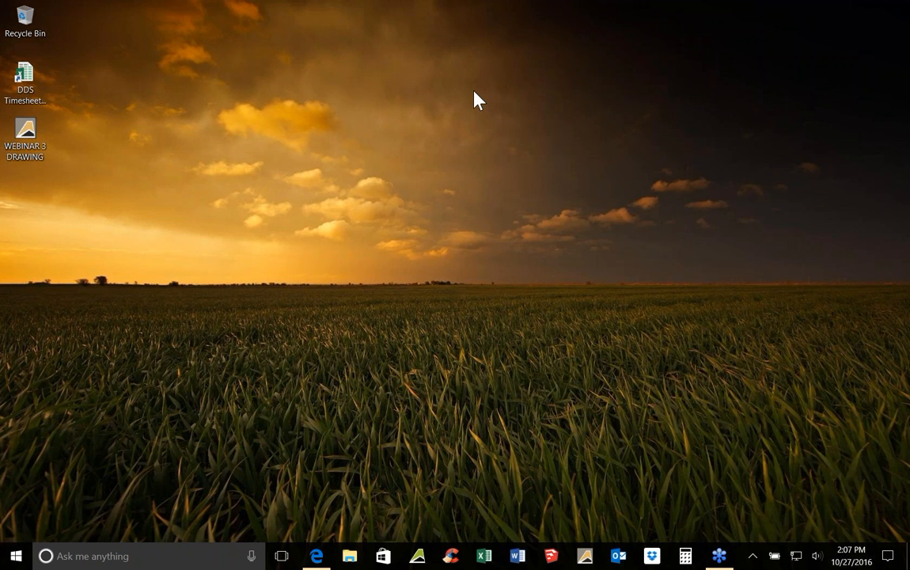
# Open the WEBINAR 3 DRAWING file from the desktop and zoom out to show the whole sheet
pyautogui.doubleClick(25, 135)
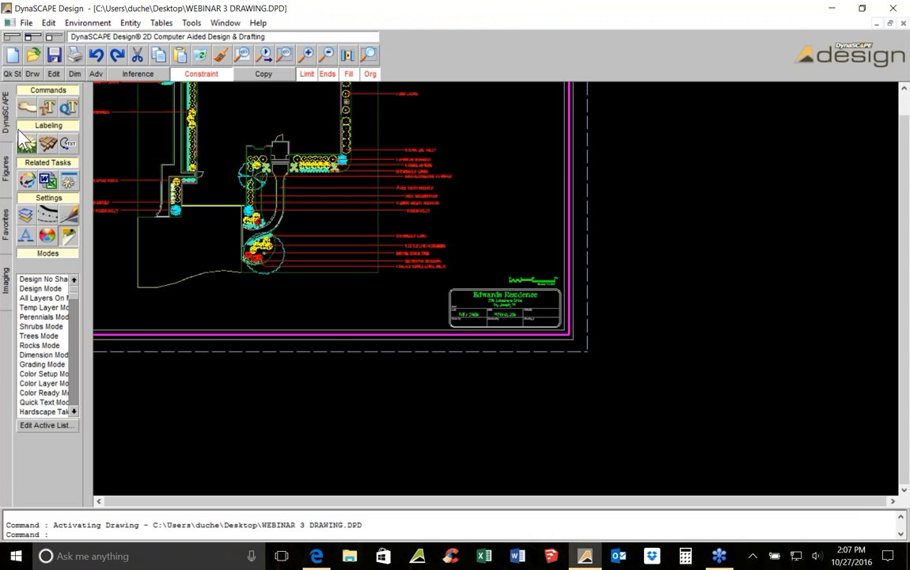
pyautogui.moveTo(241, 206); pyautogui.dragTo(444, 331, button='middle')
pyautogui.scroll(-1, 444, 332)
pyautogui.scroll(-1, 444, 331)
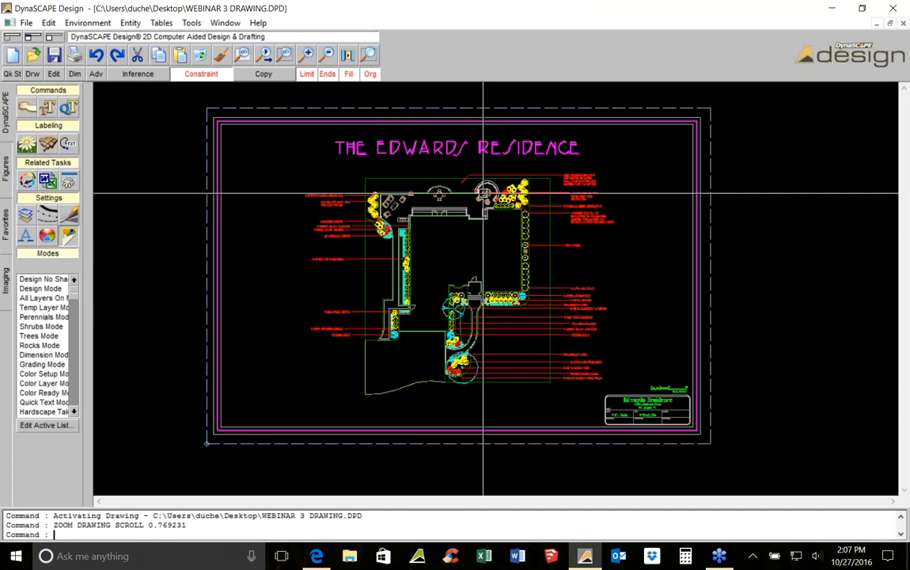
# Zoom and pan across the Edwards Residence planting plan to review the existing plant labels
pyautogui.scroll(1, 483, 193)
pyautogui.scroll(3, 444, 206)
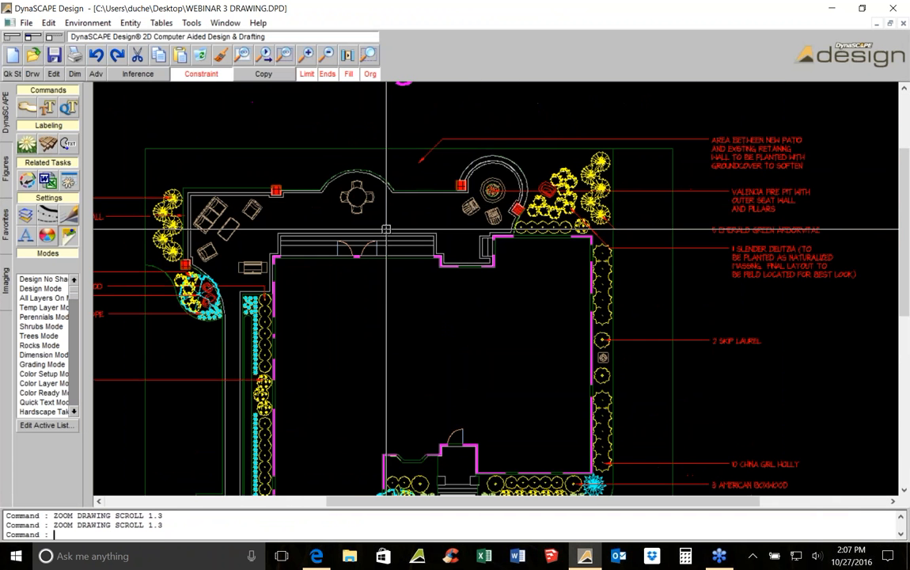
pyautogui.scroll(-2, 441, 199)
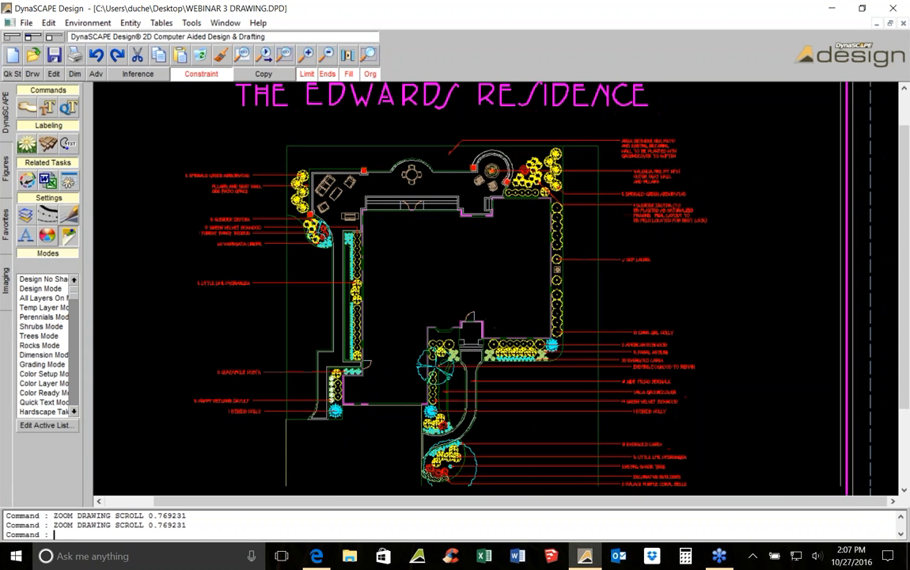
pyautogui.press('Down')
pyautogui.scroll(-1, 522, 245)
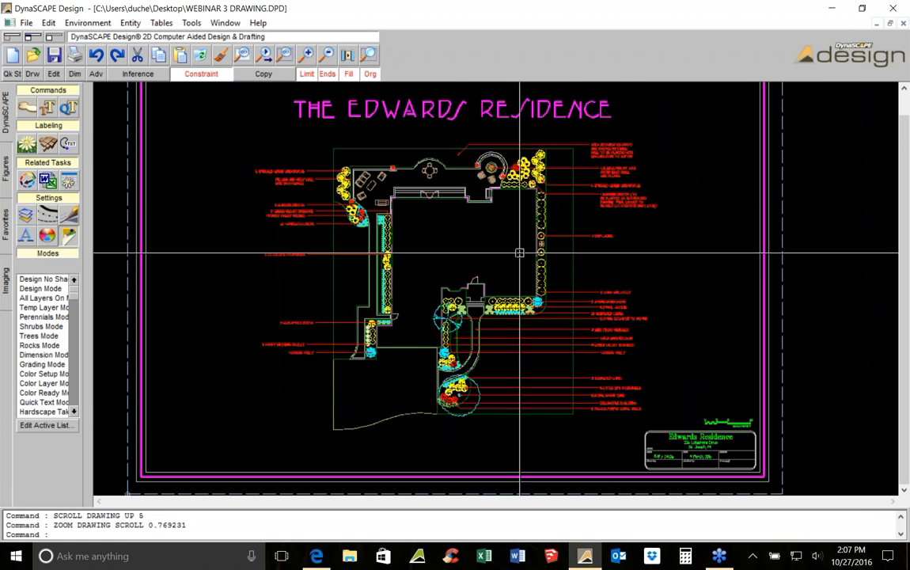
pyautogui.scroll(1, 470, 215)
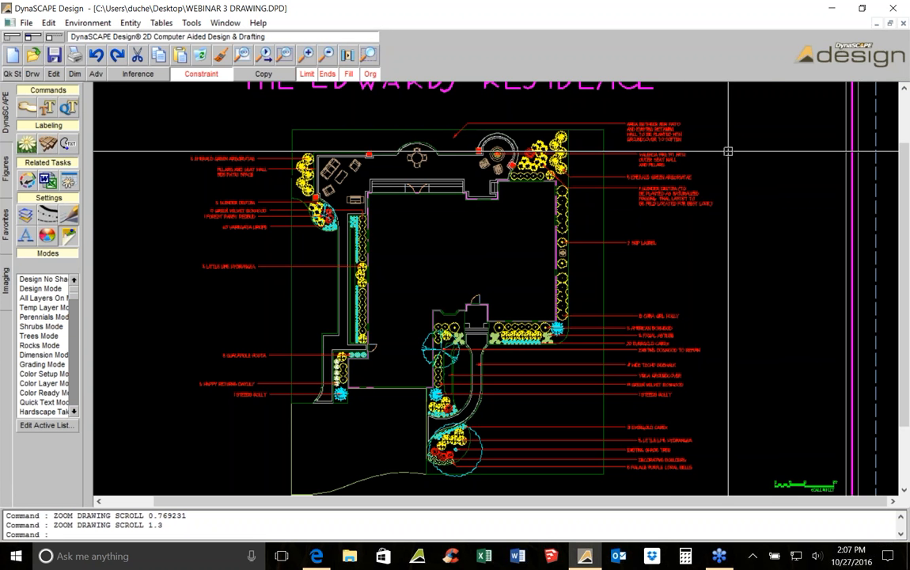
pyautogui.moveTo(708, 158); pyautogui.dragTo(579, 173, button='middle')
pyautogui.scroll(5, 406, 366)
pyautogui.scroll(-1, 406, 380)
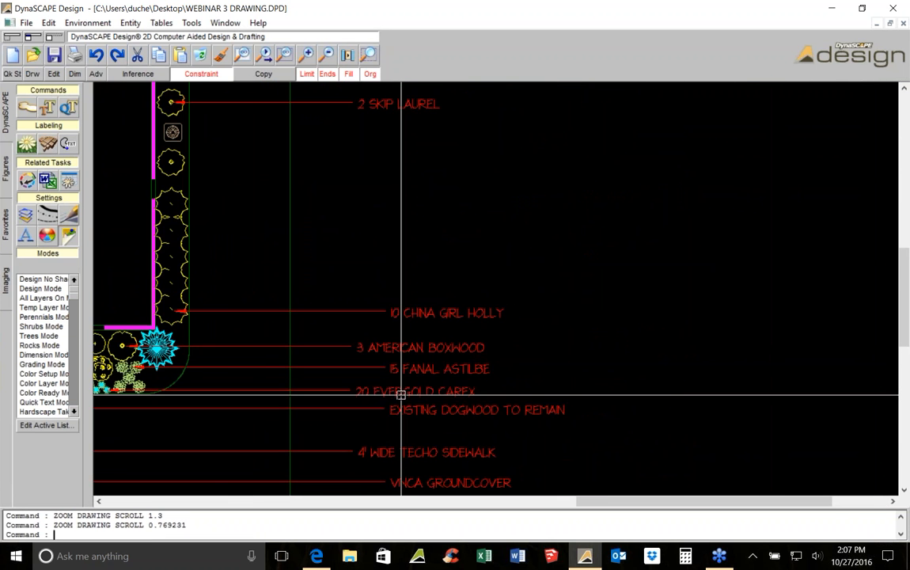
pyautogui.moveTo(412, 388)
pyautogui.mouseDown(button='middle')
pyautogui.moveTo(475, 277)
pyautogui.moveTo(528, 280)
pyautogui.mouseUp(button='middle')
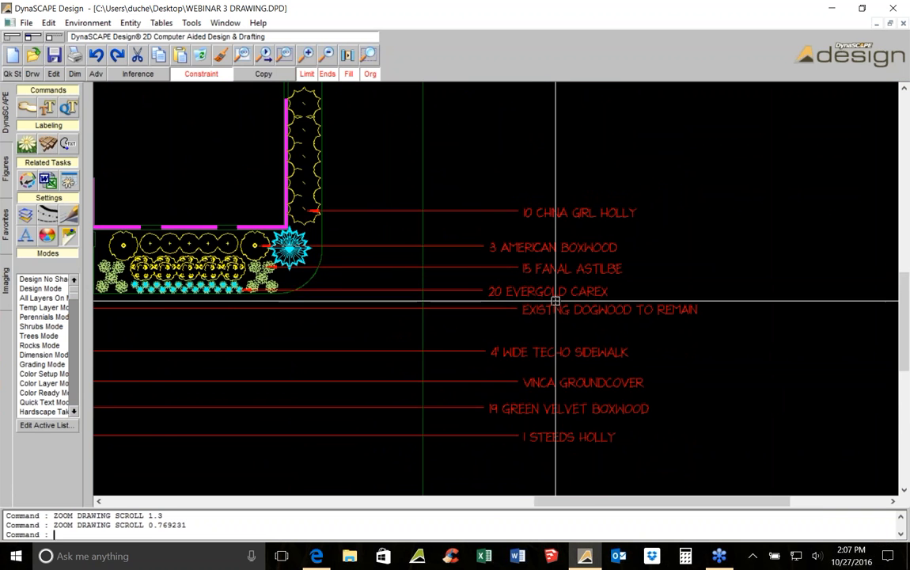
pyautogui.scroll(-1, 556, 301)
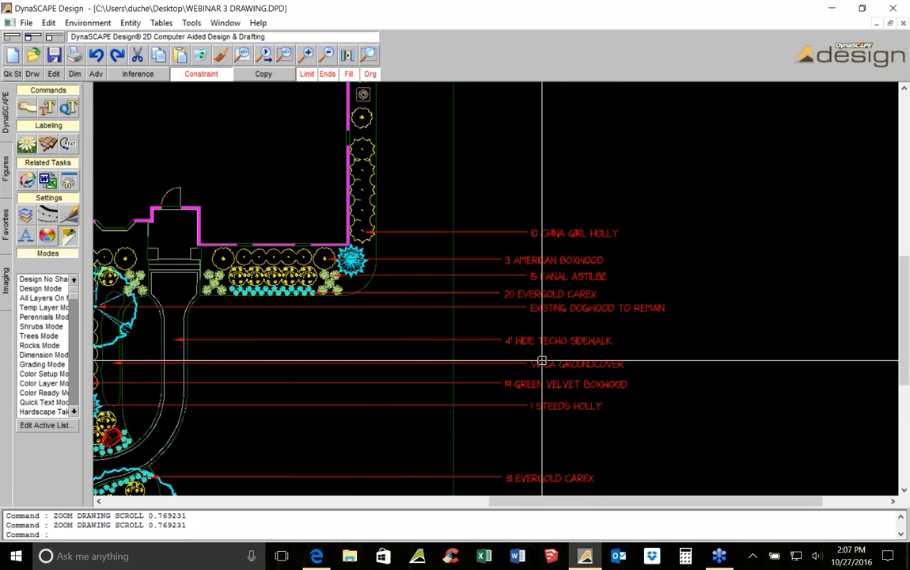
pyautogui.moveTo(414, 363); pyautogui.dragTo(567, 334, button='middle')
pyautogui.doubleClick(731, 335)
pyautogui.scroll(1, 743, 335)
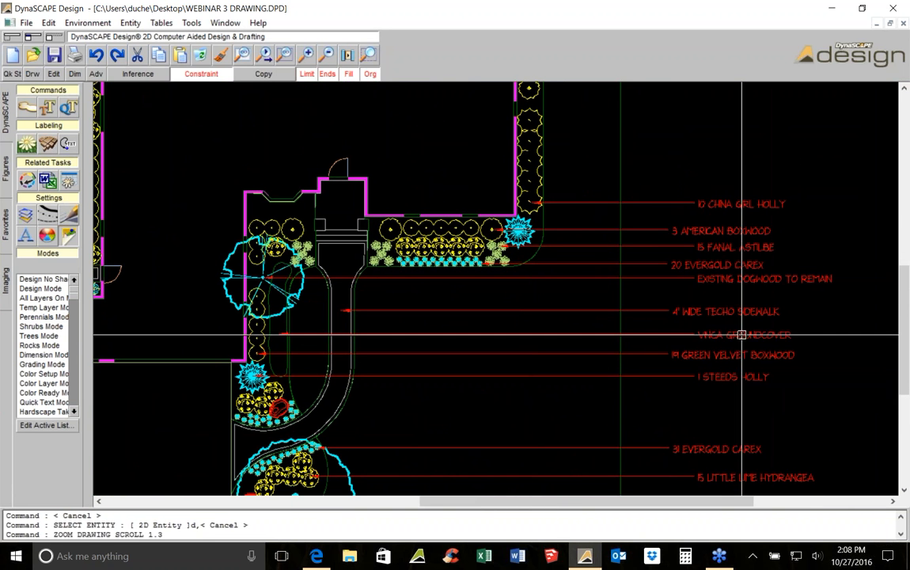
pyautogui.scroll(-1, 713, 330)
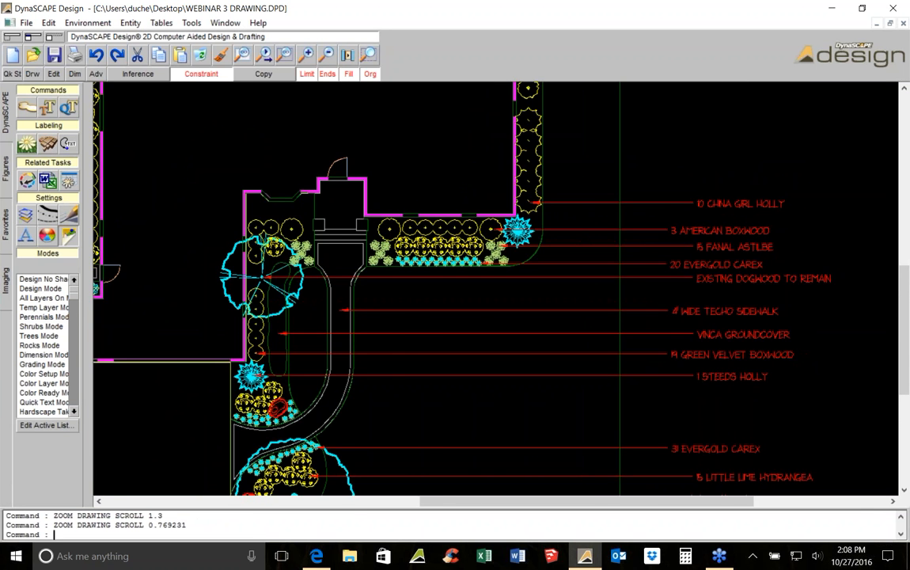
pyautogui.scroll(-1, 695, 260)
pyautogui.moveTo(564, 180); pyautogui.dragTo(576, 326, button='middle')
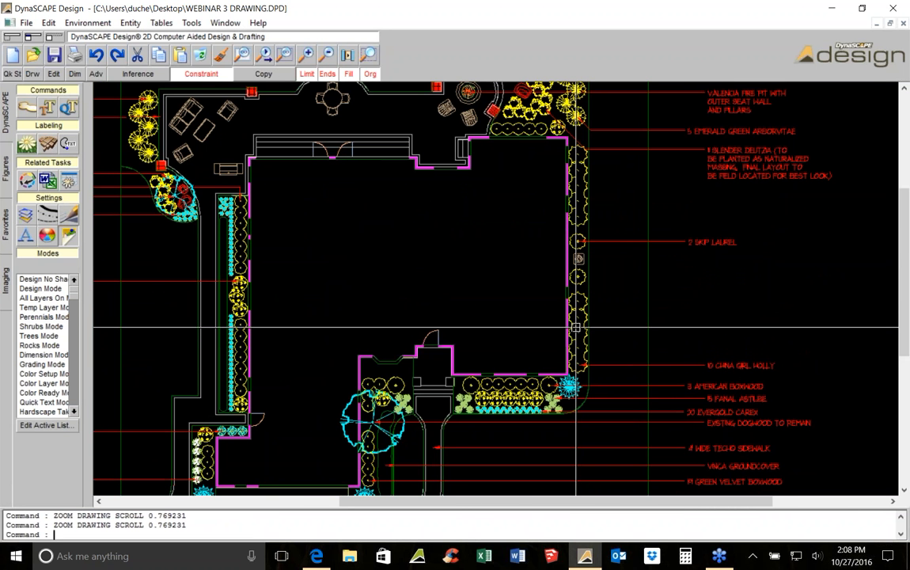
pyautogui.moveTo(472, 244); pyautogui.dragTo(545, 335, button='middle')
pyautogui.scroll(2, 636, 169)
# Select plant groups around the fire pit and the side bed to inspect them, clearing each selection
pyautogui.click(633, 168)
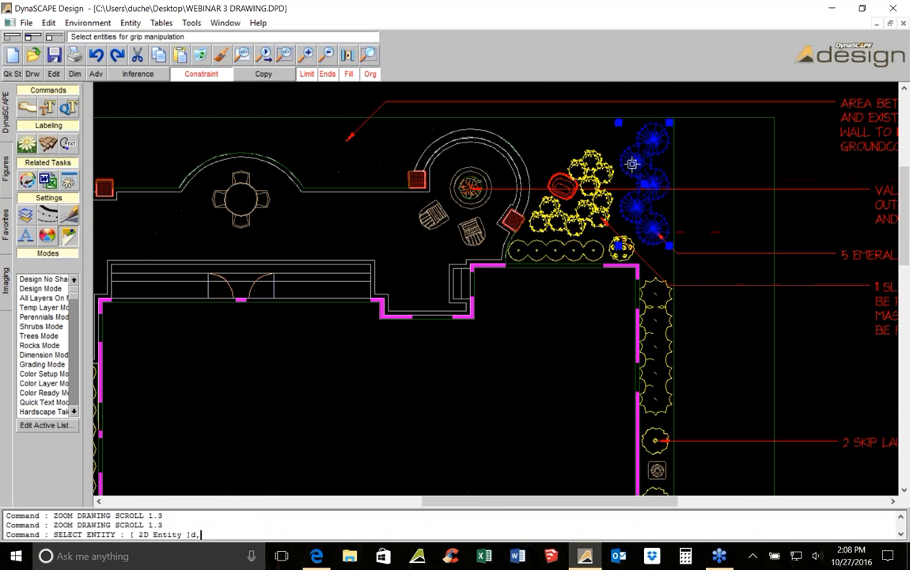
pyautogui.press('Escape')
pyautogui.click(606, 169)
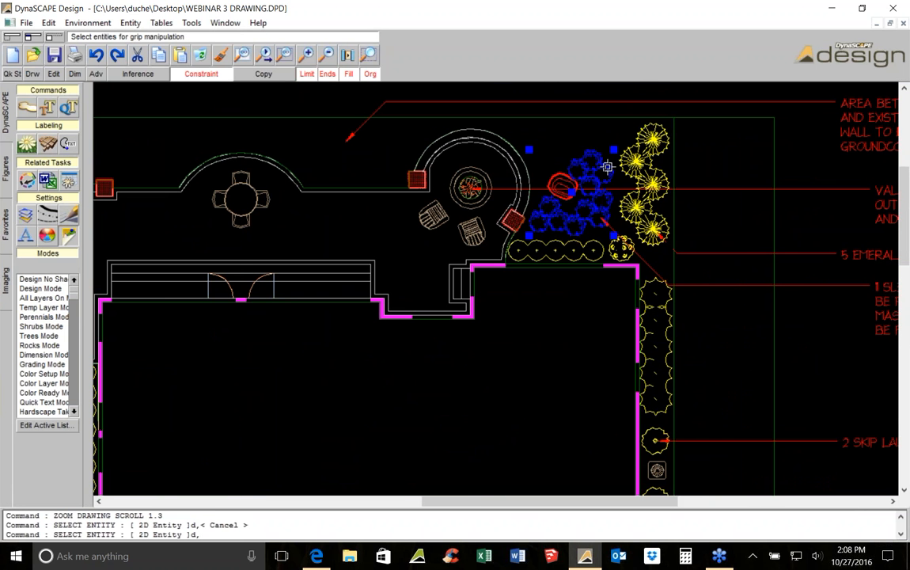
pyautogui.press('Escape')
pyautogui.scroll(-2, 673, 246)
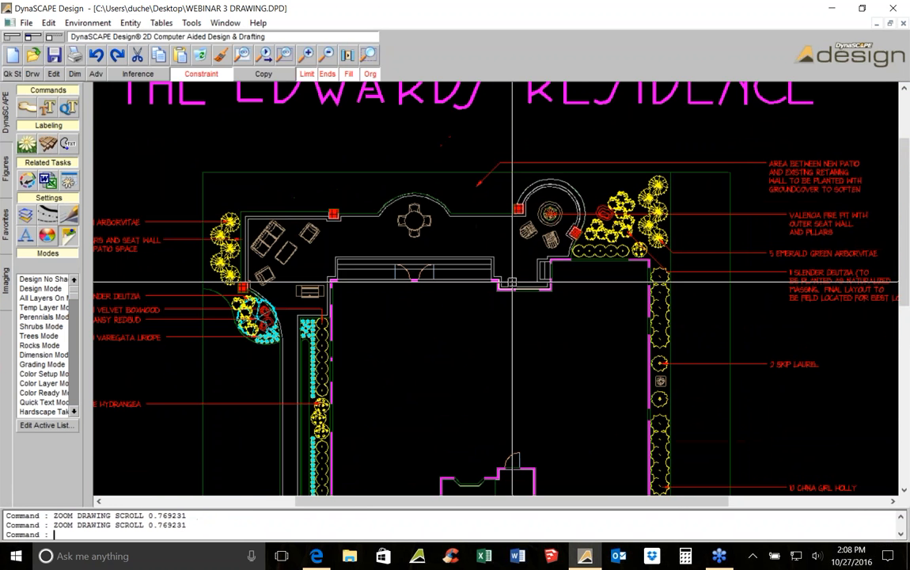
pyautogui.moveTo(673, 246); pyautogui.dragTo(707, 198, button='middle')
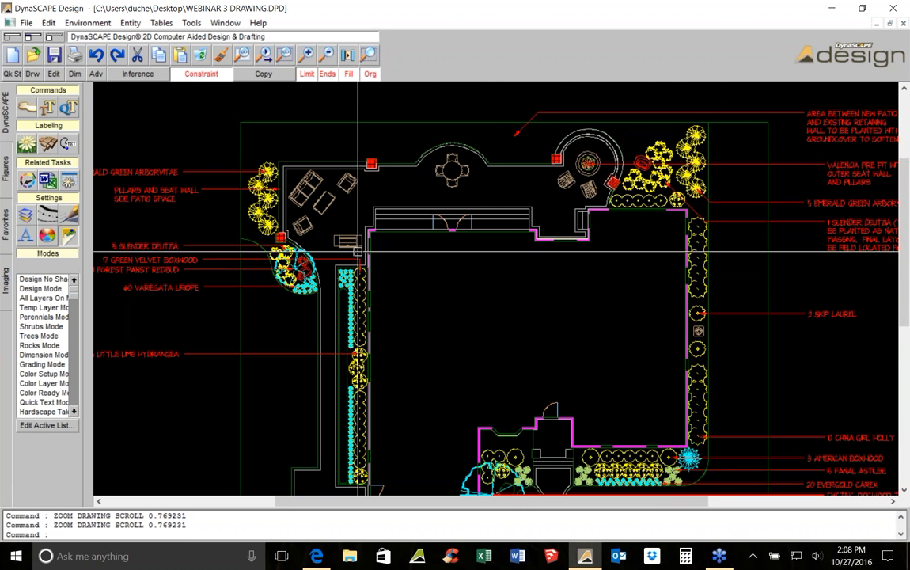
pyautogui.scroll(-1, 358, 285)
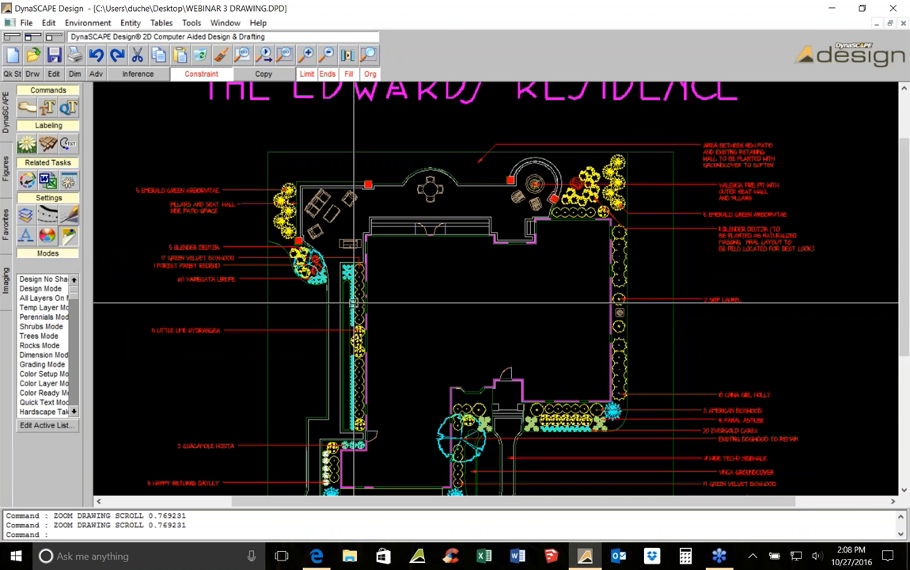
pyautogui.scroll(1, 352, 372)
pyautogui.scroll(1, 351, 372)
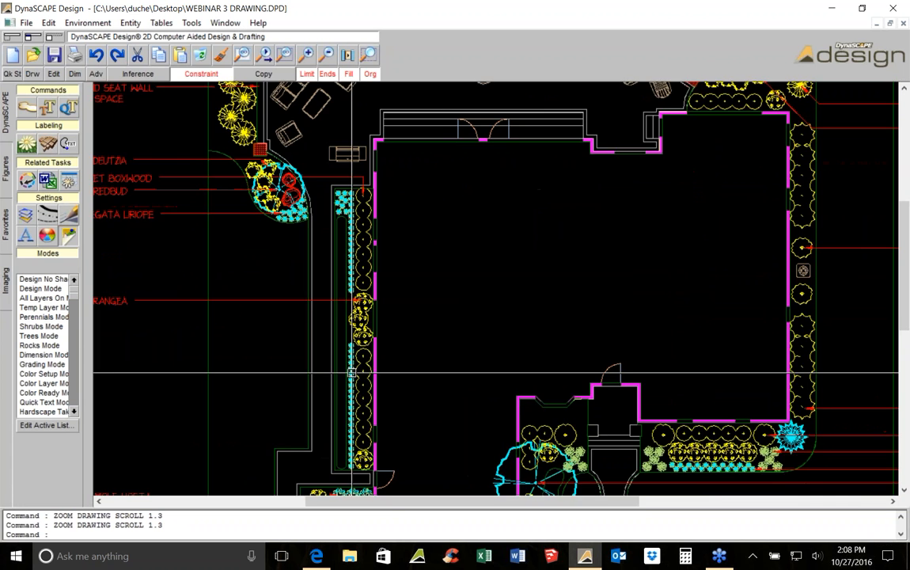
pyautogui.moveTo(368, 372); pyautogui.dragTo(444, 360, button='middle')
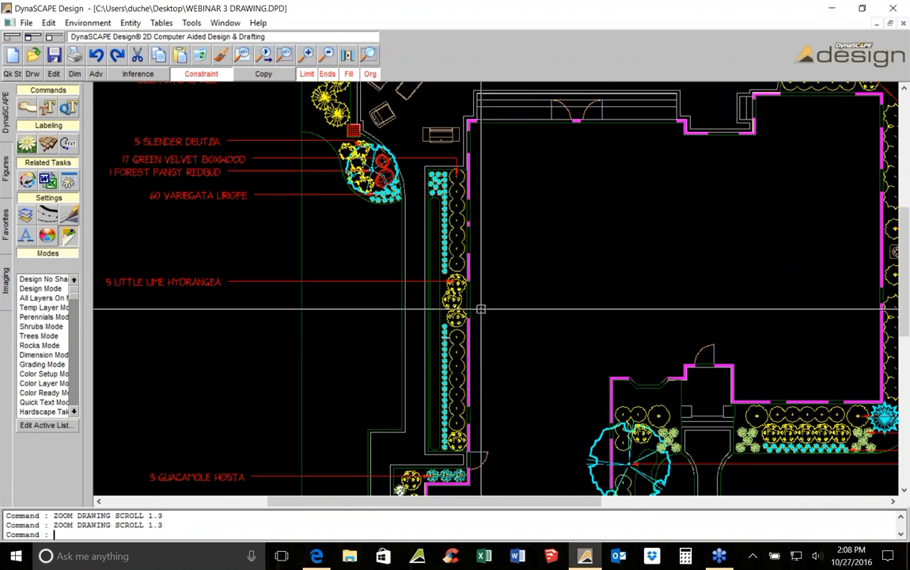
pyautogui.press('Escape')
pyautogui.click(445, 250)
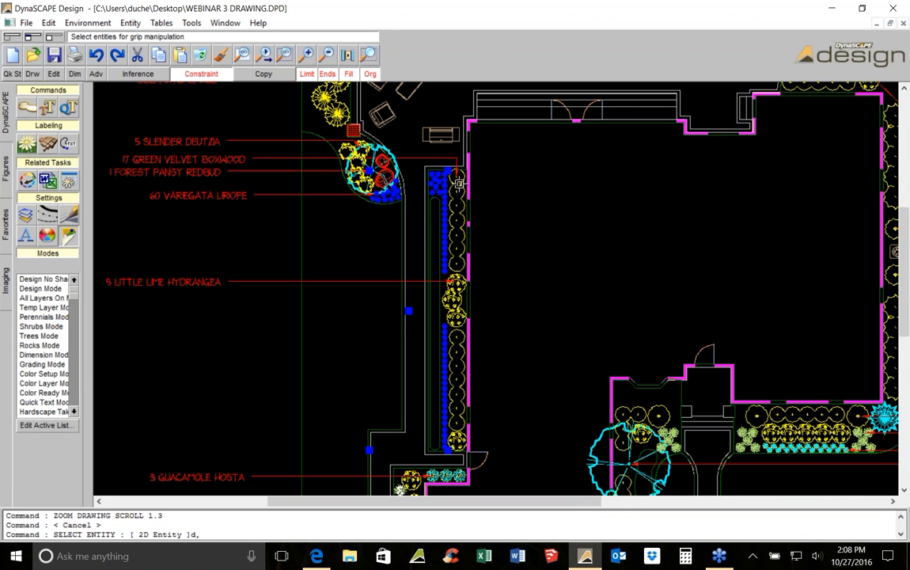
pyautogui.scroll(4, 454, 182)
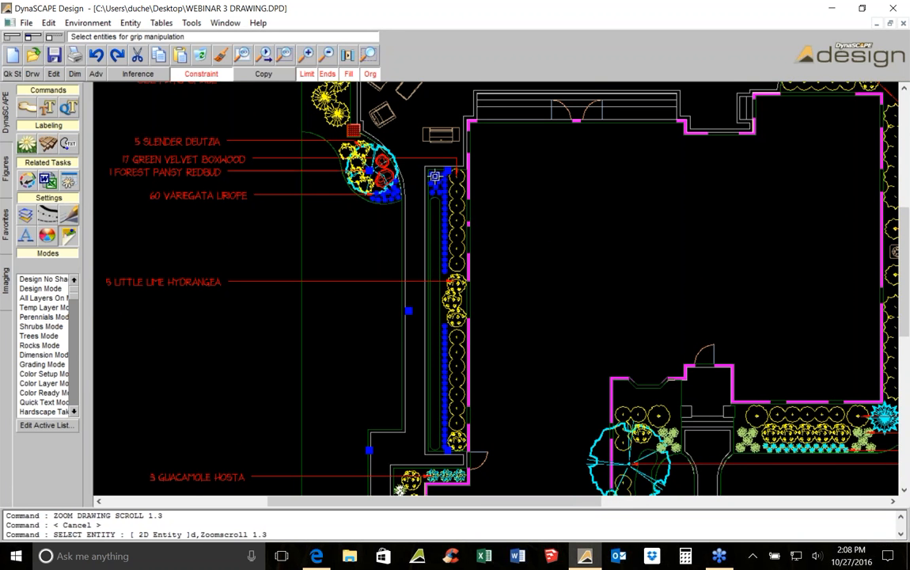
pyautogui.scroll(2, 281, 231)
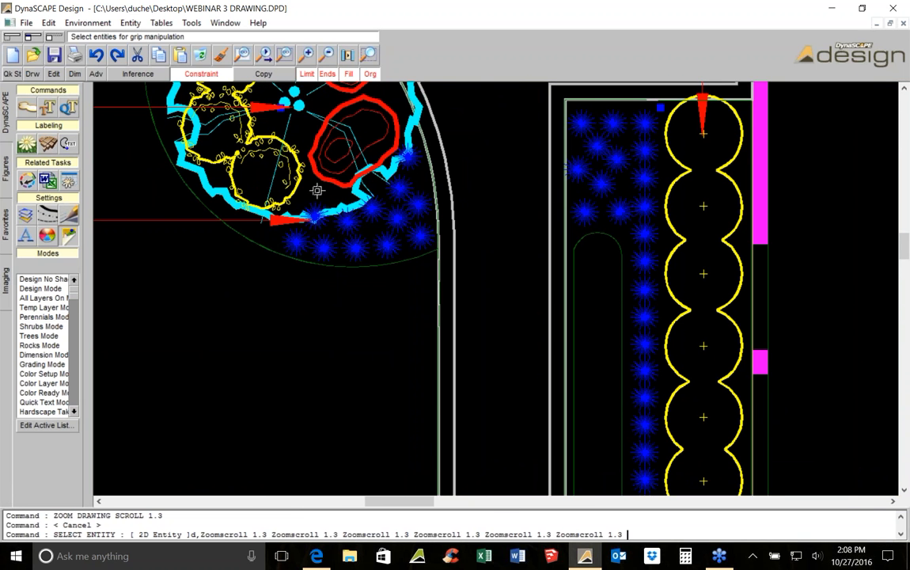
pyautogui.scroll(-3, 317, 190)
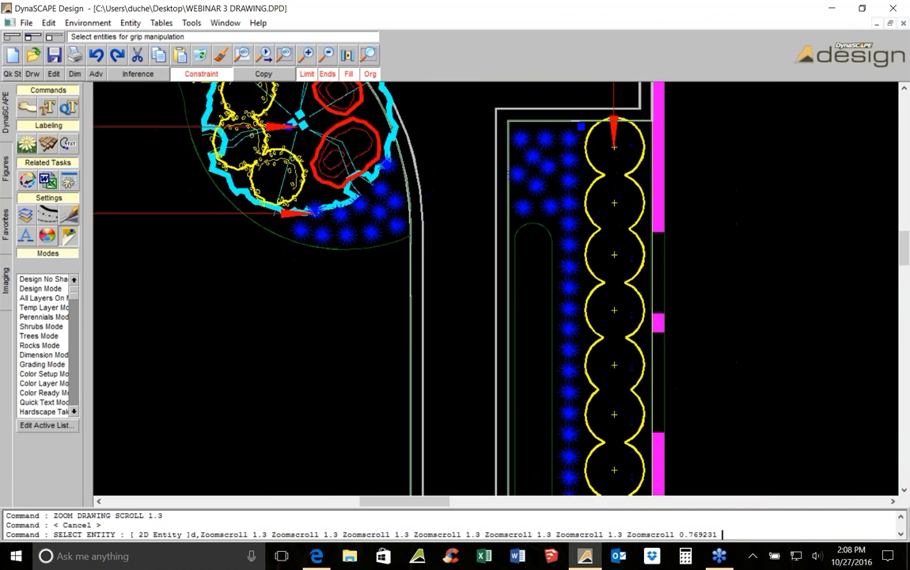
pyautogui.scroll(-1, 354, 197)
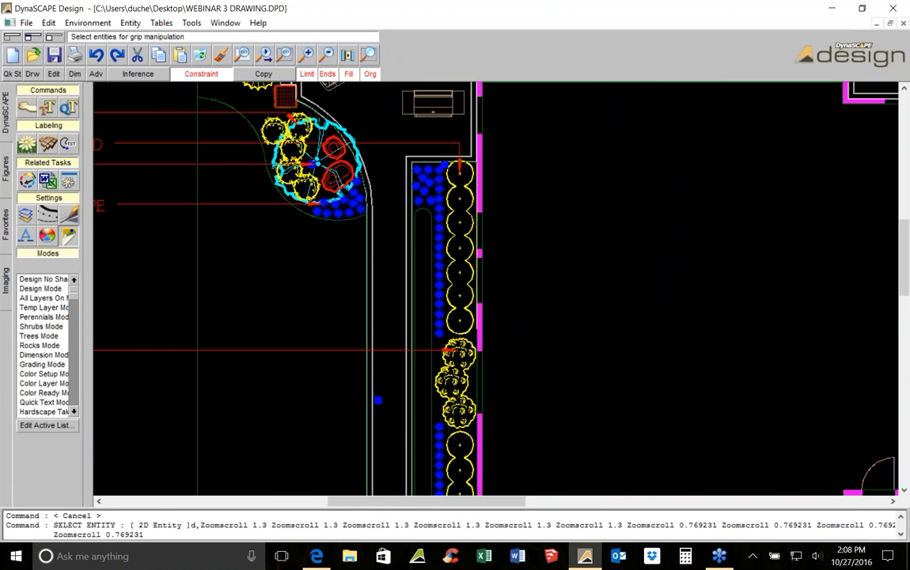
pyautogui.scroll(-3, 354, 196)
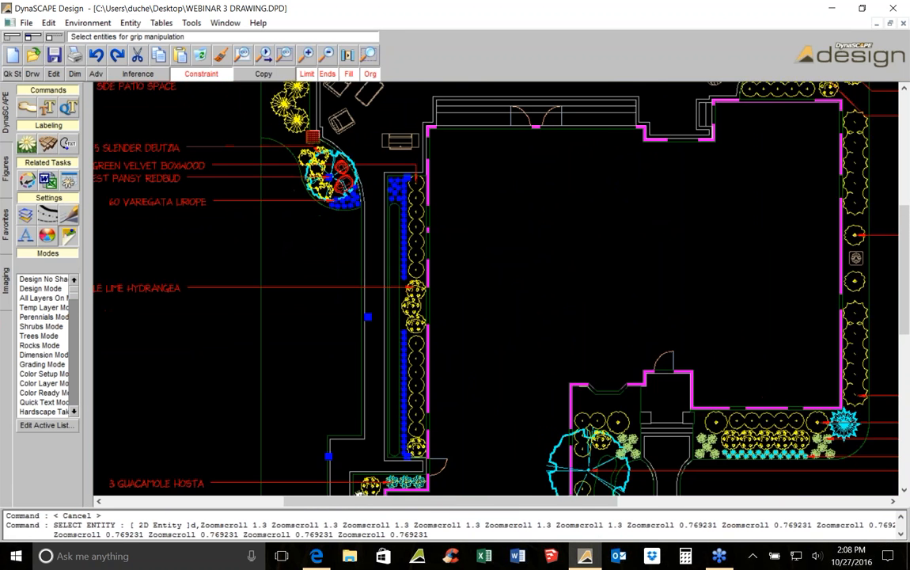
pyautogui.moveTo(526, 319); pyautogui.dragTo(443, 187, button='middle')
pyautogui.scroll(-2, 443, 187)
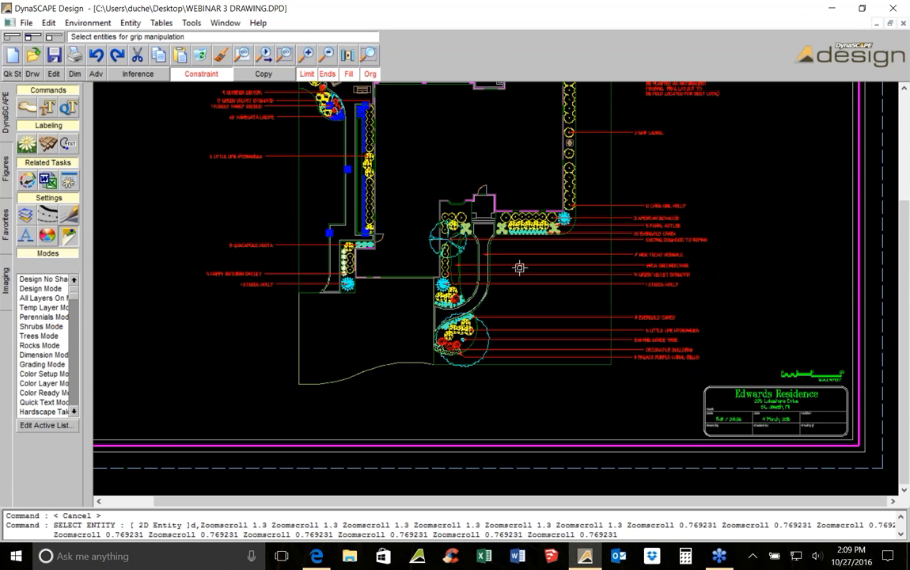
pyautogui.press('Escape')
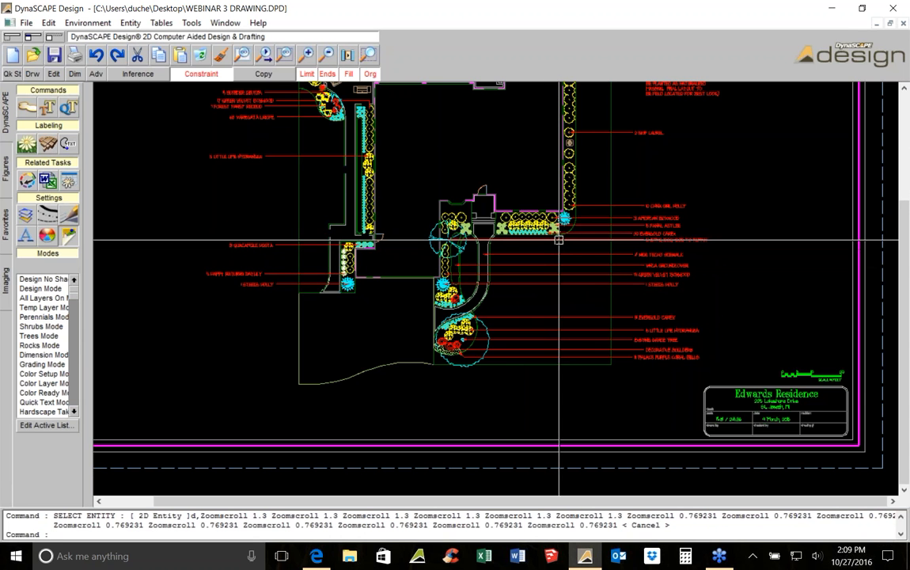
pyautogui.moveTo(595, 199); pyautogui.dragTo(600, 275, button='middle')
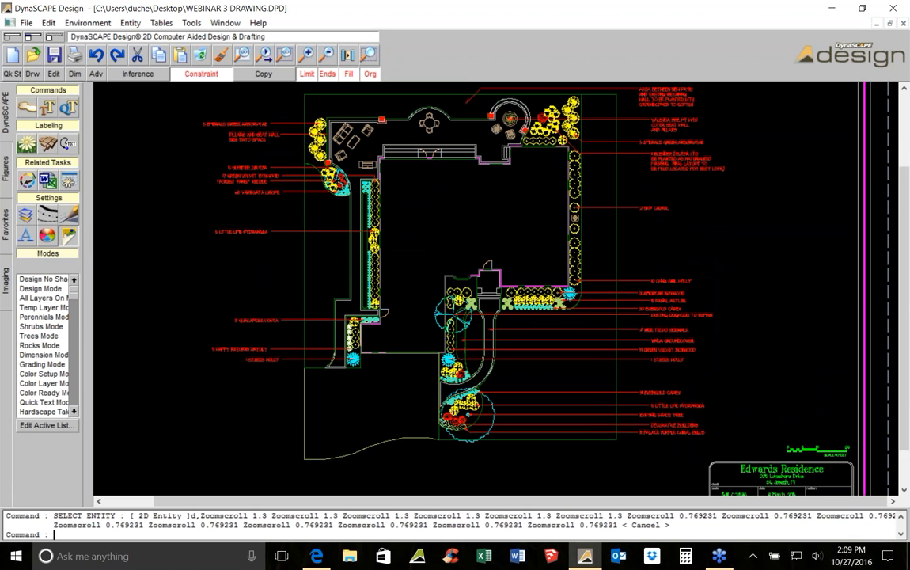
# Open the softscape labeling tool, search the plant list for winter gem, and pick the 24"-30" Winter Gem Boxwood
pyautogui.click(30, 149)
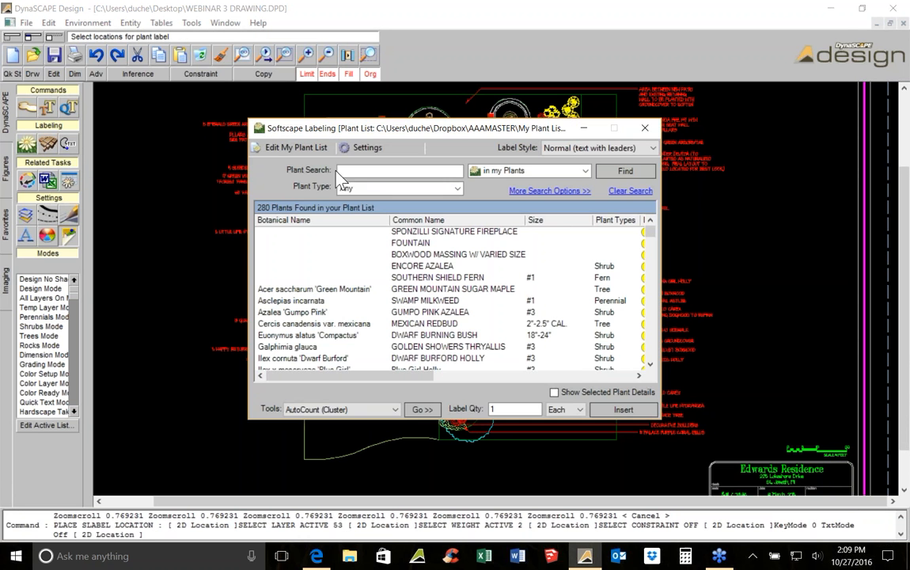
pyautogui.write('winter gem')
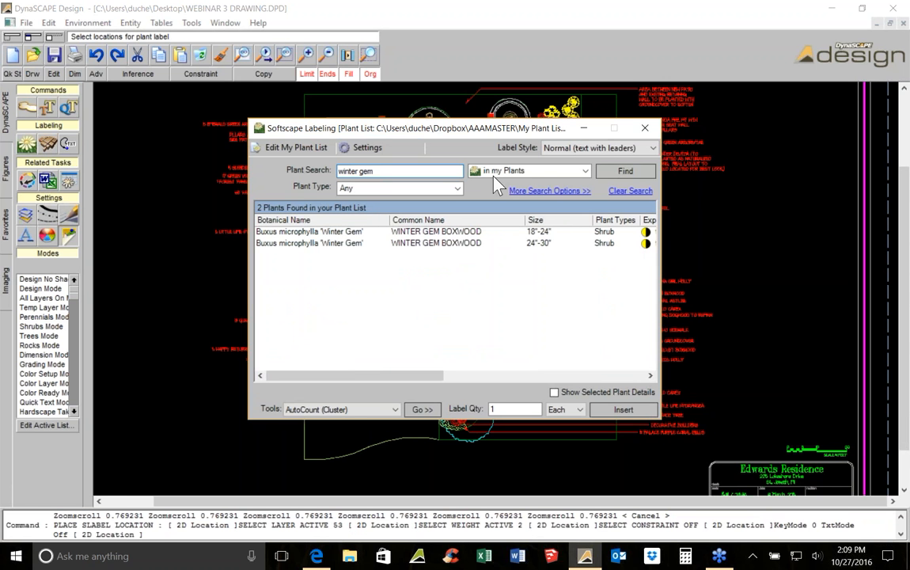
pyautogui.click(457, 243)
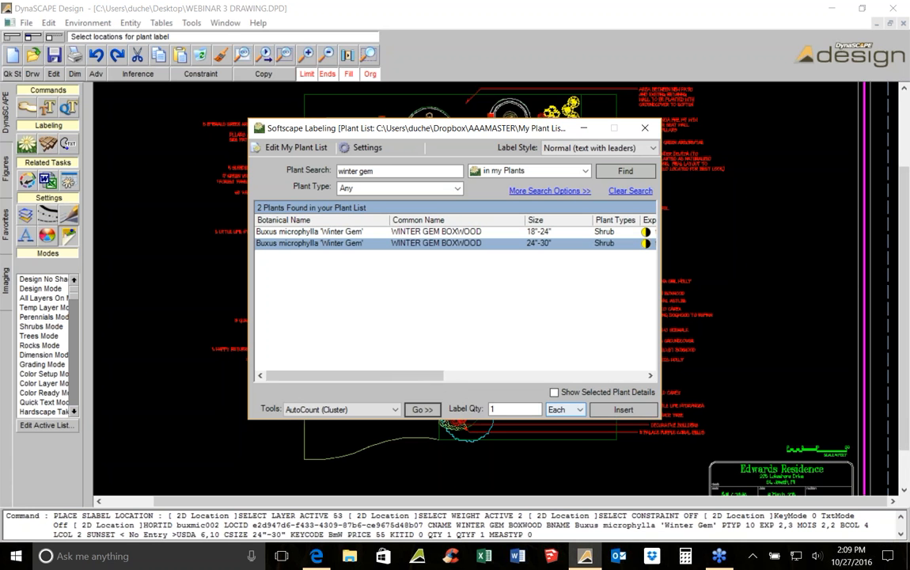
# Start the AutoCount (Cluster) labeling tool for the selected boxwood
pyautogui.doubleClick(503, 408)
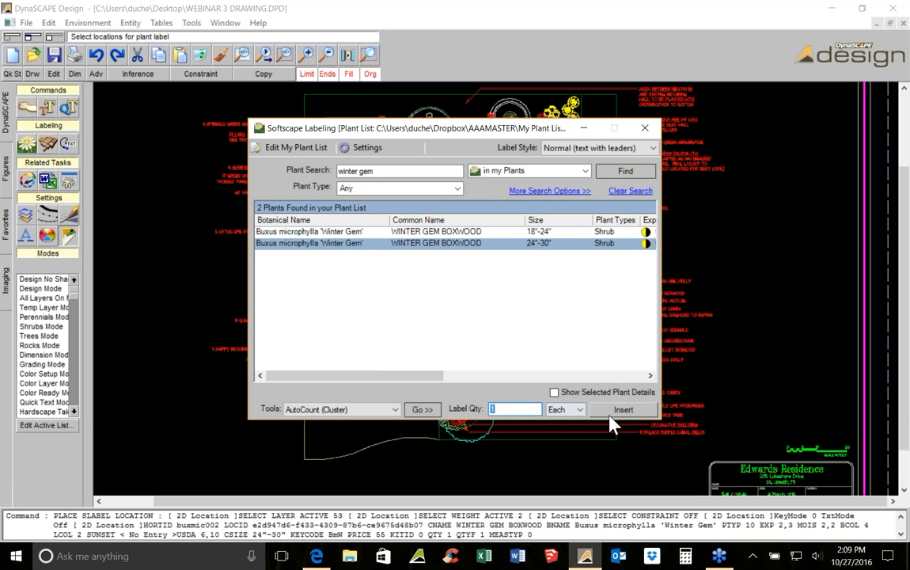
pyautogui.moveTo(477, 136); pyautogui.dragTo(463, 116)
pyautogui.click(489, 388)
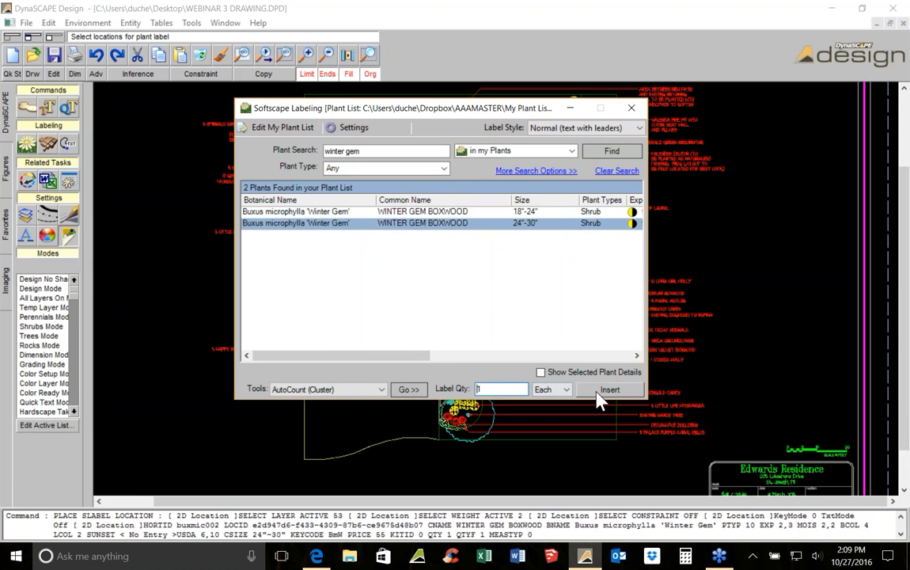
pyautogui.click(406, 389)
# Place an AutoCount label for the Winter Gem Boxwood cluster in the front entry bed, then delete that label
pyautogui.scroll(2, 349, 305)
pyautogui.scroll(3, 515, 316)
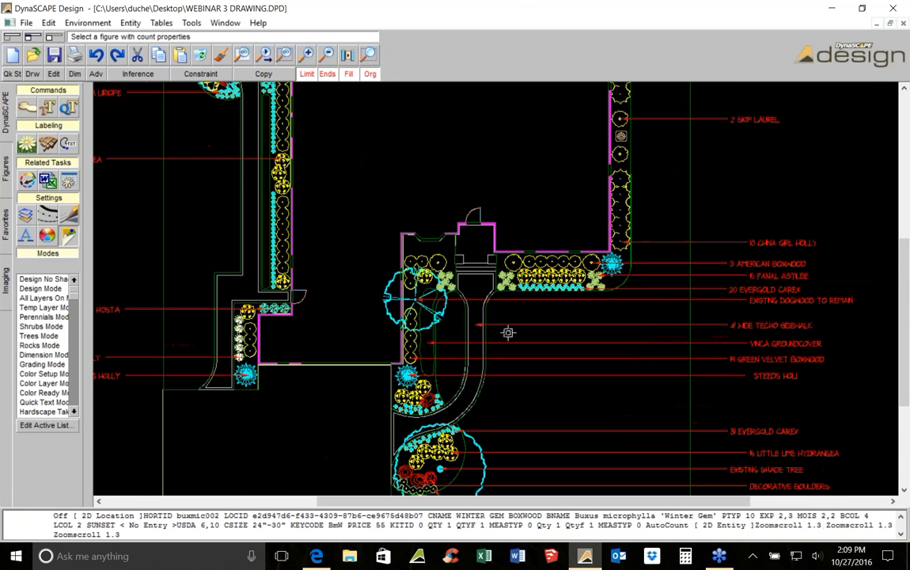
pyautogui.click(451, 282)
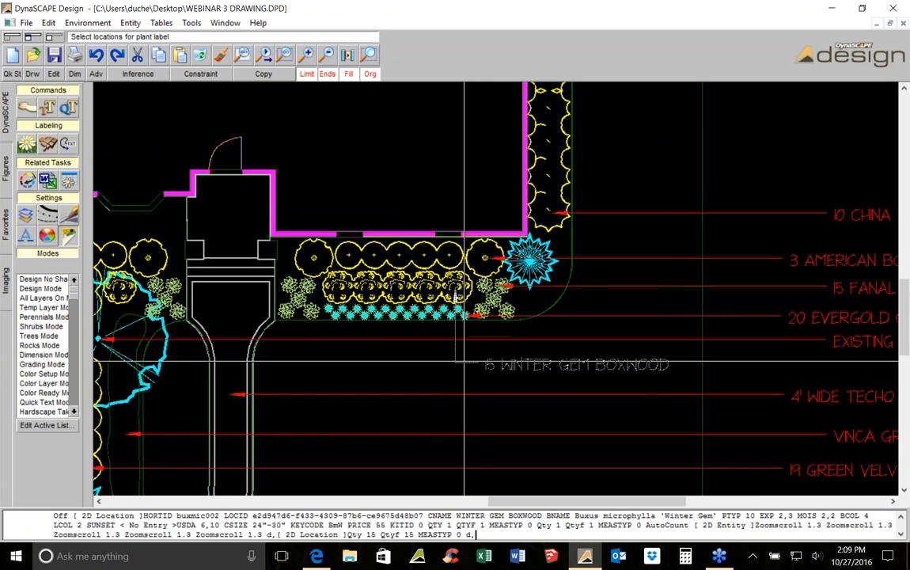
pyautogui.click(463, 365)
pyautogui.press('Escape')
pyautogui.click(508, 362)
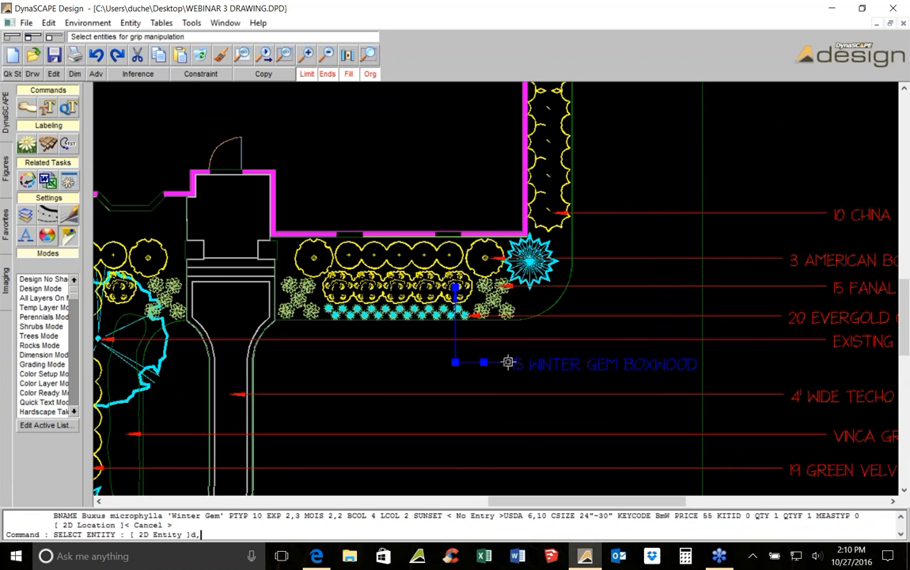
pyautogui.click(199, 54)
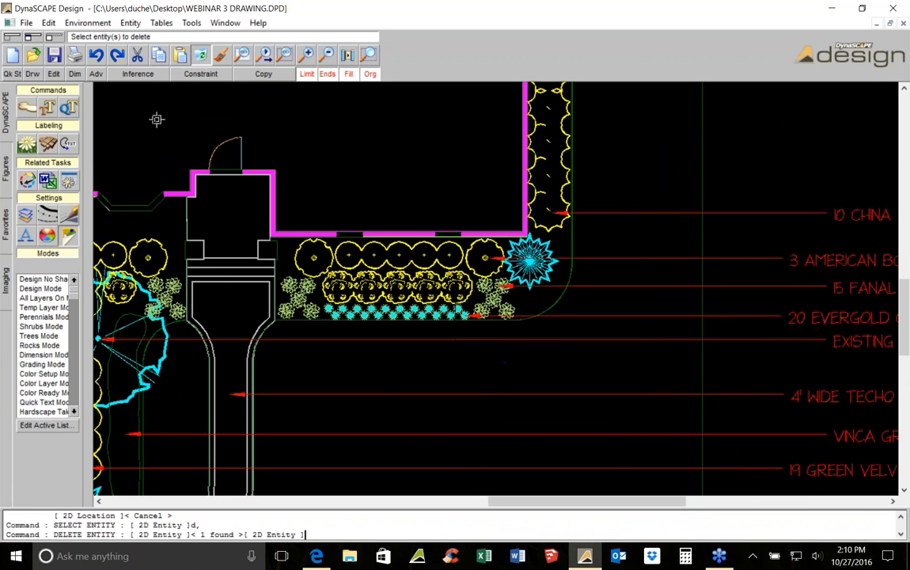
# Open the plant list editor from the softscape labeling dialog, review the Annabelle Hydrangea size and price entry, and close both windows
pyautogui.click(28, 146)
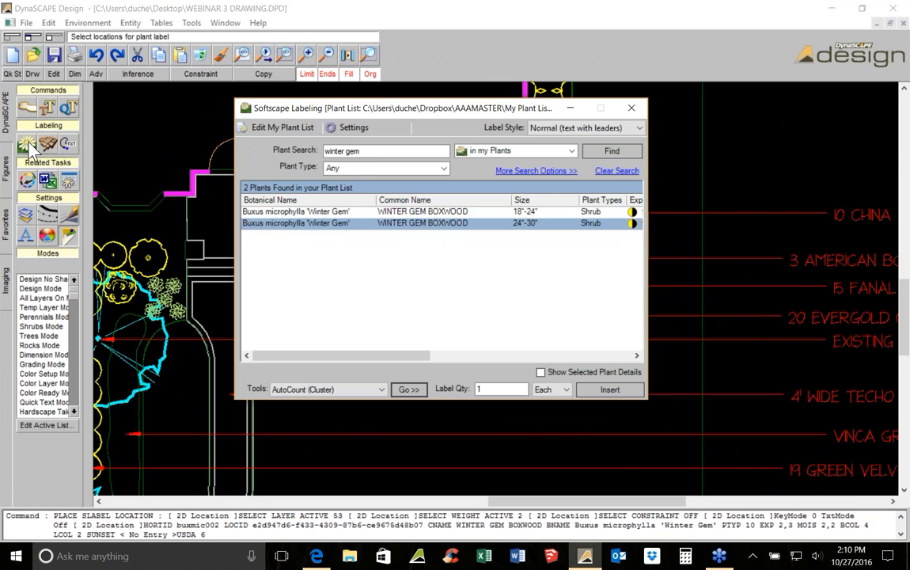
pyautogui.click(293, 133)
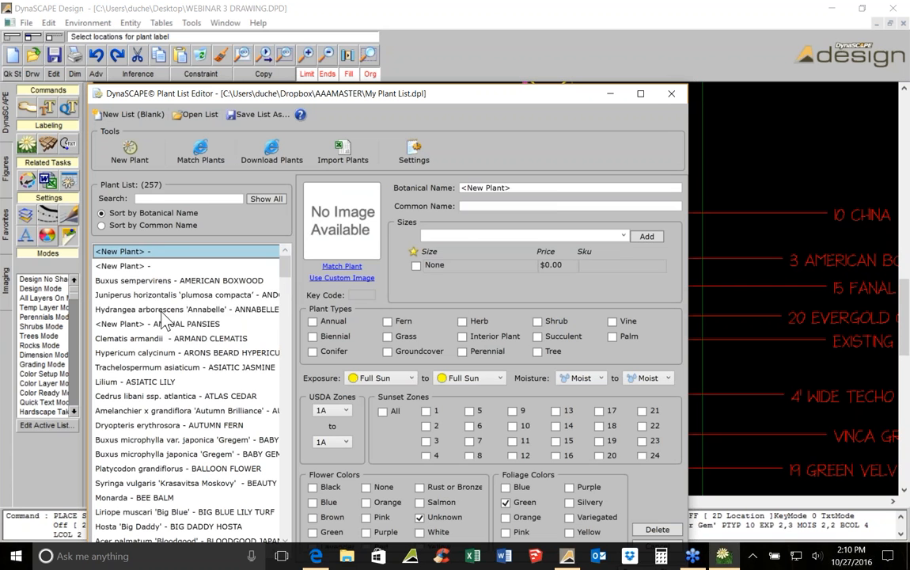
pyautogui.click(163, 310)
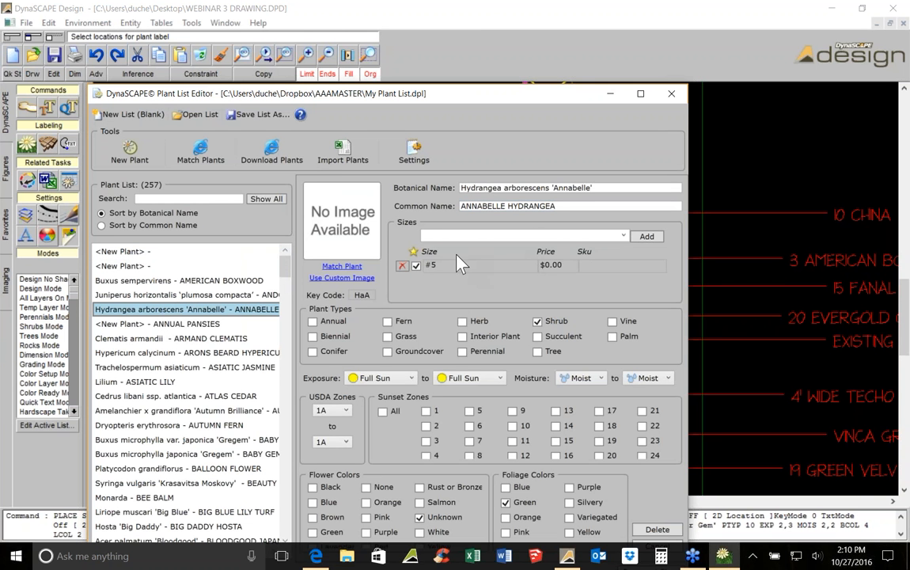
pyautogui.click(542, 265)
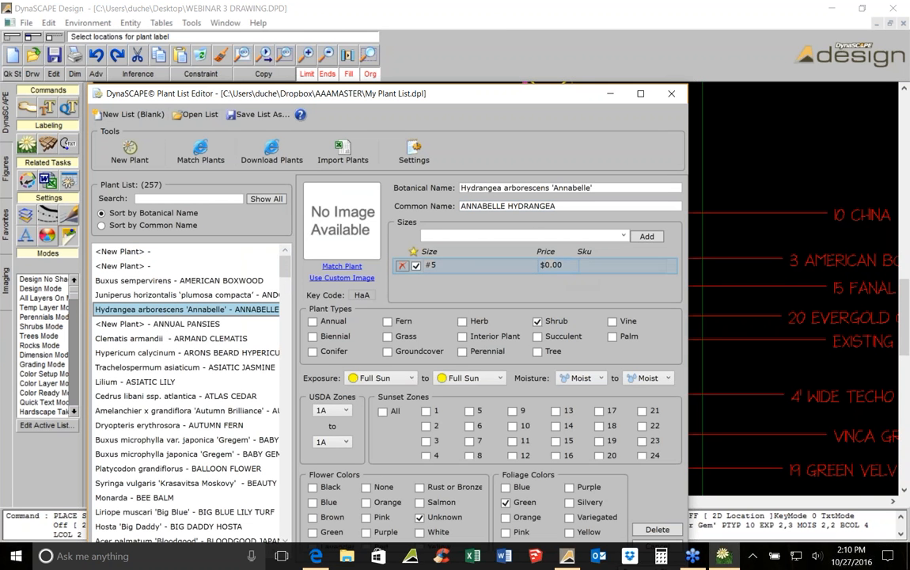
pyautogui.click(554, 267)
pyautogui.click(568, 269)
pyautogui.click(671, 94)
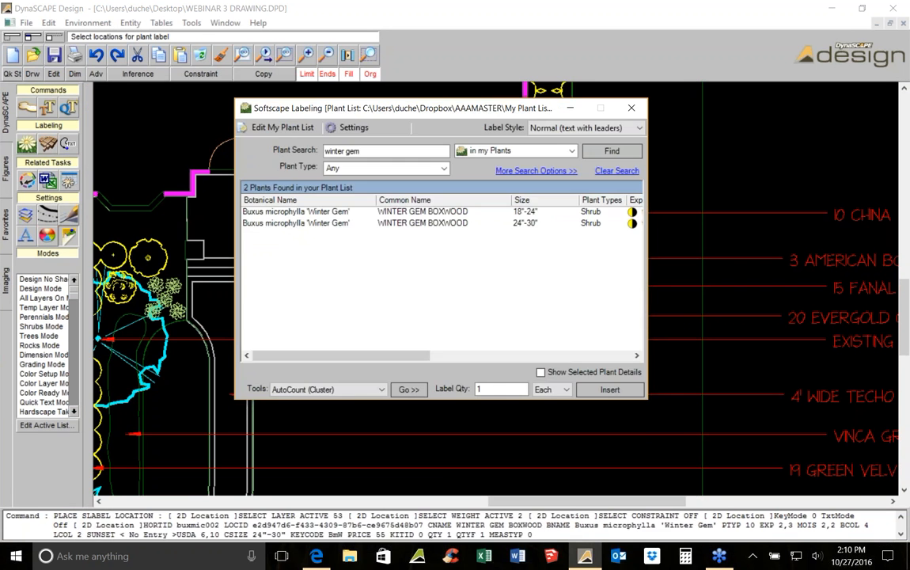
pyautogui.click(634, 110)
# Open the Design Labeling dialog to view its options, then close it
pyautogui.click(48, 144)
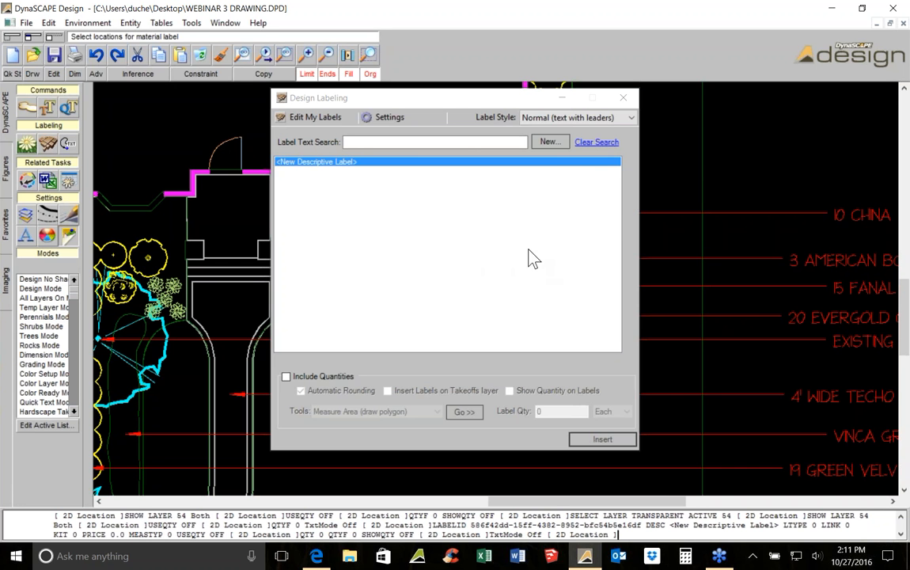
pyautogui.click(624, 98)
pyautogui.moveTo(784, 255); pyautogui.dragTo(509, 236, button='middle')
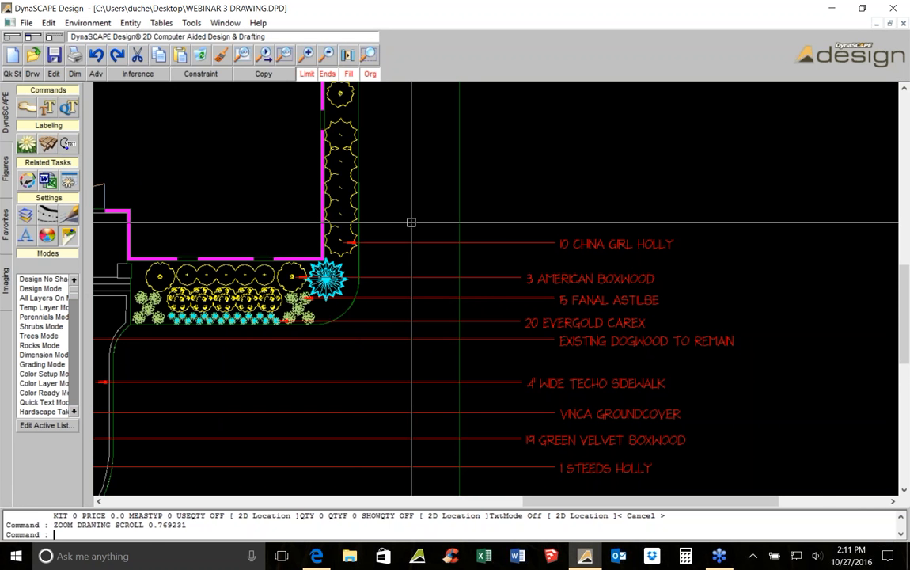
# Browse the drawing's layer list in both the select and revise views, then return to the modes list
pyautogui.scroll(-3, 410, 222)
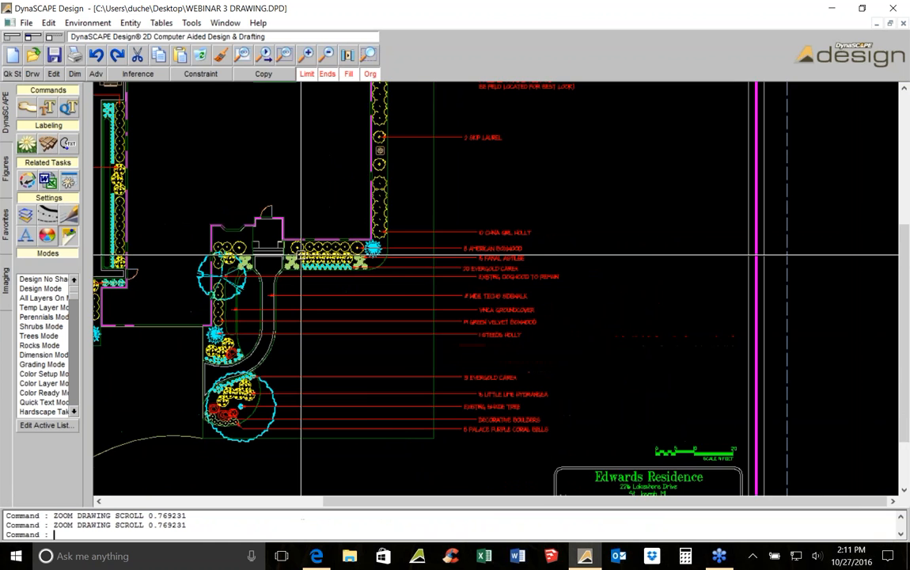
pyautogui.scroll(-2, 301, 255)
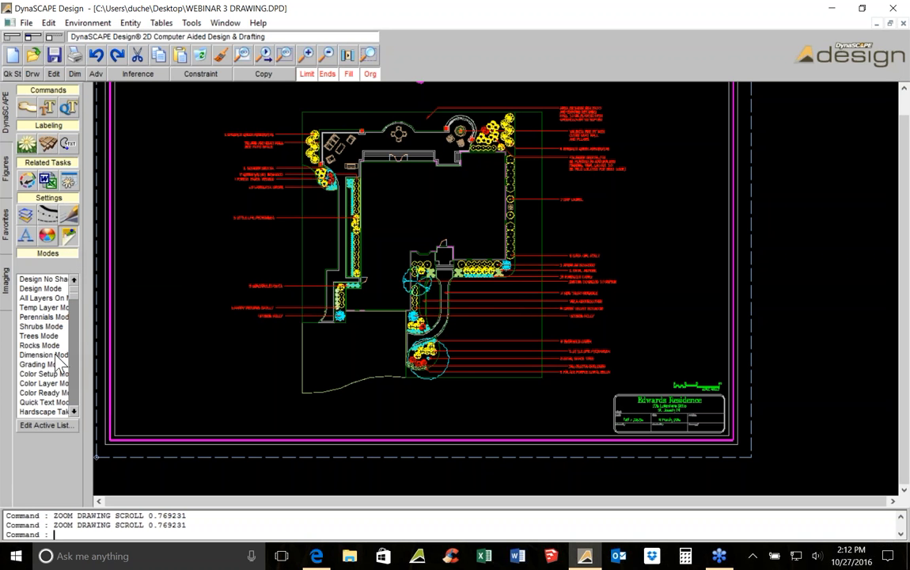
pyautogui.click(26, 213)
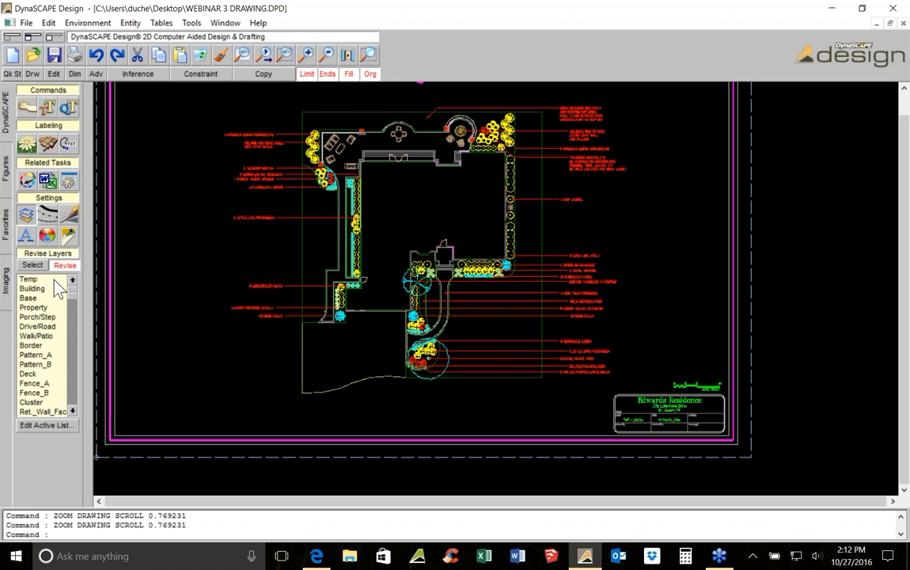
pyautogui.click(32, 266)
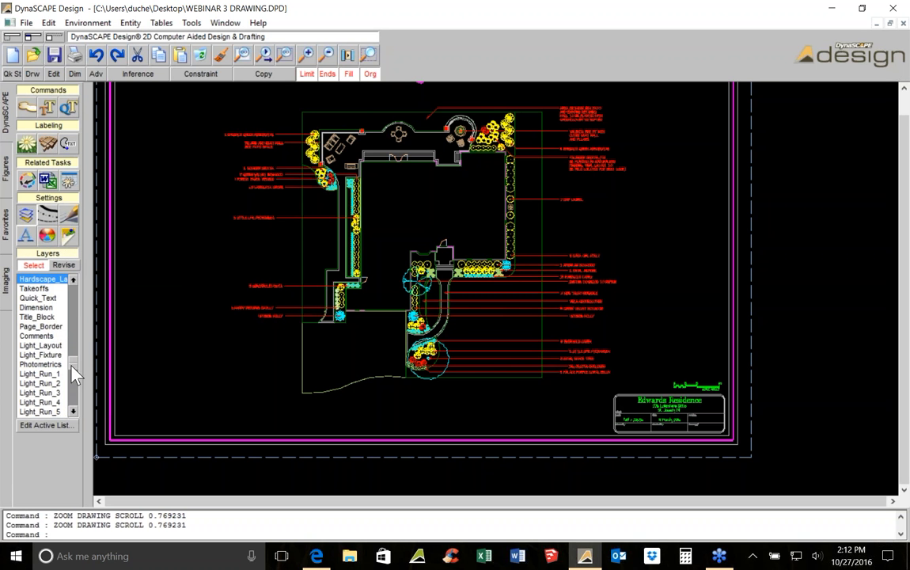
pyautogui.scroll(-5, 65, 328)
pyautogui.scroll(5, 66, 305)
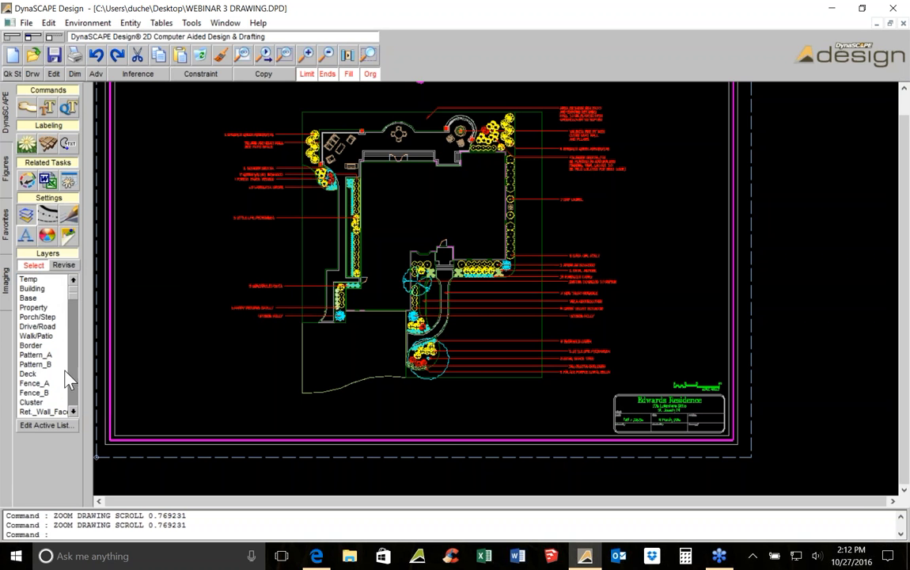
pyautogui.scroll(-10, 74, 412)
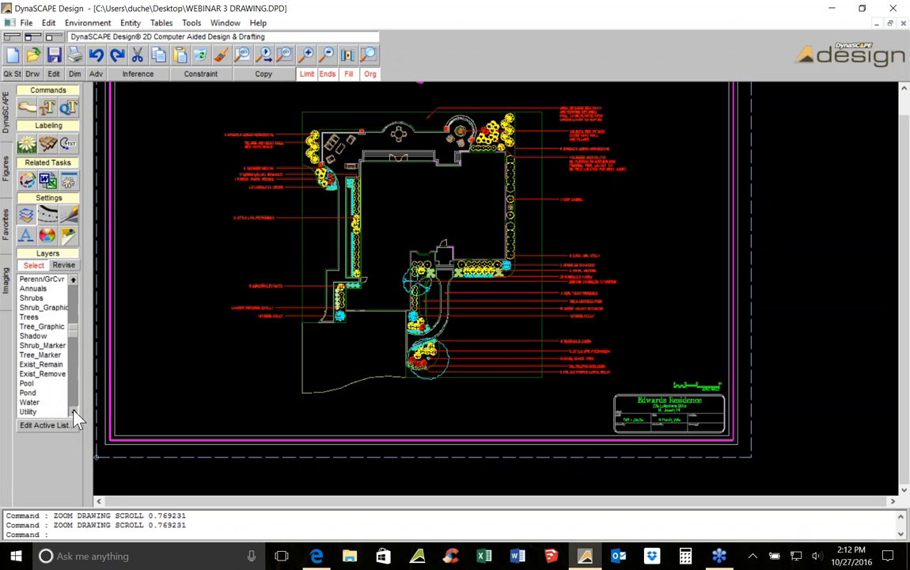
pyautogui.scroll(-12, 74, 413)
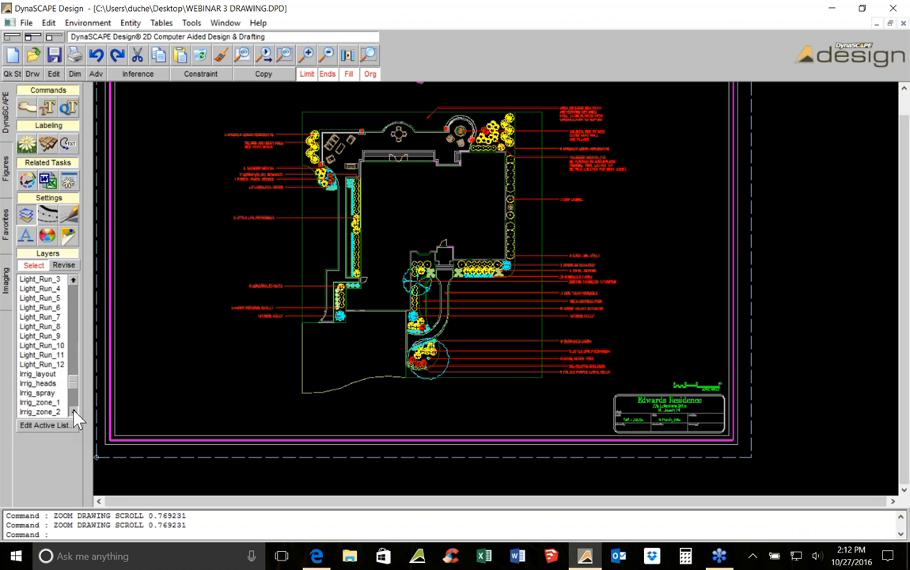
pyautogui.moveTo(74, 403); pyautogui.dragTo(75, 289)
pyautogui.click(67, 267)
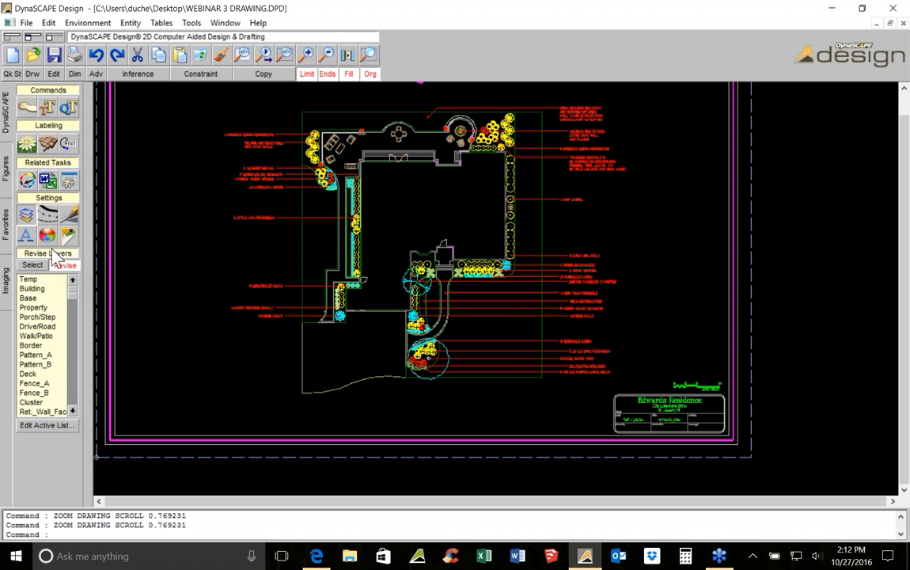
pyautogui.click(69, 236)
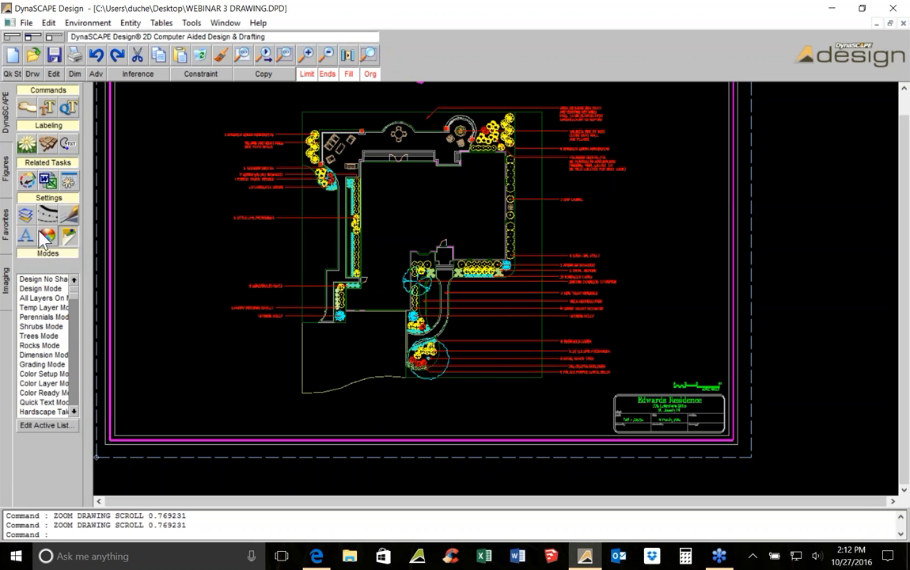
# Open the entity attributes of a shrub near the patio to check its display layer, then close them
pyautogui.rightClick(126, 218)
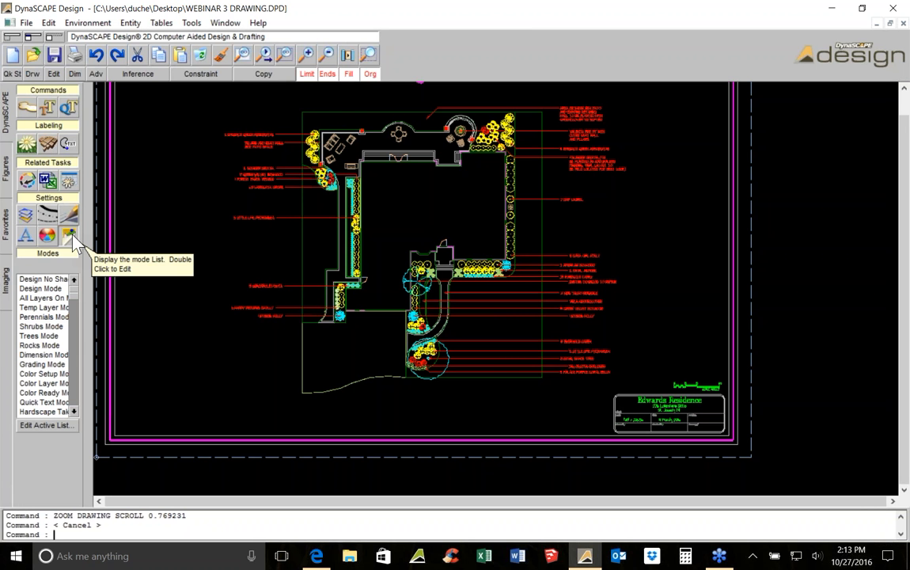
pyautogui.rightClick(314, 121)
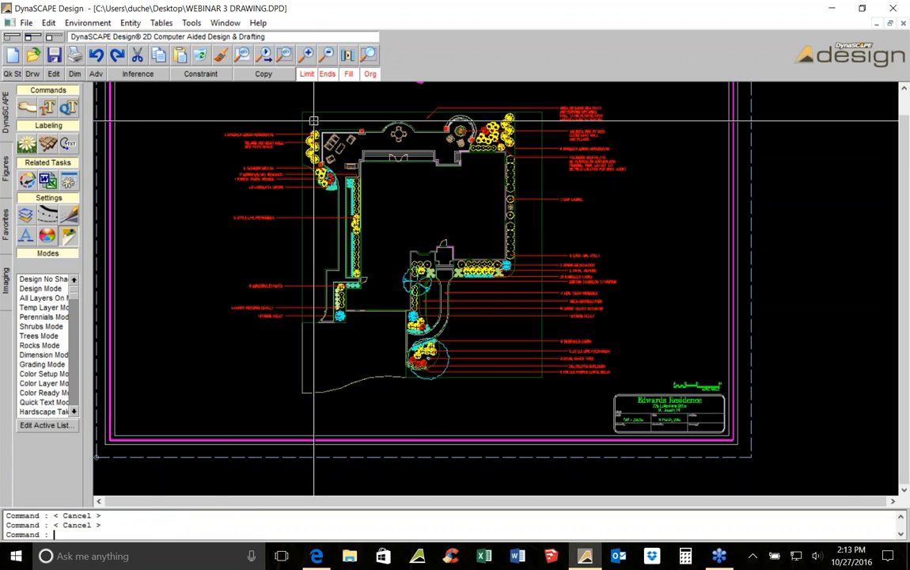
pyautogui.scroll(1, 313, 121)
pyautogui.scroll(1, 315, 127)
pyautogui.scroll(-1, 320, 145)
pyautogui.scroll(1, 322, 148)
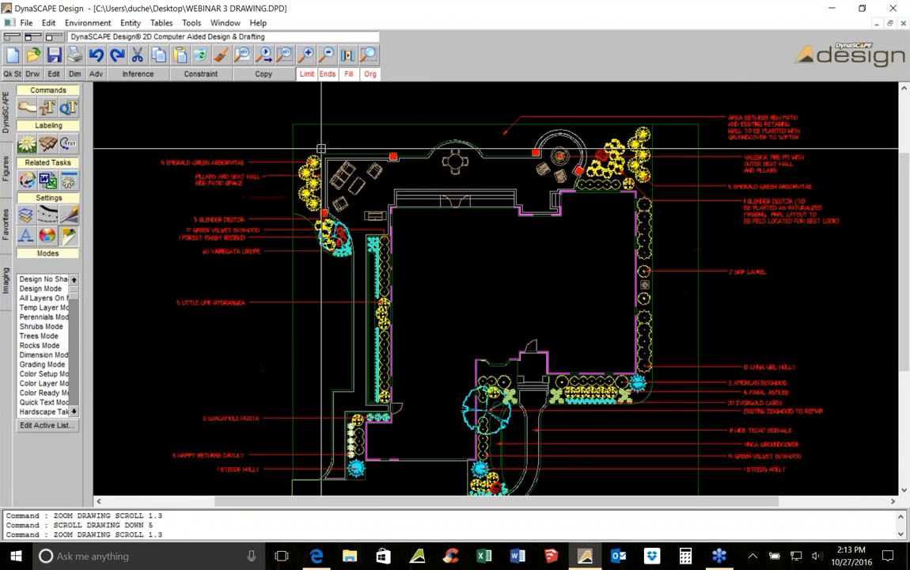
pyautogui.scroll(3, 322, 151)
pyautogui.doubleClick(317, 183)
pyautogui.click(169, 116)
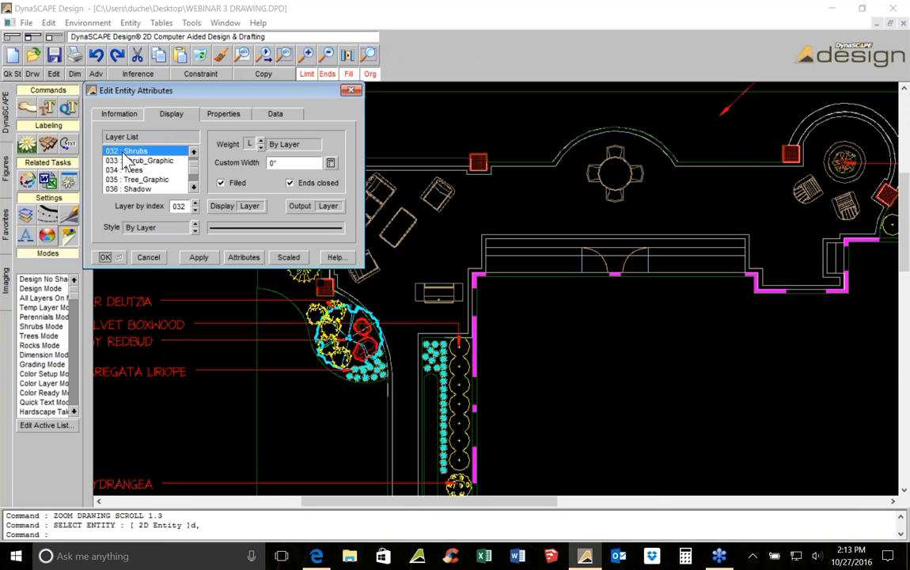
pyautogui.click(351, 92)
# Switch the drawing display to Grading Mode
pyautogui.scroll(-2, 317, 182)
pyautogui.scroll(-3, 315, 182)
pyautogui.scroll(1, 372, 238)
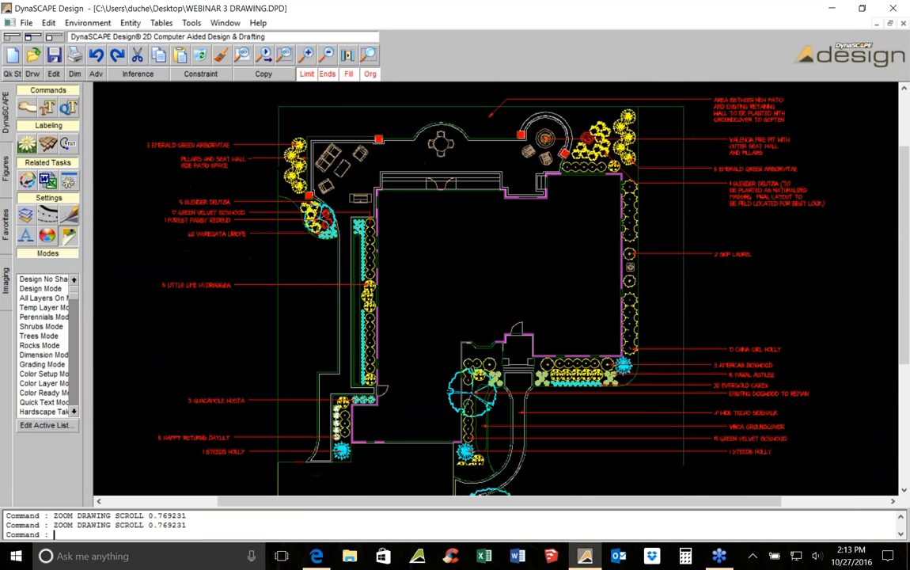
pyautogui.scroll(2, 372, 237)
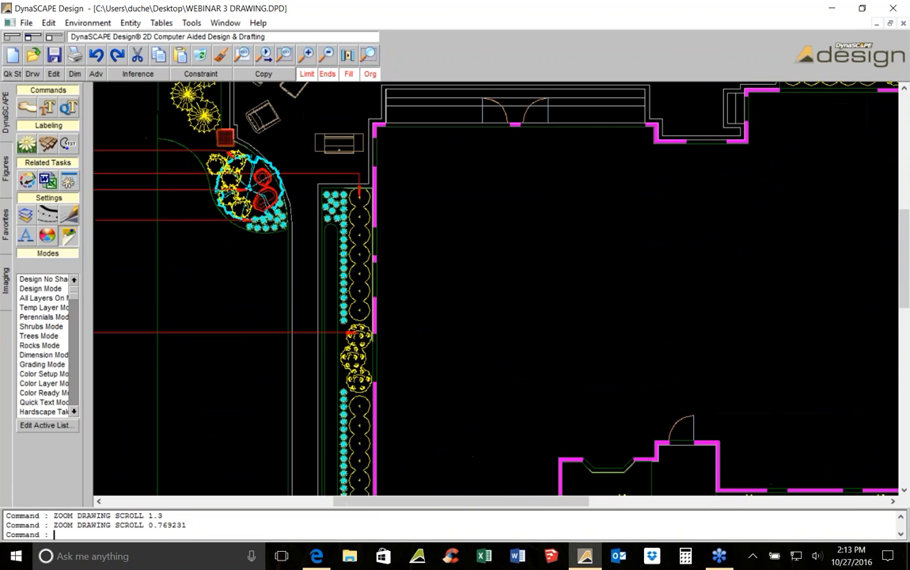
pyautogui.press('Down')
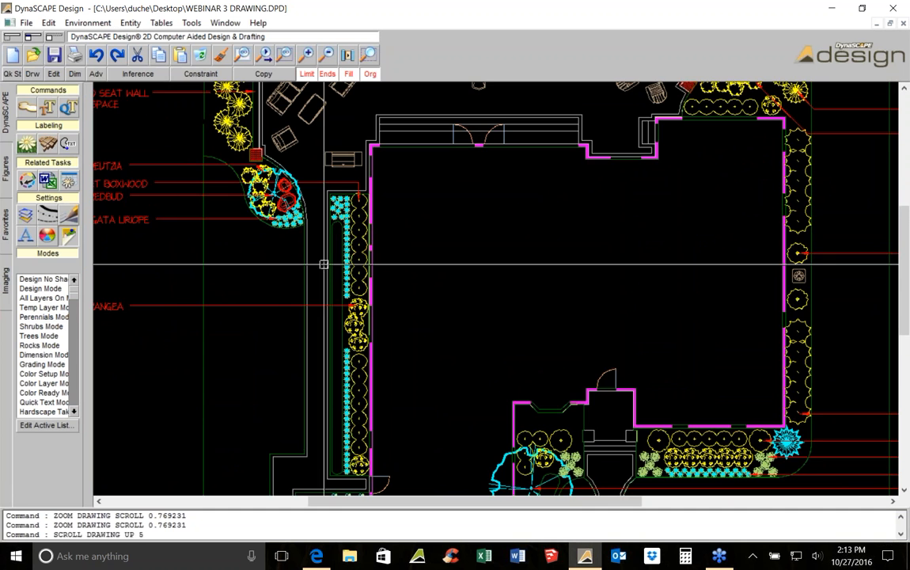
pyautogui.scroll(1, 378, 251)
pyautogui.scroll(-3, 348, 253)
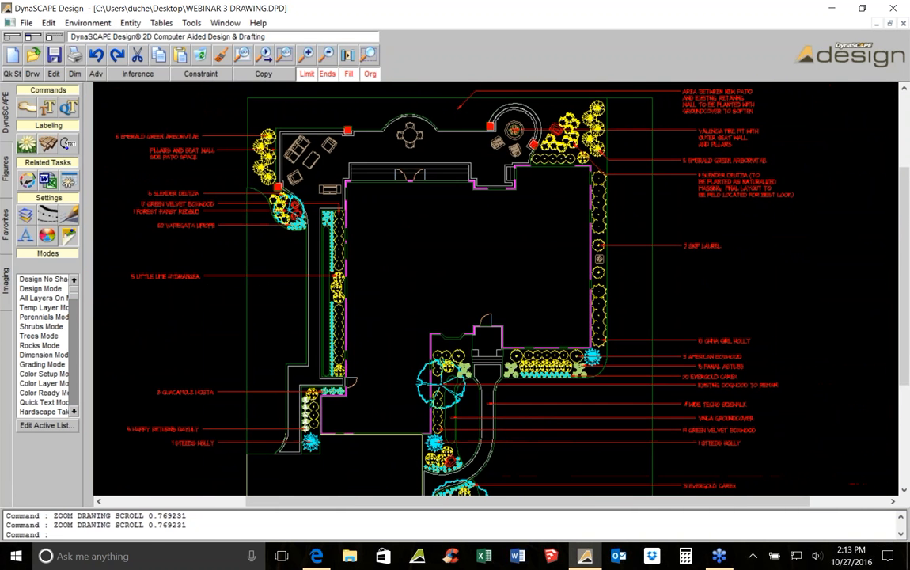
pyautogui.click(37, 363)
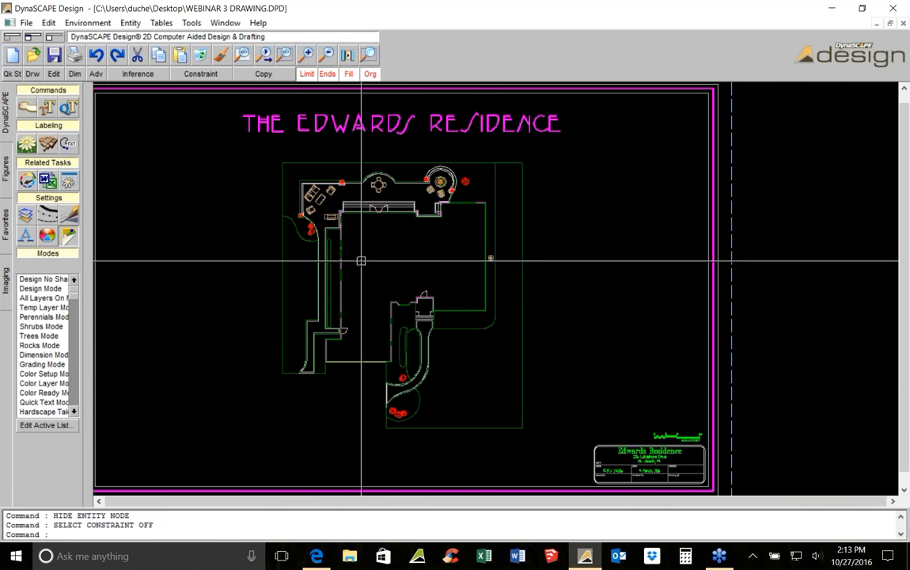
# Zoom and pan across the plan to examine the house, entry walk and bed outlines in this mode
pyautogui.scroll(2, 309, 247)
pyautogui.scroll(2, 318, 208)
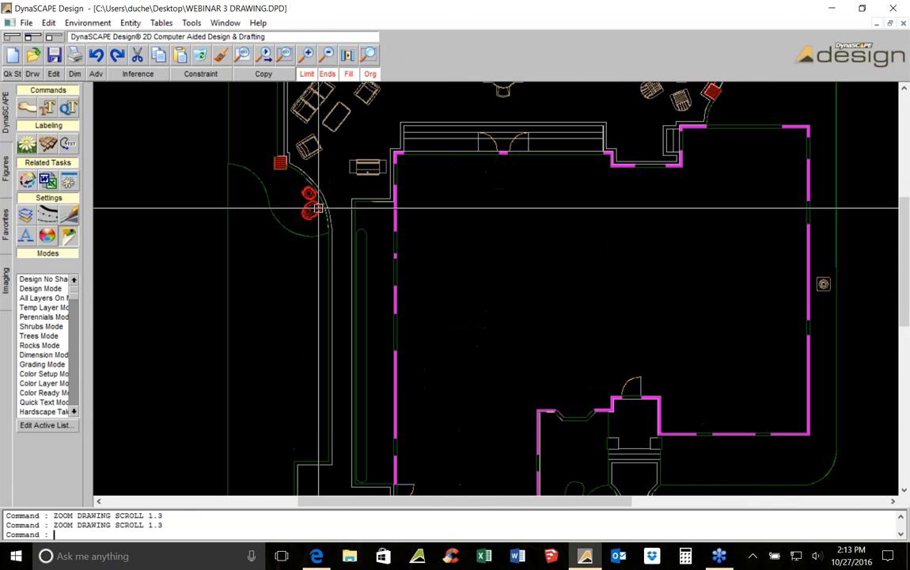
pyautogui.scroll(-2, 318, 208)
pyautogui.scroll(2, 433, 275)
pyautogui.scroll(1, 439, 269)
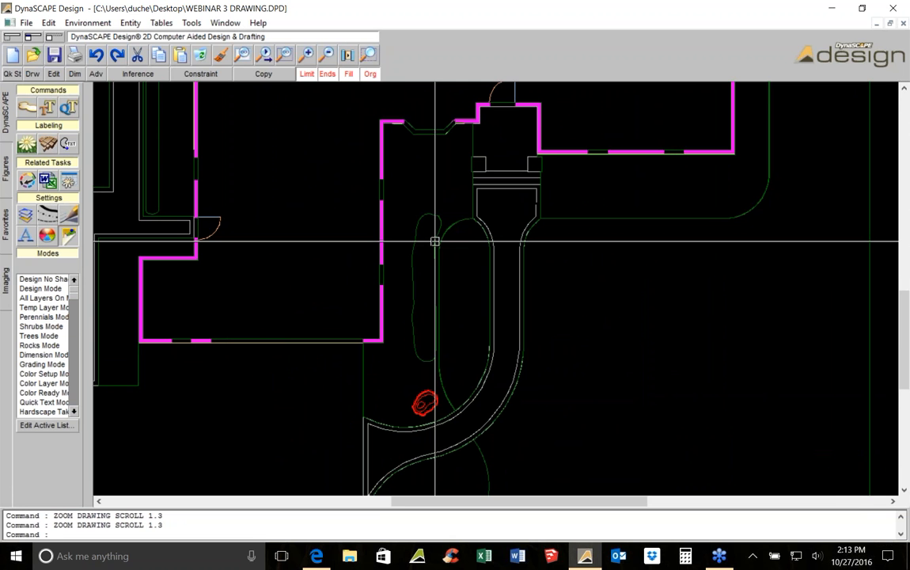
pyautogui.scroll(-5, 435, 241)
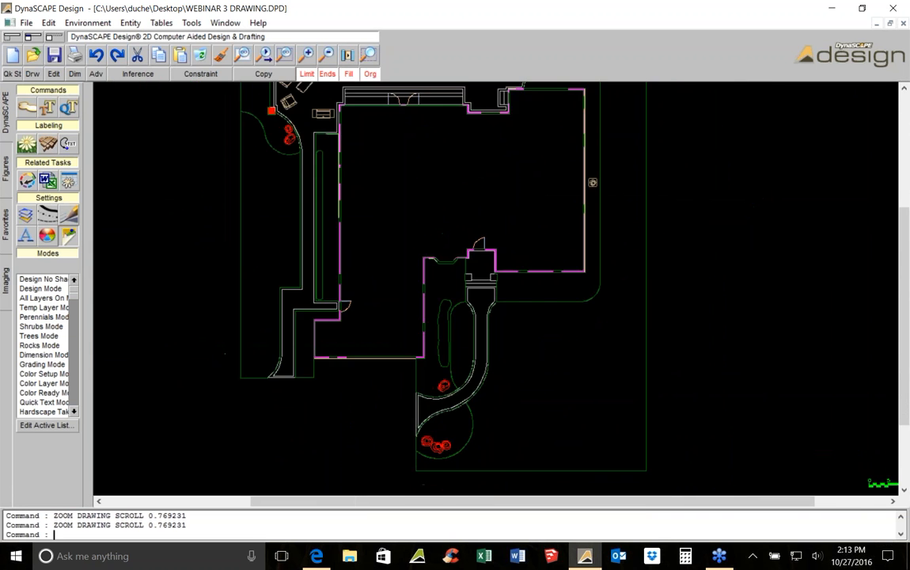
pyautogui.scroll(-2, 385, 356)
pyautogui.moveTo(383, 342); pyautogui.dragTo(378, 251, button='middle')
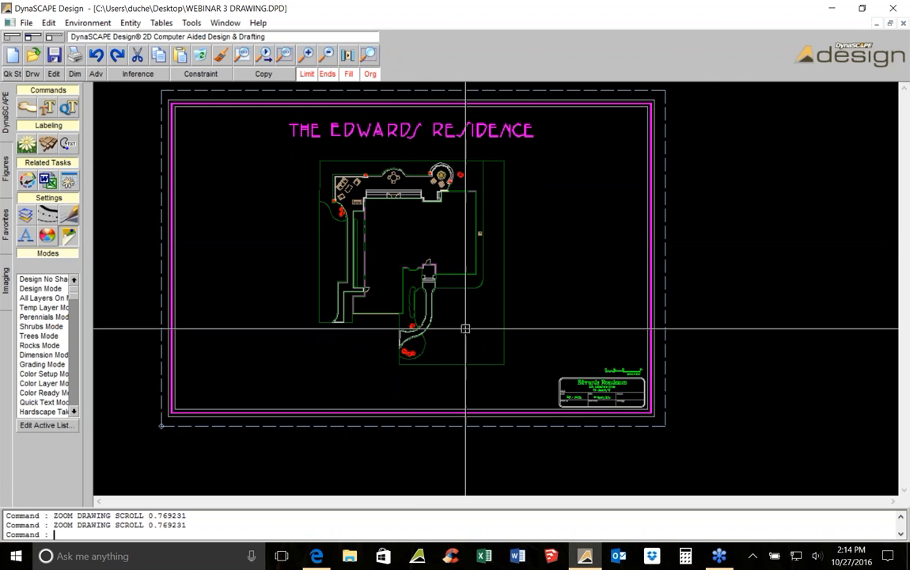
pyautogui.scroll(1, 440, 346)
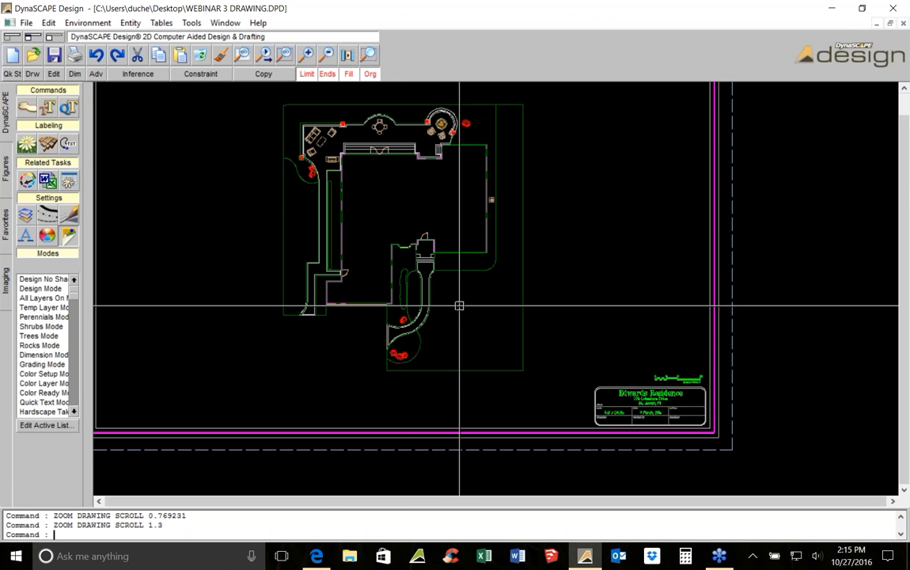
pyautogui.scroll(1, 410, 261)
pyautogui.scroll(2, 477, 284)
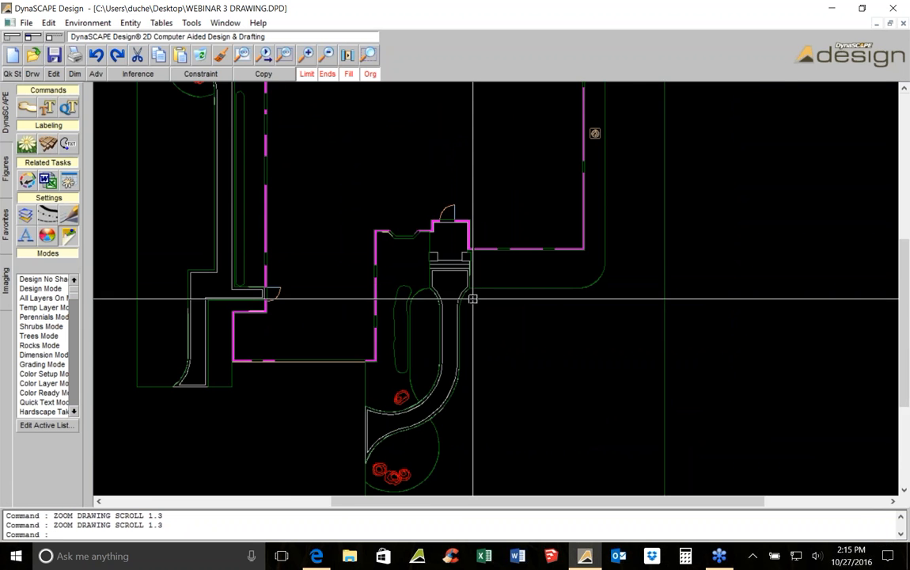
# Zoom in and pan to the entry walk where it meets the front of the house
pyautogui.scroll(4, 472, 297)
pyautogui.scroll(2, 418, 243)
pyautogui.moveTo(439, 201); pyautogui.dragTo(417, 267, button='middle')
pyautogui.press('Escape')
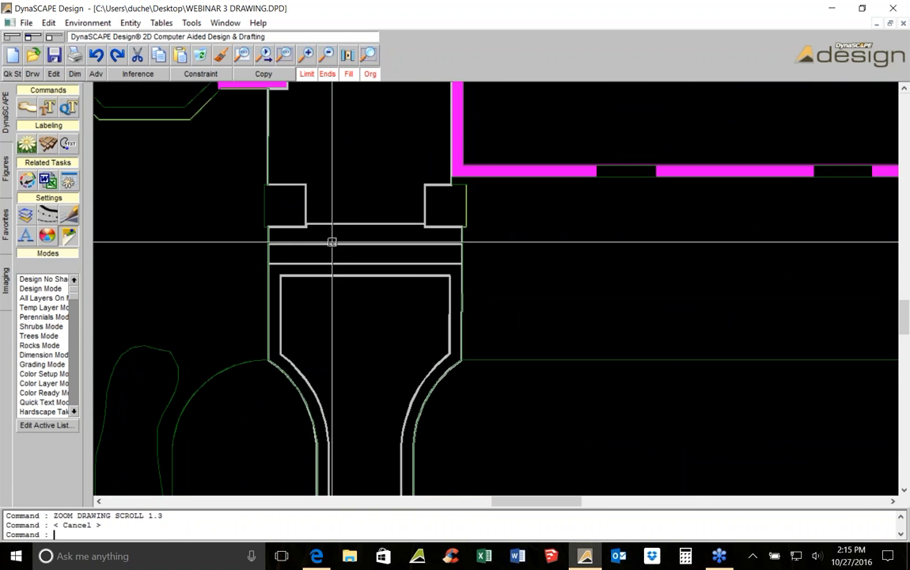
pyautogui.scroll(-3, 422, 229)
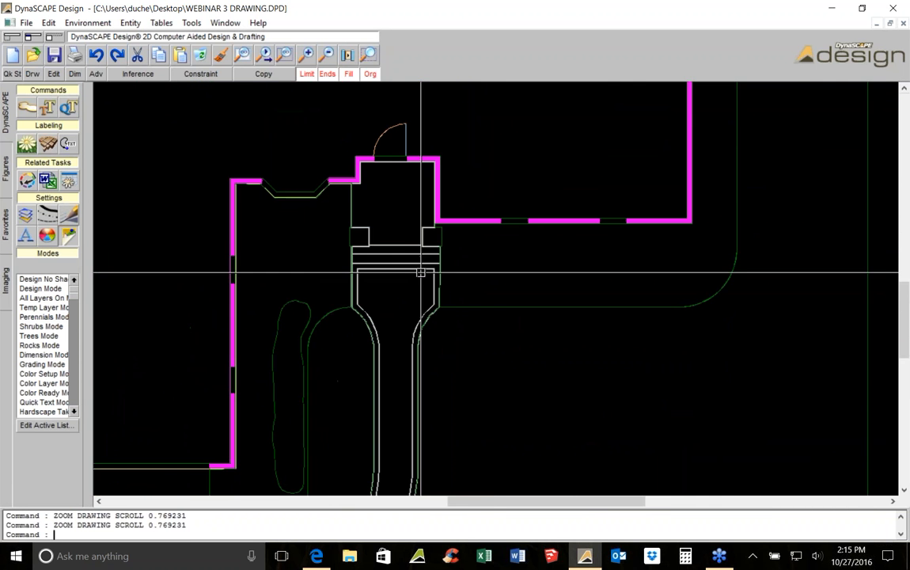
pyautogui.scroll(2, 424, 275)
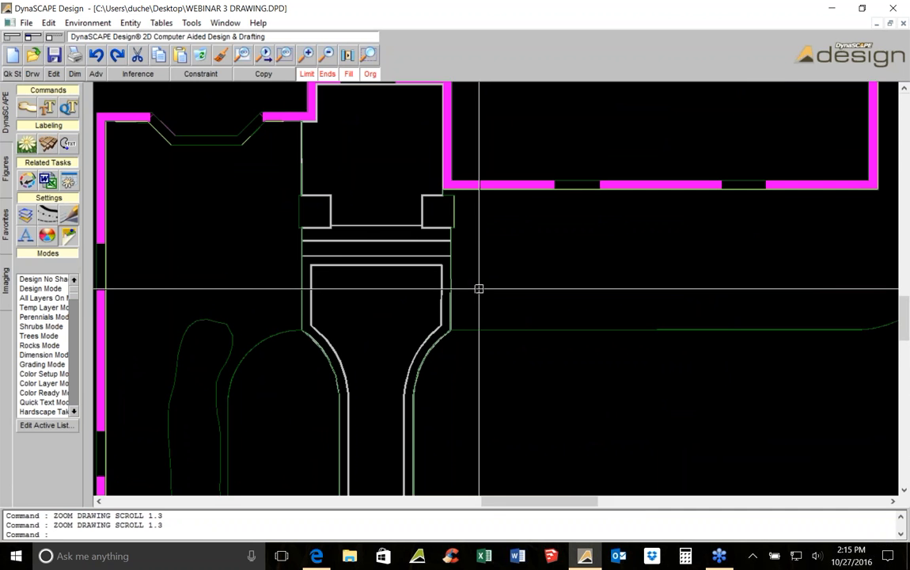
pyautogui.scroll(-1, 479, 289)
pyautogui.moveTo(475, 273); pyautogui.dragTo(470, 272, button='middle')
pyautogui.scroll(2, 470, 271)
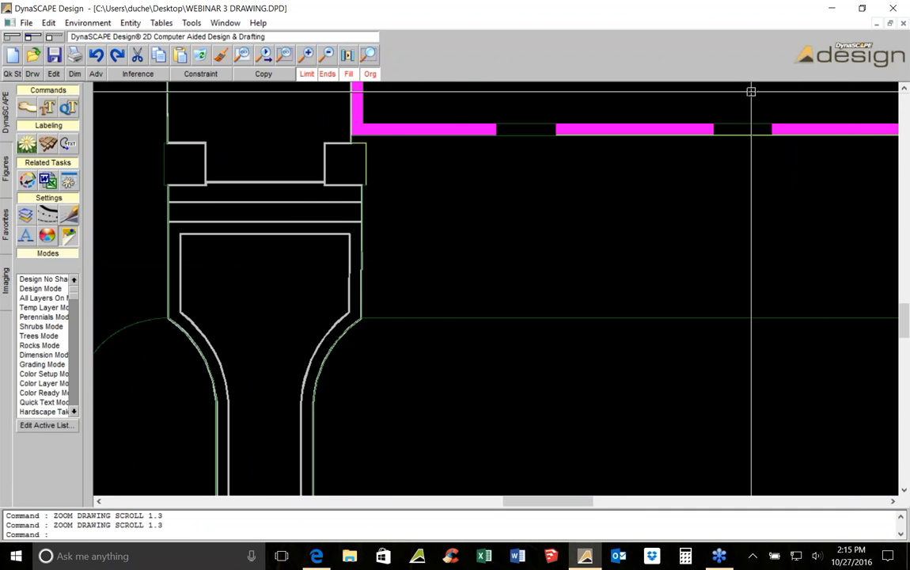
# Sketch a freehand polyline along the entry walk's right edge, then delete it
pyautogui.click(32, 73)
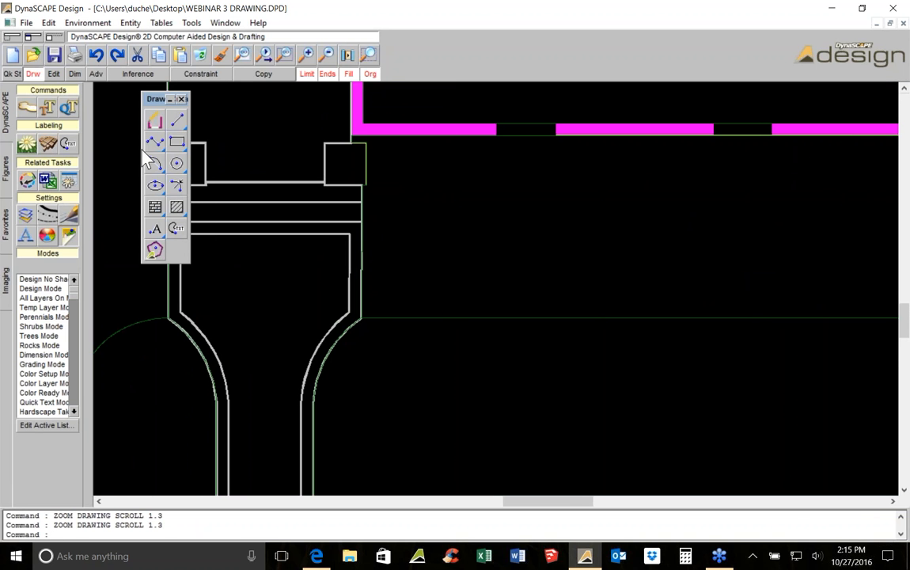
pyautogui.moveTo(150, 144)
pyautogui.click(220, 144)
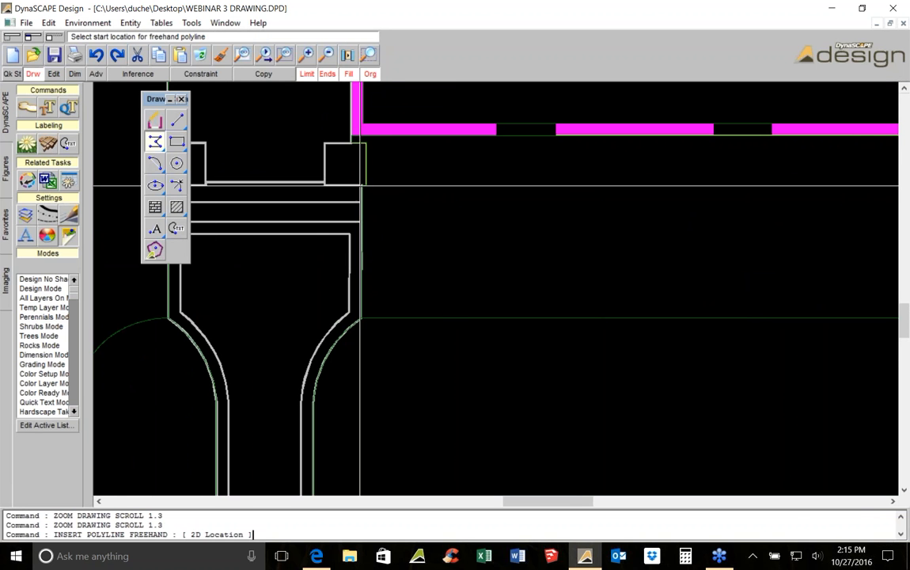
pyautogui.click(367, 223)
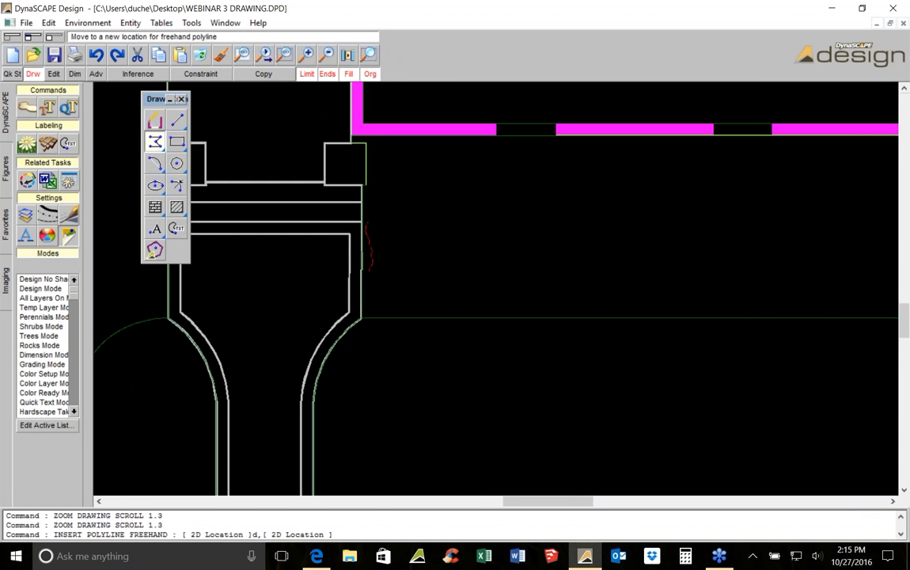
pyautogui.click(372, 322)
pyautogui.scroll(3, 361, 259)
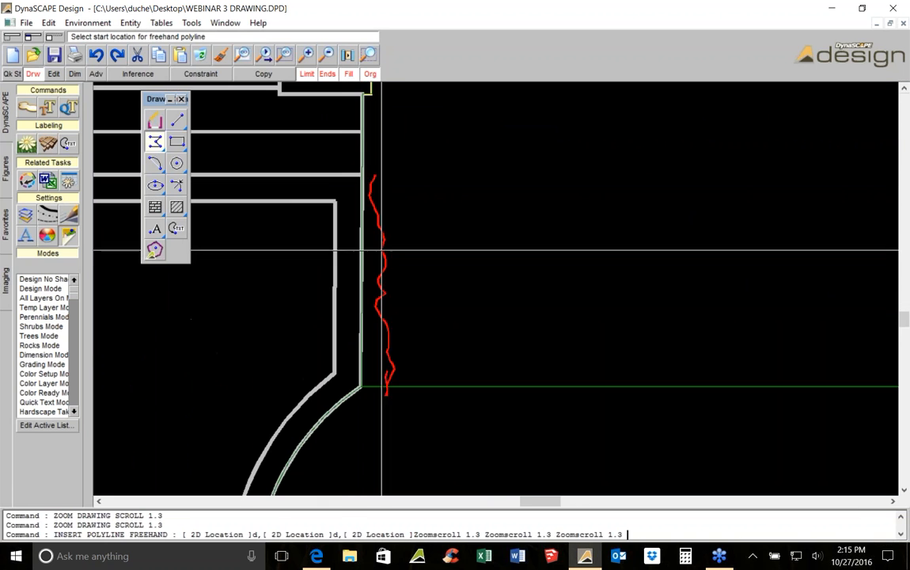
pyautogui.press('Escape')
pyautogui.click(381, 223)
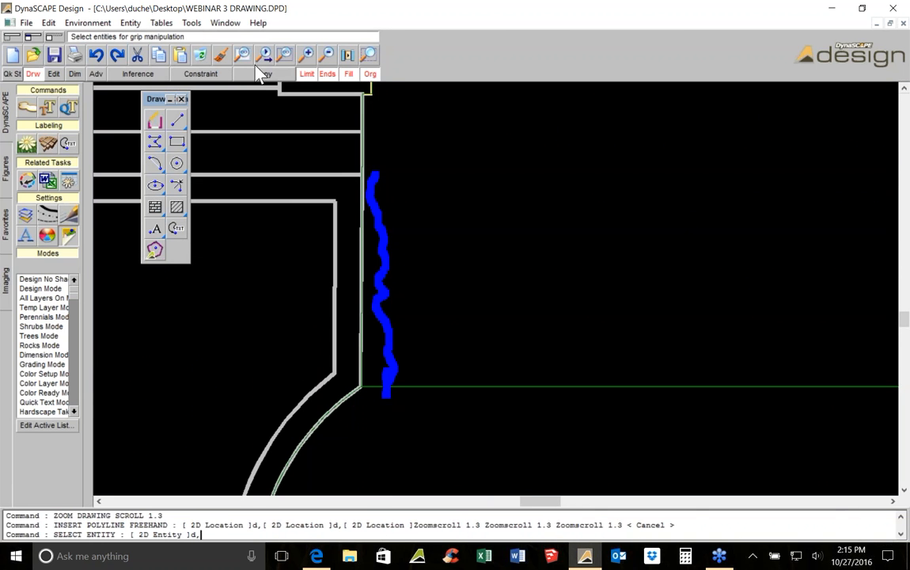
pyautogui.press('Delete')
# Open the Dimension palette beside the Draw palette and try a linear dimension near the entry walk
pyautogui.moveTo(168, 98); pyautogui.dragTo(619, 124)
pyautogui.click(75, 74)
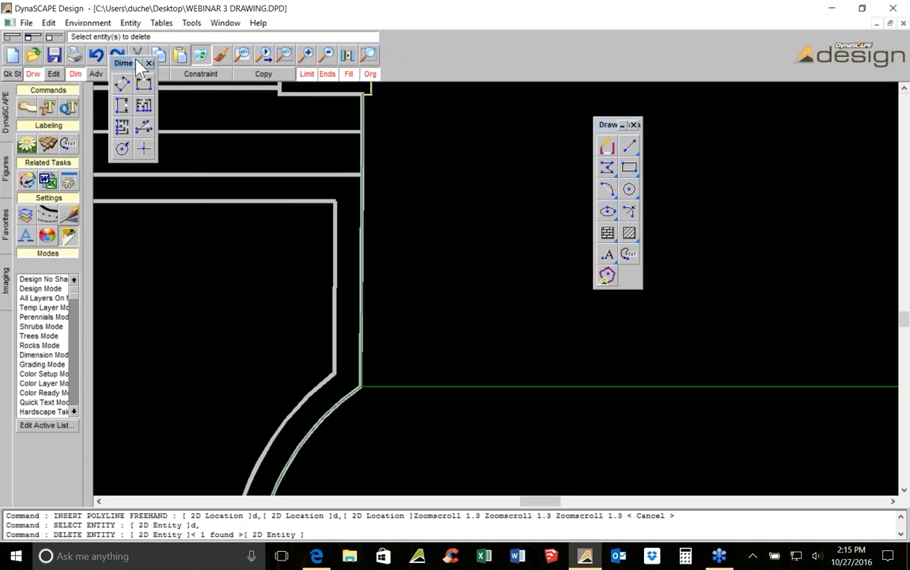
pyautogui.moveTo(531, 110); pyautogui.dragTo(741, 91)
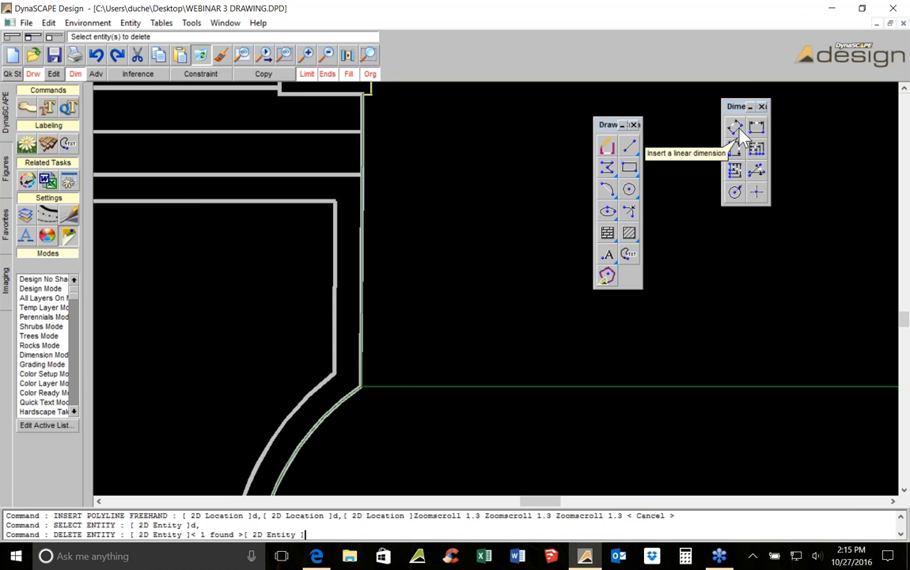
pyautogui.click(738, 128)
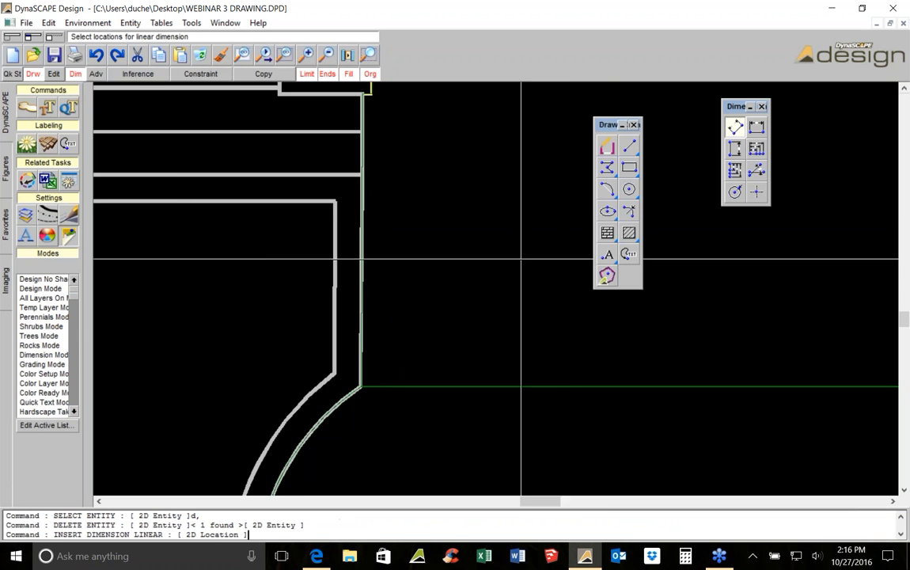
pyautogui.scroll(-3, 291, 227)
pyautogui.click(291, 226)
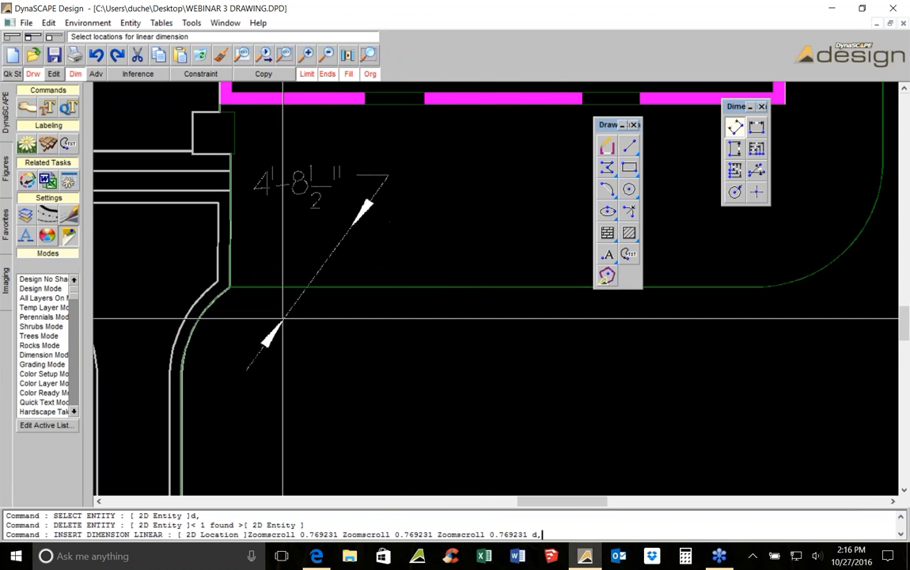
pyautogui.press('Escape')
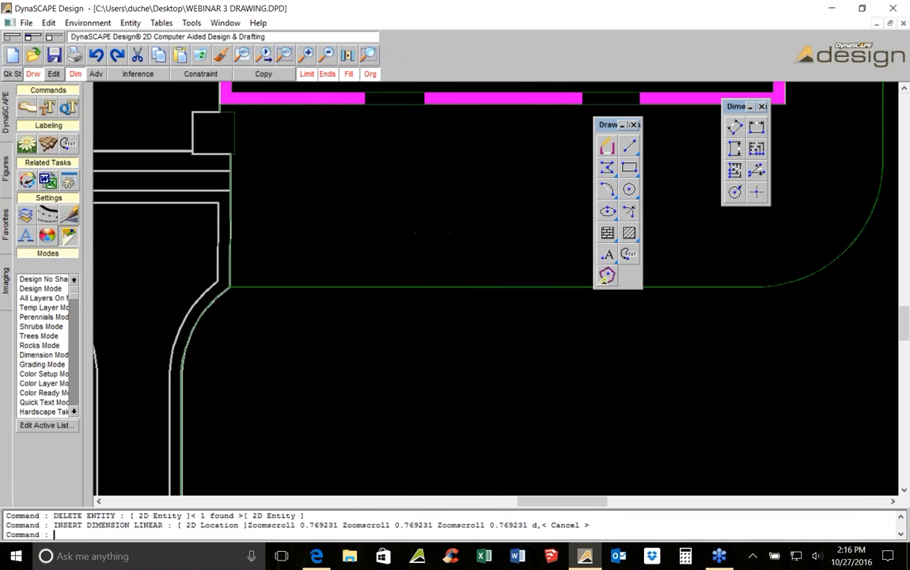
# Start a vertical dimension and switch inference snapping on, off and back on
pyautogui.click(734, 149)
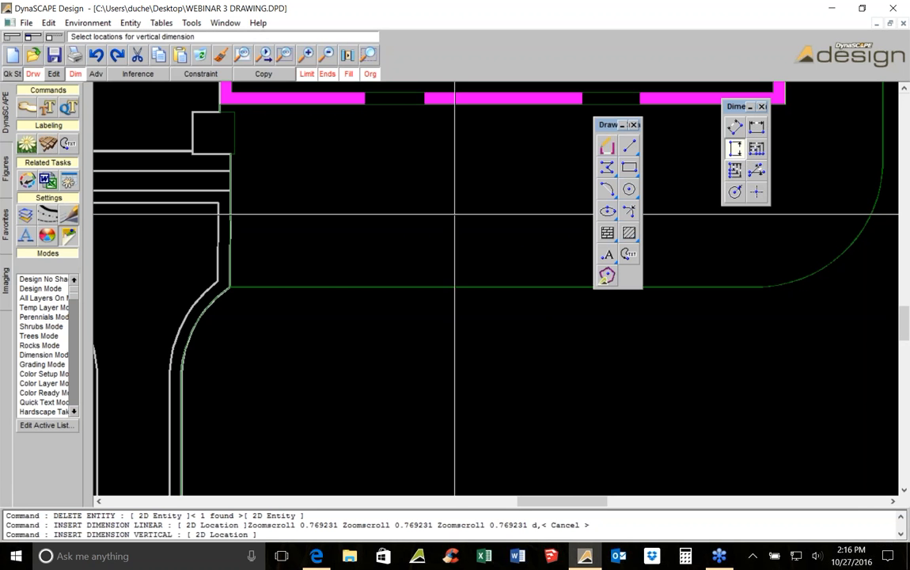
pyautogui.click(139, 74)
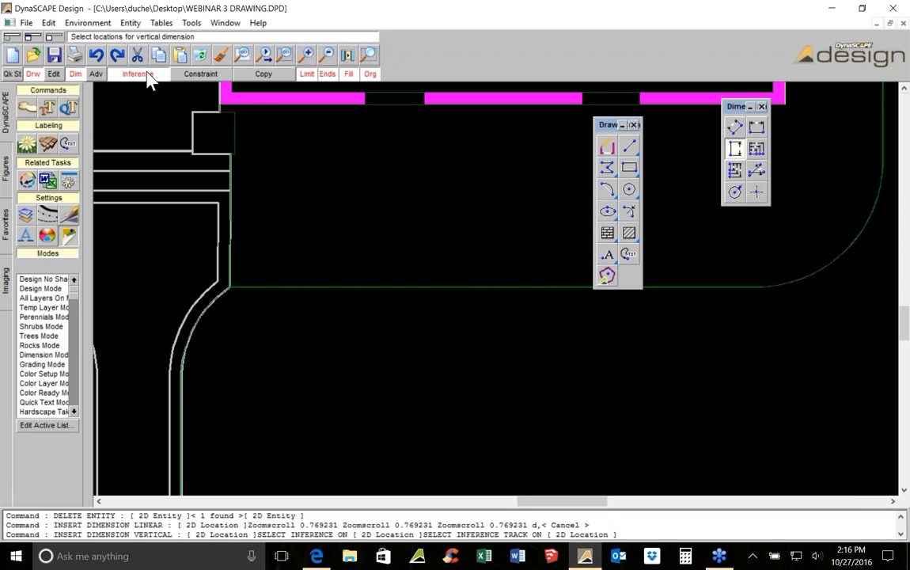
pyautogui.moveTo(204, 129); pyautogui.dragTo(244, 131, button='middle')
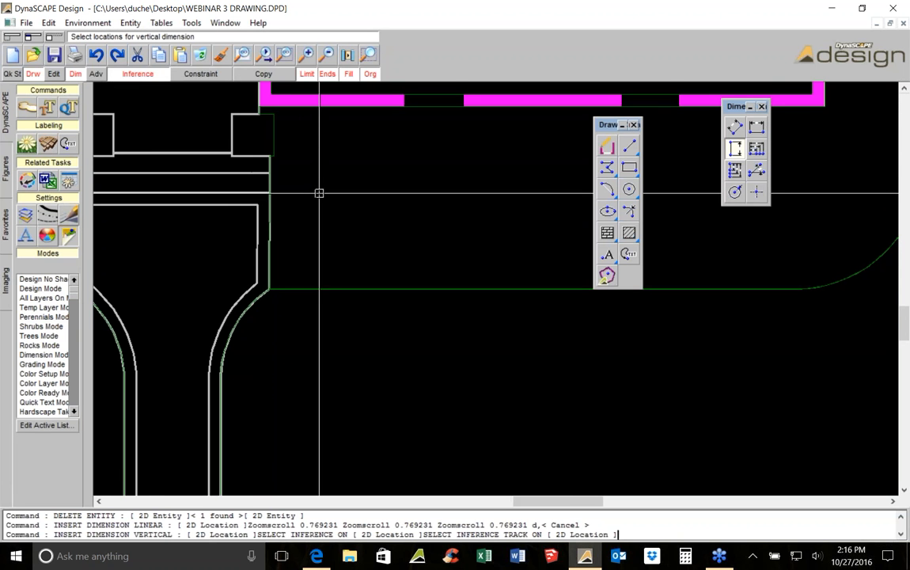
pyautogui.click(138, 74)
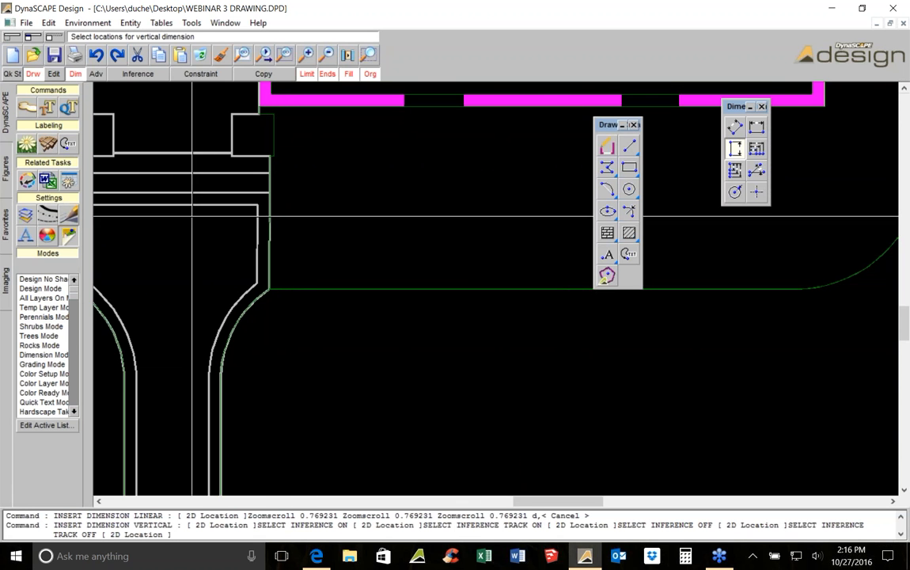
pyautogui.click(139, 73)
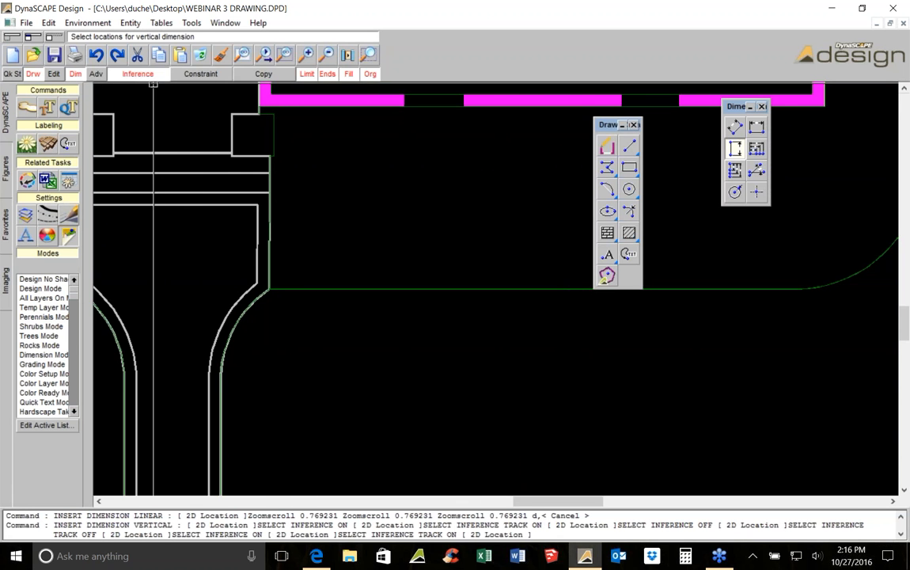
pyautogui.moveTo(352, 222); pyautogui.dragTo(397, 220, button='middle')
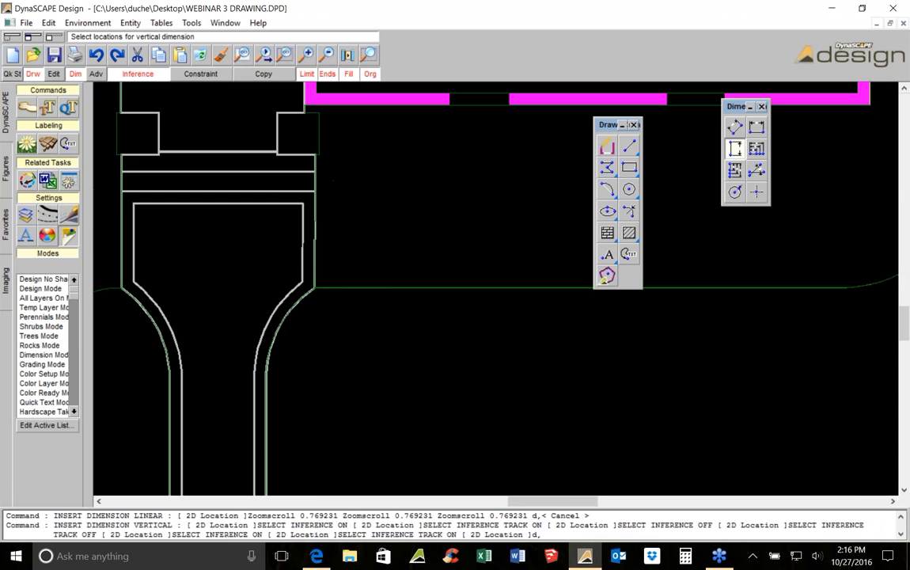
# Try a vertical dimension between the entry landing and the walk's corner, then cancel and delete it
pyautogui.scroll(1, 333, 258)
pyautogui.scroll(1, 319, 266)
pyautogui.scroll(-3, 310, 309)
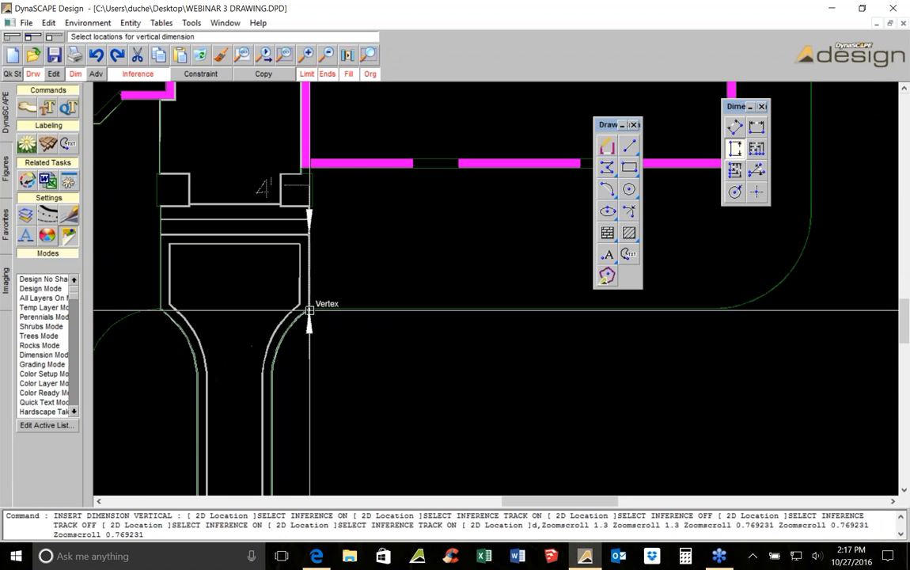
pyautogui.click(308, 313)
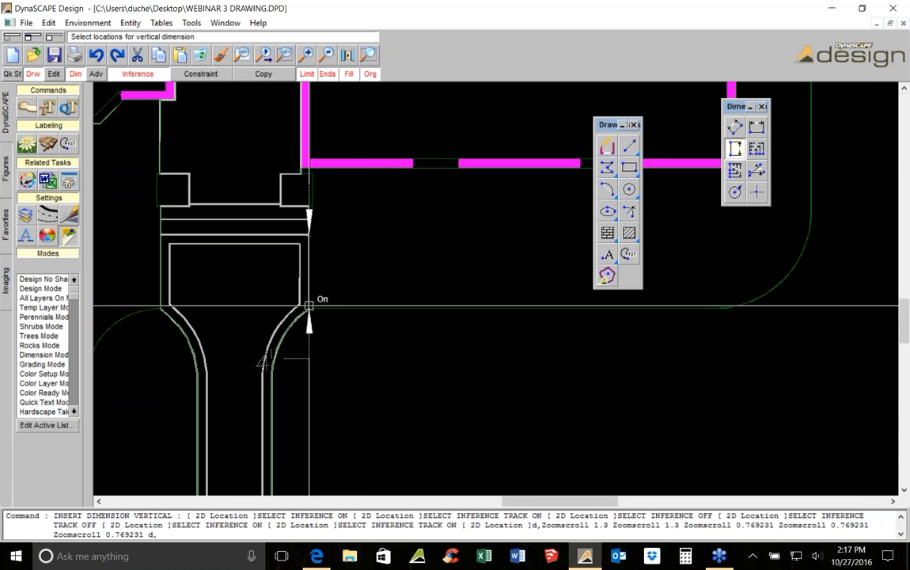
pyautogui.click(381, 255)
pyautogui.press('Escape')
pyautogui.click(365, 236)
pyautogui.click(201, 56)
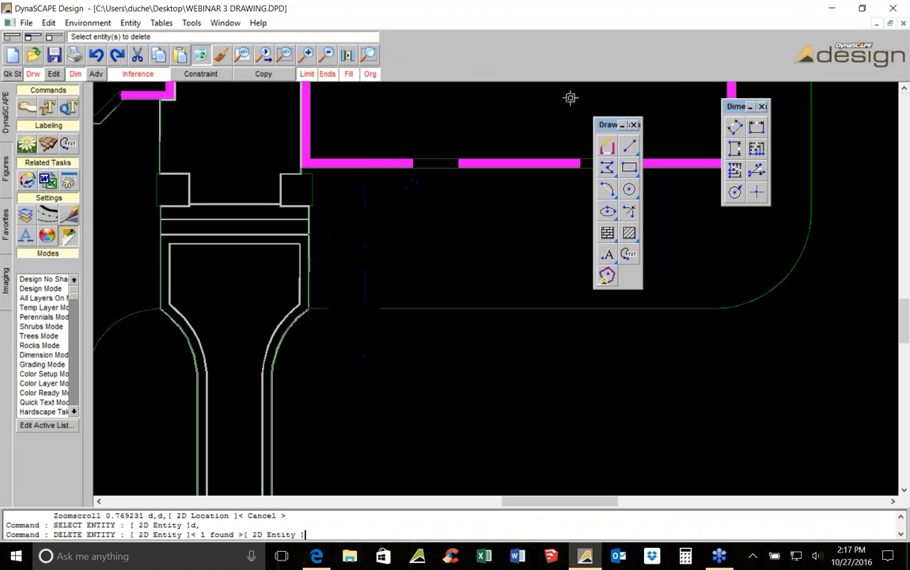
# Dimension vertically from the entry landing's edge down to the walk's corner, placing it right of the walk
pyautogui.click(735, 148)
pyautogui.click(308, 234)
pyautogui.click(311, 307)
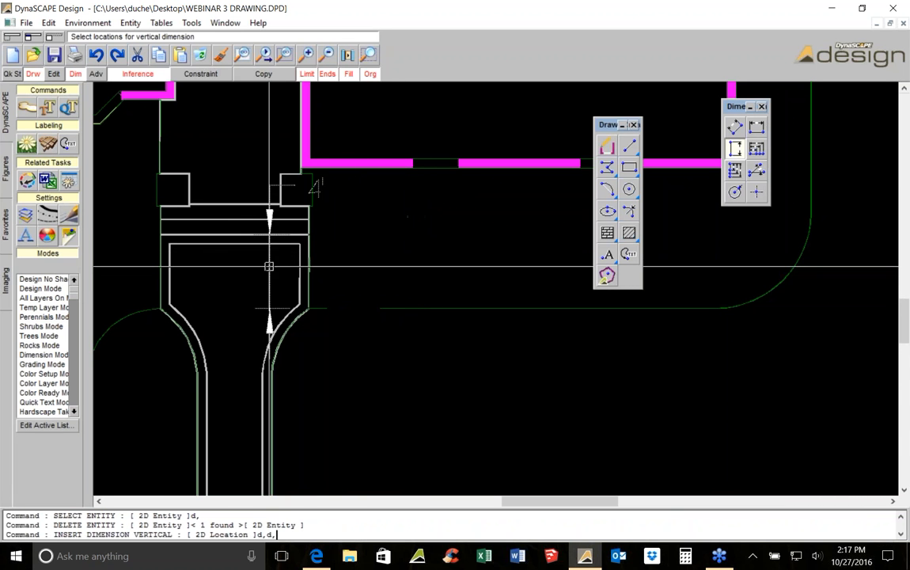
pyautogui.click(376, 244)
pyautogui.click(384, 237)
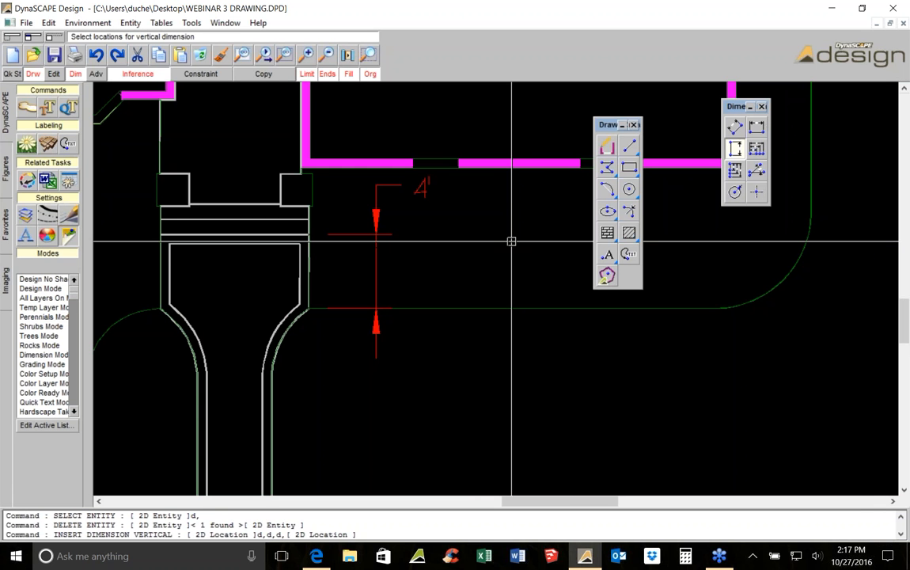
# Draw a horizontal line across the entry walk where its curved sides become straight
pyautogui.moveTo(240, 389); pyautogui.dragTo(330, 320, button='middle')
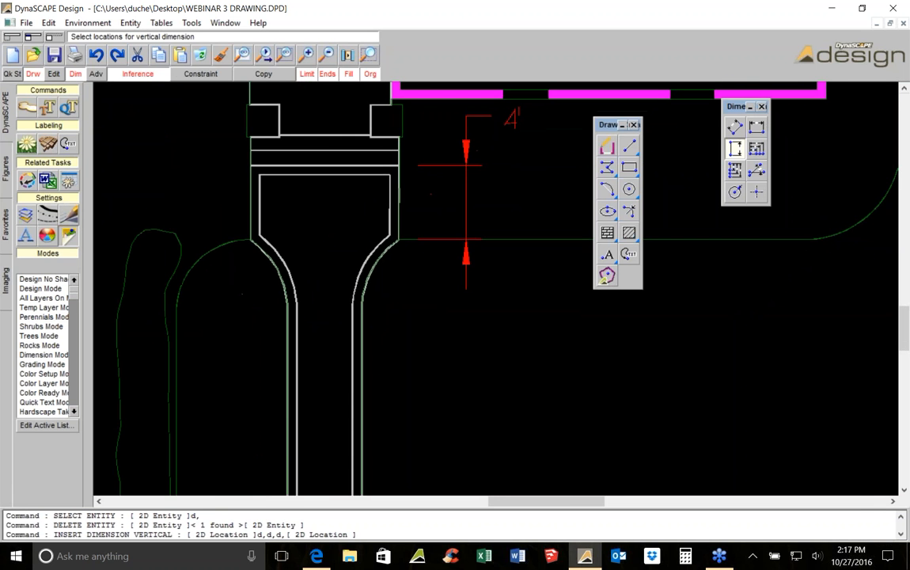
pyautogui.scroll(1, 330, 320)
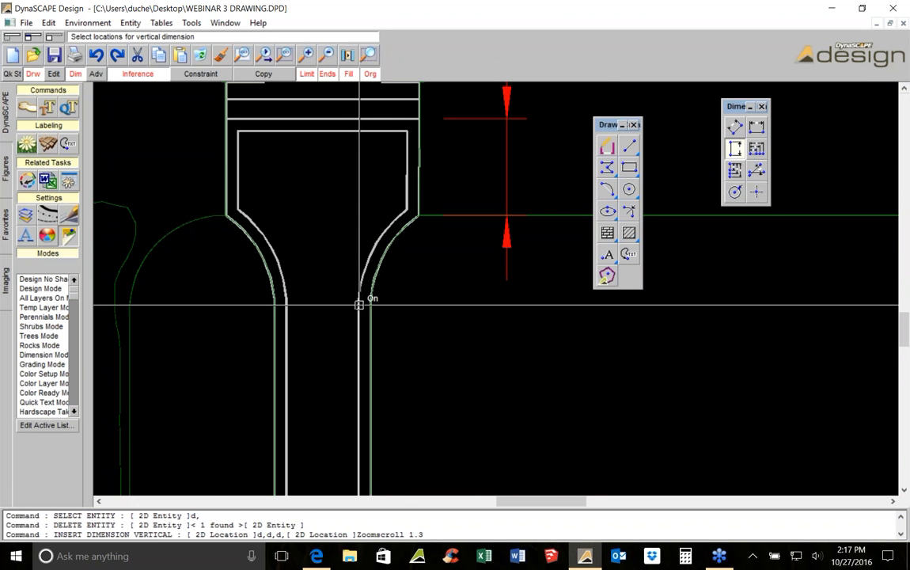
pyautogui.scroll(2, 360, 303)
pyautogui.press('Escape')
pyautogui.scroll(2, 360, 302)
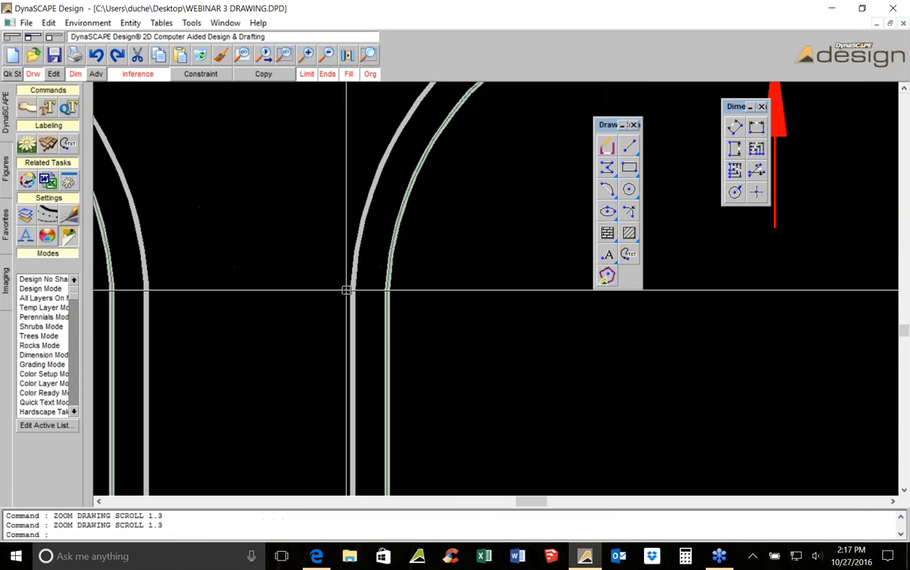
pyautogui.scroll(-3, 358, 299)
pyautogui.scroll(-2, 358, 299)
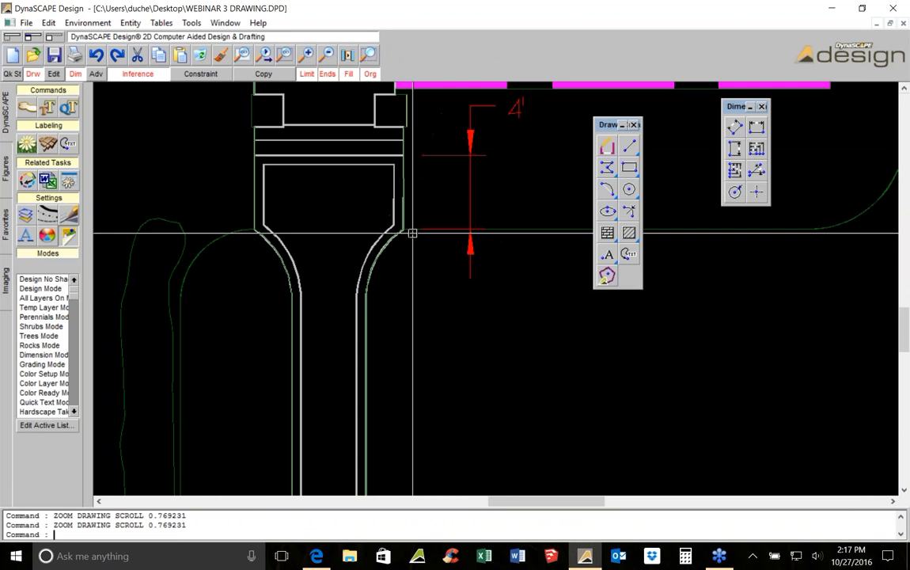
pyautogui.click(627, 149)
pyautogui.scroll(3, 325, 321)
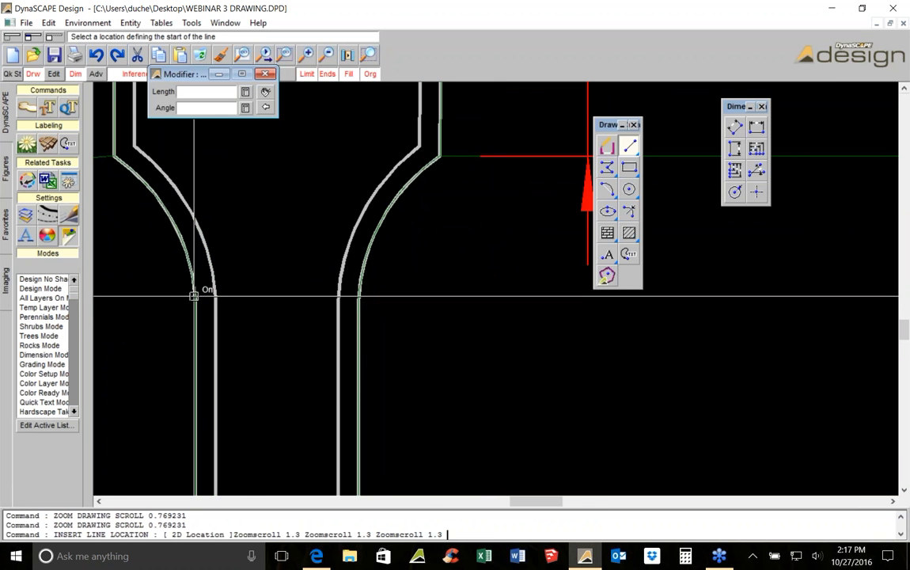
pyautogui.click(217, 294)
pyautogui.click(534, 244)
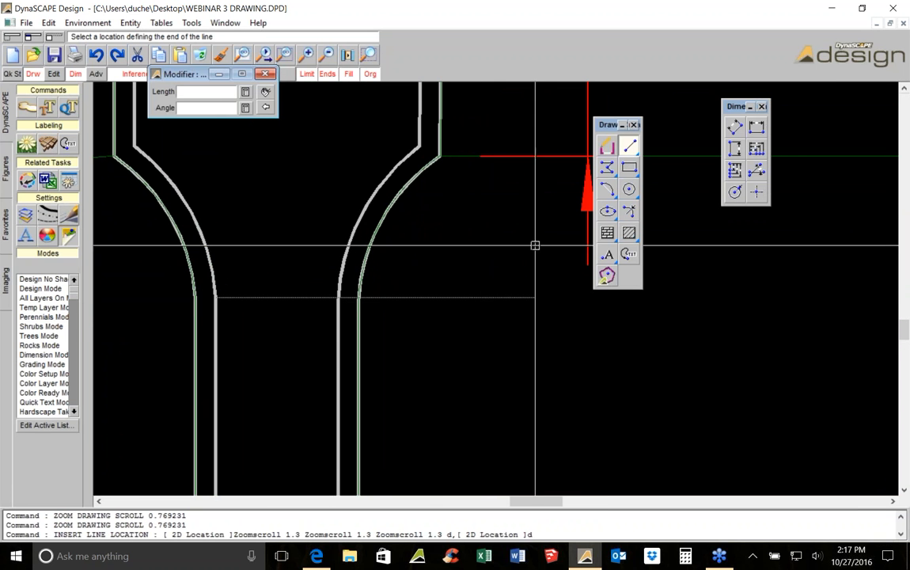
pyautogui.scroll(-2, 448, 283)
pyautogui.scroll(-1, 450, 277)
pyautogui.press('Escape')
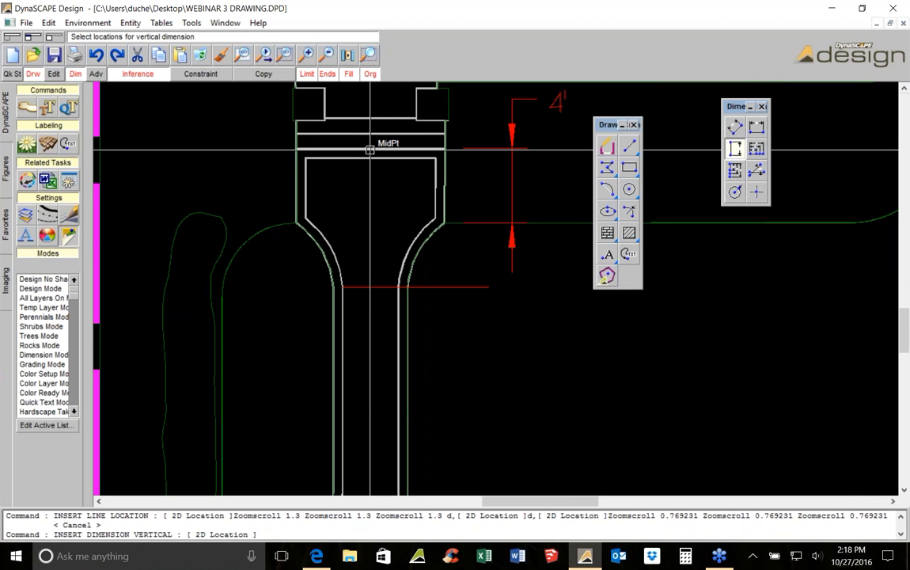
# Dimension vertically from the entry landing's midpoint down to the horizontal line across the walk, placing it left of the walk
pyautogui.click(370, 148)
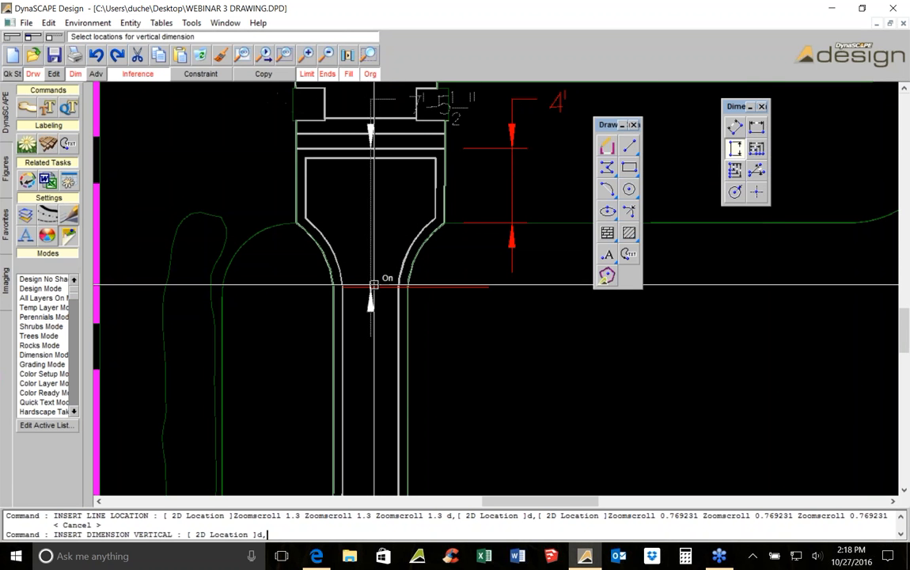
pyautogui.moveTo(374, 285); pyautogui.dragTo(358, 366, button='middle')
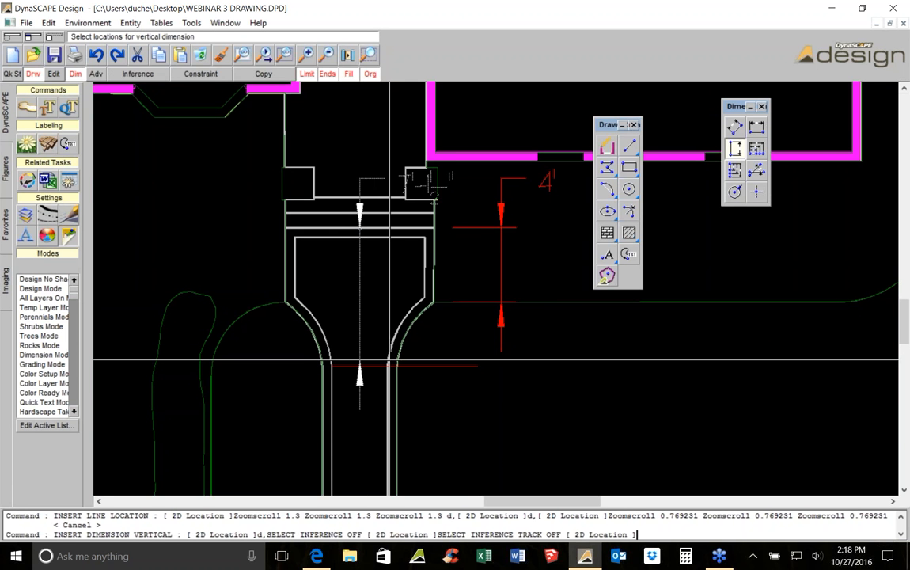
pyautogui.click(377, 366)
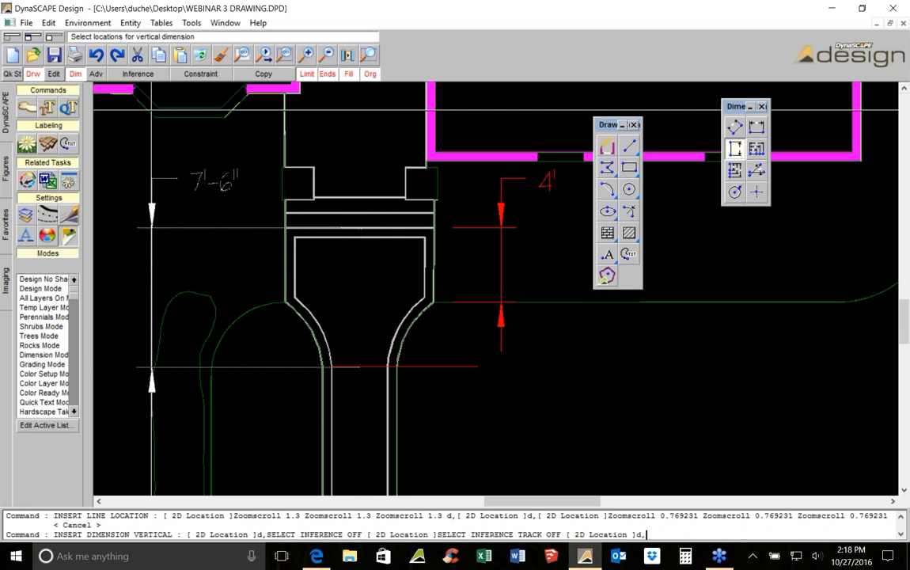
pyautogui.click(132, 72)
pyautogui.click(131, 72)
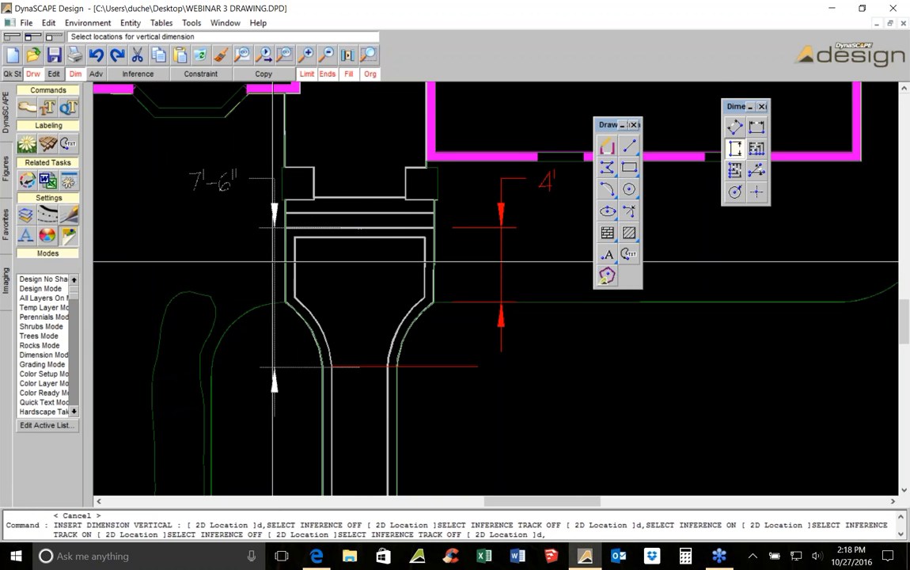
pyautogui.click(280, 227)
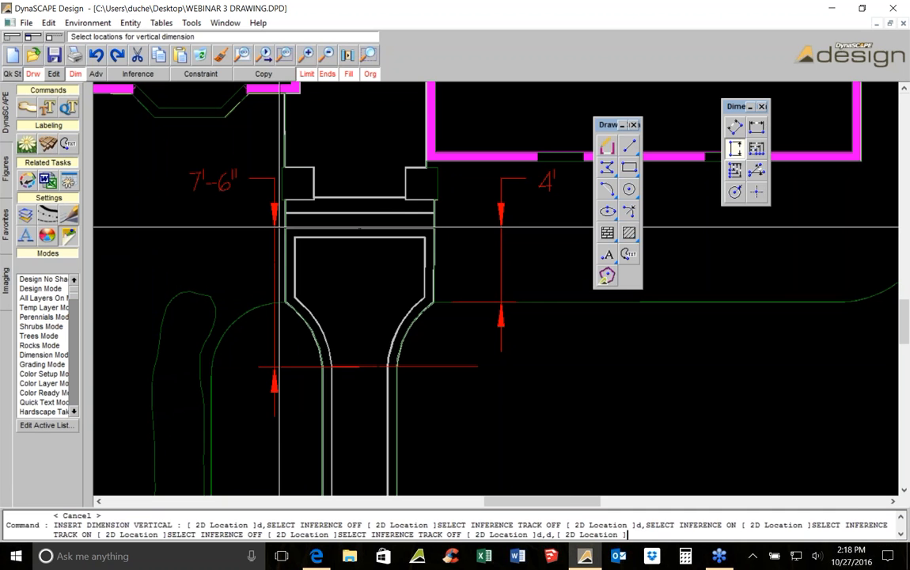
pyautogui.press('Escape')
# Delete the horizontal helper line across the entry walk
pyautogui.click(430, 367)
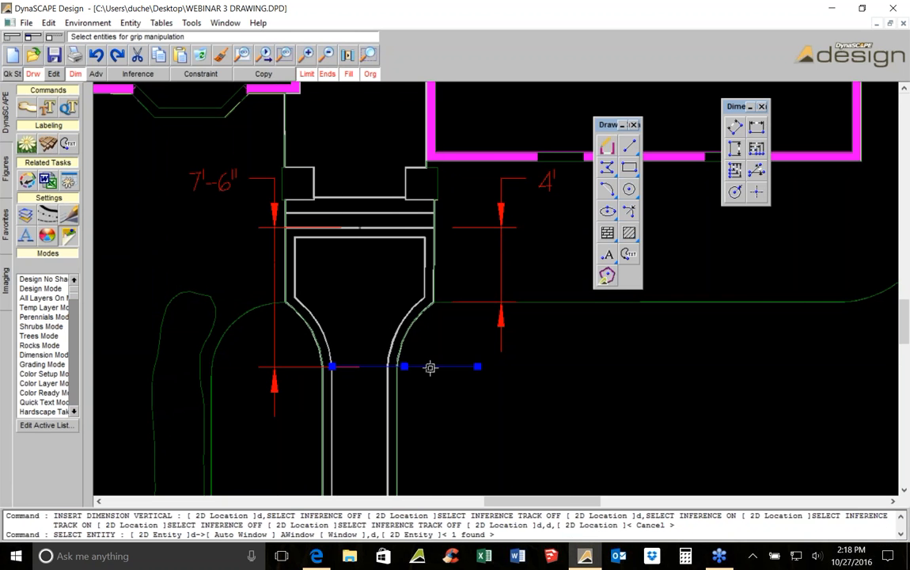
pyautogui.click(204, 61)
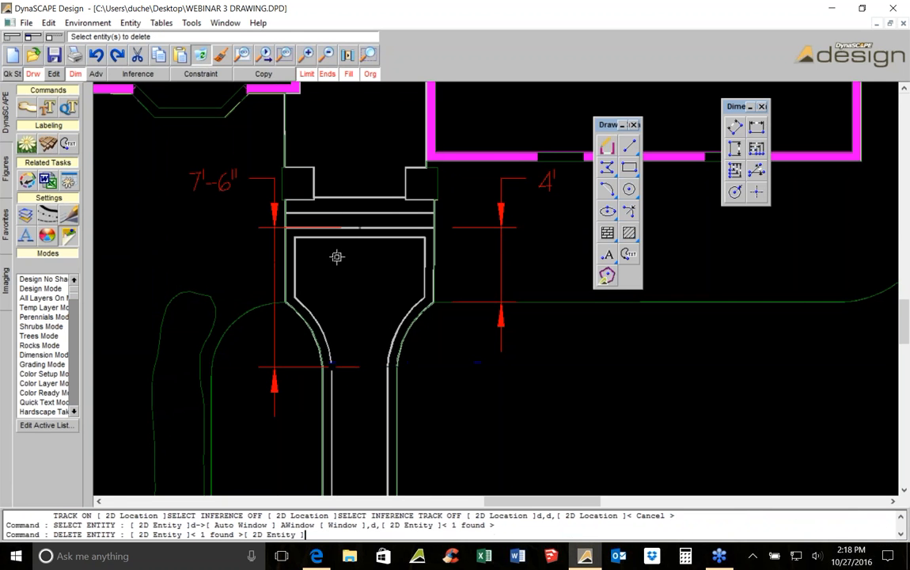
pyautogui.moveTo(336, 256); pyautogui.dragTo(368, 166, button='middle')
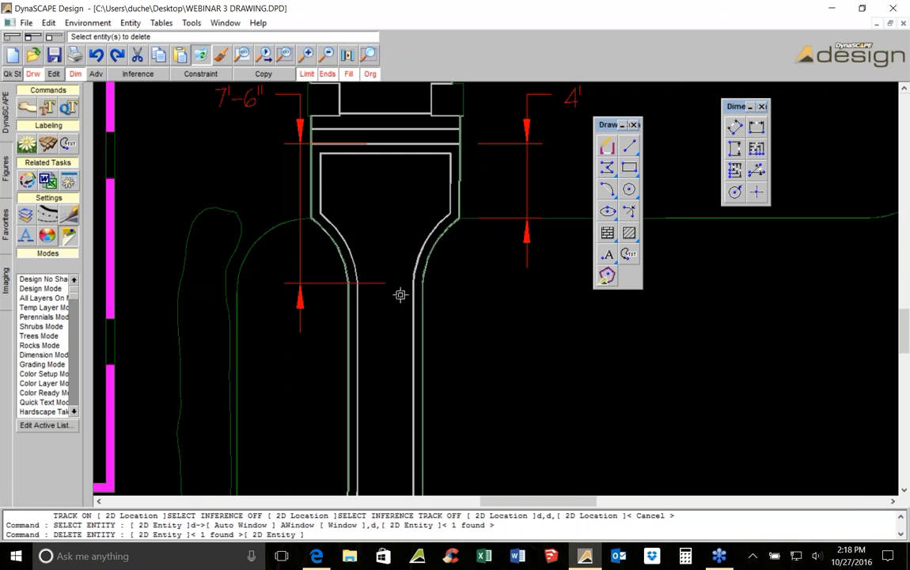
# Dimension the entry walk's width horizontally, between its two inner edges, with the text on the left
pyautogui.scroll(-2, 400, 294)
pyautogui.scroll(1, 382, 220)
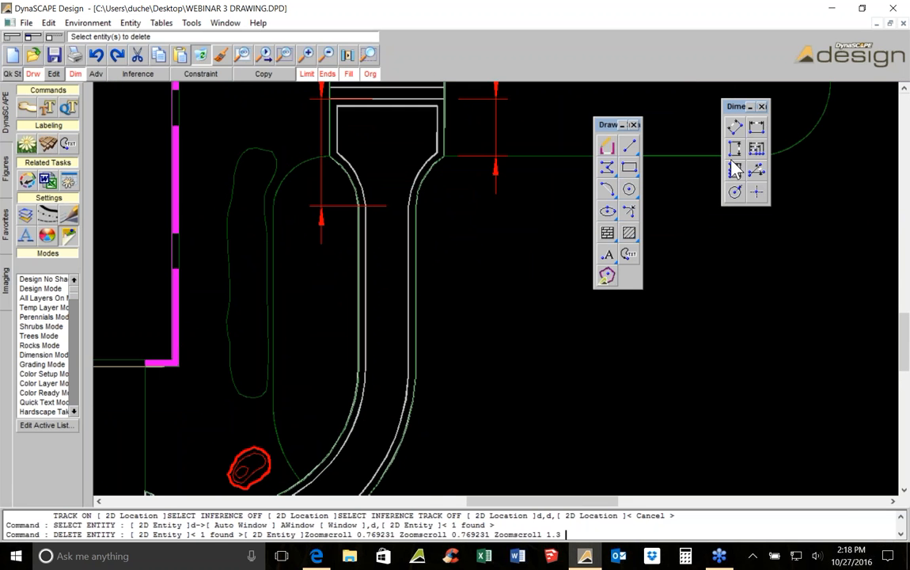
pyautogui.click(756, 130)
pyautogui.scroll(2, 340, 240)
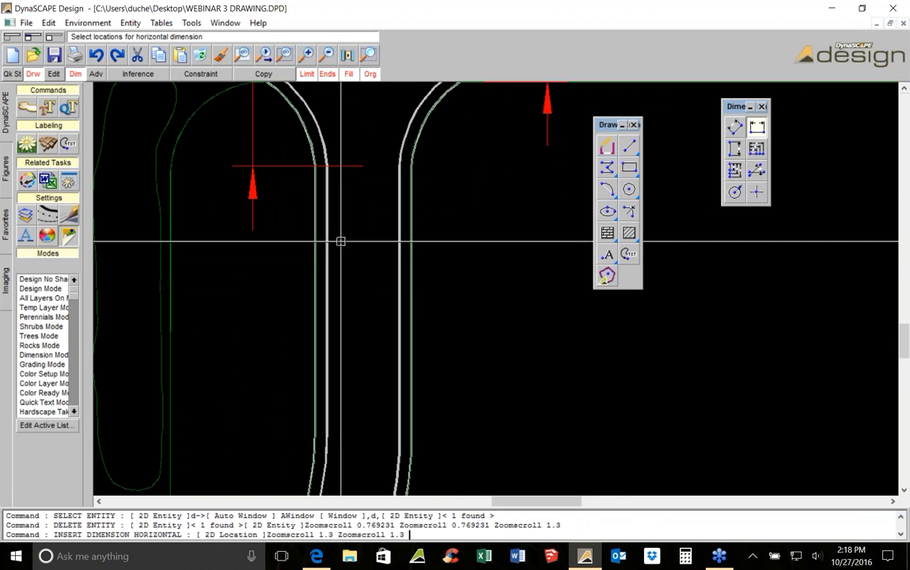
pyautogui.click(315, 245)
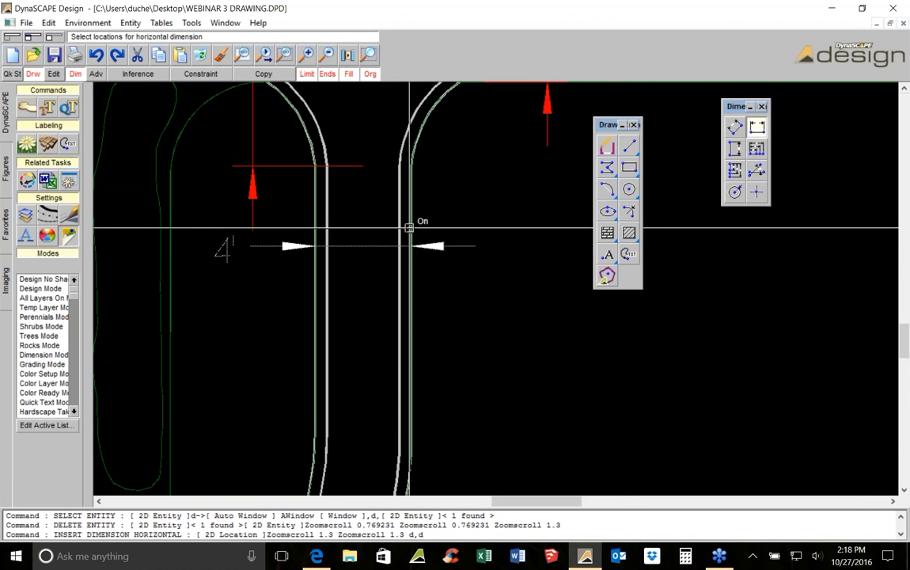
pyautogui.click(296, 247)
pyautogui.scroll(-1, 382, 246)
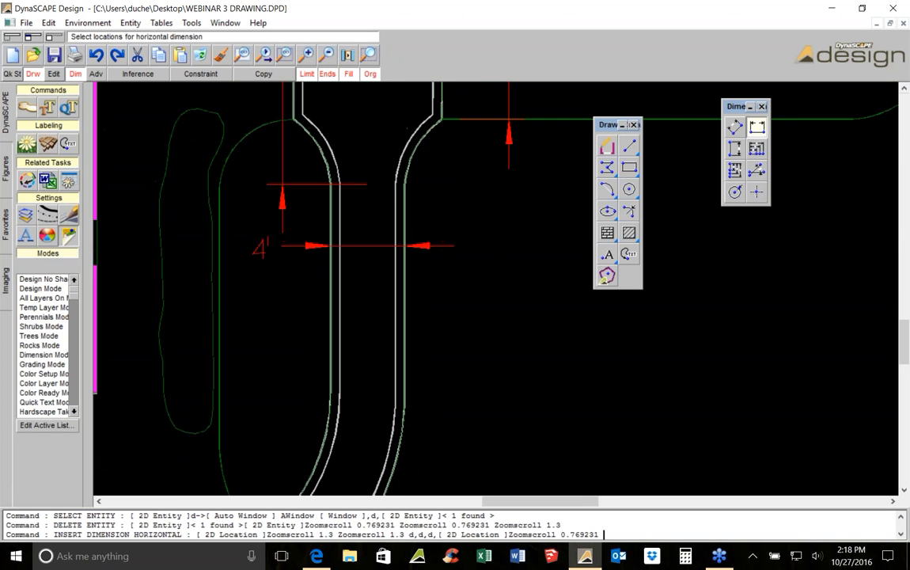
pyautogui.scroll(-1, 384, 245)
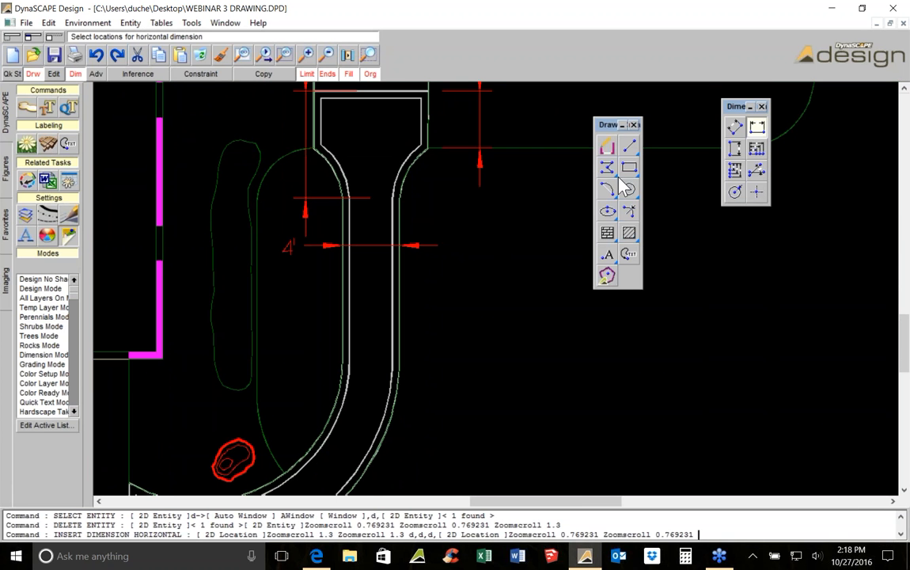
# Add a leader reading 6" BORDER pointing to the walk's right border strip
pyautogui.click(32, 74)
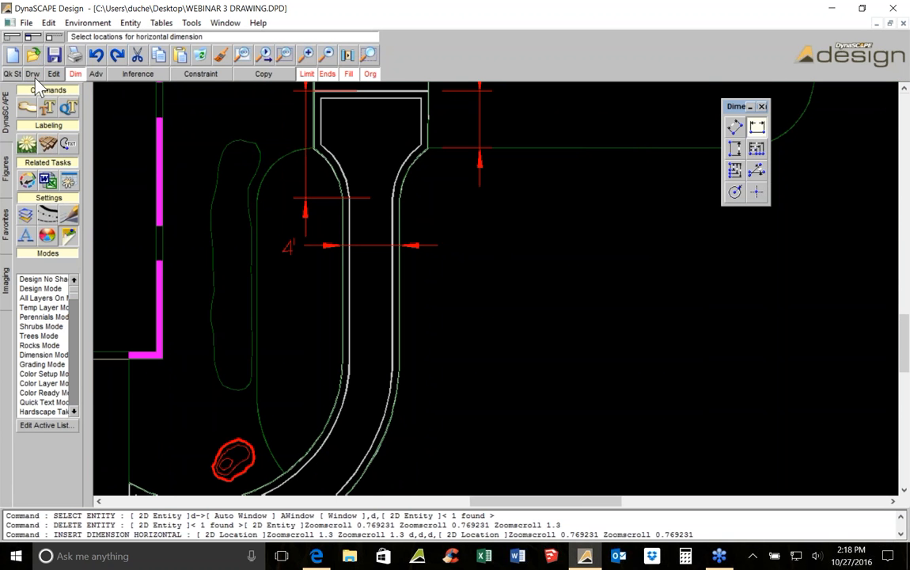
pyautogui.click(636, 251)
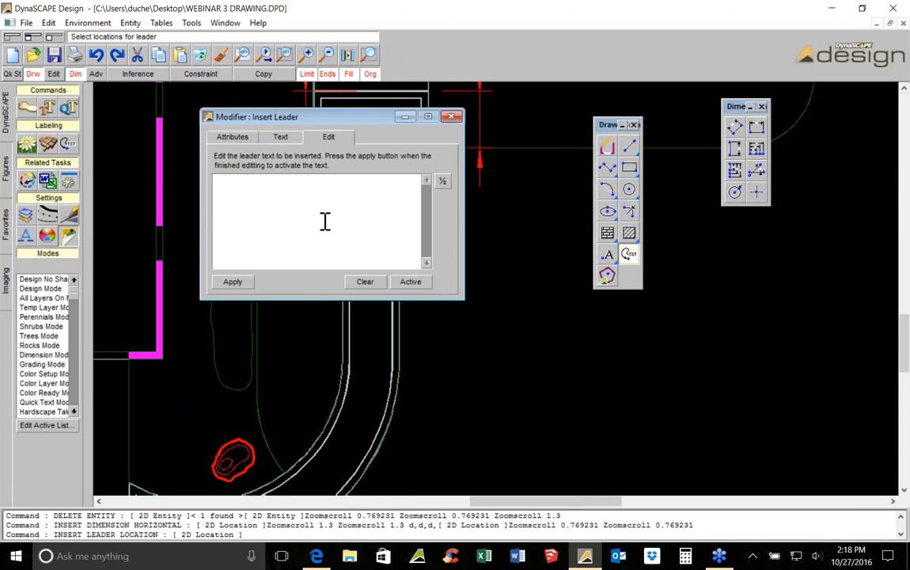
pyautogui.moveTo(325, 119); pyautogui.dragTo(570, 173)
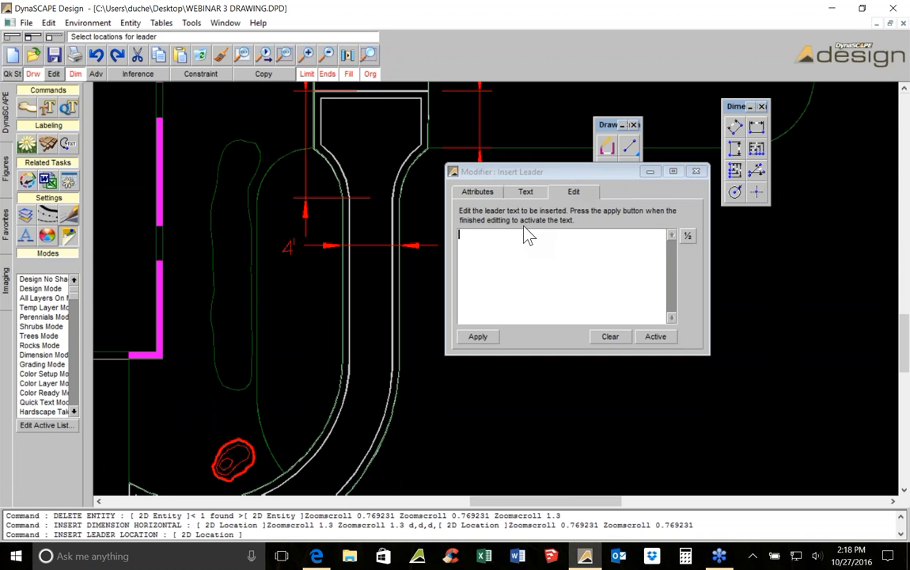
pyautogui.write('6" border')
pyautogui.press('Return')
pyautogui.moveTo(413, 275); pyautogui.dragTo(235, 308, button='middle')
pyautogui.click(222, 298)
pyautogui.click(302, 287)
pyautogui.moveTo(302, 286); pyautogui.dragTo(390, 282, button='middle')
pyautogui.rightClick(273, 327)
# Zoom and pan around the entry walk to review the new dimensions and the border label
pyautogui.scroll(1, 273, 327)
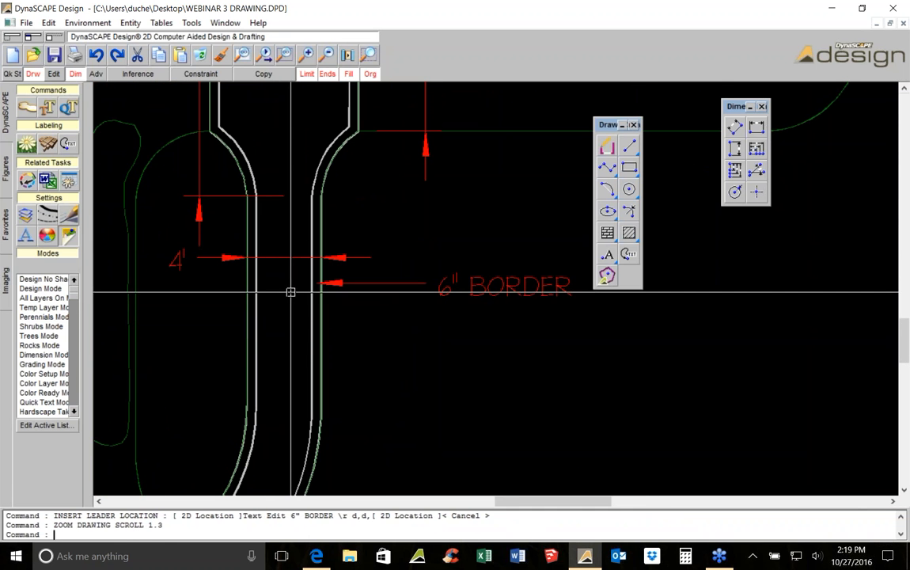
pyautogui.scroll(-2, 276, 259)
pyautogui.moveTo(256, 183); pyautogui.dragTo(275, 201, button='middle')
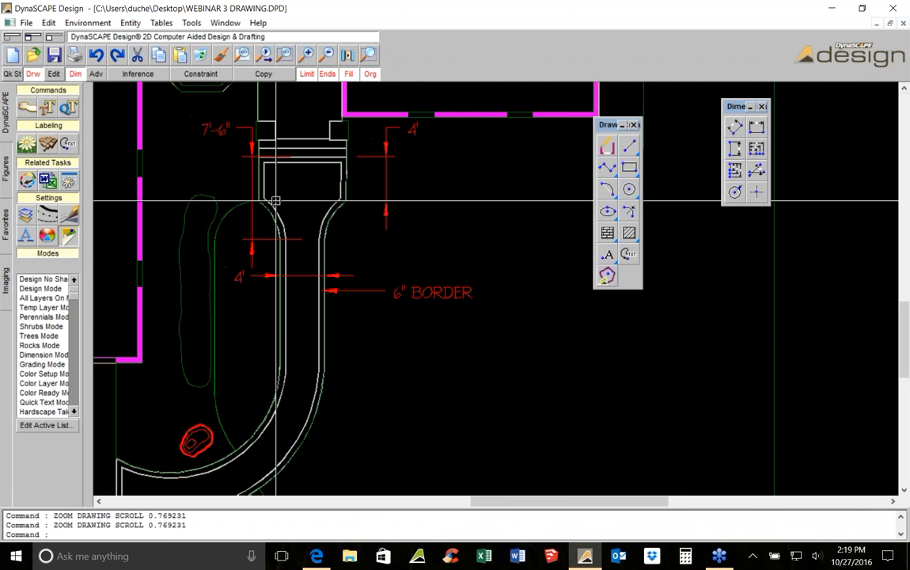
pyautogui.scroll(1, 275, 201)
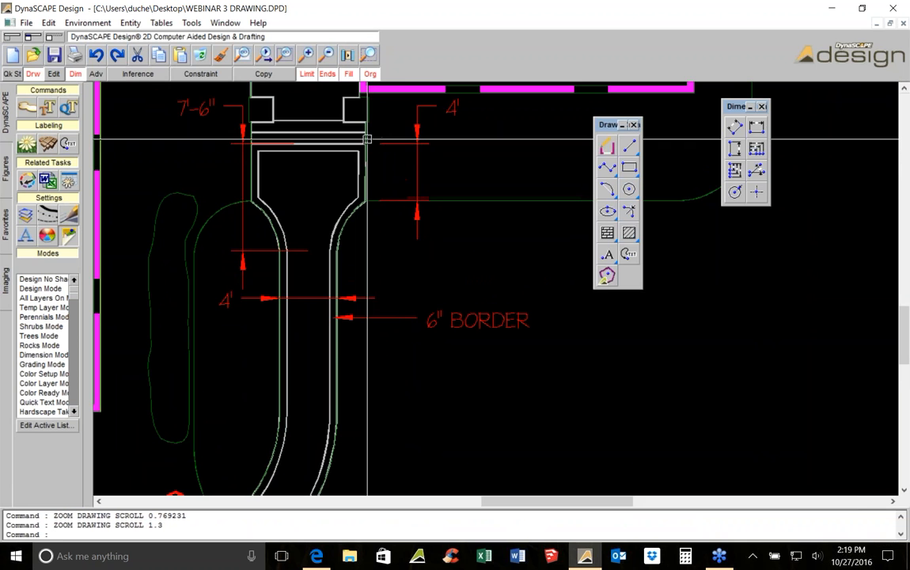
pyautogui.scroll(1, 309, 258)
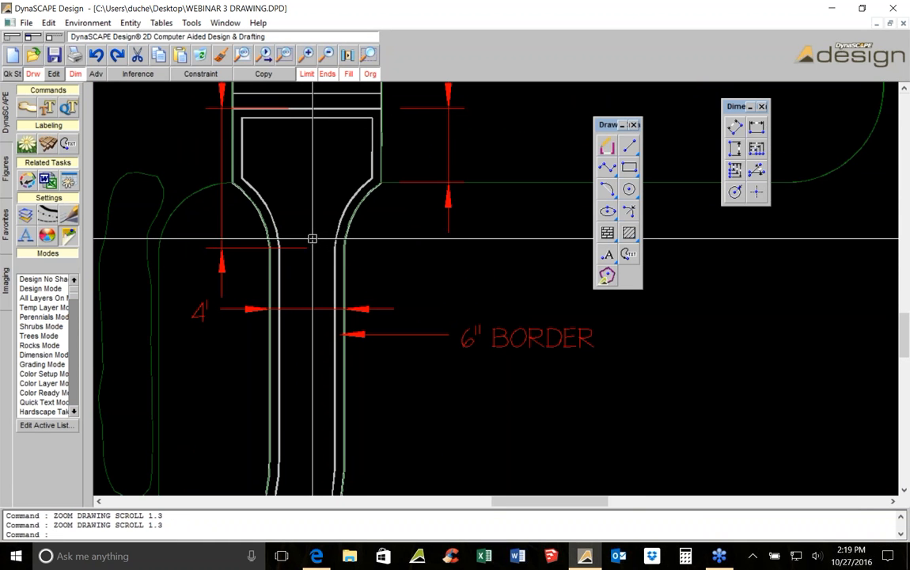
pyautogui.scroll(1, 309, 251)
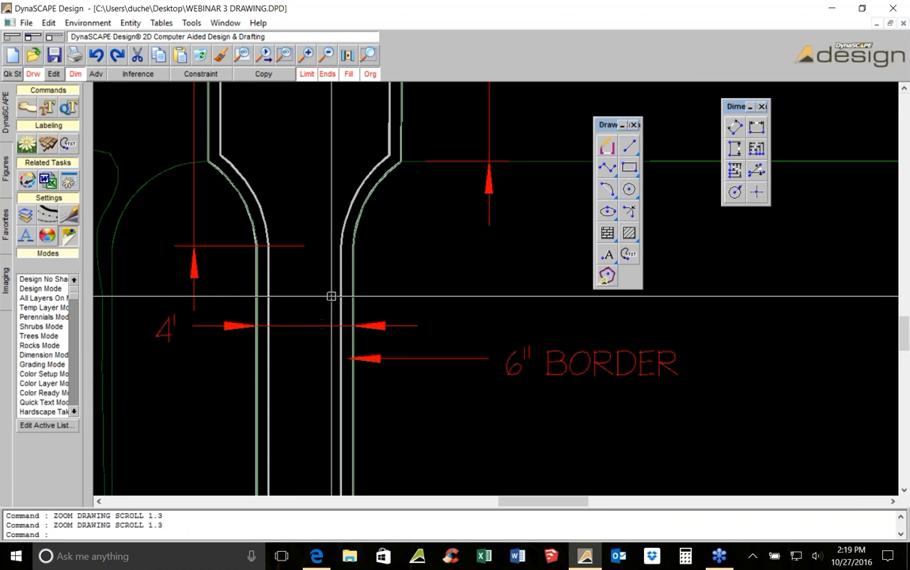
pyautogui.scroll(1, 340, 251)
pyautogui.moveTo(340, 252); pyautogui.dragTo(328, 282, button='middle')
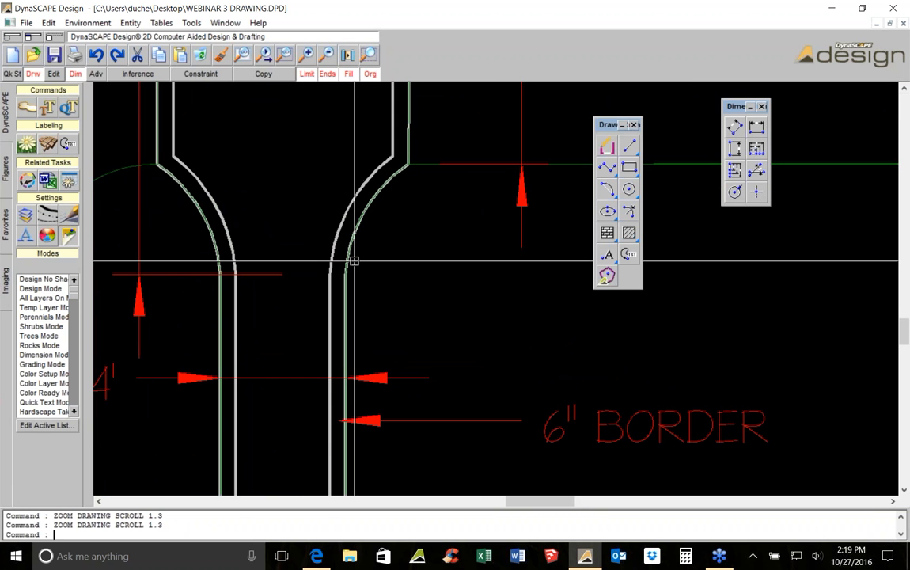
pyautogui.scroll(-3, 313, 233)
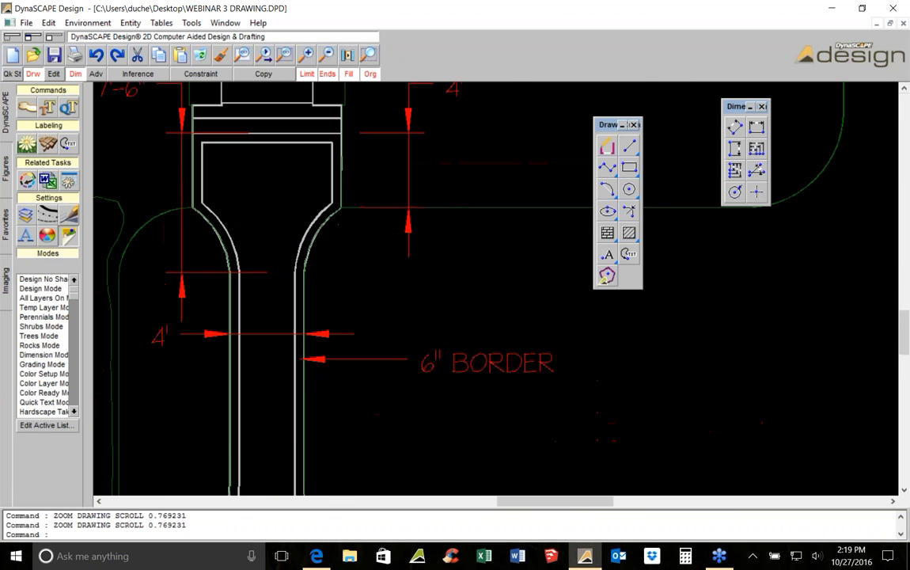
pyautogui.scroll(1, 362, 200)
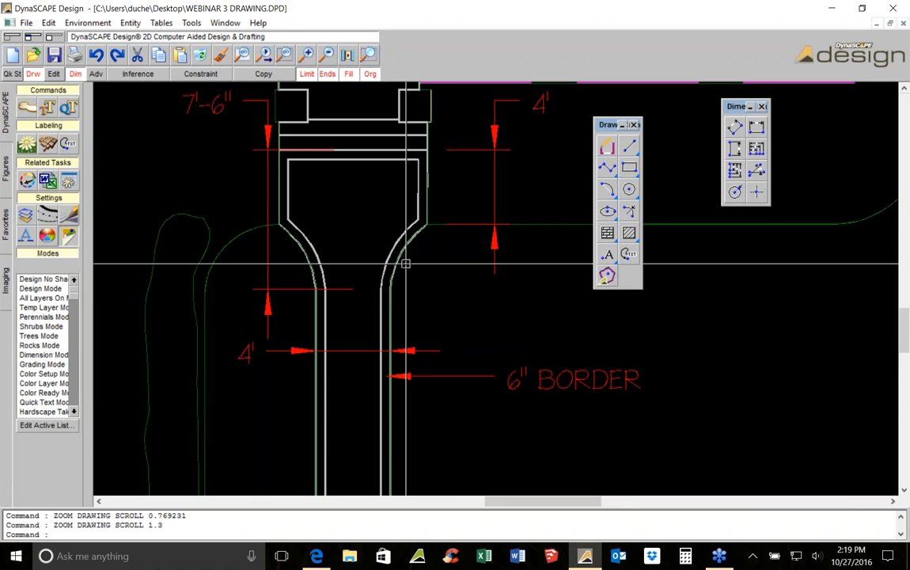
pyautogui.scroll(-1, 406, 264)
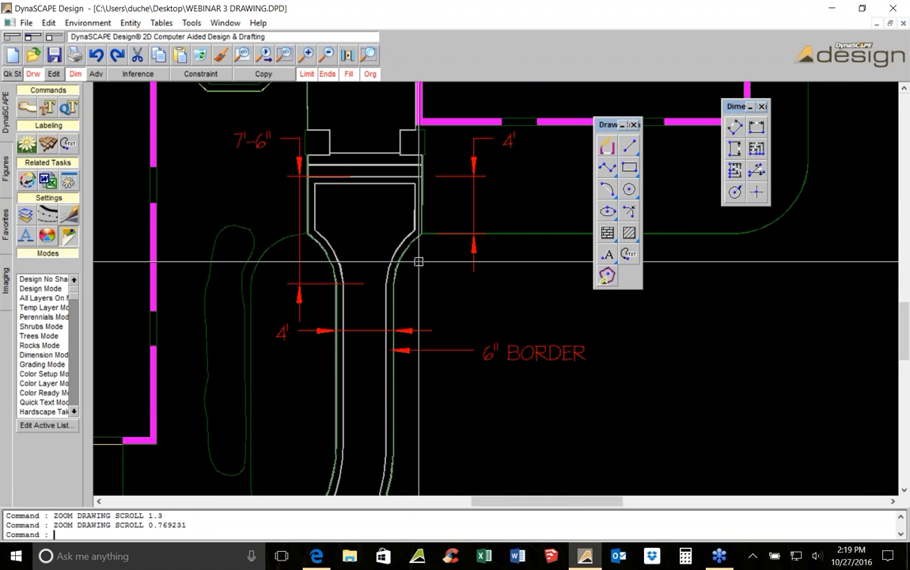
pyautogui.scroll(1, 411, 249)
pyautogui.scroll(-1, 425, 258)
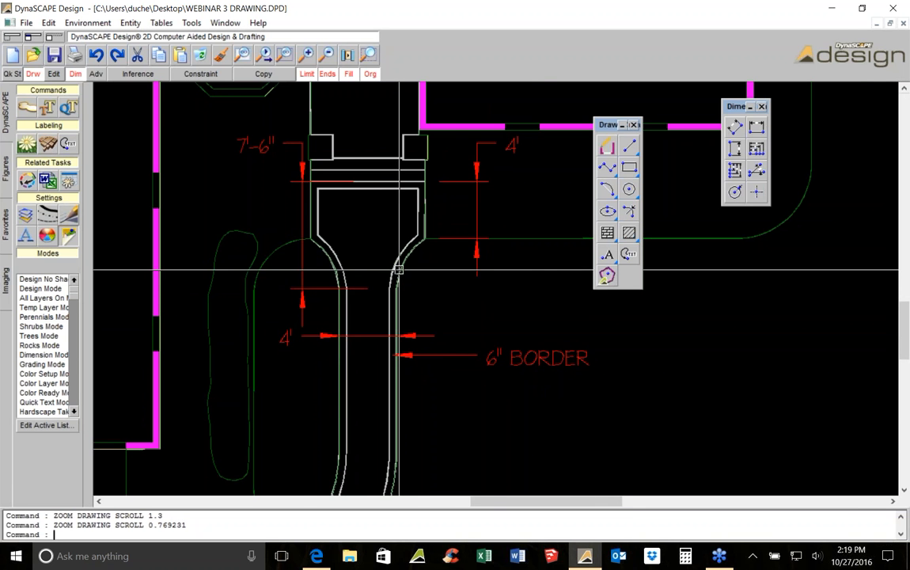
pyautogui.scroll(1, 410, 270)
pyautogui.scroll(-1, 449, 301)
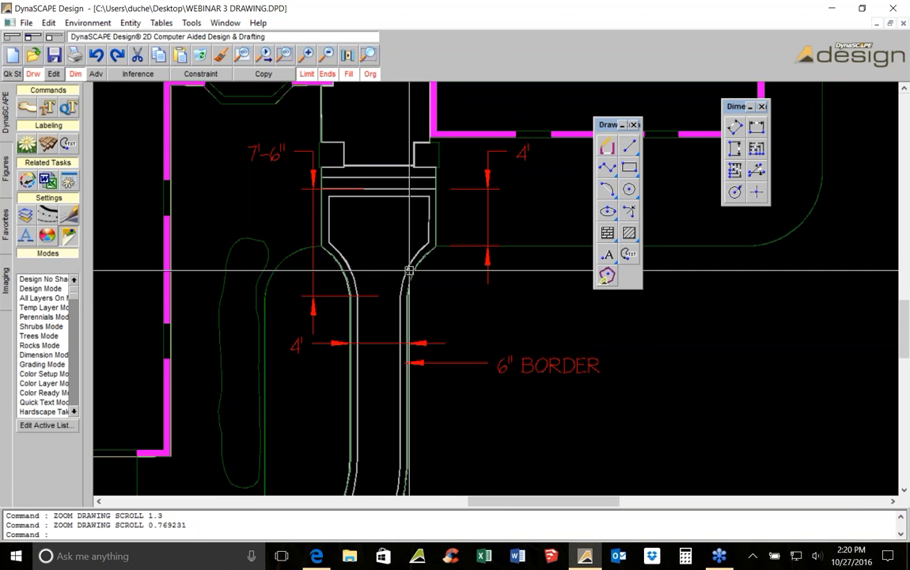
pyautogui.moveTo(409, 269); pyautogui.dragTo(422, 244, button='middle')
pyautogui.moveTo(406, 278); pyautogui.dragTo(431, 139, button='middle')
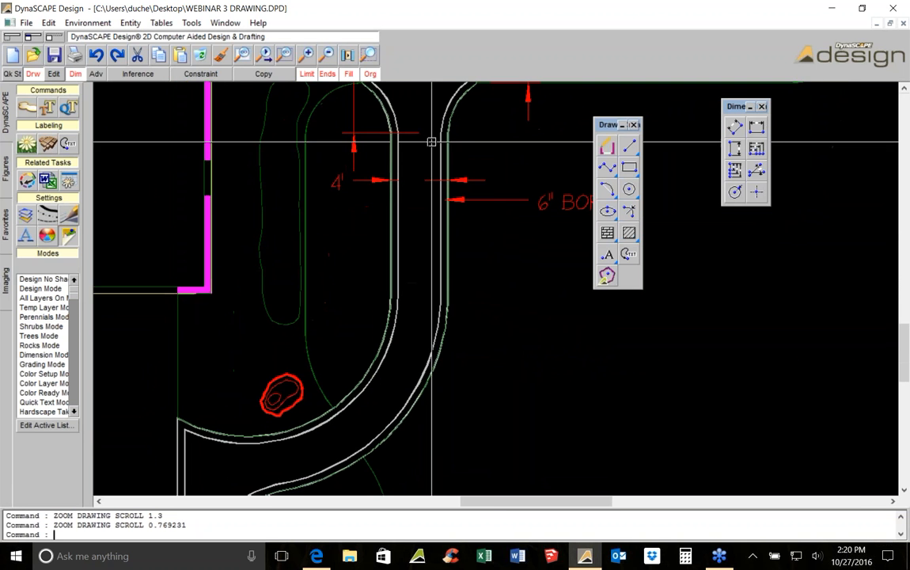
pyautogui.moveTo(427, 98); pyautogui.dragTo(411, 216, button='middle')
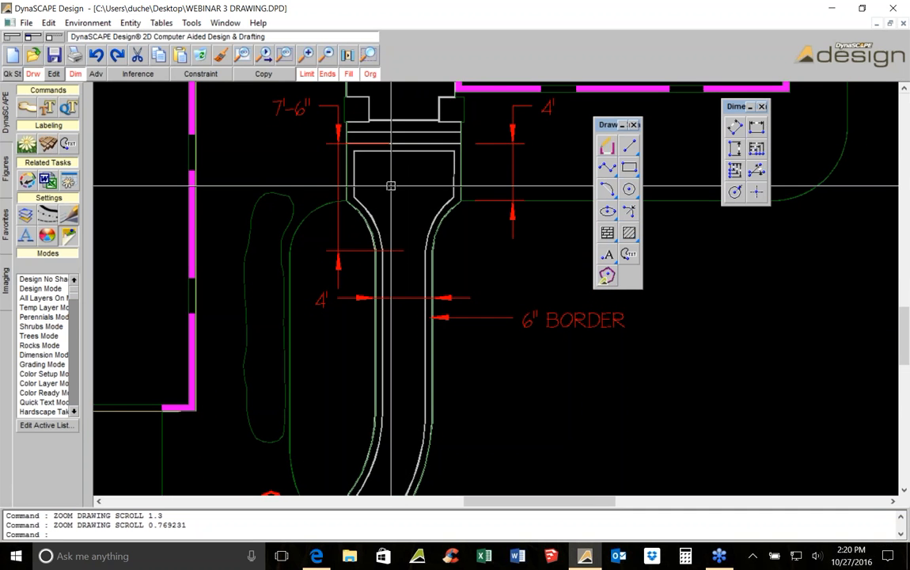
pyautogui.scroll(-2, 406, 301)
pyautogui.moveTo(406, 306); pyautogui.dragTo(441, 179, button='middle')
pyautogui.scroll(1, 425, 224)
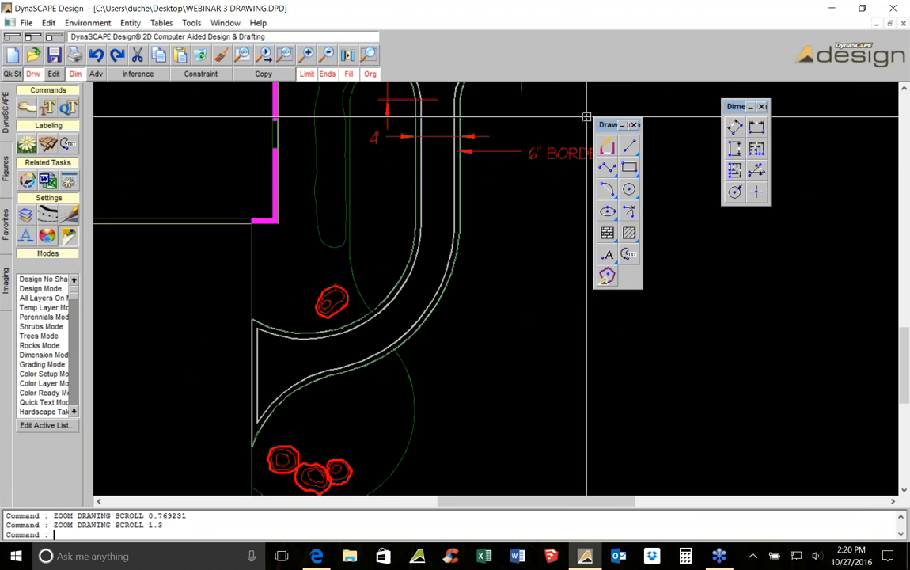
# Draw a horizontal line from the house corner across the curved part of the walk
pyautogui.click(630, 148)
pyautogui.scroll(3, 304, 255)
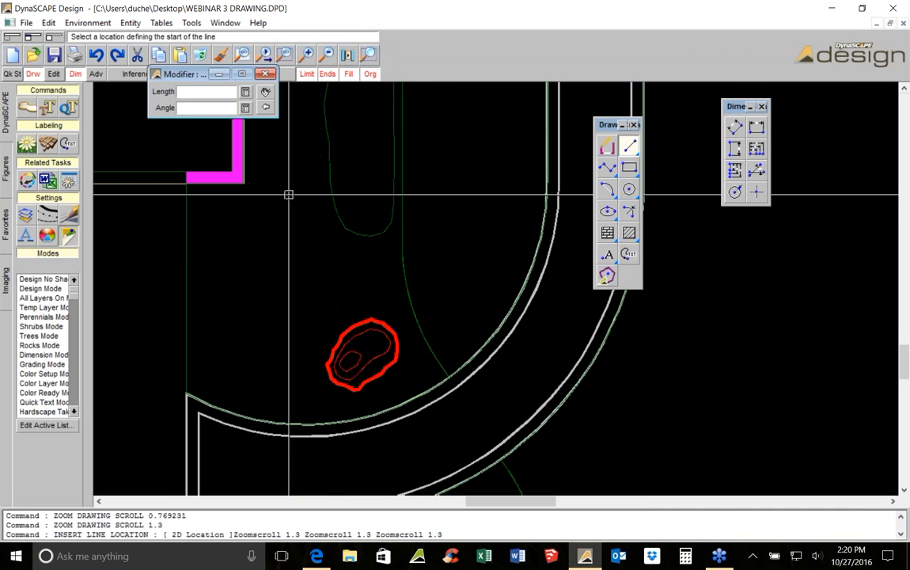
pyautogui.click(247, 183)
pyautogui.moveTo(247, 183); pyautogui.dragTo(224, 198, button='middle')
pyautogui.moveTo(475, 191); pyautogui.dragTo(282, 234, button='middle')
pyautogui.click(481, 198)
pyautogui.press('Escape')
# Delete the horizontal line just drawn across the curved walk
pyautogui.click(399, 243)
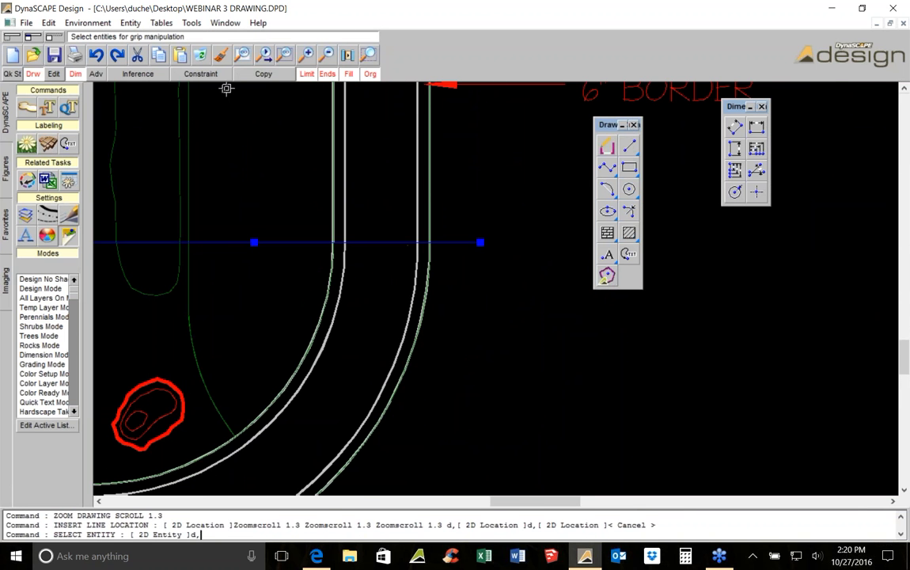
pyautogui.click(201, 54)
pyautogui.scroll(-3, 448, 220)
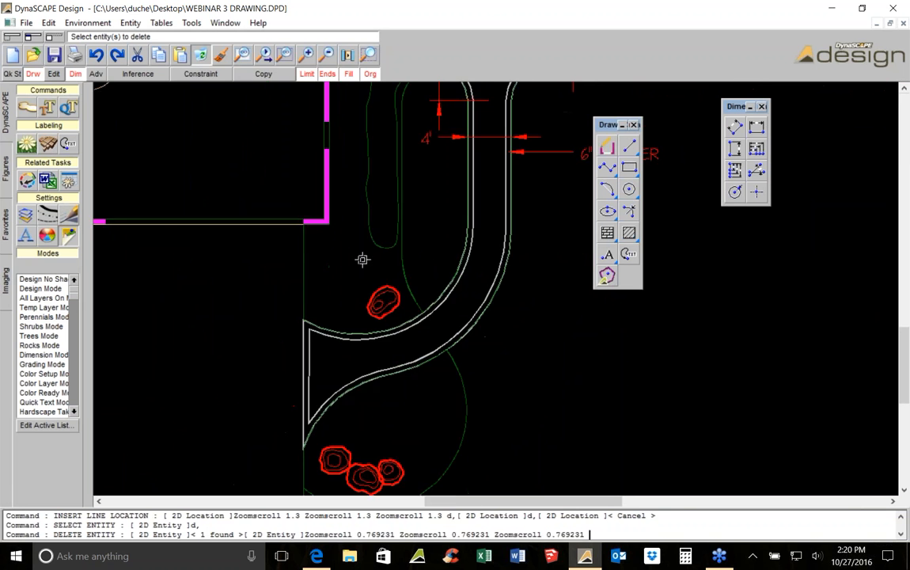
pyautogui.scroll(1, 361, 259)
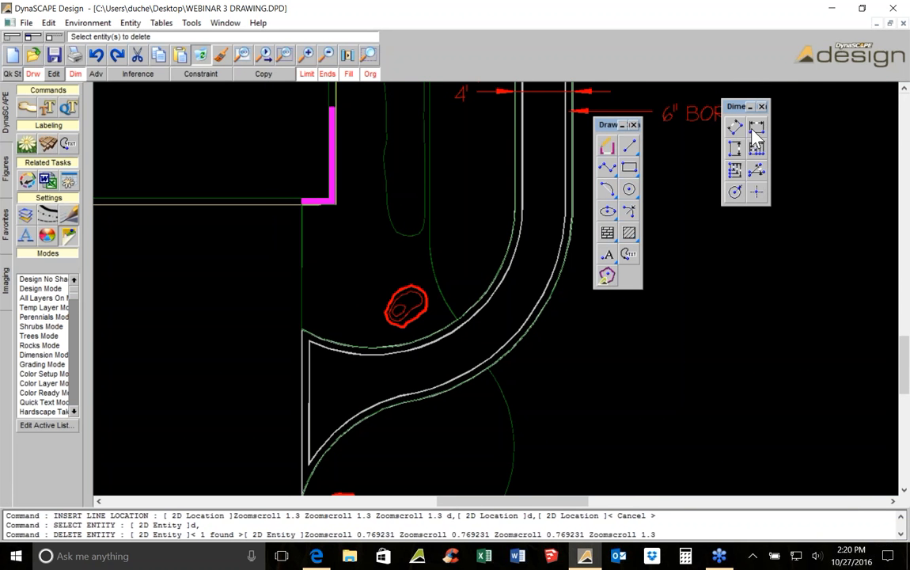
# Add a vertical dimension from the house corner down to where the walk's curve begins
pyautogui.click(735, 149)
pyautogui.scroll(2, 393, 156)
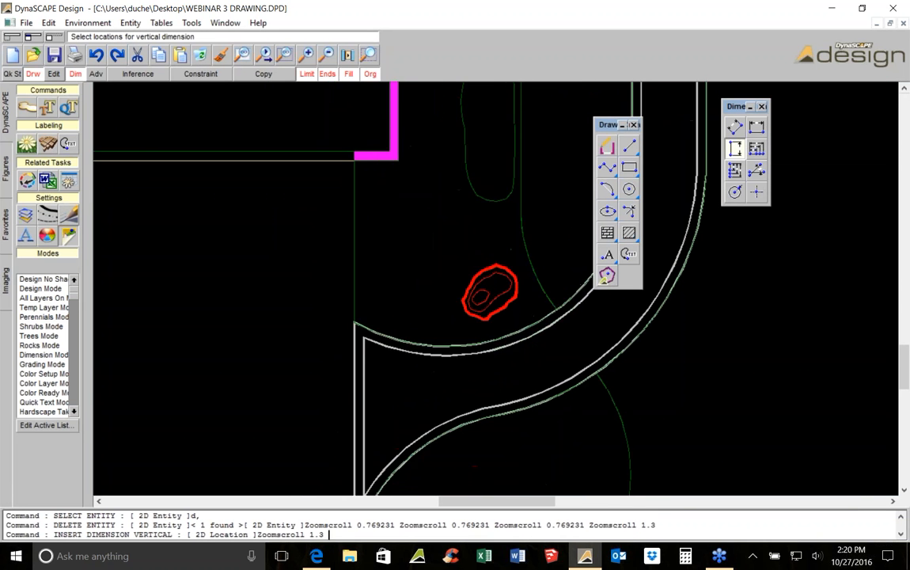
pyautogui.click(345, 158)
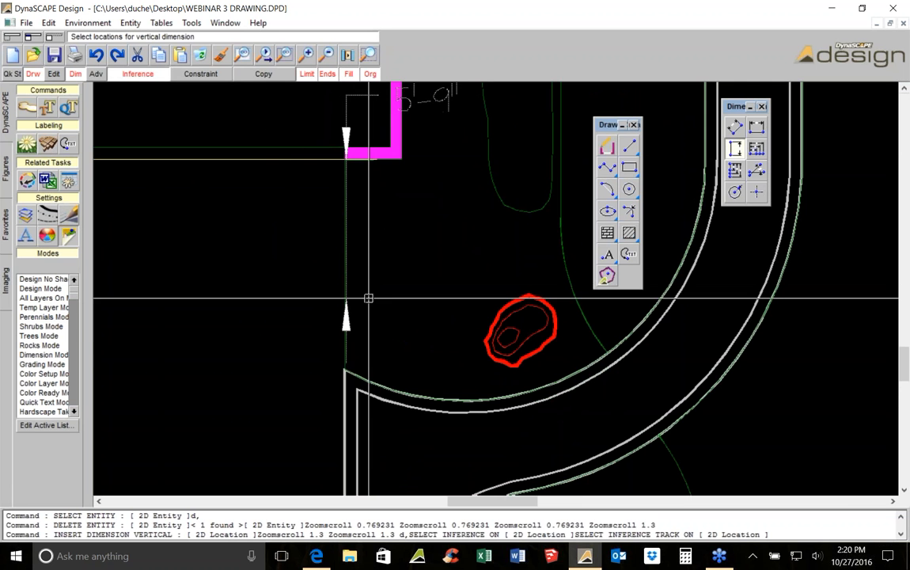
pyautogui.scroll(-2, 346, 367)
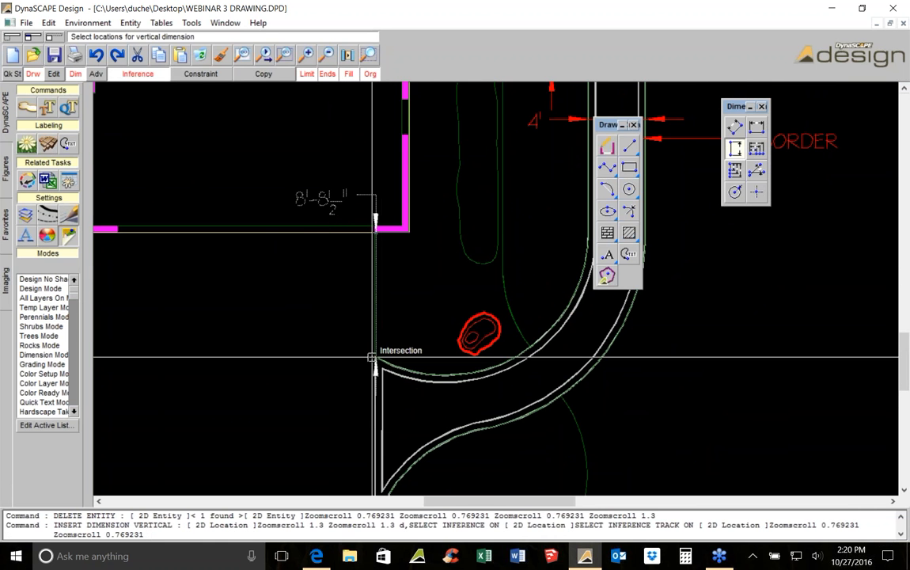
pyautogui.click(371, 356)
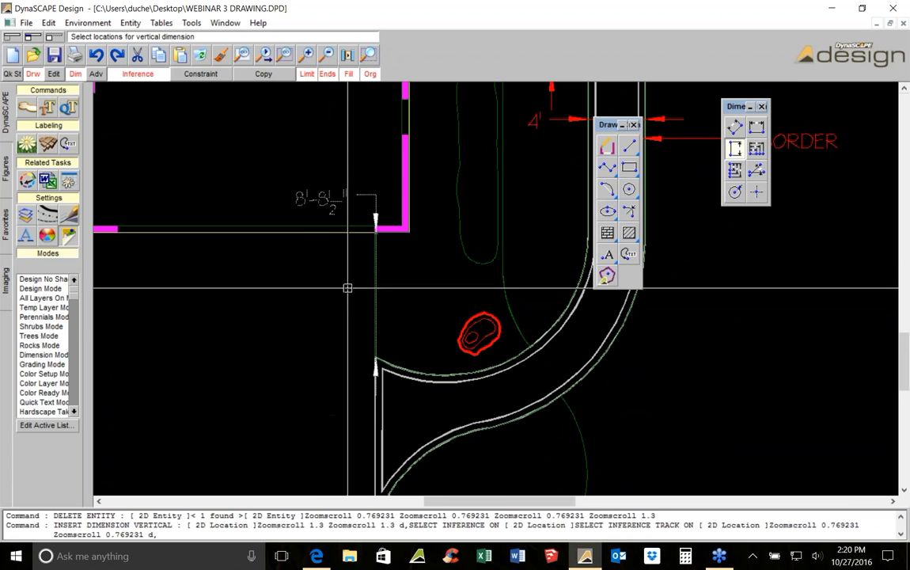
pyautogui.click(315, 287)
pyautogui.moveTo(317, 270); pyautogui.dragTo(198, 200, button='middle')
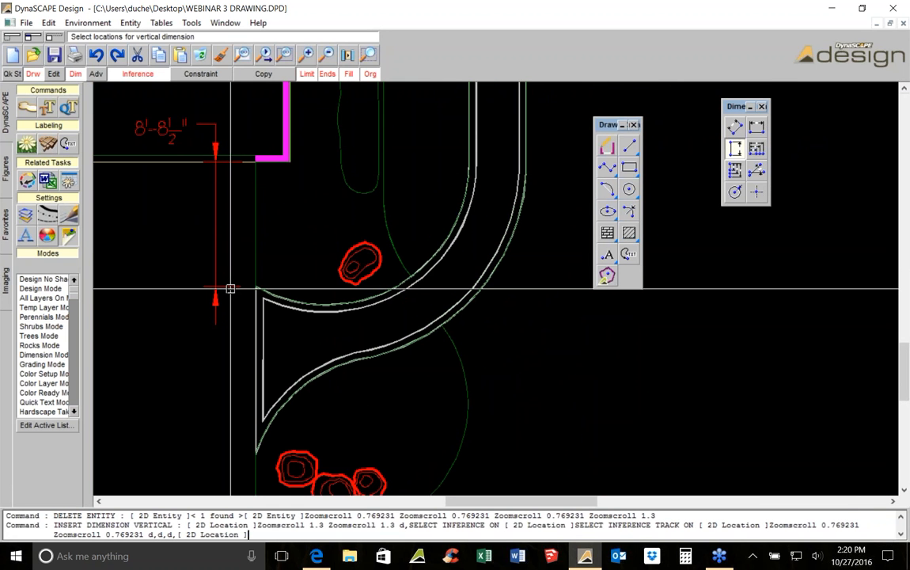
# Delete the vertical dimension just placed
pyautogui.press('Escape')
pyautogui.click(216, 207)
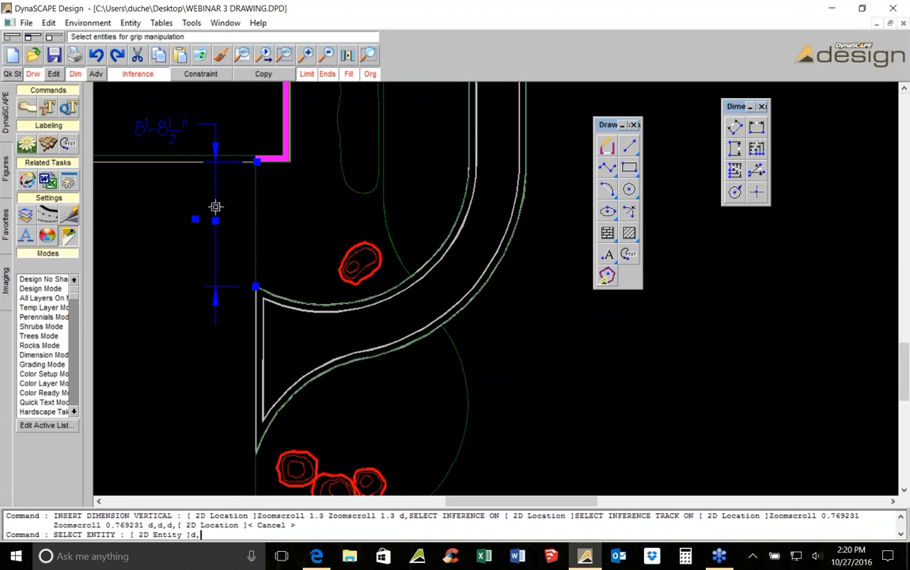
pyautogui.click(196, 60)
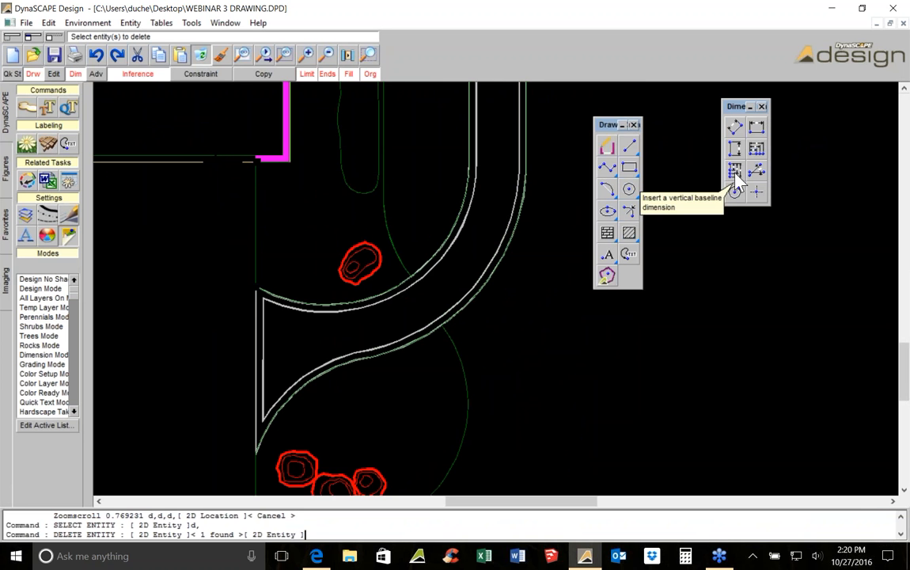
pyautogui.click(736, 171)
pyautogui.scroll(-5, 673, 307)
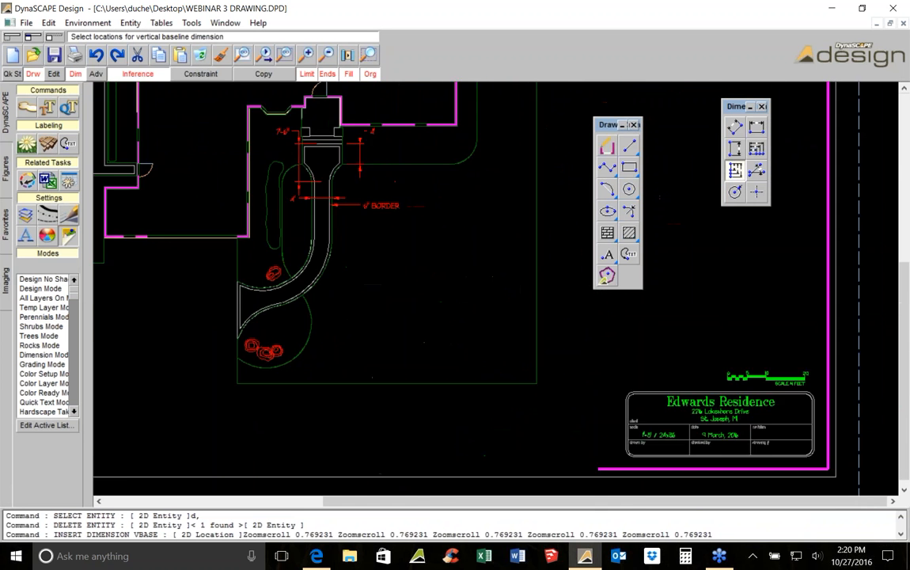
pyautogui.click(512, 126)
pyautogui.click(520, 169)
pyautogui.click(537, 199)
pyautogui.click(544, 230)
pyautogui.click(547, 256)
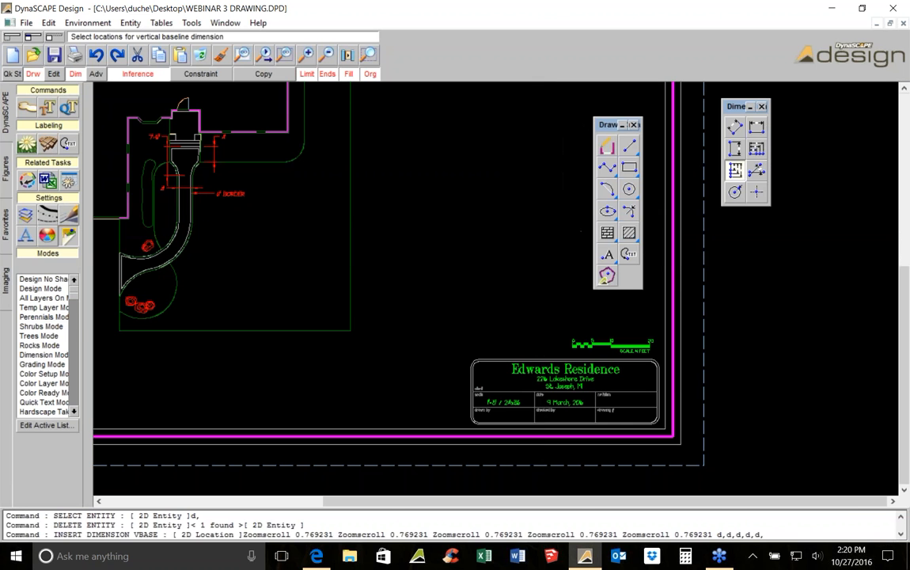
pyautogui.press('Escape')
# Add vertical baseline dimensions from the house wall down the walk's left edge to the planting bed
pyautogui.click(736, 175)
pyautogui.click(463, 165)
pyautogui.click(507, 199)
pyautogui.click(522, 236)
pyautogui.click(534, 274)
pyautogui.click(541, 291)
pyautogui.click(543, 273)
pyautogui.rightClick(543, 270)
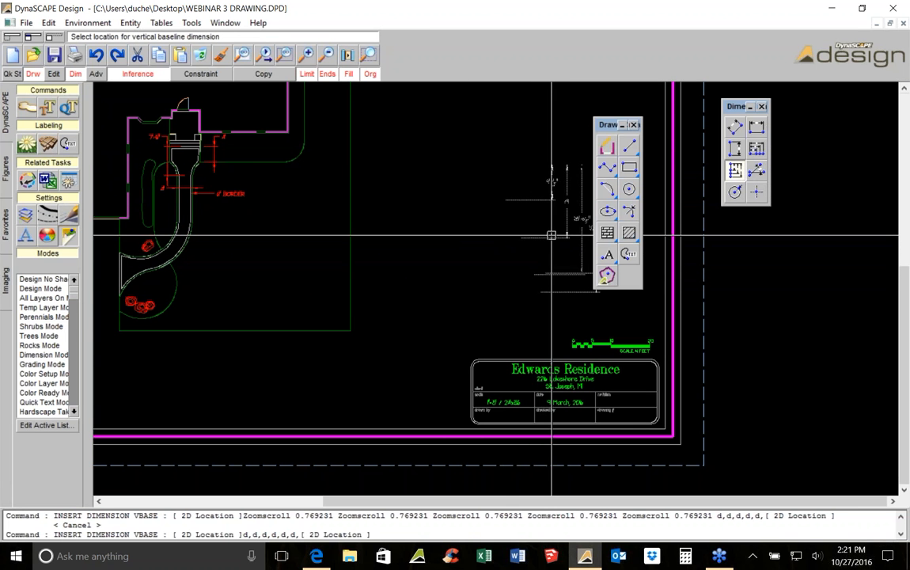
pyautogui.scroll(2, 273, 207)
pyautogui.moveTo(109, 274); pyautogui.dragTo(346, 208, button='middle')
pyautogui.scroll(2, 395, 236)
pyautogui.click(339, 196)
pyautogui.scroll(1, 360, 271)
pyautogui.moveTo(360, 271); pyautogui.dragTo(346, 207, button='middle')
pyautogui.click(319, 232)
pyautogui.moveTo(319, 329); pyautogui.dragTo(311, 159, button='middle')
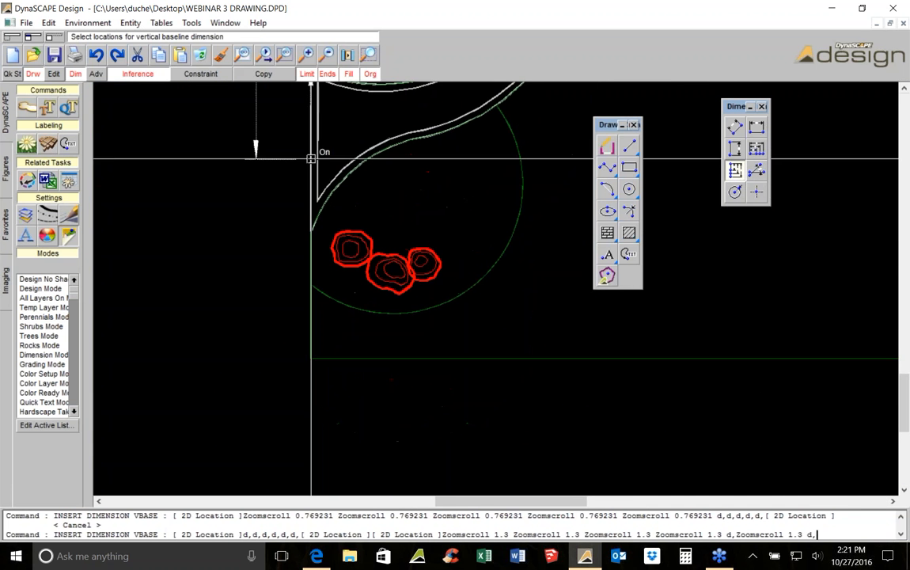
pyautogui.click(312, 229)
pyautogui.moveTo(312, 244); pyautogui.dragTo(329, 161, button='middle')
pyautogui.click(322, 180)
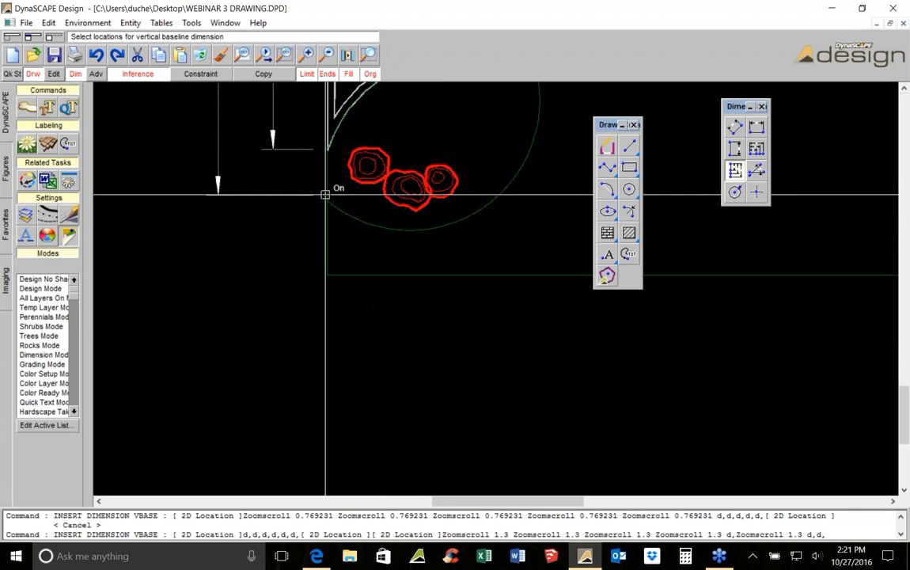
pyautogui.scroll(-2, 290, 197)
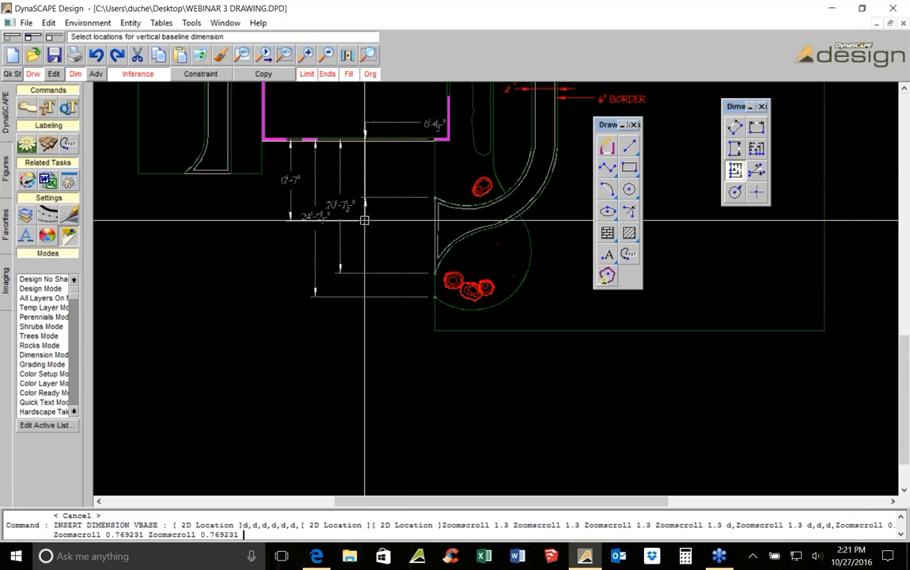
pyautogui.click(342, 225)
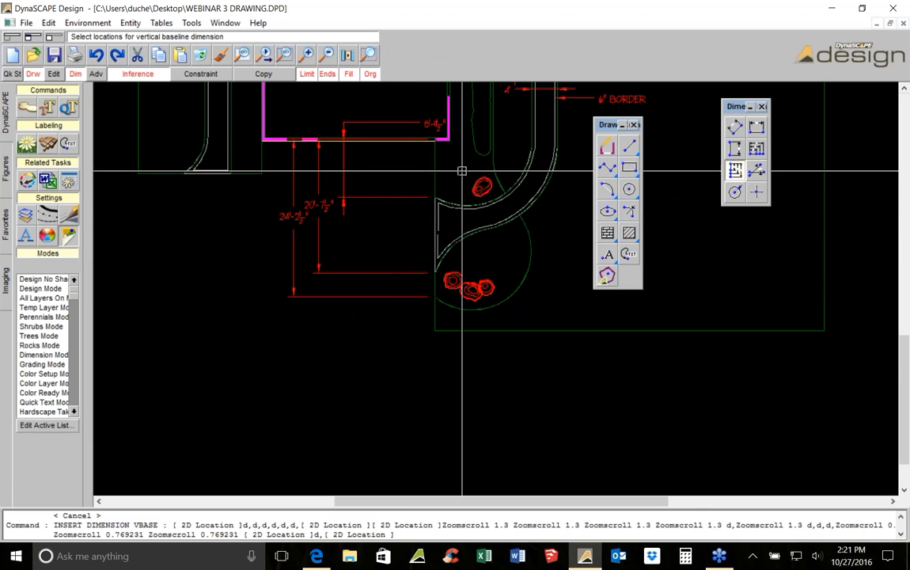
pyautogui.scroll(1, 404, 202)
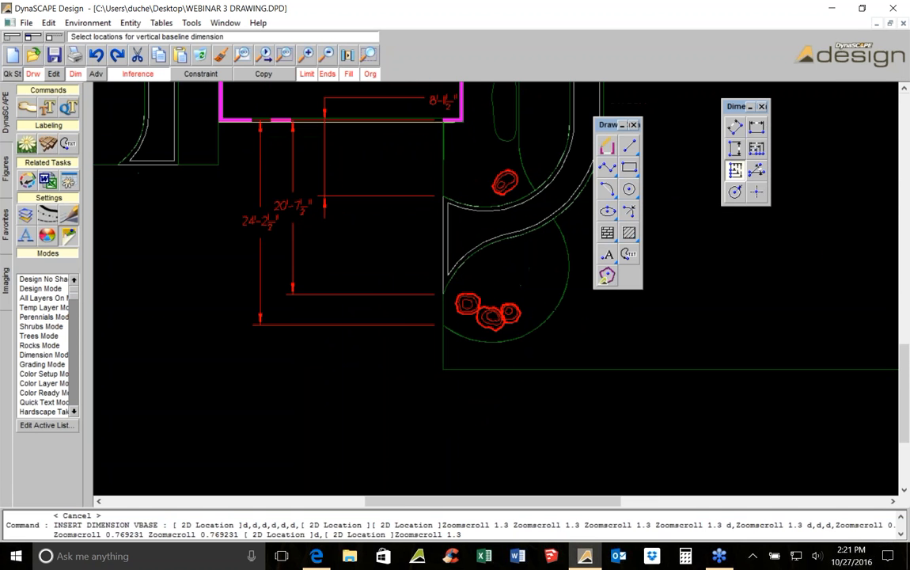
# Select the three baseline dimensions with a window and delete them
pyautogui.press('Escape')
pyautogui.moveTo(372, 218); pyautogui.dragTo(243, 180)
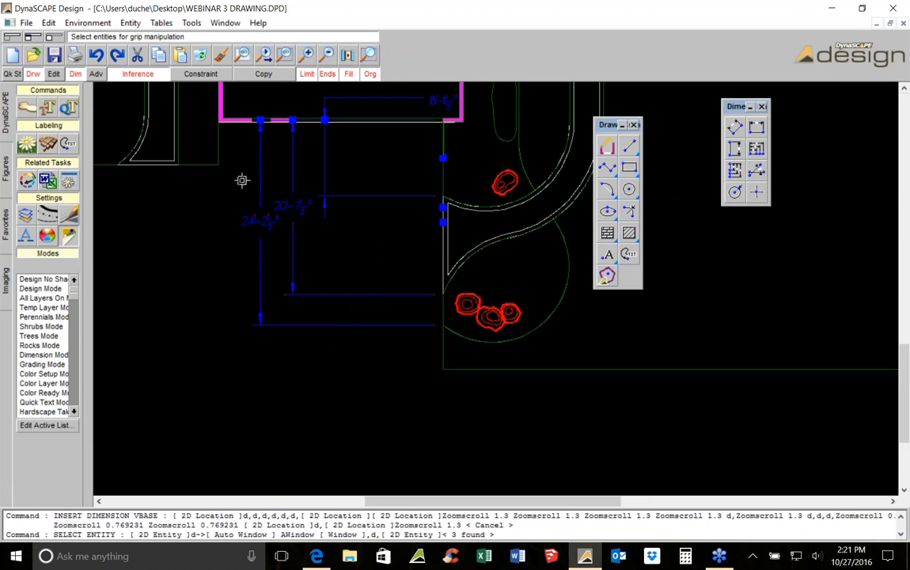
pyautogui.click(200, 56)
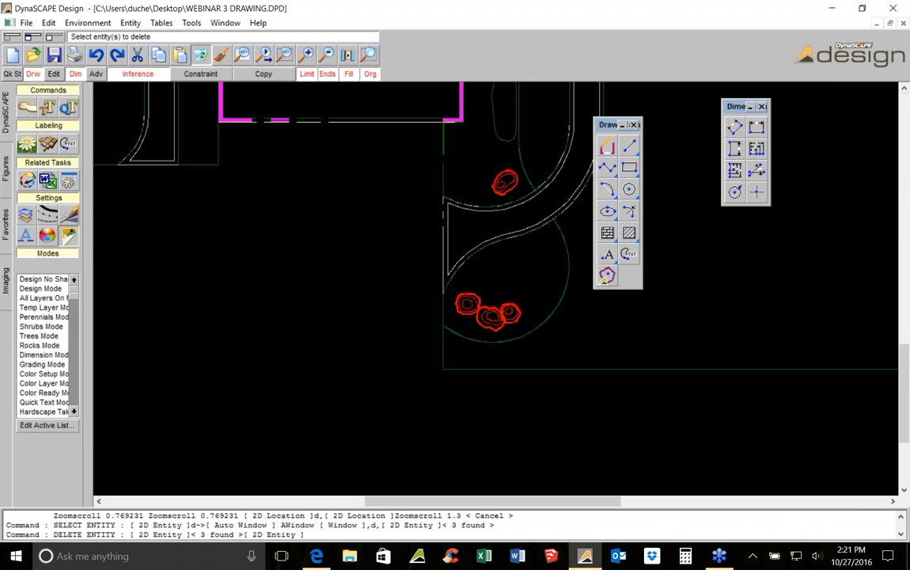
# Add vertical baseline dimensions from the house corner to the walk's start and the bottom of the walk's left edge
pyautogui.click(736, 170)
pyautogui.scroll(1, 441, 118)
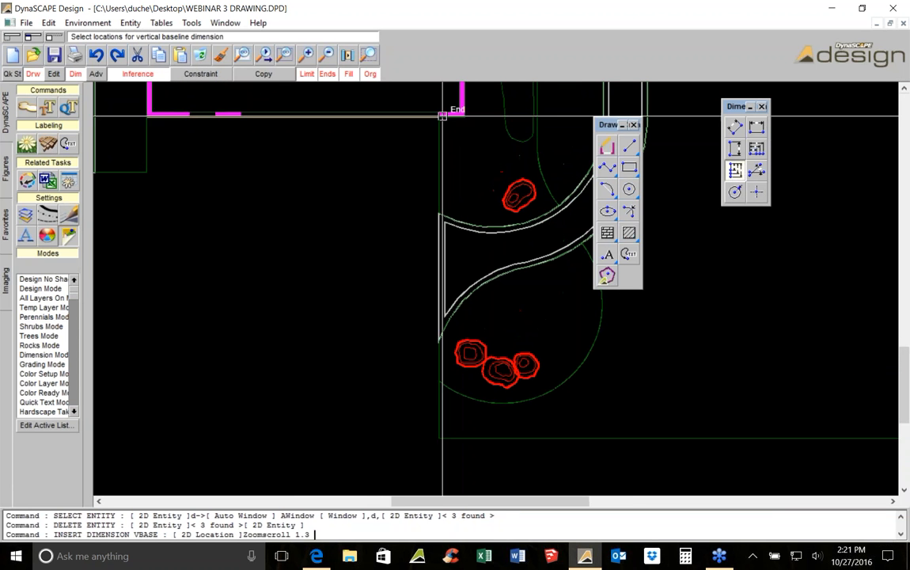
pyautogui.click(441, 118)
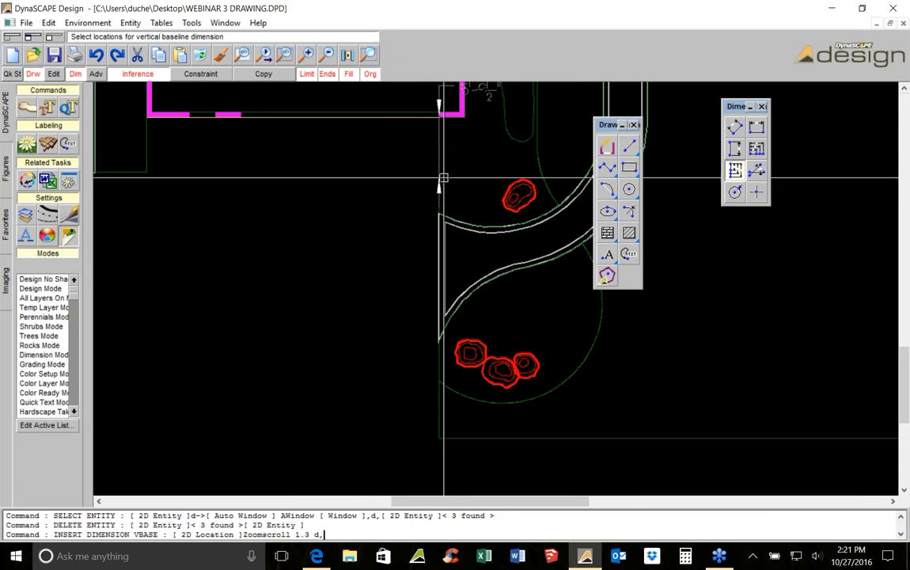
pyautogui.click(437, 204)
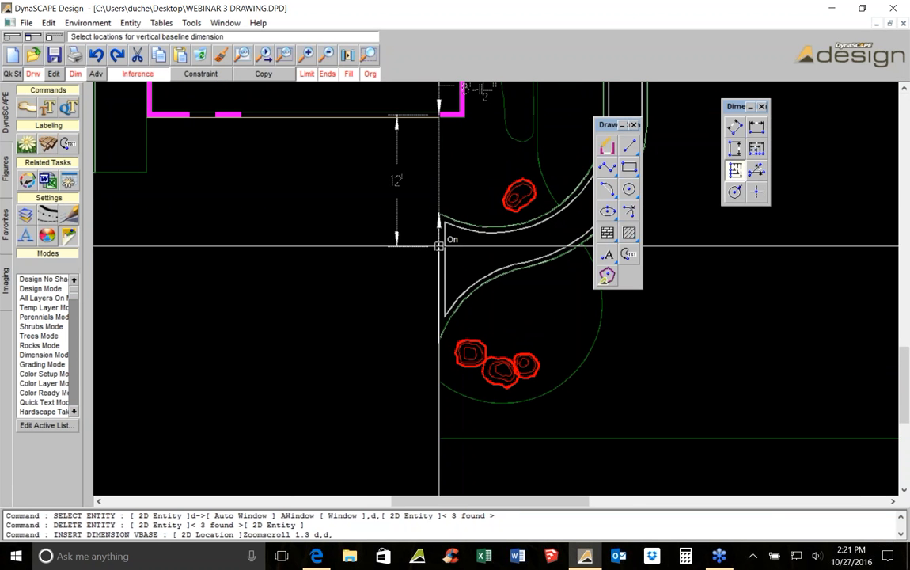
pyautogui.click(438, 332)
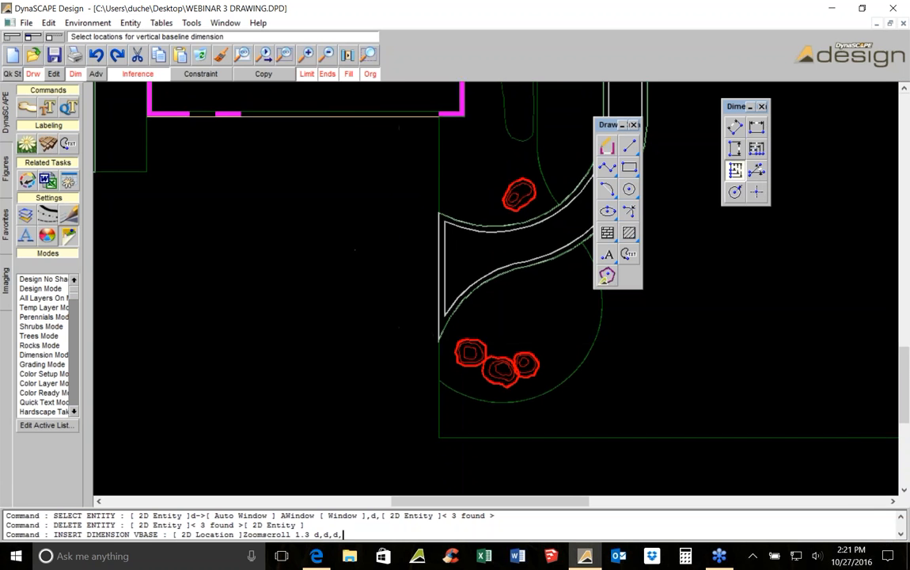
pyautogui.click(427, 262)
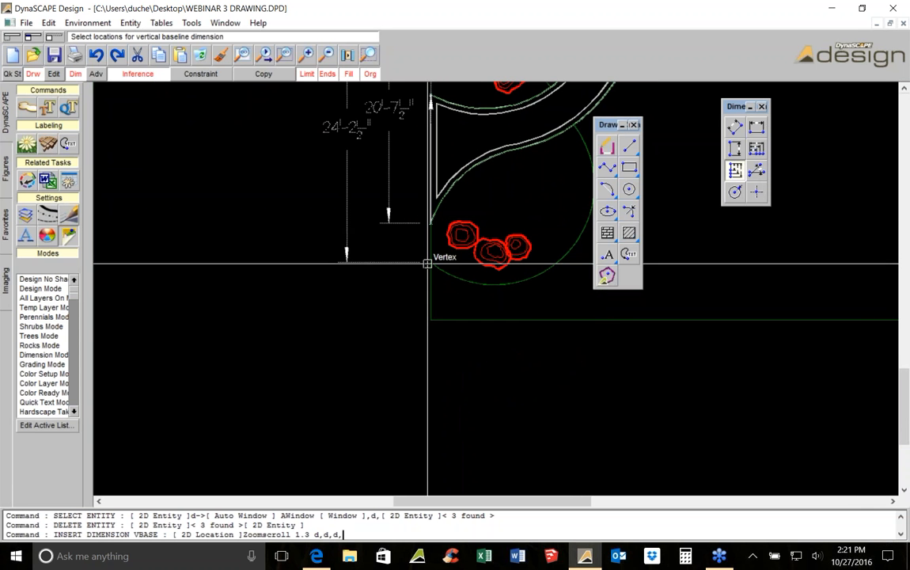
pyautogui.click(428, 263)
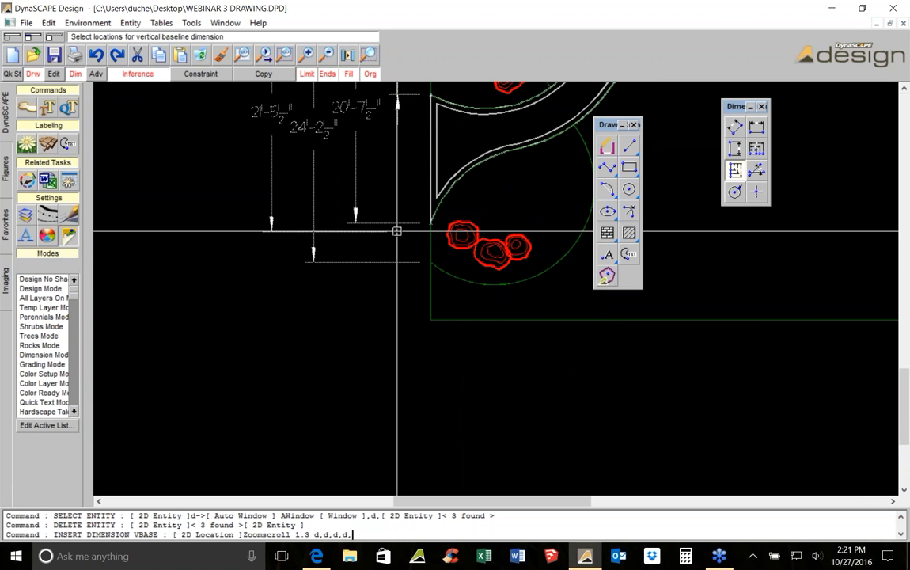
pyautogui.moveTo(397, 231); pyautogui.dragTo(456, 335, button='middle')
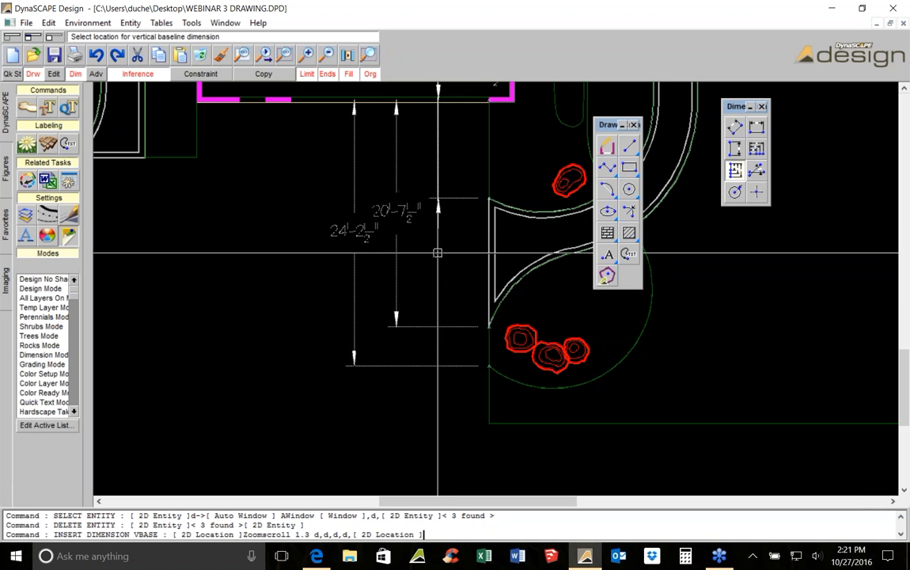
pyautogui.click(444, 252)
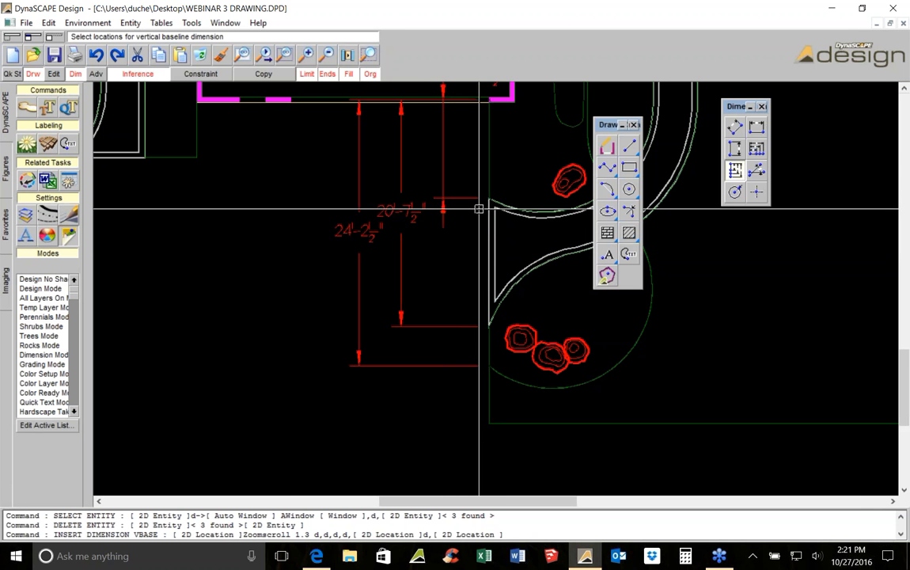
# Pan and zoom around the entry walk to review the new baseline dimensions
pyautogui.moveTo(537, 171)
pyautogui.mouseDown(button='middle')
pyautogui.moveTo(486, 210)
pyautogui.moveTo(452, 185)
pyautogui.mouseUp(button='middle')
pyautogui.click(407, 139)
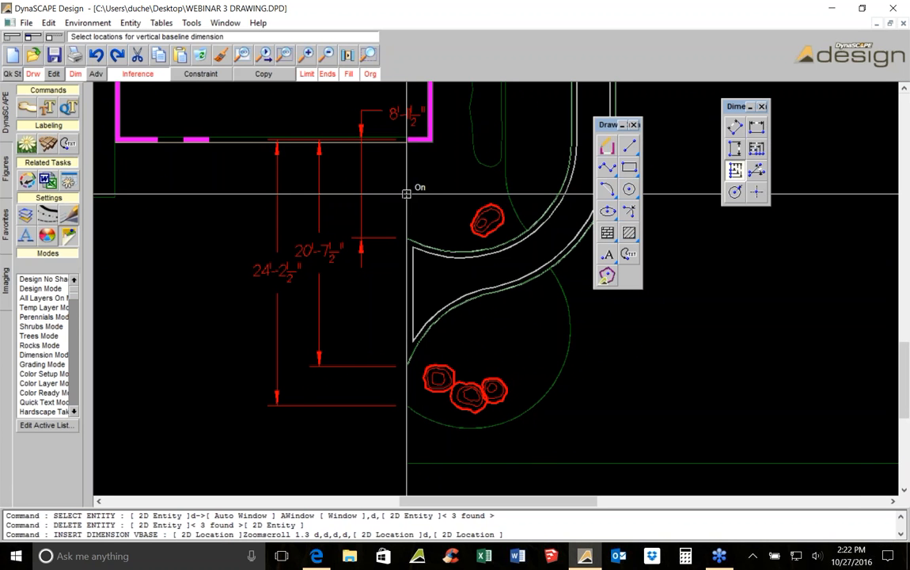
pyautogui.scroll(1, 411, 129)
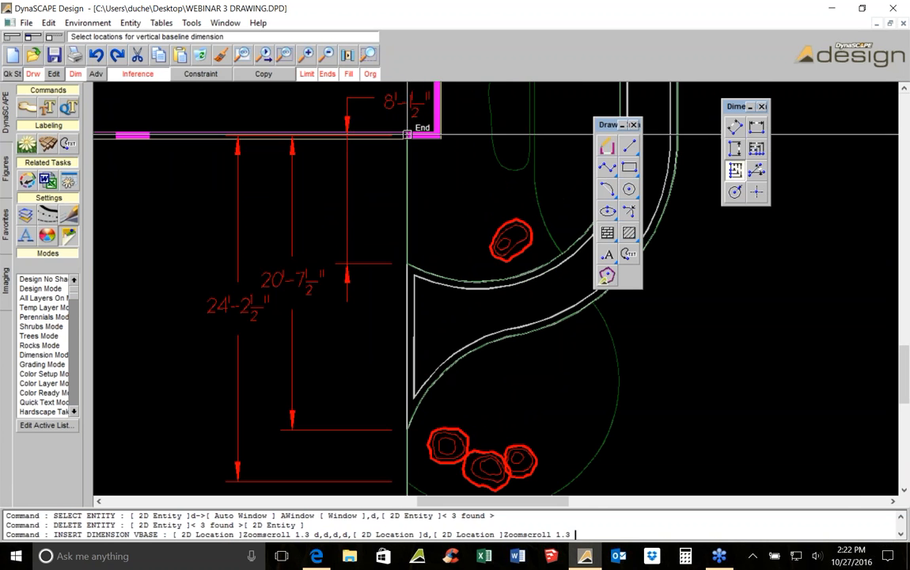
pyautogui.scroll(1, 410, 119)
pyautogui.scroll(-1, 409, 112)
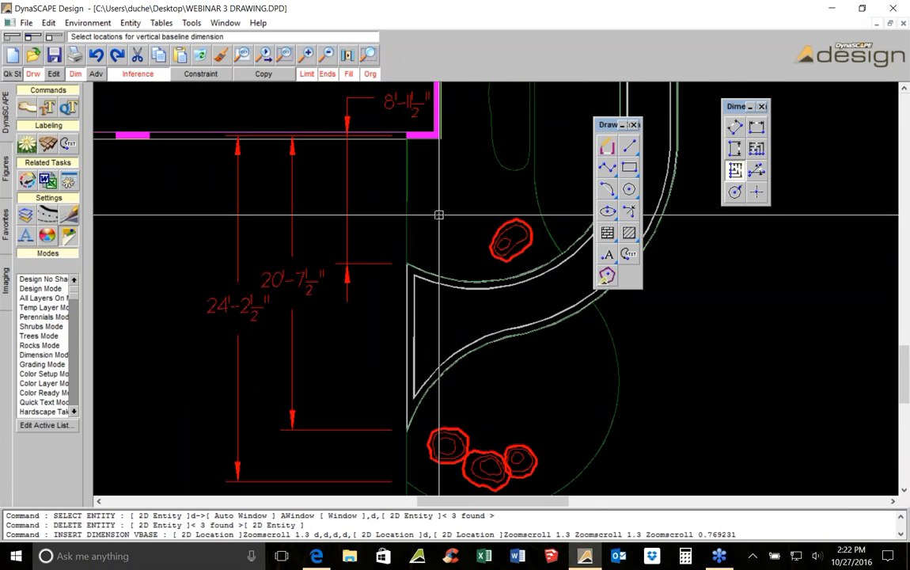
pyautogui.scroll(-1, 423, 190)
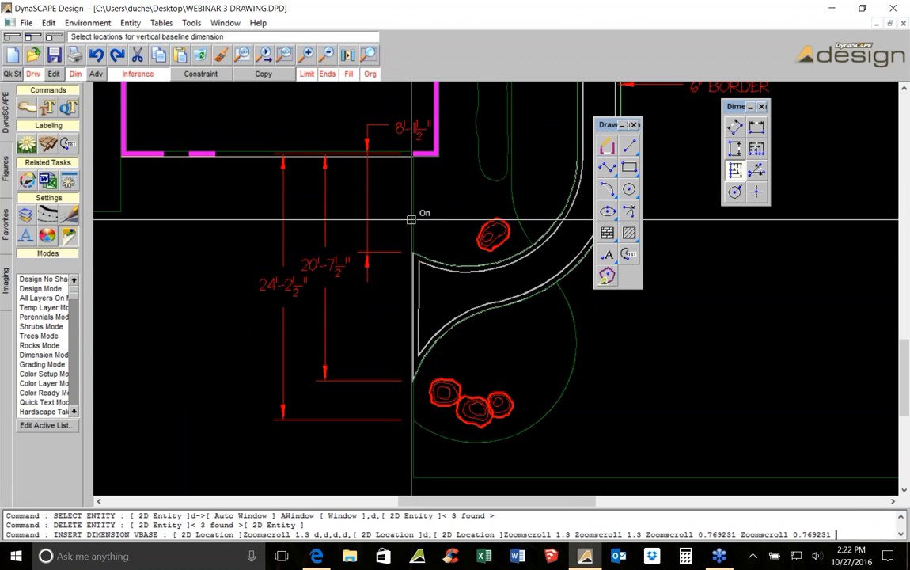
pyautogui.moveTo(424, 372)
pyautogui.mouseDown(button='middle')
pyautogui.moveTo(419, 261)
pyautogui.moveTo(375, 313)
pyautogui.mouseUp(button='middle')
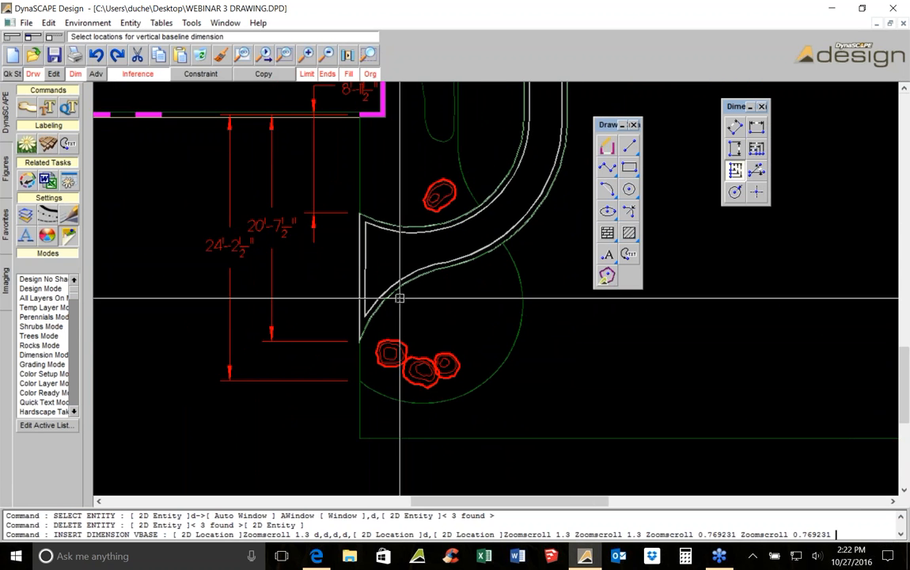
pyautogui.moveTo(441, 284); pyautogui.dragTo(375, 310, button='middle')
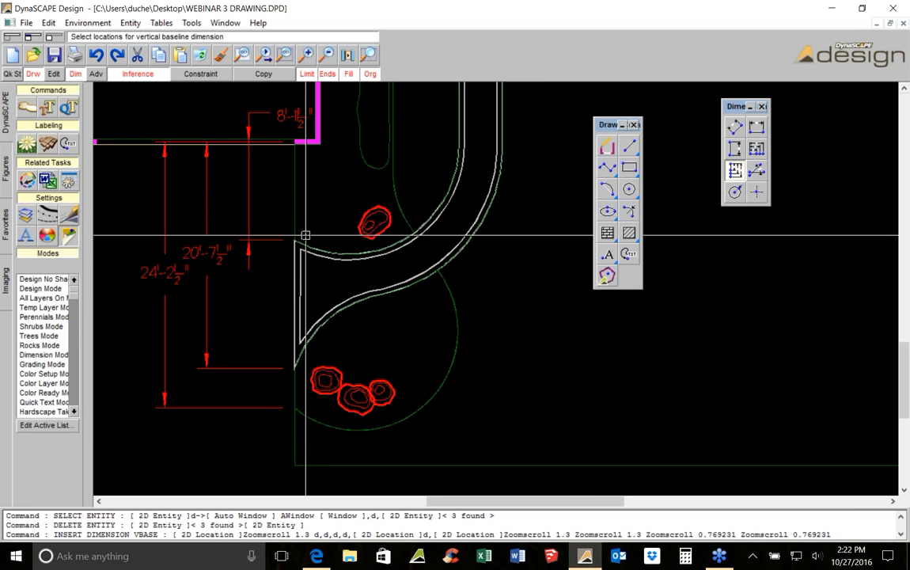
pyautogui.moveTo(345, 228); pyautogui.dragTo(344, 293, button='middle')
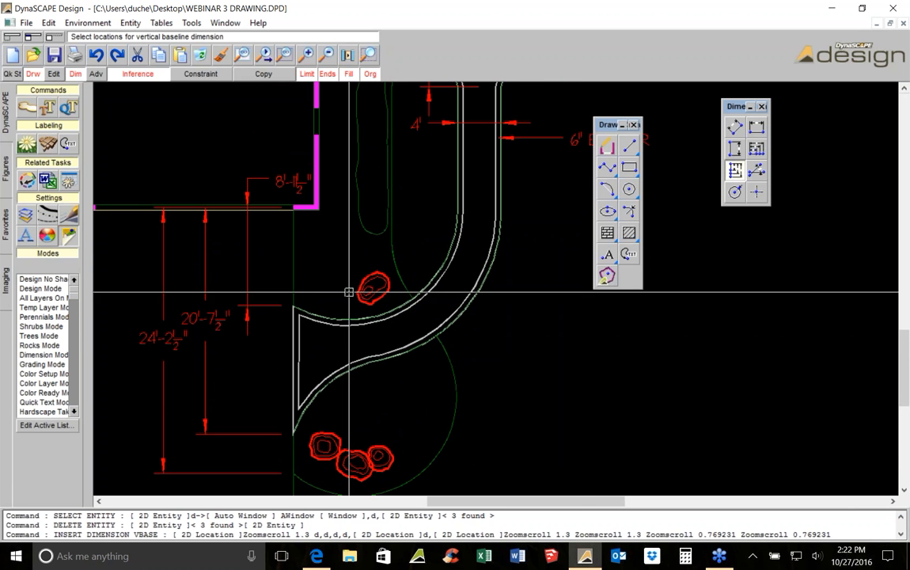
pyautogui.moveTo(325, 193); pyautogui.dragTo(296, 223, button='middle')
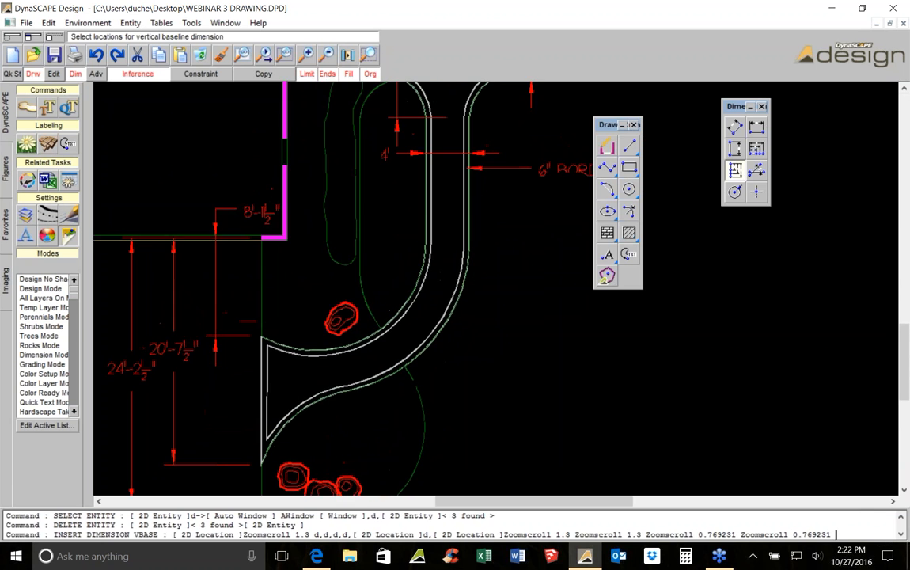
pyautogui.scroll(1, 333, 240)
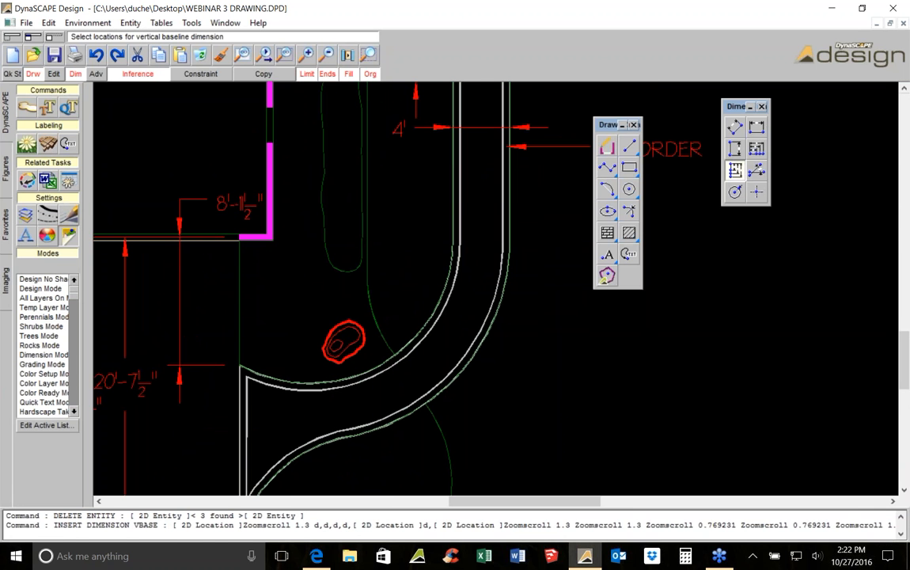
# Add a horizontal dimension from the house corner across to the entry walk's inner edge
pyautogui.click(757, 129)
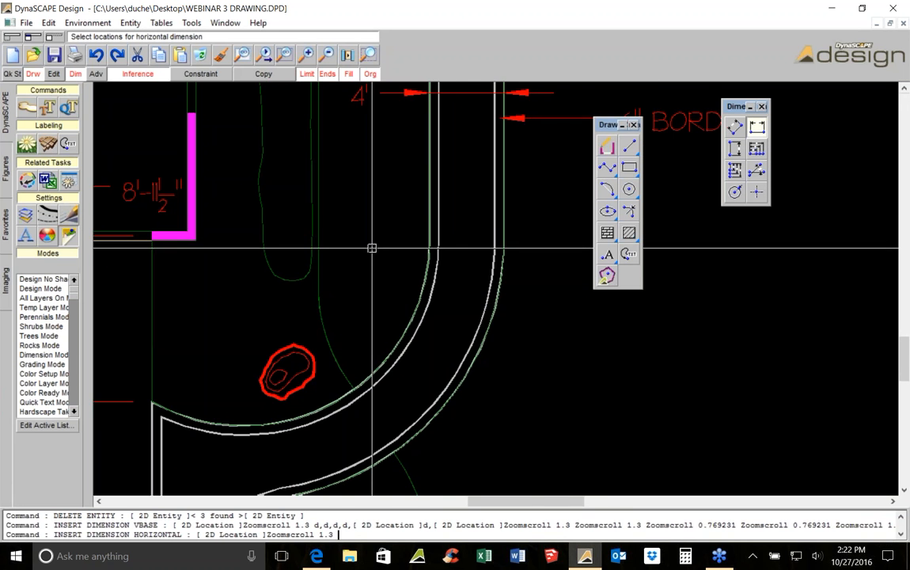
pyautogui.scroll(1, 372, 246)
pyautogui.click(300, 214)
pyautogui.moveTo(461, 212); pyautogui.dragTo(362, 229, button='middle')
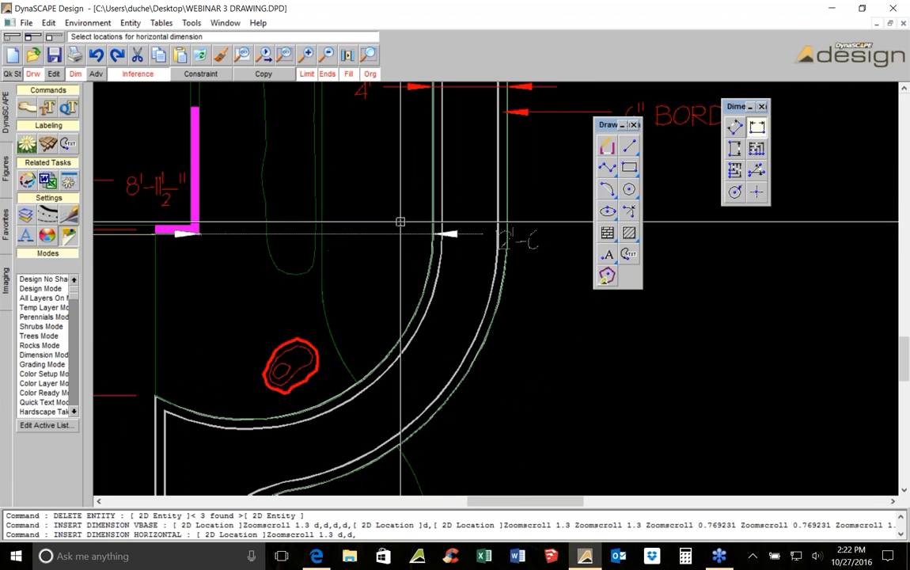
pyautogui.click(141, 73)
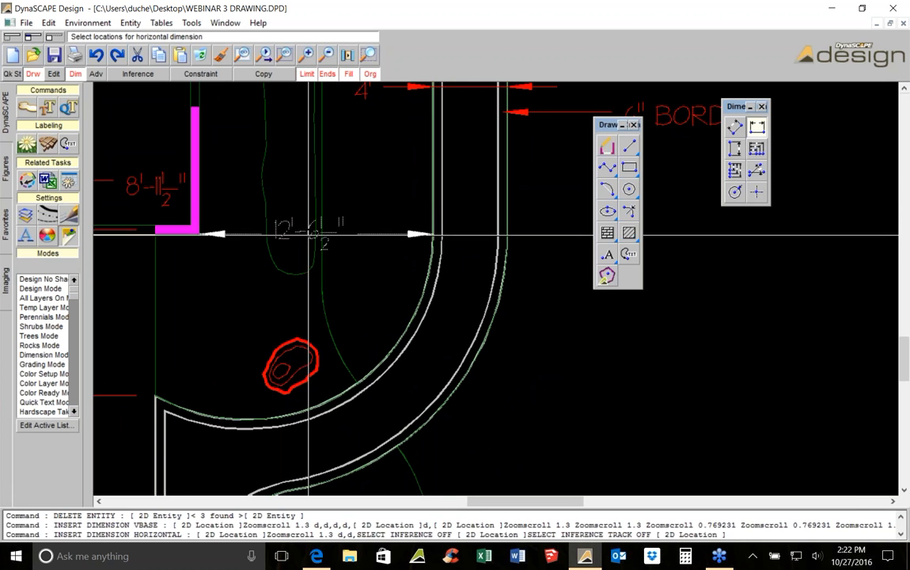
pyautogui.scroll(-2, 413, 252)
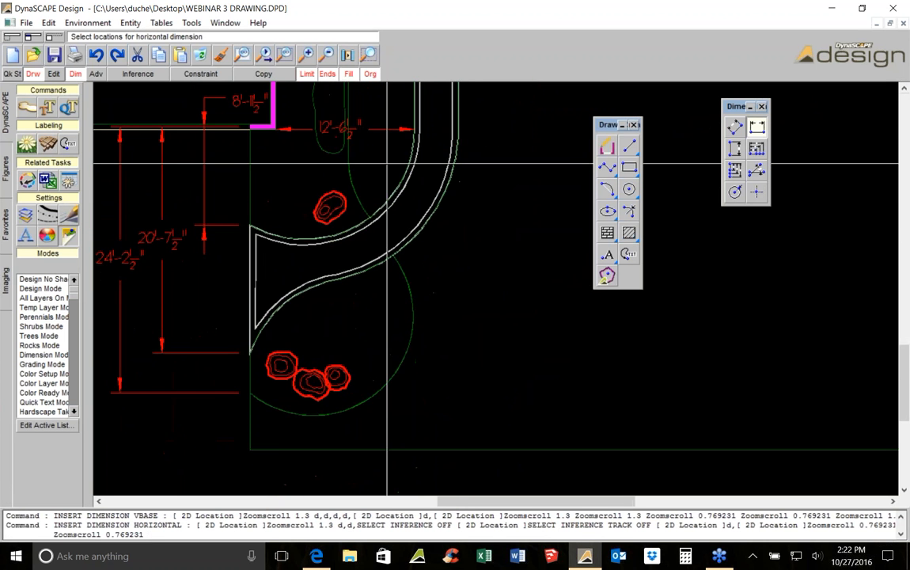
pyautogui.press('Escape')
# Delete the selected stray entity near the entry walk
pyautogui.scroll(-4, 339, 297)
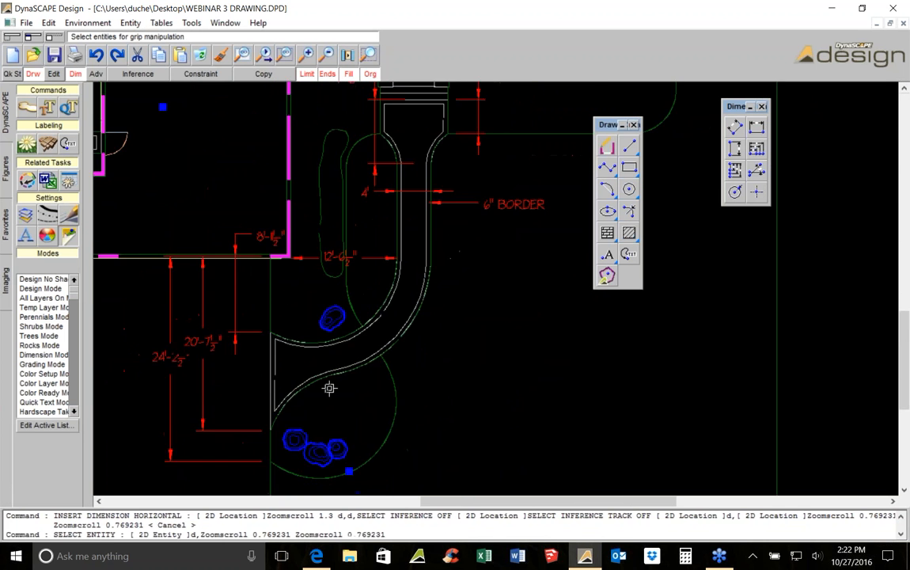
pyautogui.press('Escape')
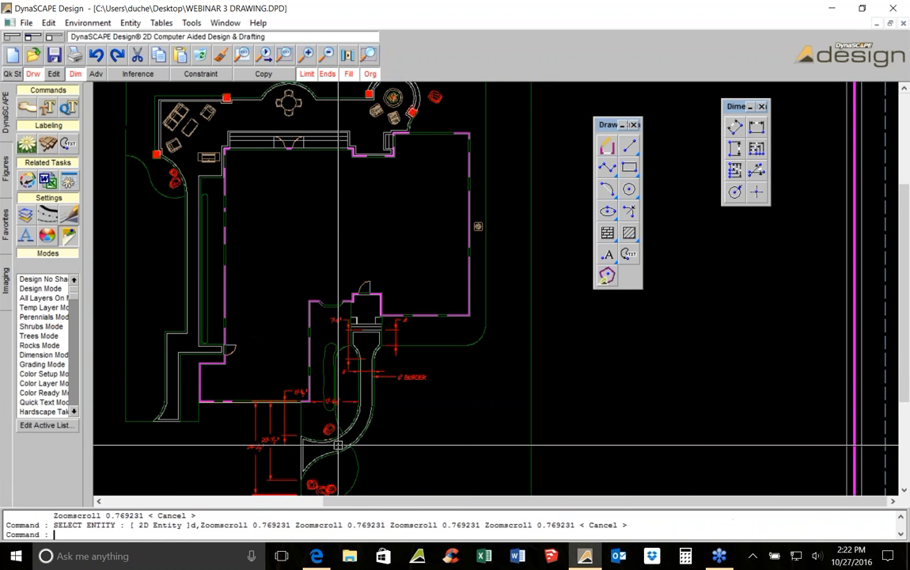
pyautogui.press('Delete')
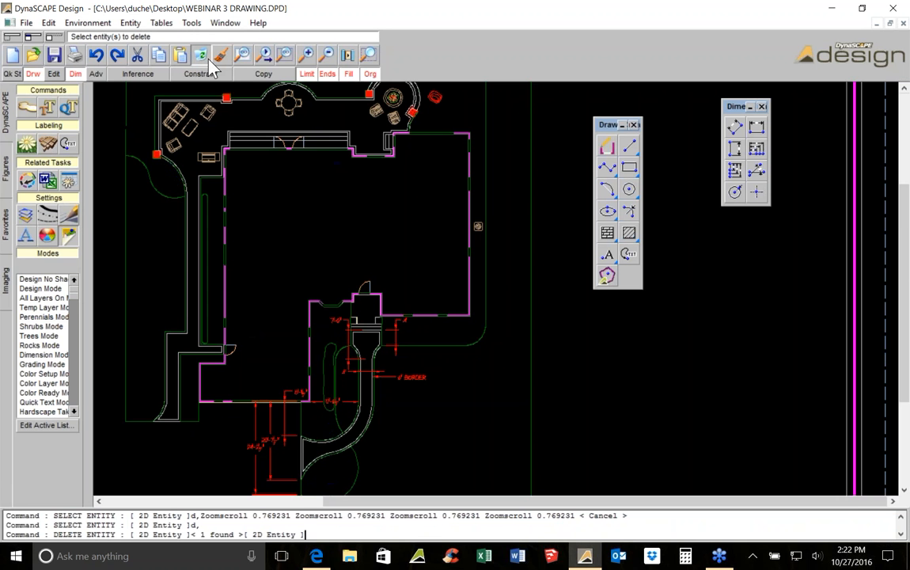
# Add a radius dimension to the curved inner edge of the entry walk
pyautogui.scroll(2, 389, 310)
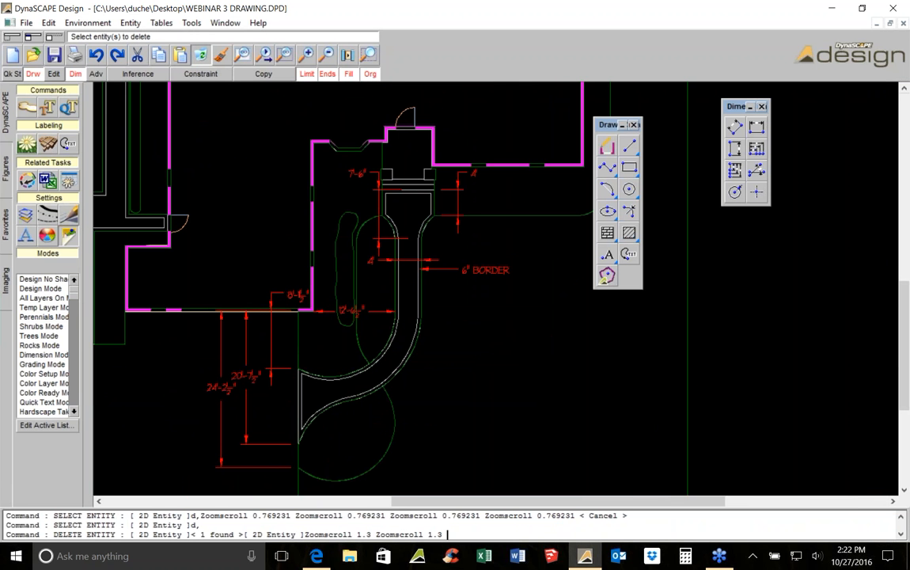
pyautogui.moveTo(347, 327)
pyautogui.mouseDown(button='middle')
pyautogui.moveTo(380, 210)
pyautogui.moveTo(332, 284)
pyautogui.mouseUp(button='middle')
pyautogui.scroll(1, 380, 276)
pyautogui.scroll(1, 351, 201)
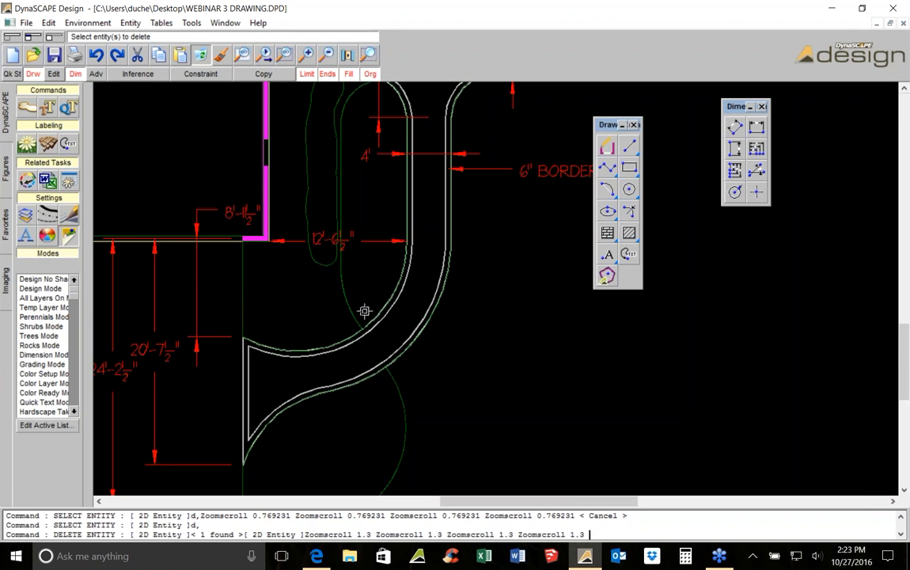
pyautogui.moveTo(364, 318); pyautogui.dragTo(315, 348, button='middle')
pyautogui.scroll(-1, 234, 382)
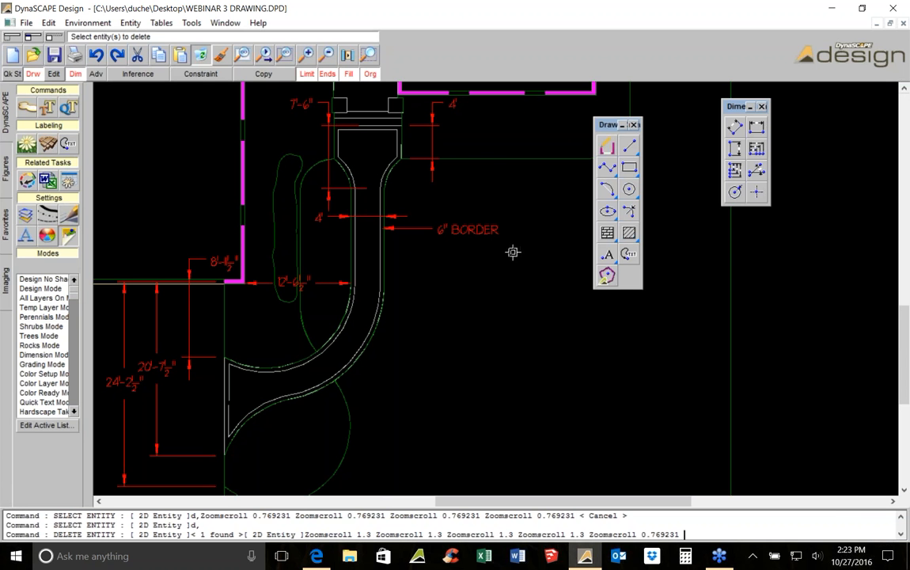
pyautogui.moveTo(320, 286); pyautogui.dragTo(394, 244, button='middle')
pyautogui.scroll(1, 663, 203)
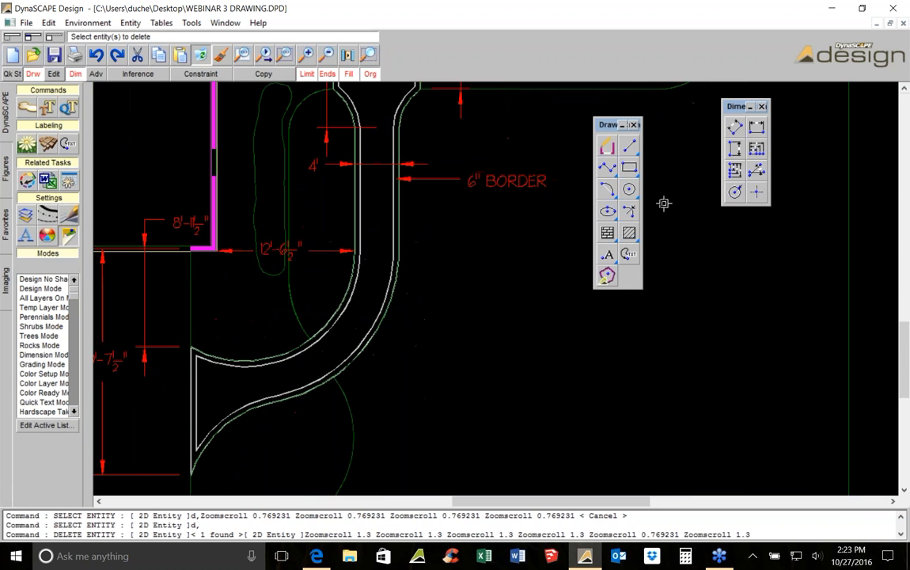
pyautogui.click(734, 192)
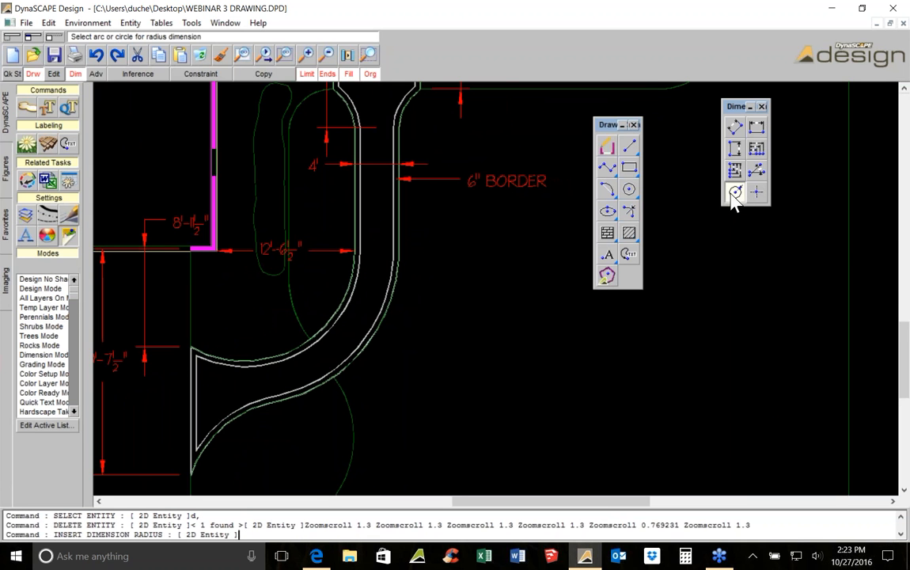
pyautogui.scroll(1, 267, 350)
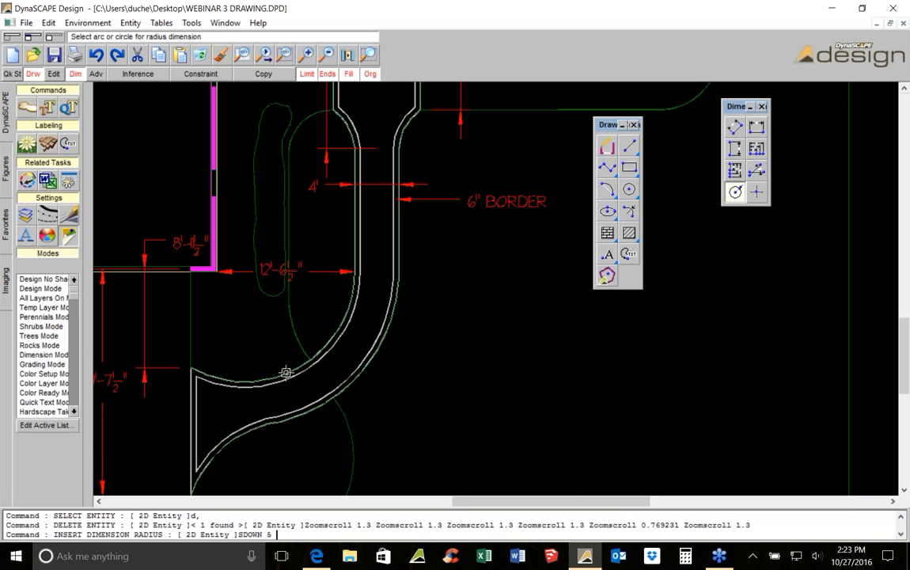
pyautogui.click(285, 371)
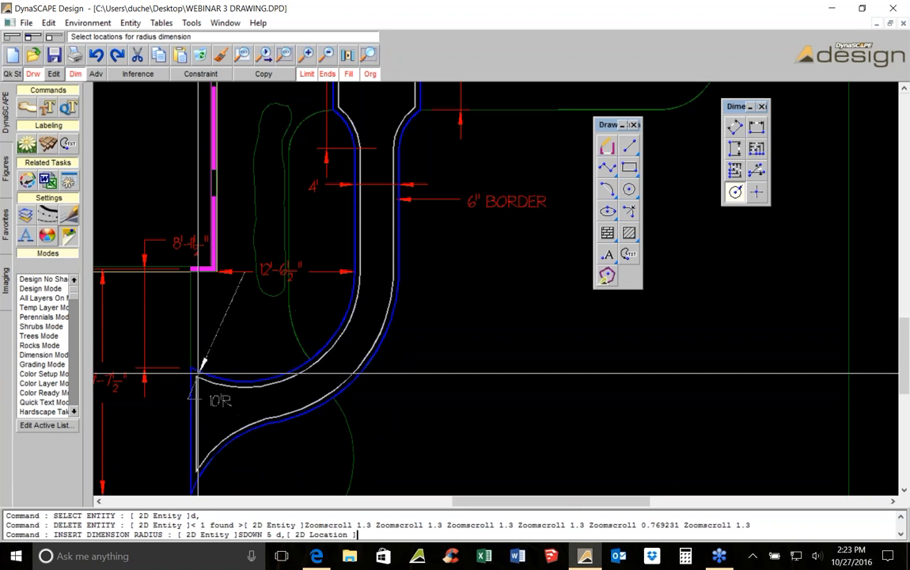
pyautogui.click(335, 358)
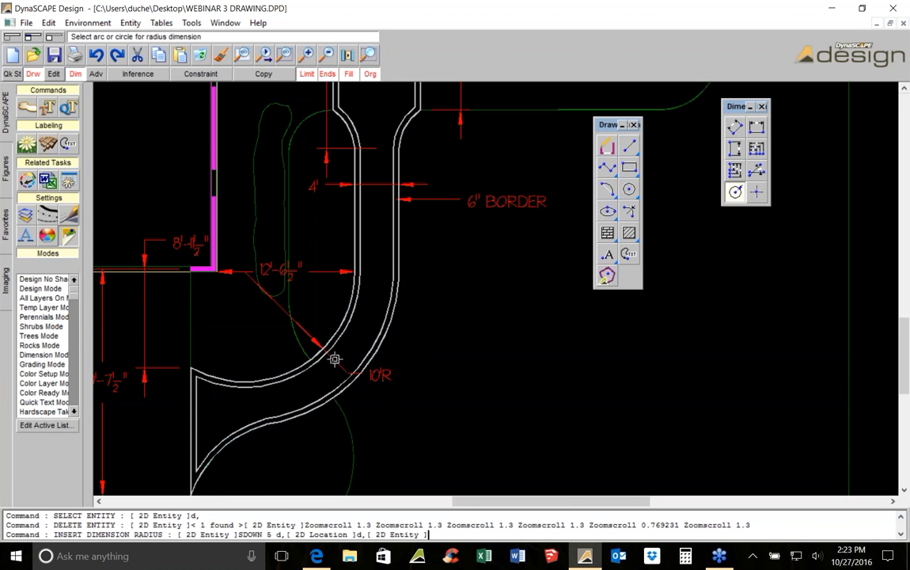
pyautogui.scroll(3, 252, 298)
pyautogui.press('Escape')
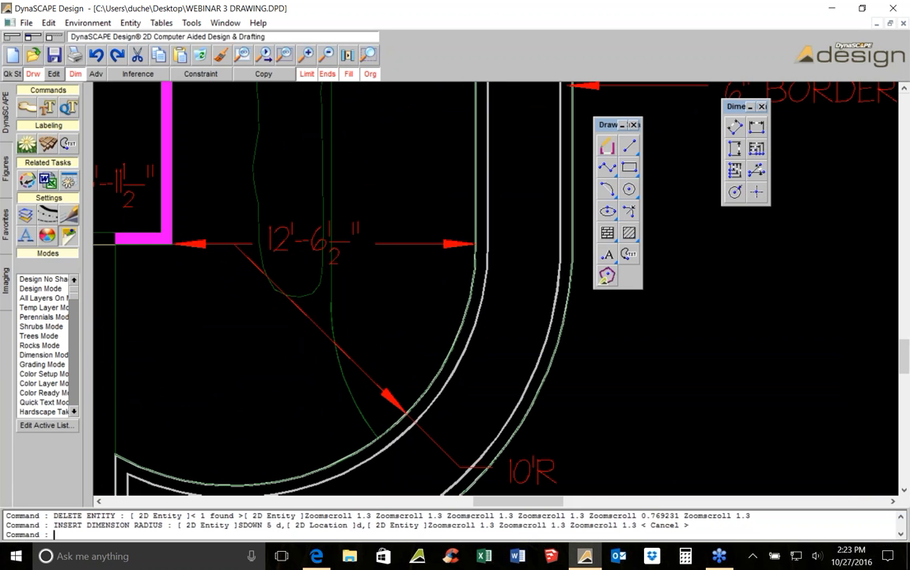
# Move the 12'-6 1/2" horizontal dimension up to line up with the 8'-11 1/2" dimension
pyautogui.click(283, 237)
pyautogui.click(138, 76)
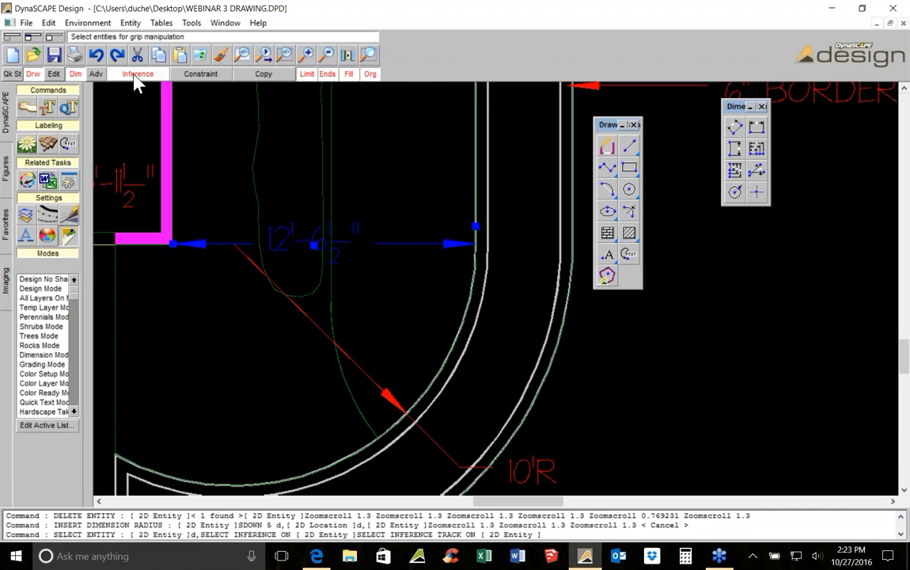
pyautogui.click(138, 76)
pyautogui.click(52, 75)
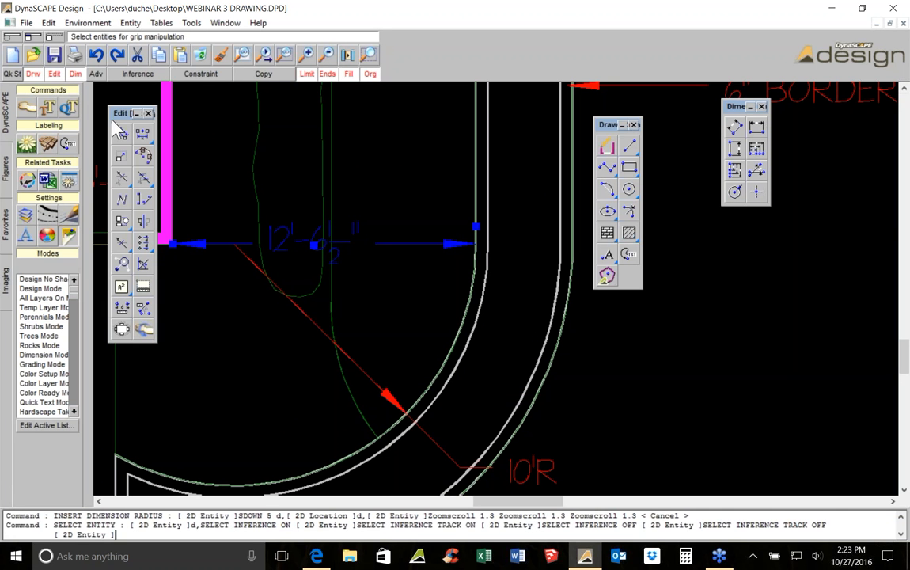
pyautogui.click(122, 134)
pyautogui.click(372, 275)
pyautogui.click(336, 224)
pyautogui.moveTo(120, 113)
pyautogui.mouseDown()
pyautogui.moveTo(711, 265)
pyautogui.moveTo(712, 255)
pyautogui.mouseUp()
# Draw a 10'-0" radius circle centred at the radius dimension's origin, then delete it
pyautogui.click(629, 190)
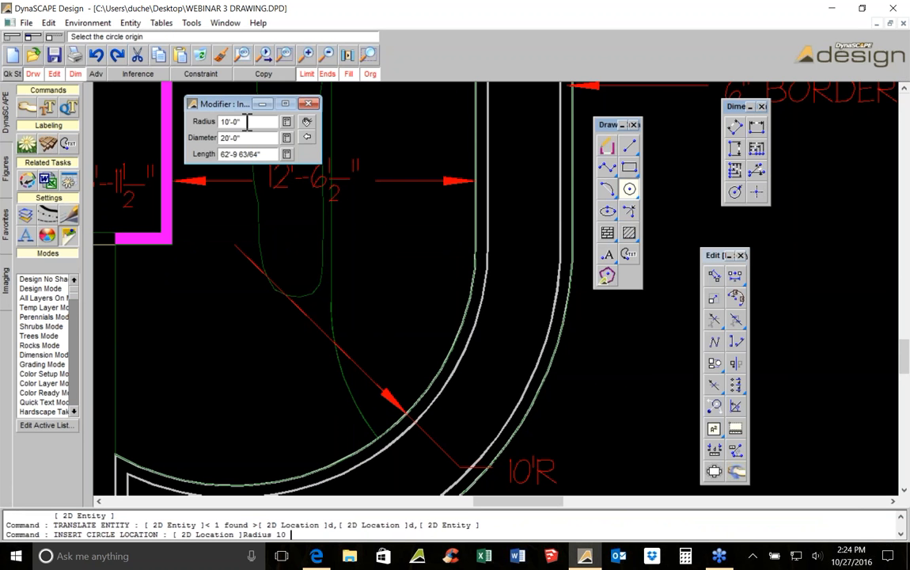
pyautogui.click(237, 245)
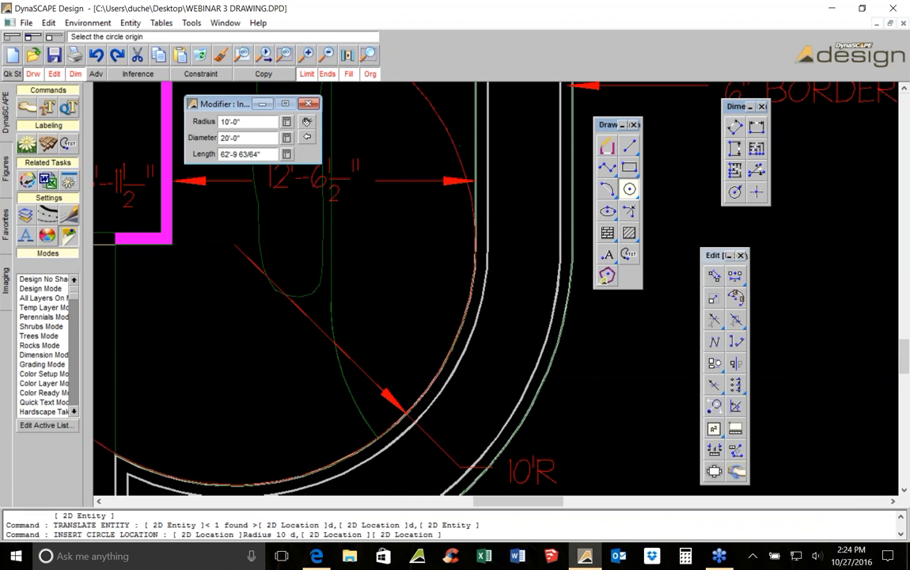
pyautogui.scroll(-2, 409, 297)
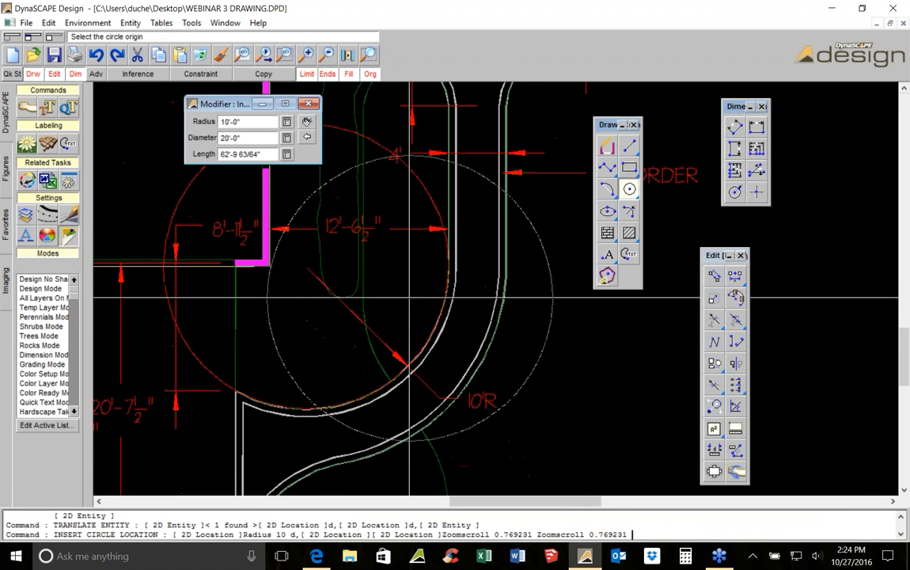
pyautogui.press('Escape')
pyautogui.click(424, 180)
pyautogui.click(200, 57)
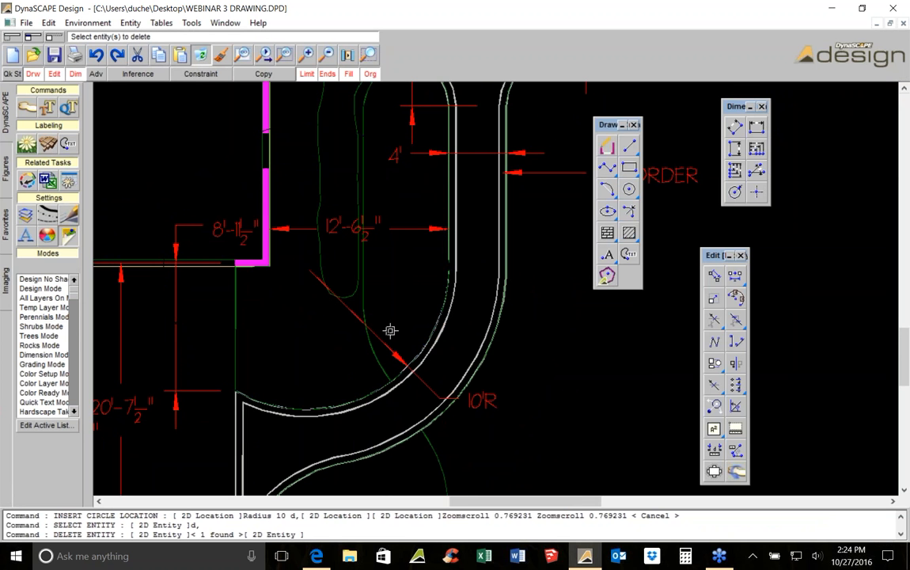
# Insert an A/C_ROUND figure from the ARCH ACCESS library at the radius dimension's centre point as a marker
pyautogui.scroll(-1, 410, 308)
pyautogui.scroll(2, 309, 295)
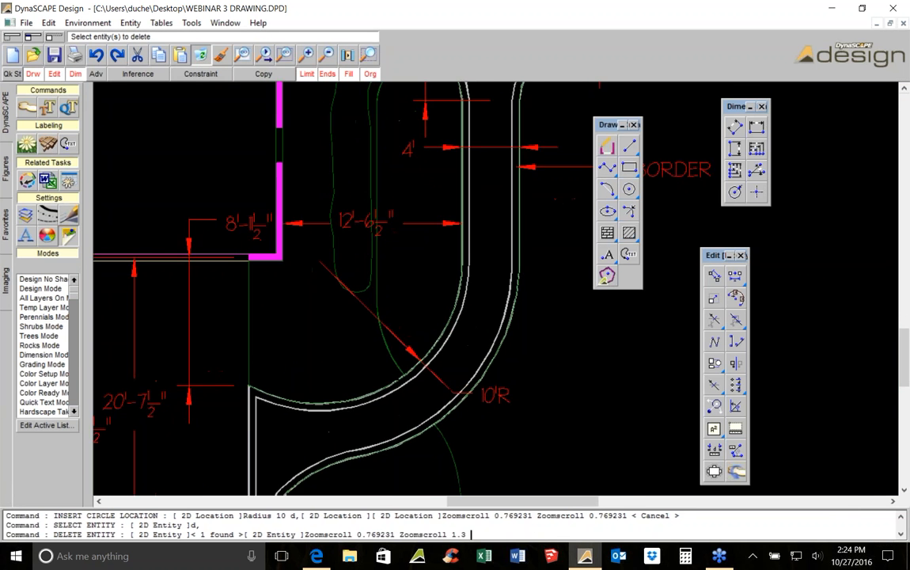
pyautogui.scroll(1, 324, 263)
pyautogui.click(5, 162)
pyautogui.click(31, 92)
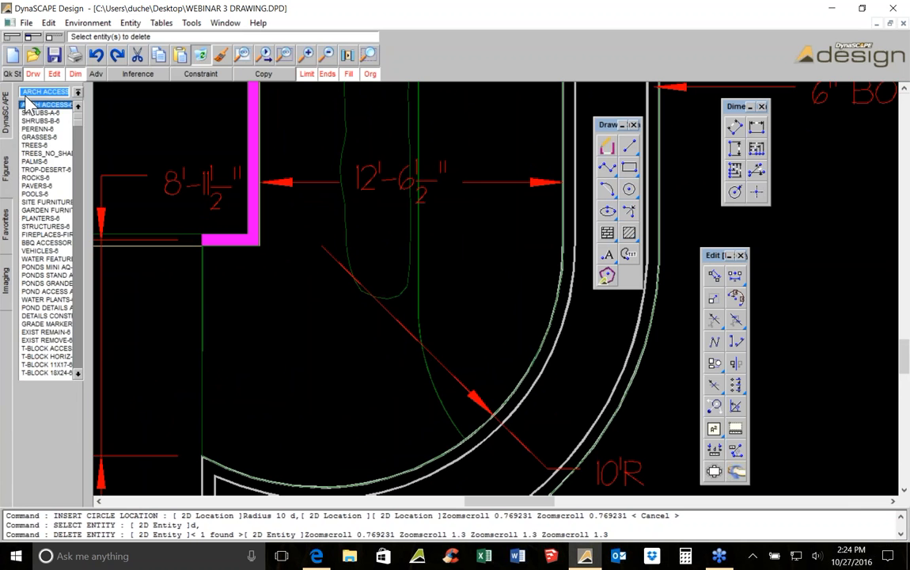
pyautogui.click(41, 105)
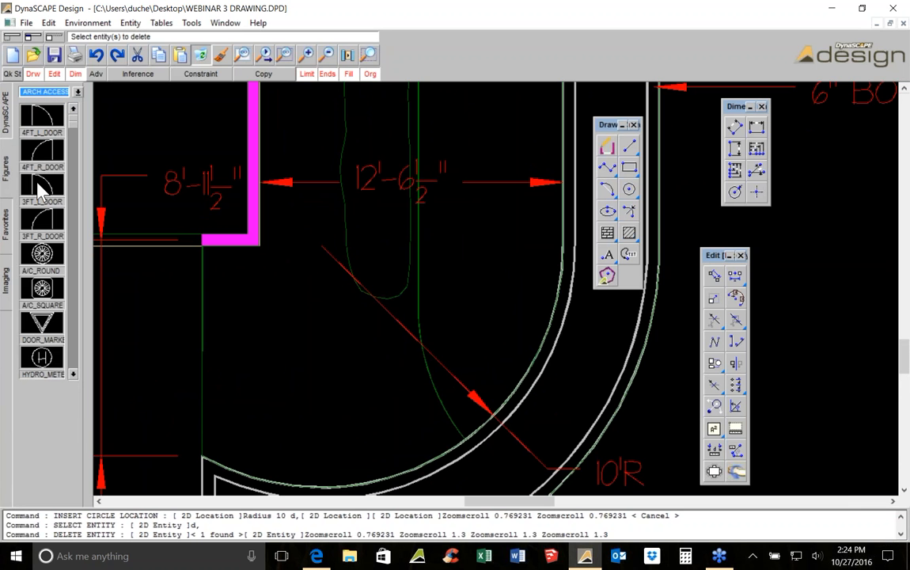
pyautogui.click(42, 253)
pyautogui.scroll(4, 394, 222)
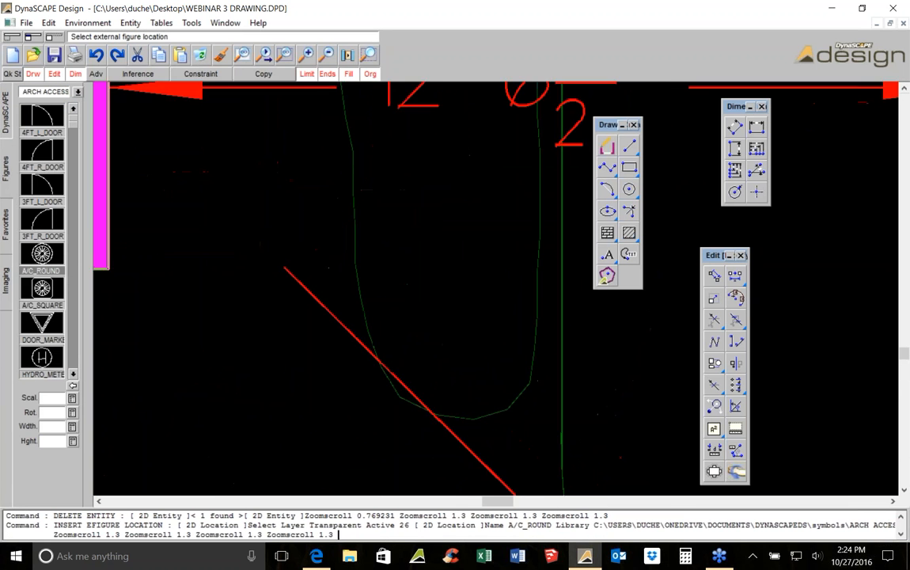
pyautogui.click(270, 277)
pyautogui.click(277, 264)
pyautogui.click(277, 265)
pyautogui.scroll(-2, 272, 274)
pyautogui.scroll(-4, 272, 274)
pyautogui.press('Escape')
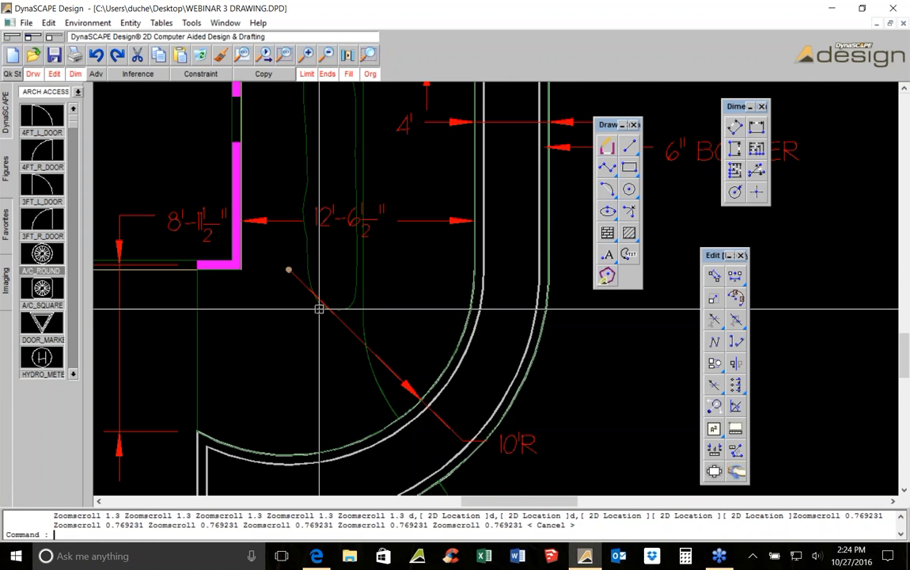
# Add a horizontal dimension from the wall corner to the A/C_ROUND marker at the radius centre
pyautogui.scroll(3, 297, 281)
pyautogui.scroll(4, 297, 281)
pyautogui.moveTo(246, 206); pyautogui.dragTo(385, 213, button='middle')
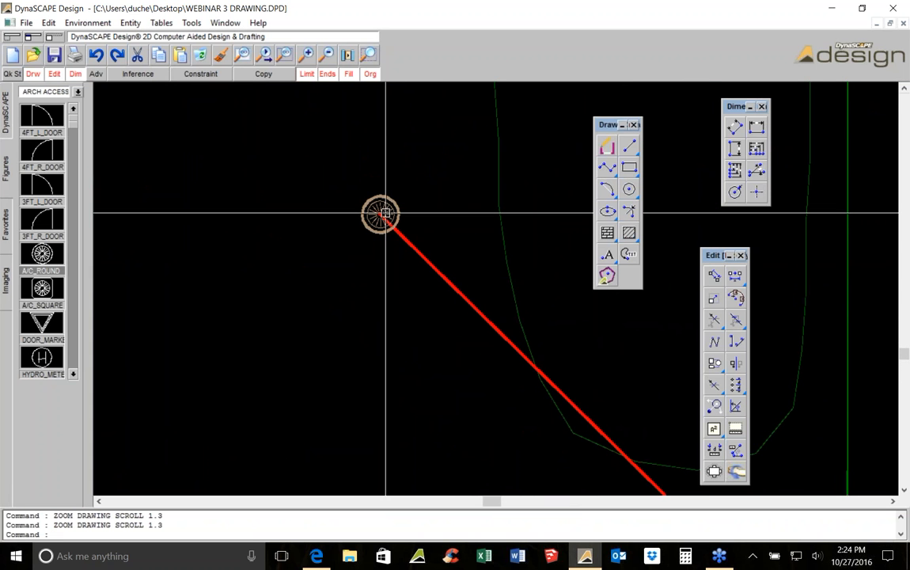
pyautogui.scroll(-5, 386, 213)
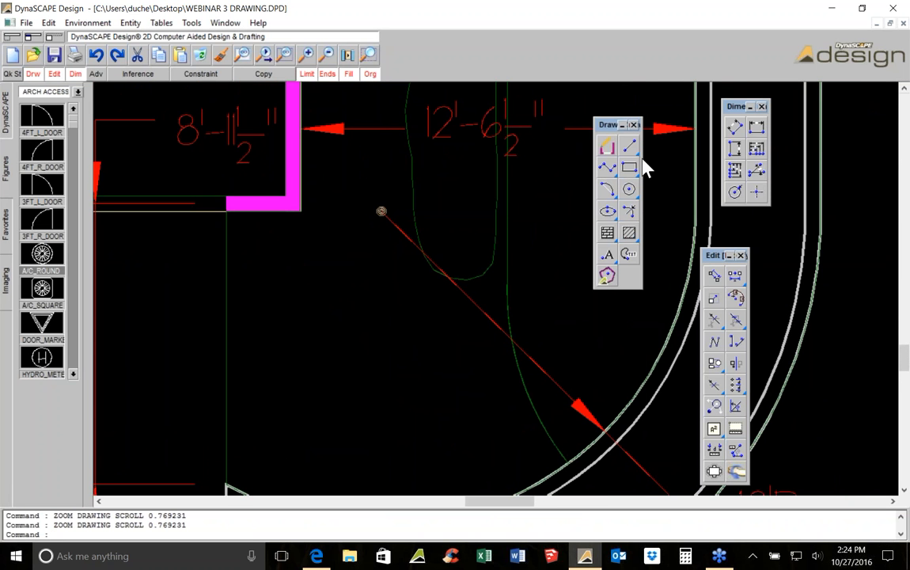
pyautogui.click(756, 127)
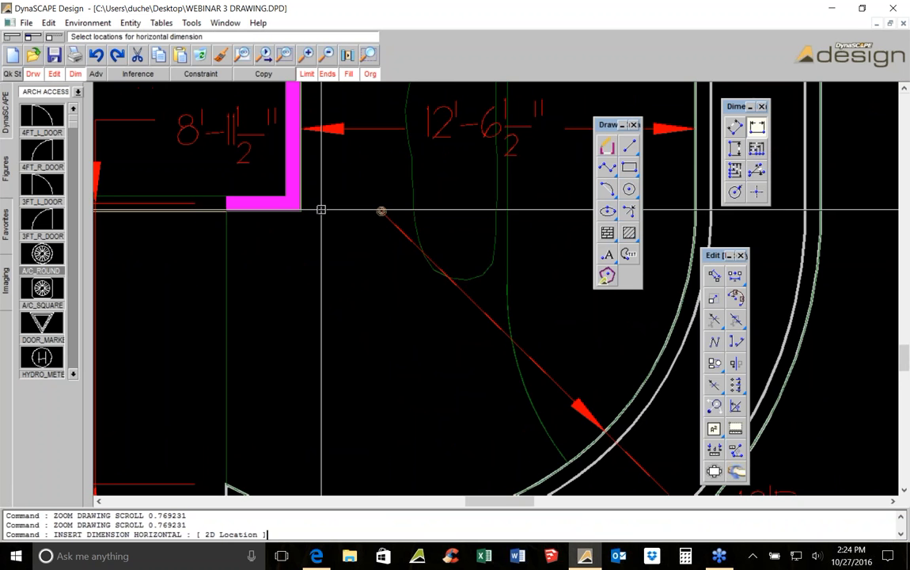
pyautogui.scroll(4, 490, 212)
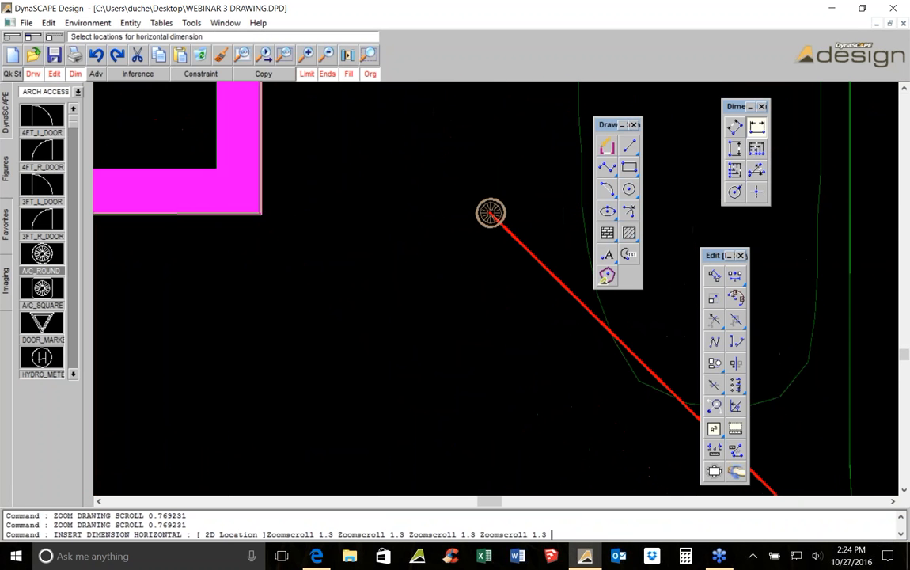
pyautogui.click(490, 212)
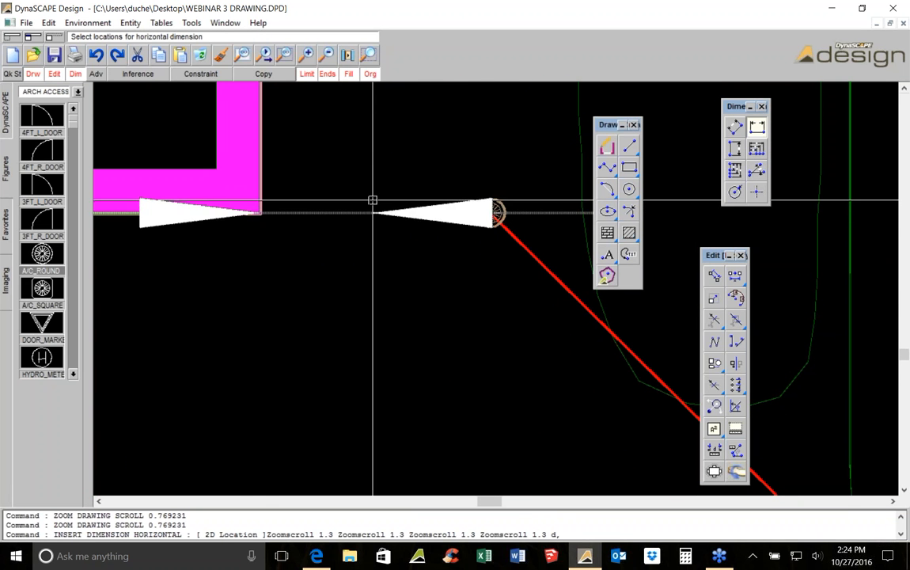
pyautogui.scroll(-3, 481, 209)
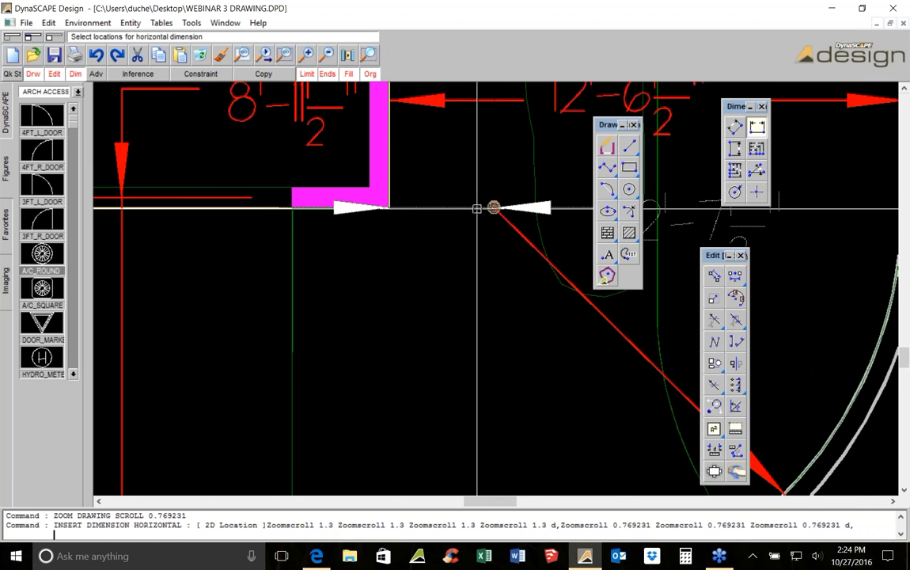
pyautogui.scroll(-3, 476, 209)
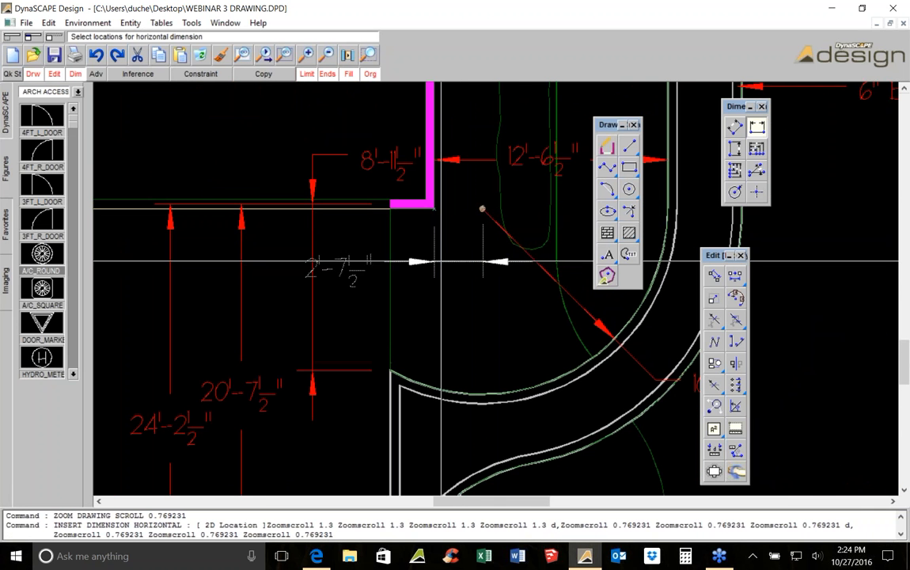
pyautogui.click(434, 253)
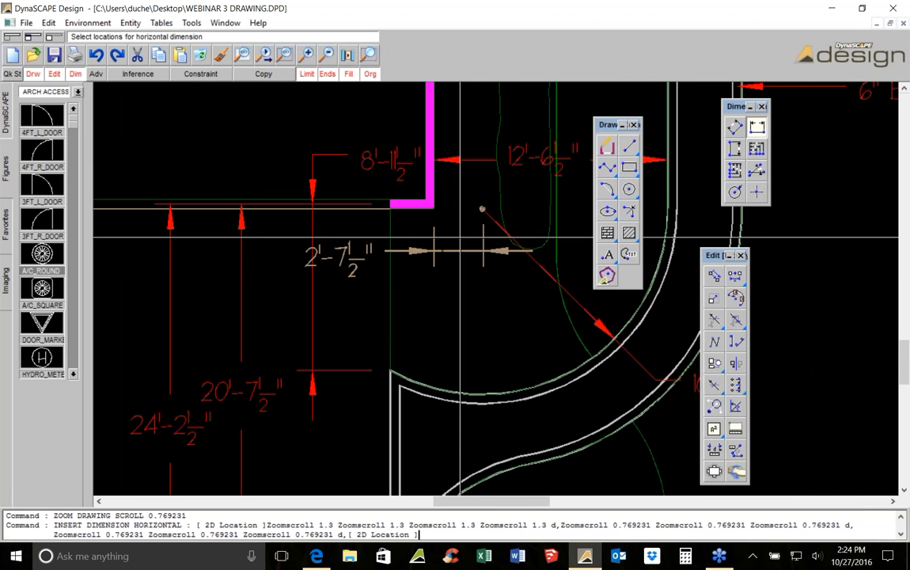
pyautogui.moveTo(492, 225)
pyautogui.mouseDown(button='middle')
pyautogui.moveTo(455, 231)
pyautogui.moveTo(366, 216)
pyautogui.mouseUp(button='middle')
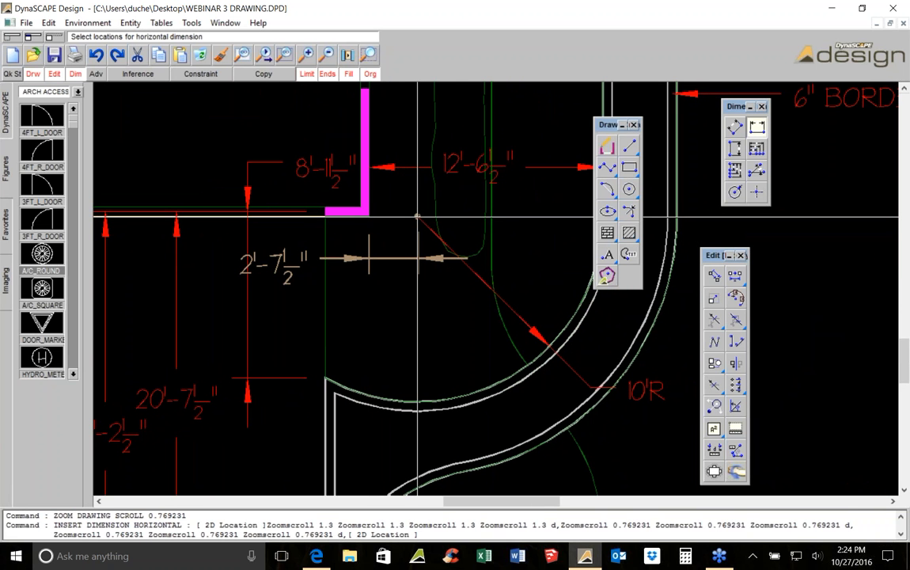
pyautogui.moveTo(417, 215); pyautogui.dragTo(315, 188, button='middle')
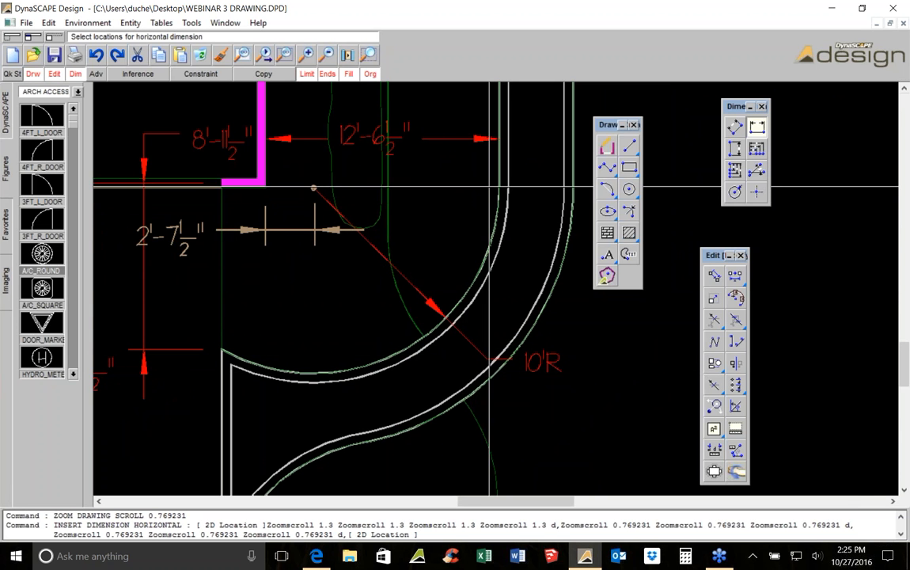
pyautogui.scroll(-1, 412, 269)
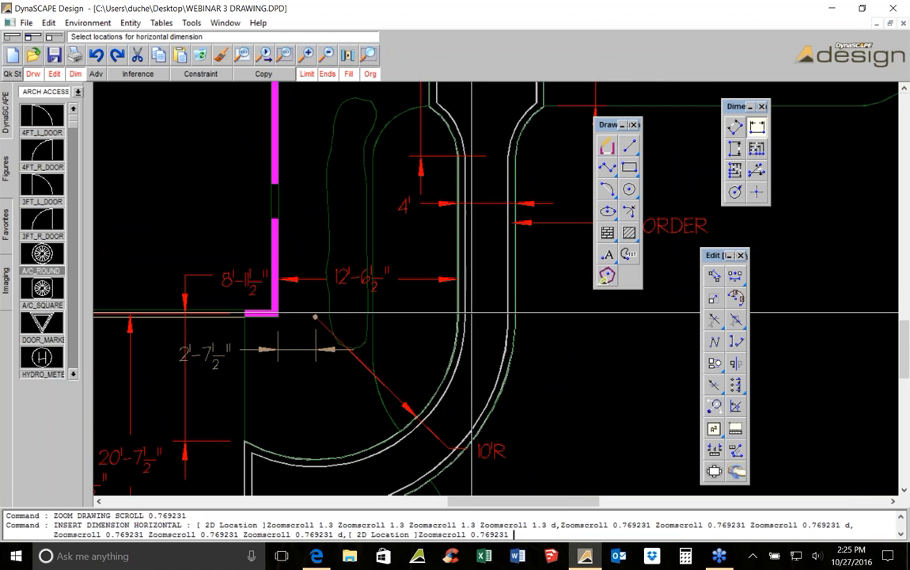
pyautogui.moveTo(486, 358); pyautogui.dragTo(478, 211, button='middle')
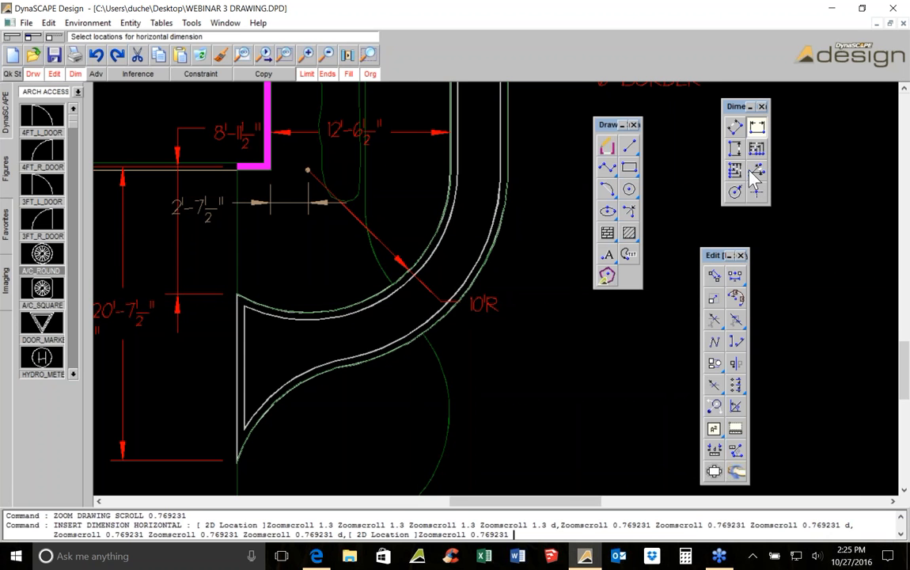
pyautogui.click(735, 192)
pyautogui.click(451, 311)
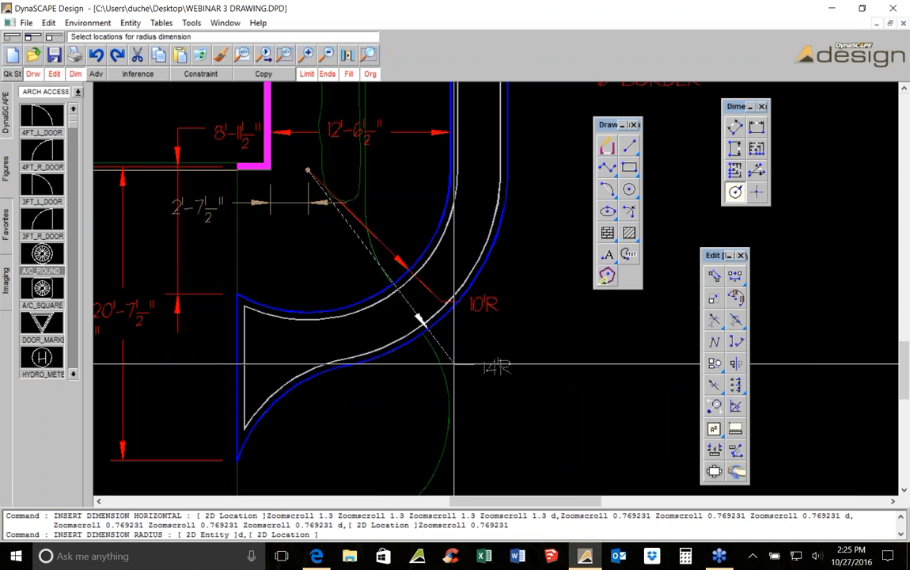
pyautogui.press('Escape')
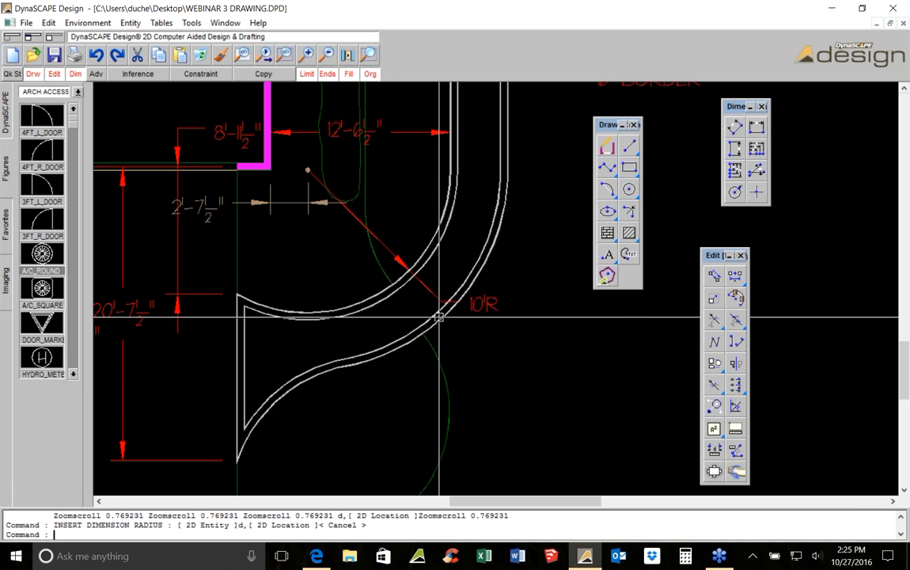
# Add the label "+ 6" OVERDIG" right after the 10'R radius dimension text
pyautogui.scroll(2, 456, 305)
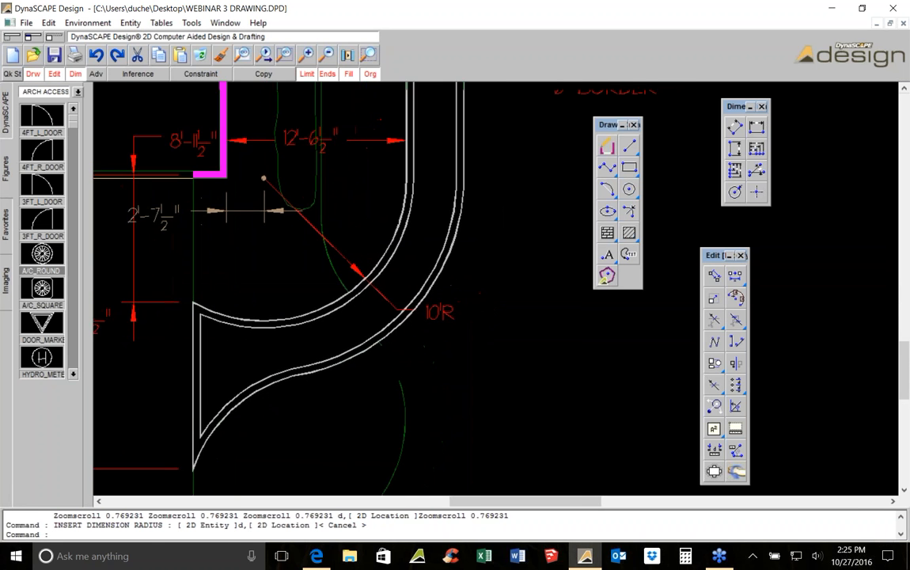
pyautogui.scroll(-1, 453, 299)
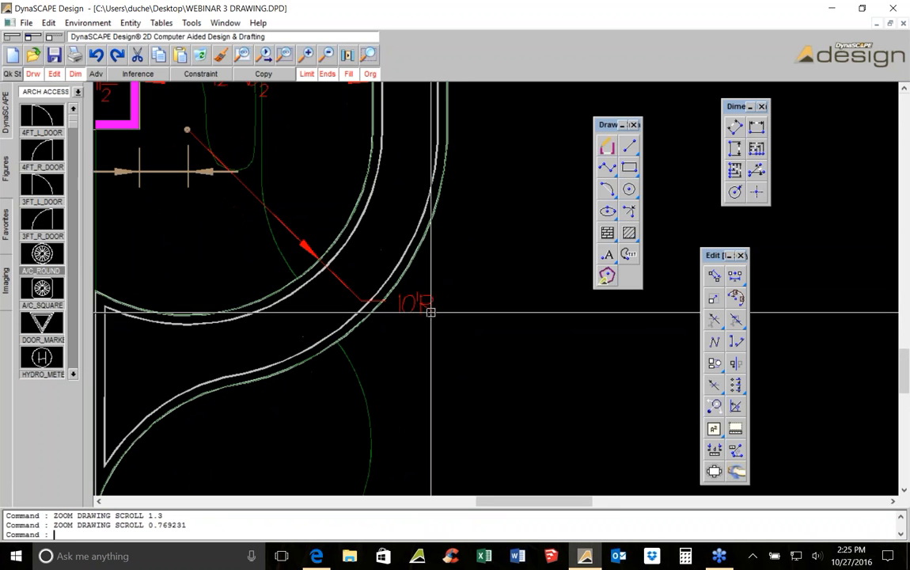
pyautogui.doubleClick(427, 308)
pyautogui.press('Escape')
pyautogui.click(611, 254)
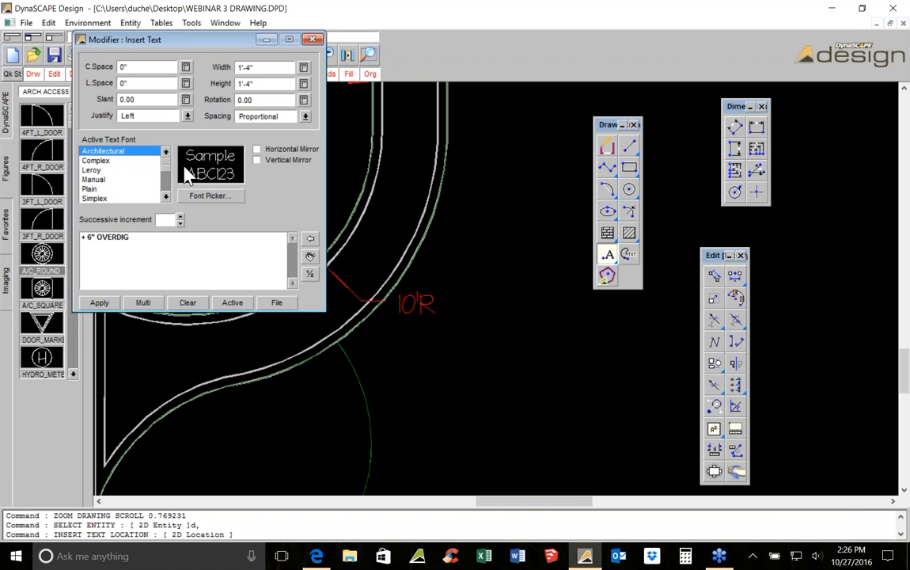
pyautogui.click(102, 303)
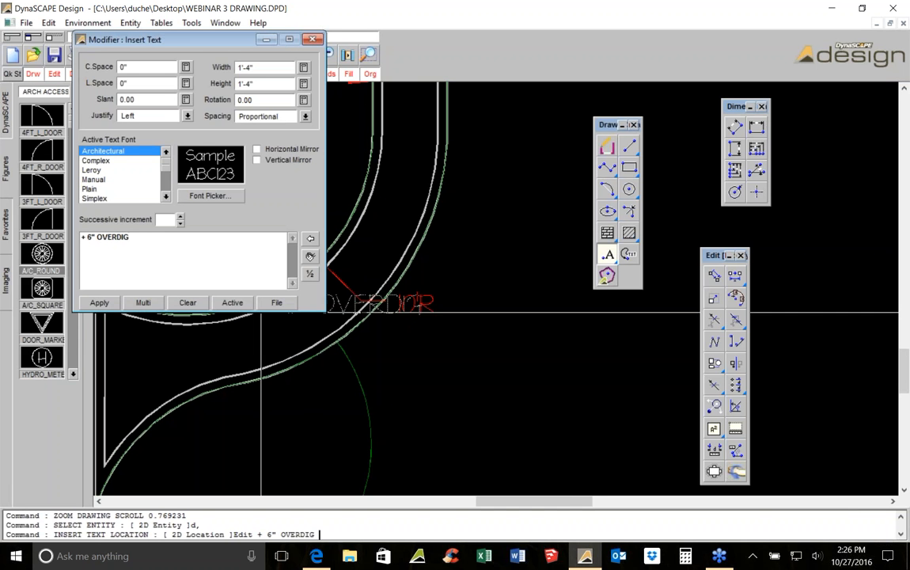
pyautogui.click(444, 313)
pyautogui.rightClick(484, 325)
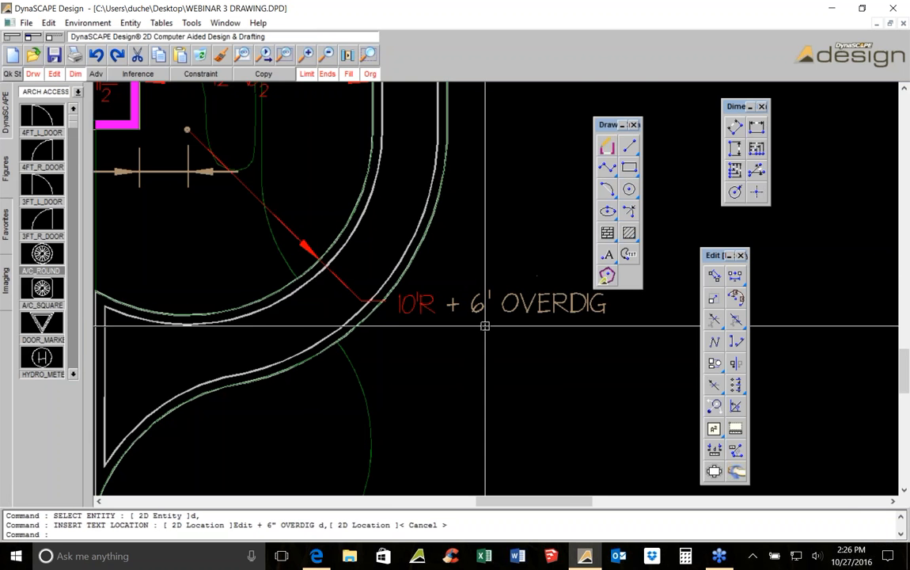
# Add a radius dimension to the circular green bed outline below the entry walk
pyautogui.scroll(-1, 484, 327)
pyautogui.scroll(-1, 409, 341)
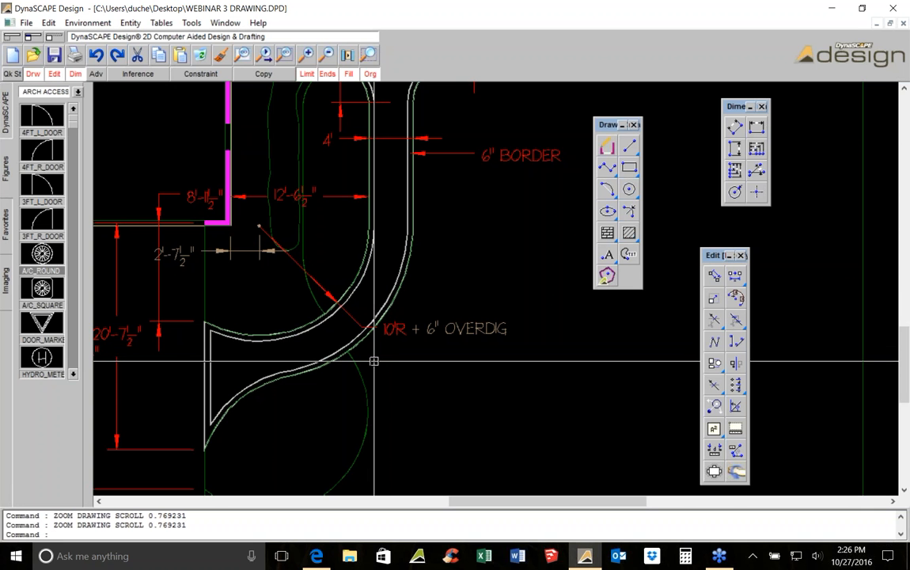
pyautogui.scroll(-2, 374, 361)
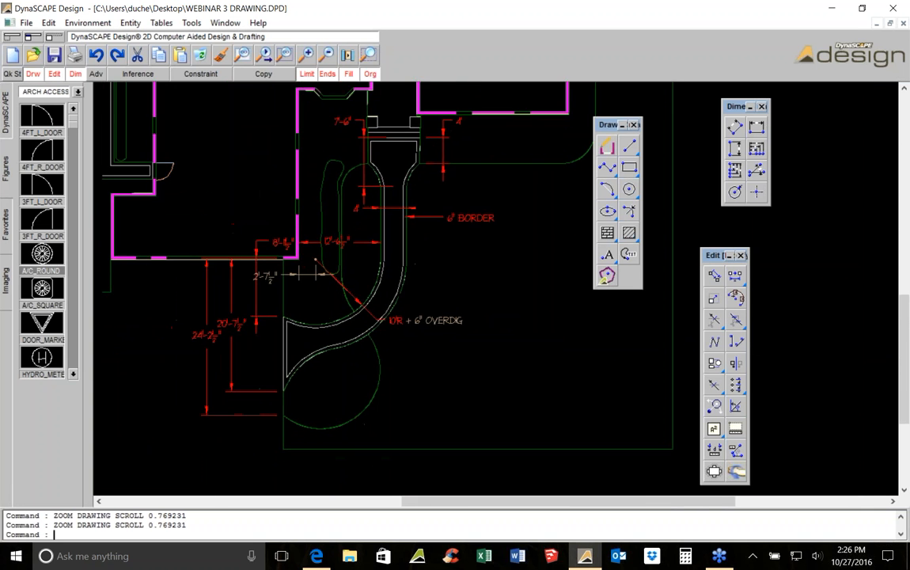
pyautogui.scroll(1, 366, 331)
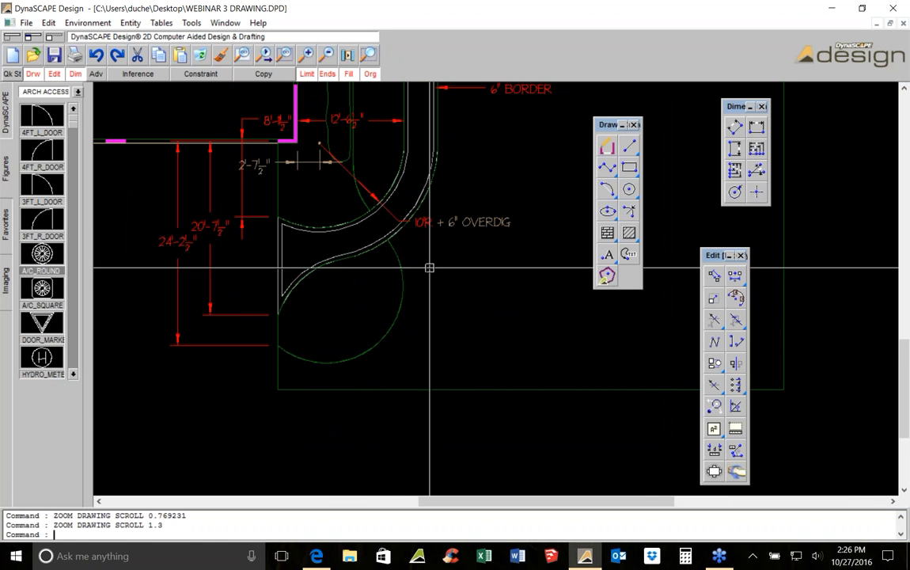
pyautogui.click(735, 193)
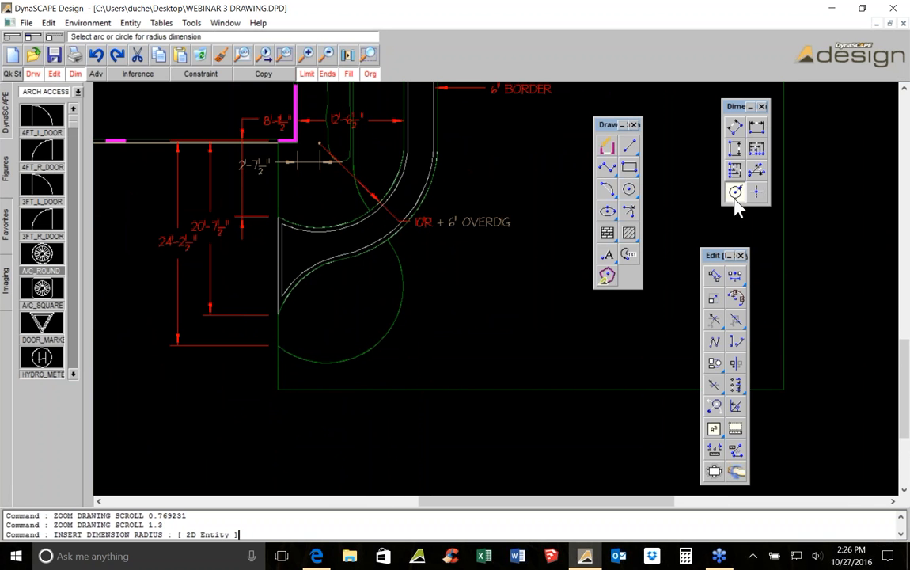
pyautogui.click(376, 350)
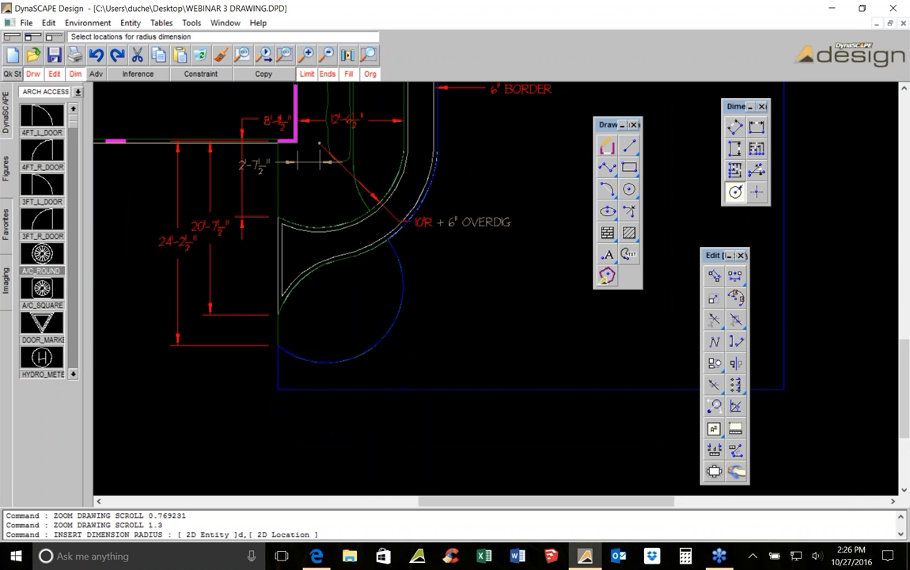
pyautogui.click(433, 306)
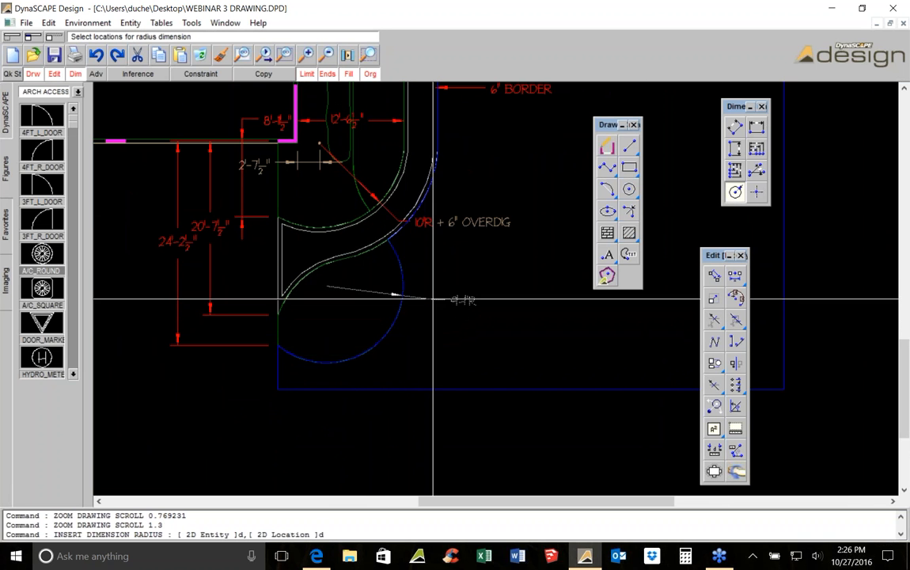
pyautogui.scroll(1, 310, 213)
pyautogui.moveTo(284, 162); pyautogui.dragTo(282, 242, button='middle')
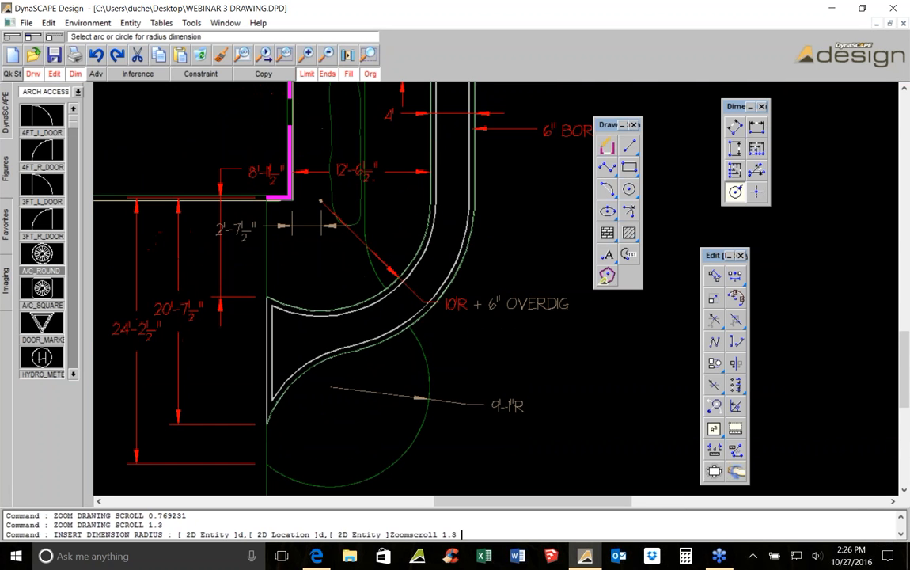
pyautogui.click(756, 129)
pyautogui.scroll(2, 380, 189)
pyautogui.scroll(-1, 326, 197)
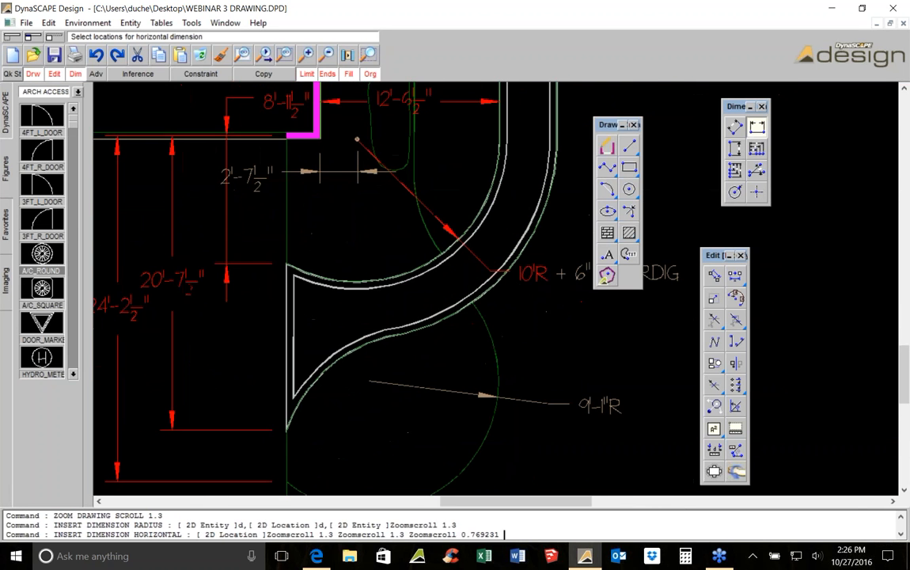
pyautogui.click(320, 137)
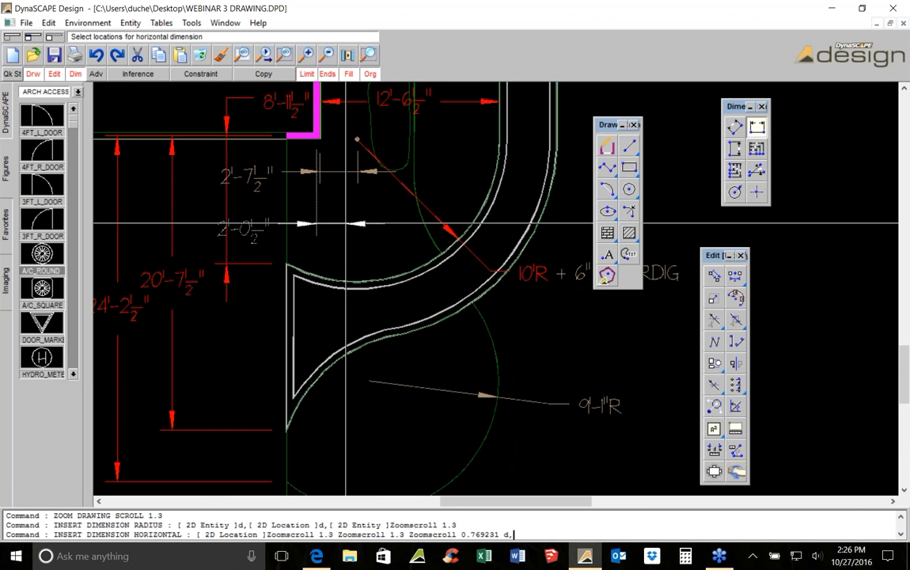
pyautogui.press('Escape')
# Copy the A/C_ROUND marker from the 10'R centre to the centre of the new radius dimension
pyautogui.scroll(2, 351, 144)
pyautogui.click(368, 144)
pyautogui.click(369, 144)
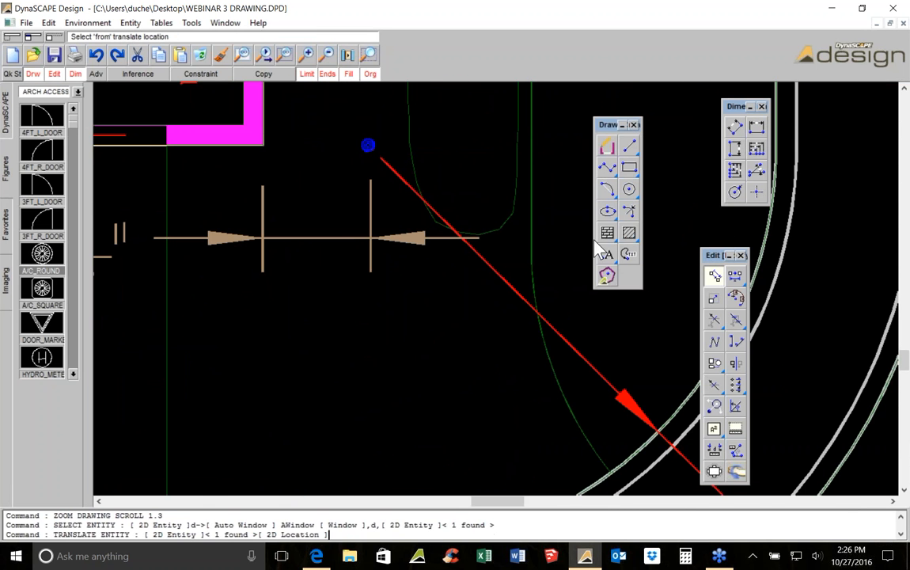
pyautogui.scroll(4, 366, 138)
pyautogui.click(360, 122)
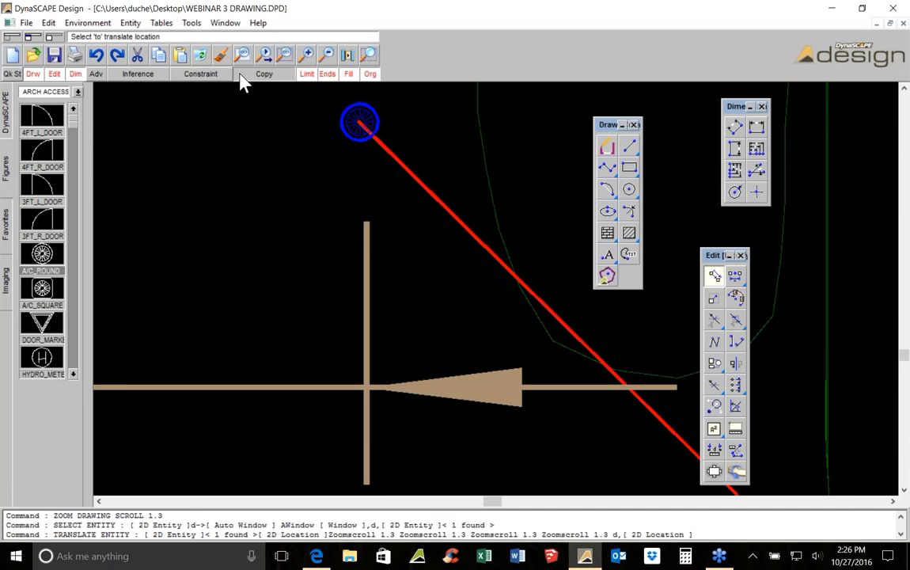
pyautogui.click(241, 72)
pyautogui.scroll(-9, 372, 250)
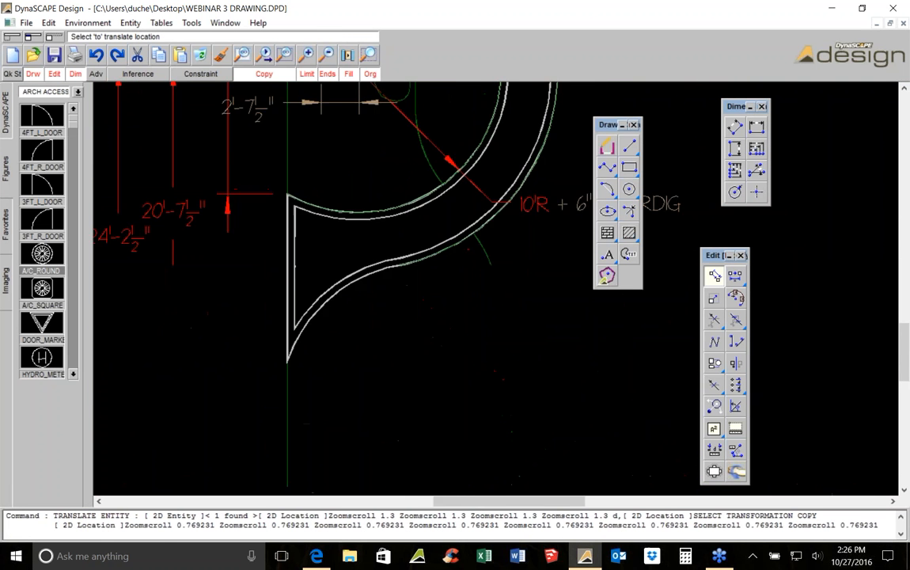
pyautogui.scroll(4, 385, 279)
pyautogui.click(358, 277)
pyautogui.scroll(-4, 430, 249)
pyautogui.scroll(-3, 448, 236)
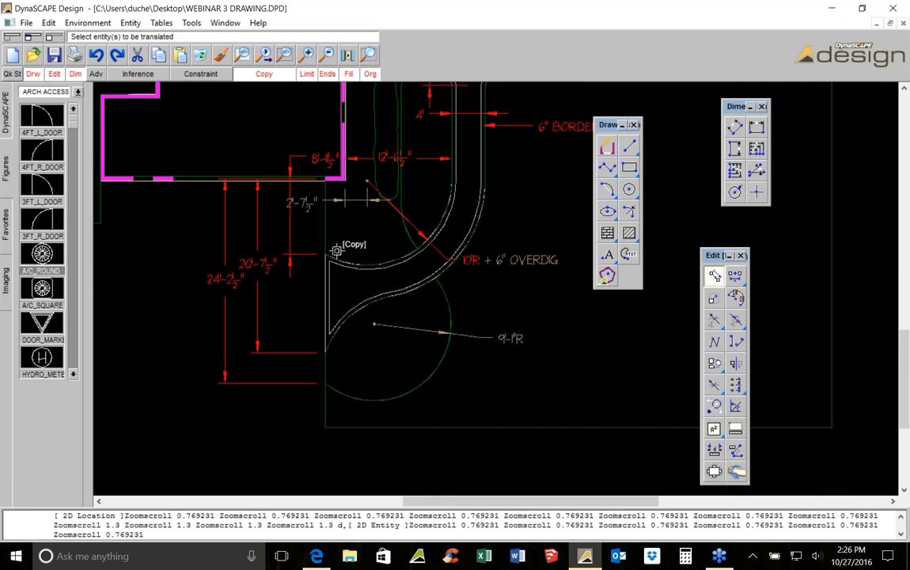
# Add a vertical dimension from the wall corner line down to the centre of the 9'-1"R radius
pyautogui.click(742, 147)
pyautogui.scroll(3, 346, 210)
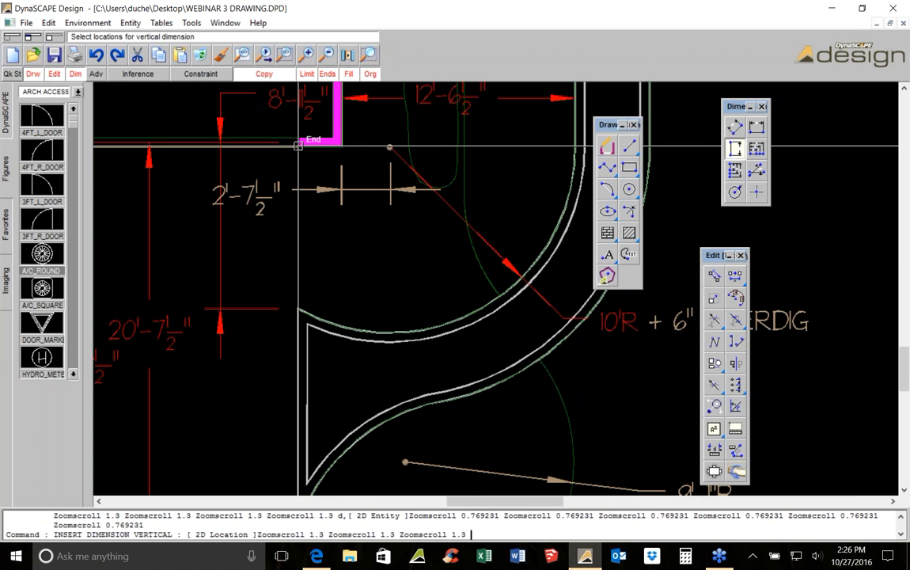
pyautogui.click(341, 146)
pyautogui.moveTo(427, 354)
pyautogui.mouseDown(button='middle')
pyautogui.moveTo(397, 182)
pyautogui.moveTo(412, 410)
pyautogui.mouseUp(button='middle')
pyautogui.scroll(2, 341, 263)
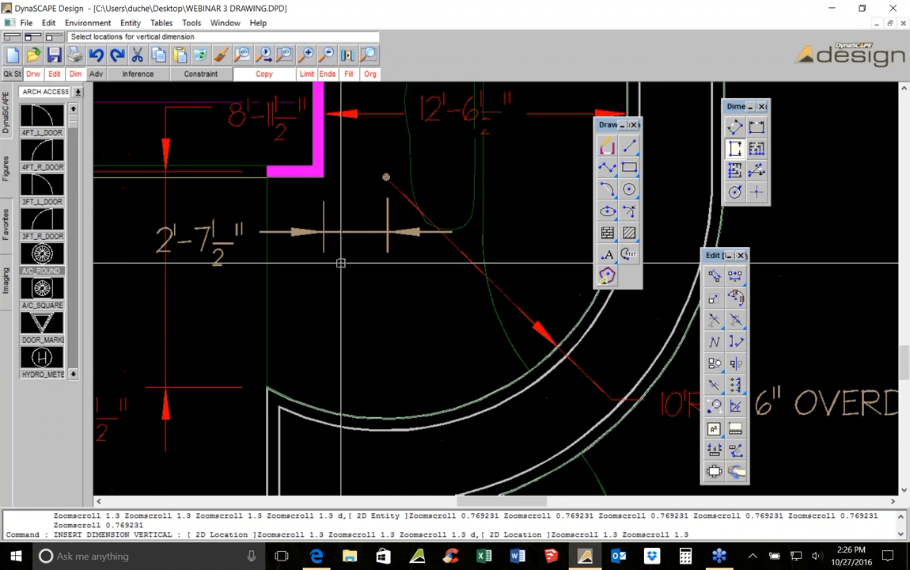
pyautogui.scroll(2, 341, 262)
pyautogui.click(313, 122)
pyautogui.scroll(1, 368, 438)
pyautogui.scroll(-4, 347, 185)
pyautogui.scroll(-1, 346, 263)
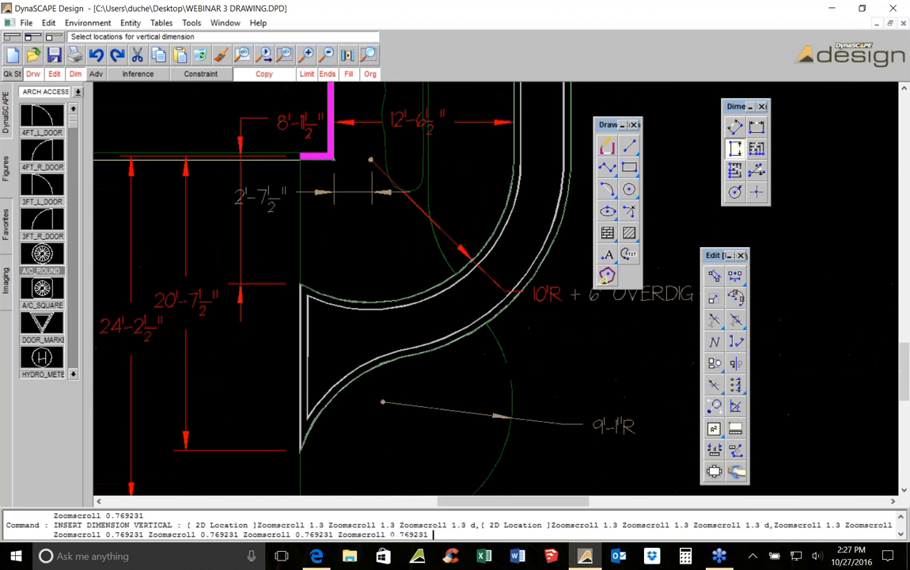
pyautogui.click(383, 400)
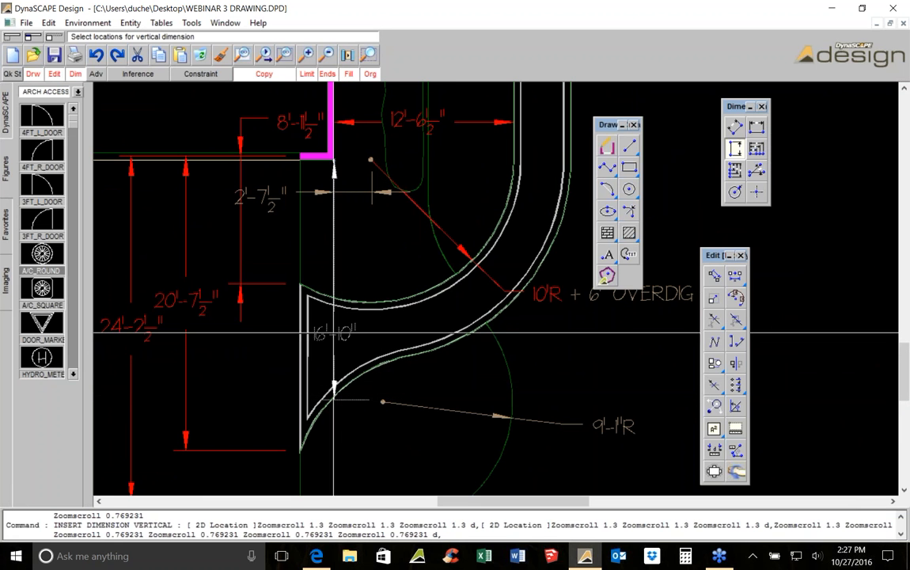
pyautogui.click(333, 268)
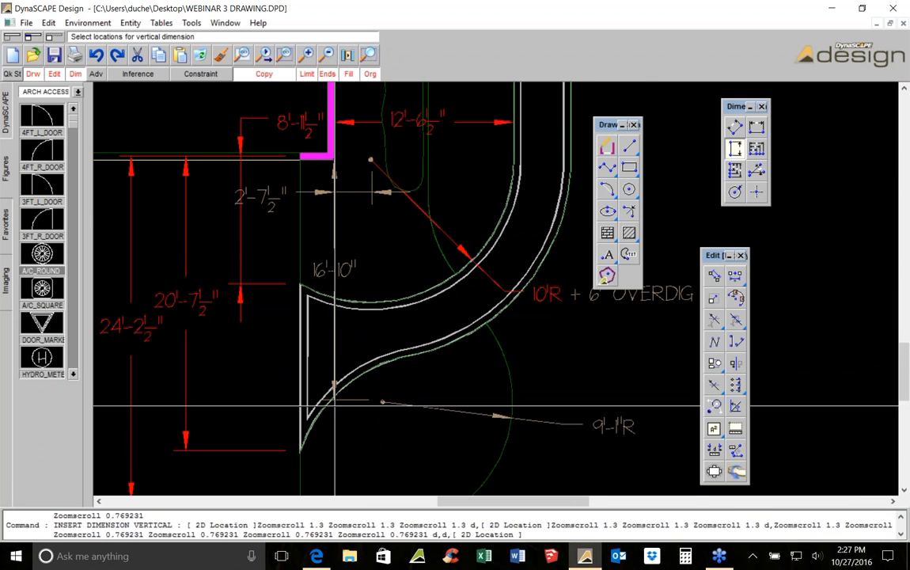
# Add a horizontal dimension from the walk's inner edge to the centre of the 9'-1"R radius
pyautogui.scroll(3, 333, 405)
pyautogui.click(757, 127)
pyautogui.scroll(2, 309, 425)
pyautogui.click(327, 366)
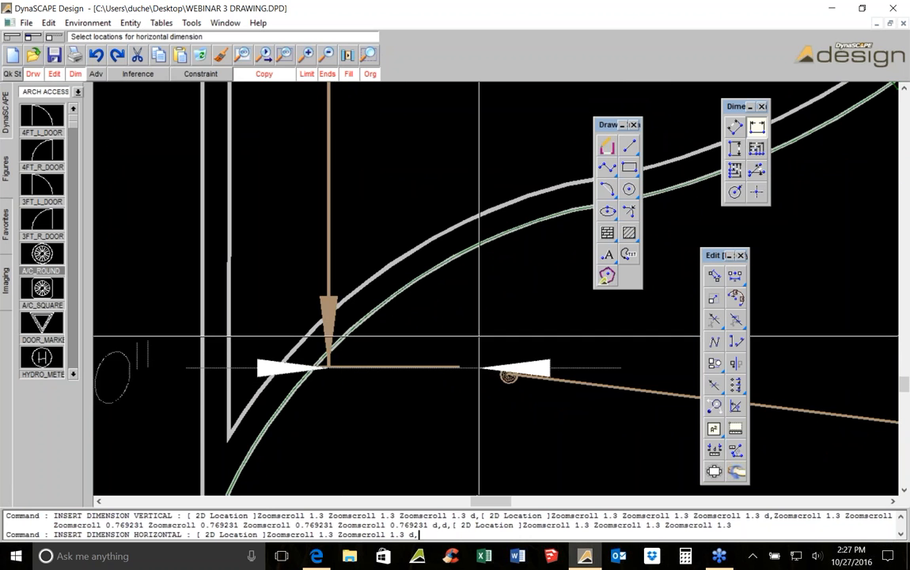
pyautogui.scroll(-2, 508, 366)
pyautogui.scroll(4, 508, 366)
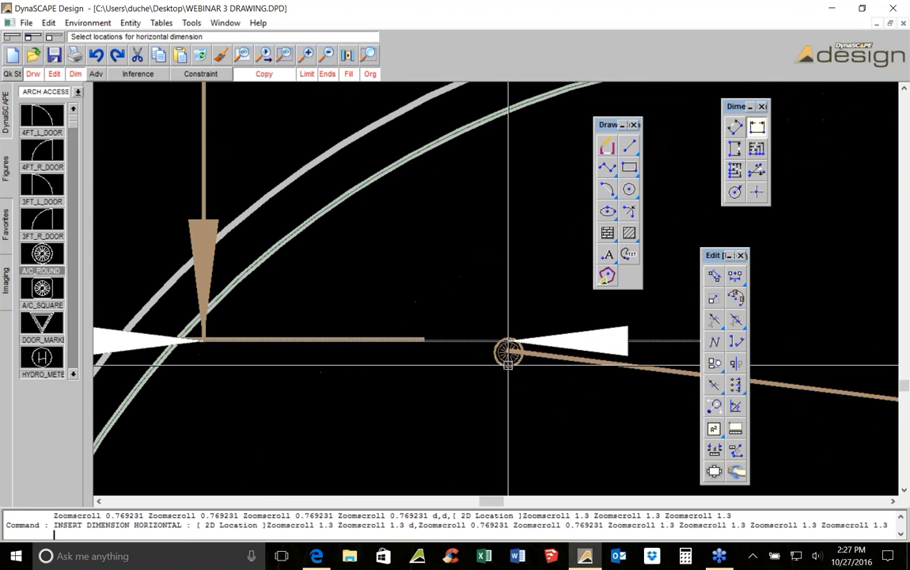
pyautogui.click(507, 350)
pyautogui.scroll(1, 191, 395)
pyautogui.scroll(-1, 492, 372)
pyautogui.scroll(-3, 459, 341)
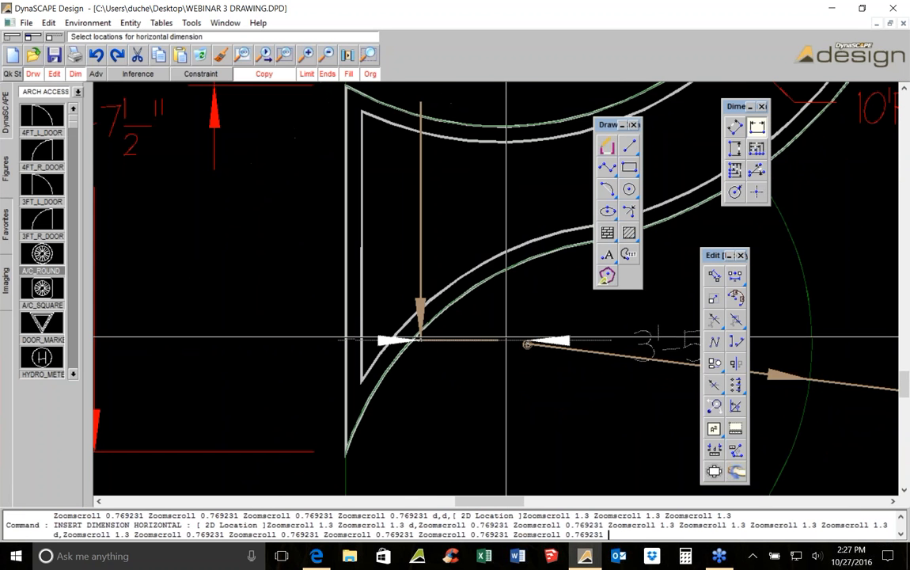
pyautogui.click(459, 341)
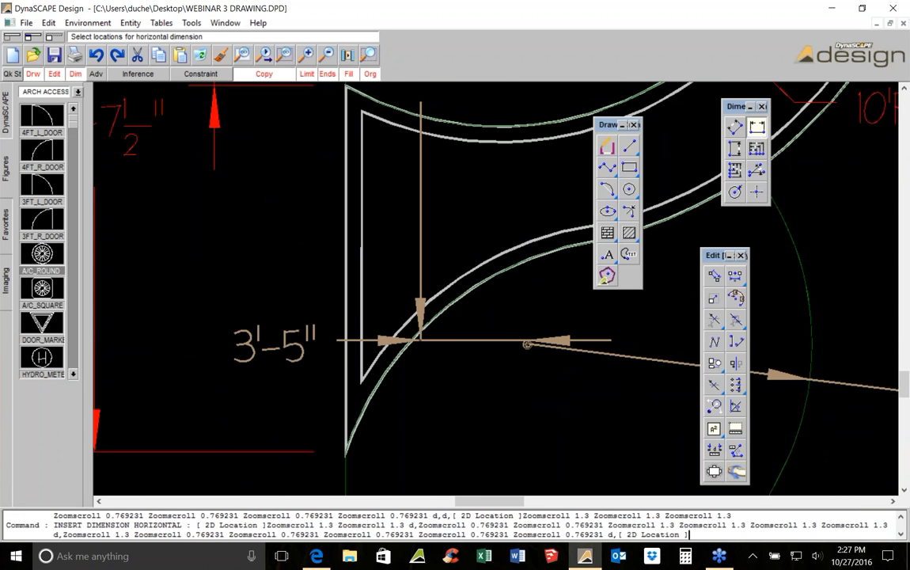
pyautogui.scroll(-3, 459, 340)
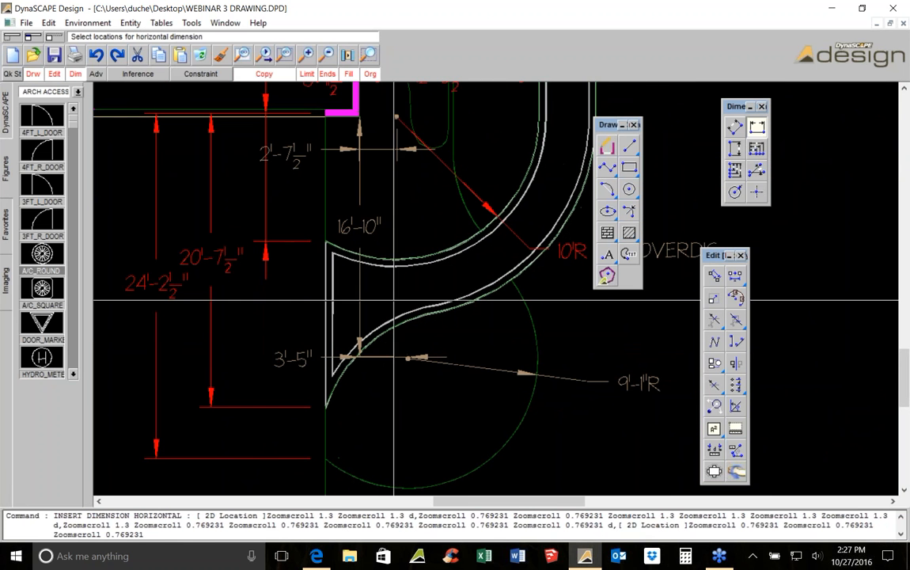
pyautogui.scroll(-1, 463, 352)
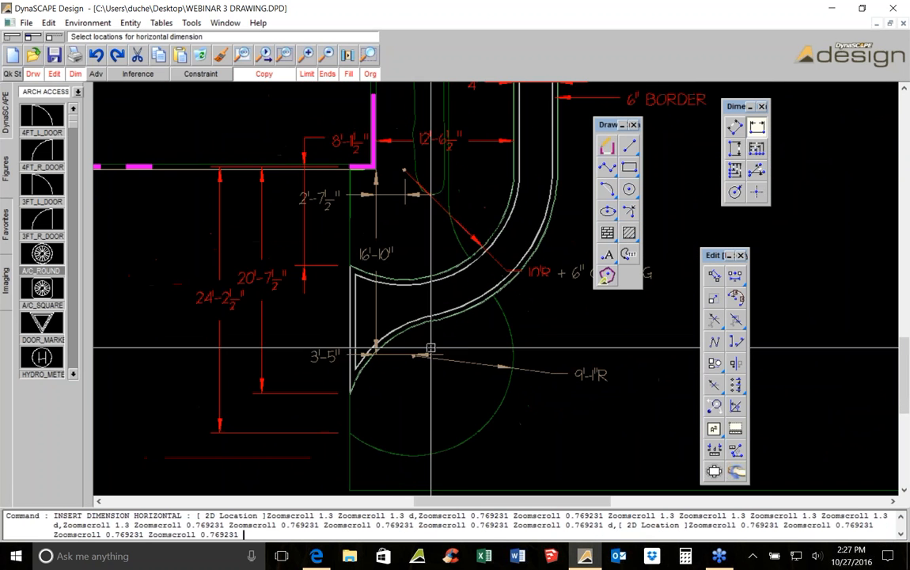
pyautogui.scroll(-3, 435, 368)
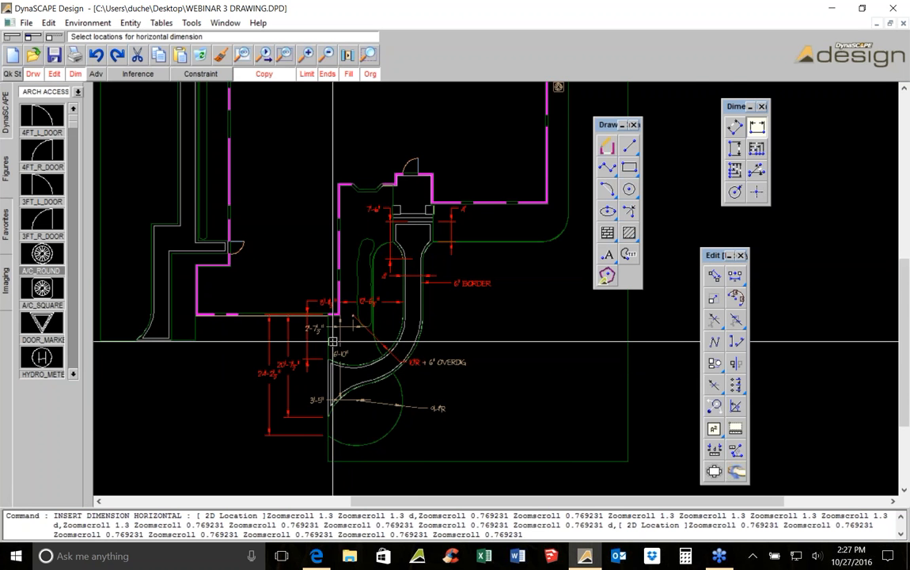
# Translate the vertical dimension beside the wall corner slightly to the left
pyautogui.scroll(4, 329, 350)
pyautogui.scroll(1, 328, 349)
pyautogui.scroll(-2, 279, 280)
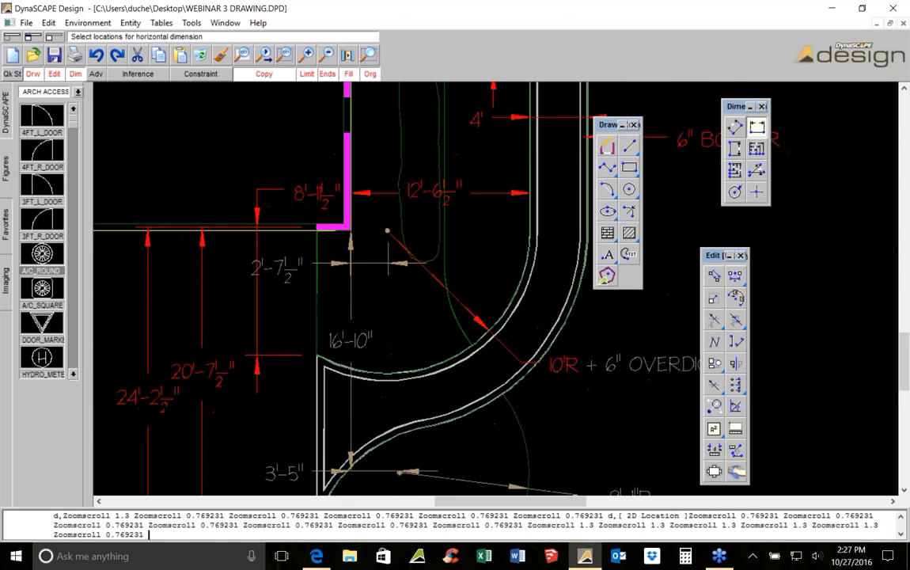
pyautogui.press('Escape')
pyautogui.click(262, 288)
pyautogui.scroll(1, 262, 285)
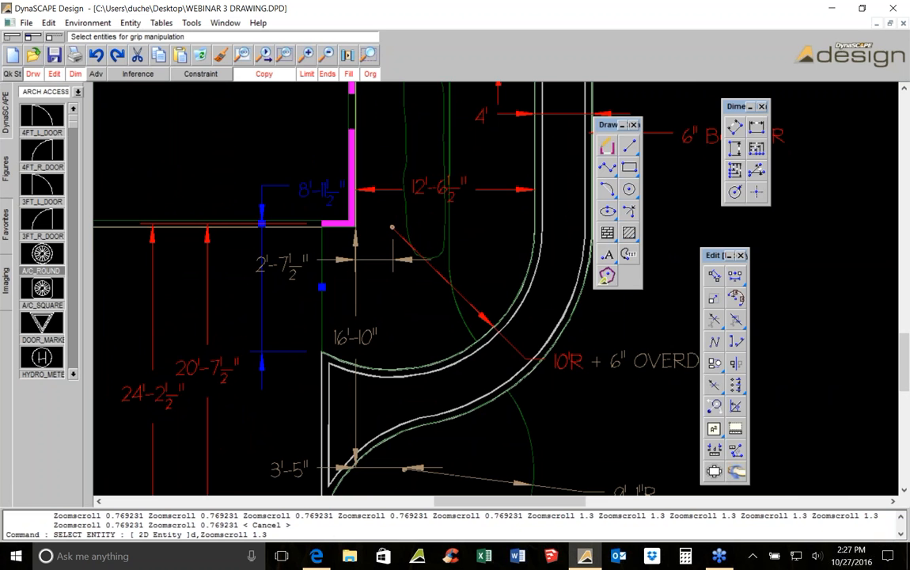
pyautogui.click(717, 274)
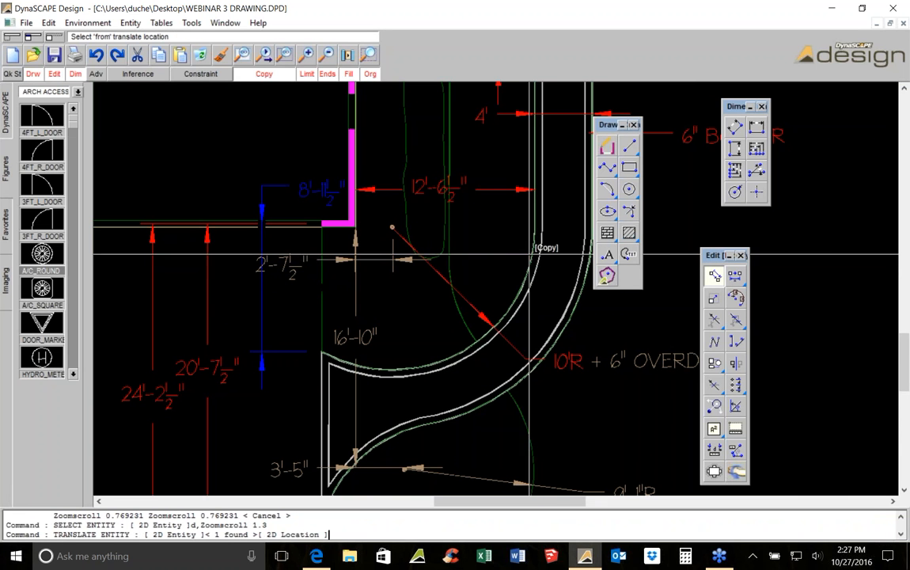
pyautogui.click(290, 245)
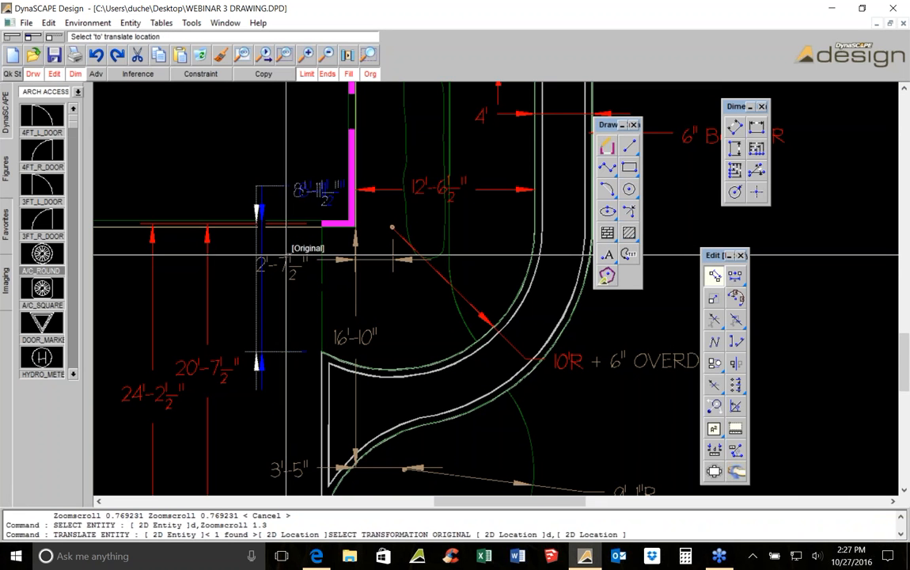
pyautogui.click(278, 246)
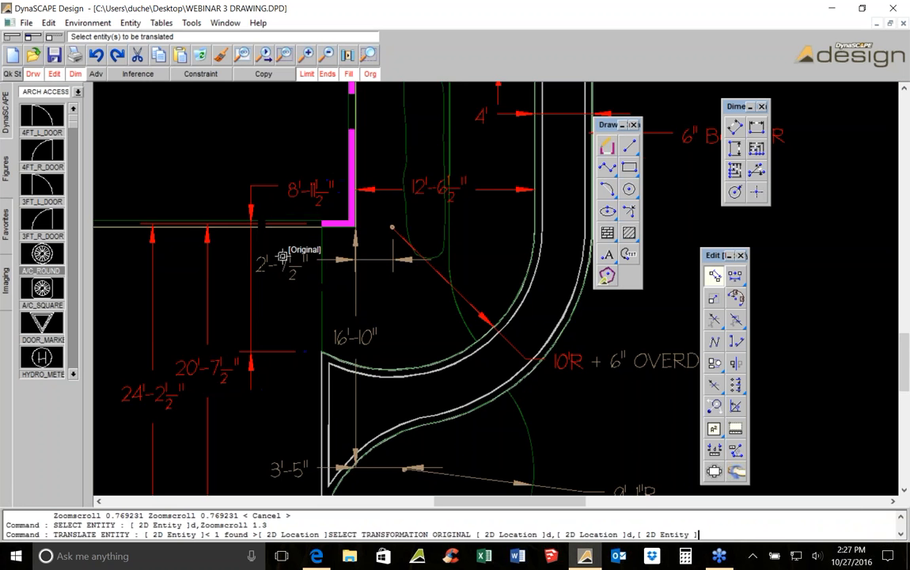
pyautogui.scroll(-1, 282, 255)
pyautogui.click(225, 309)
pyautogui.click(247, 341)
pyautogui.press('Escape')
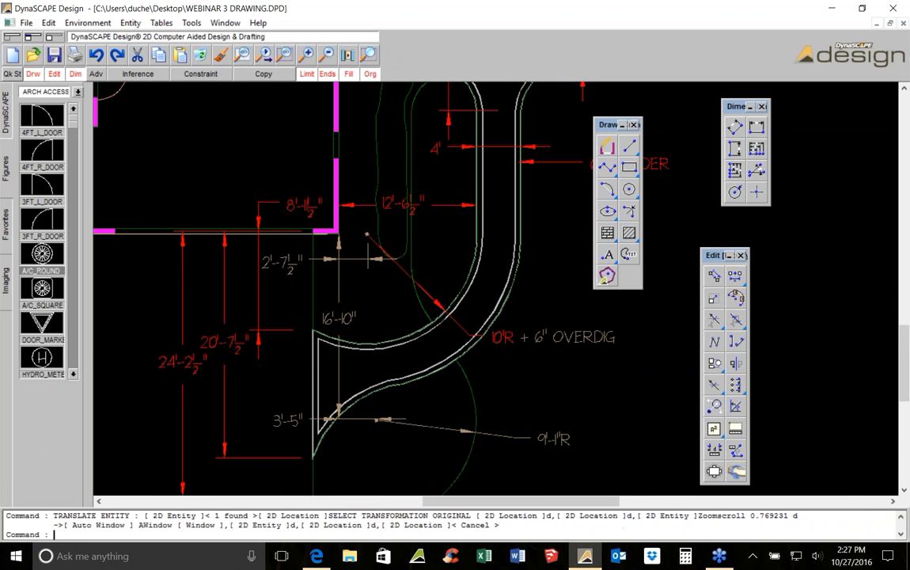
pyautogui.click(229, 445)
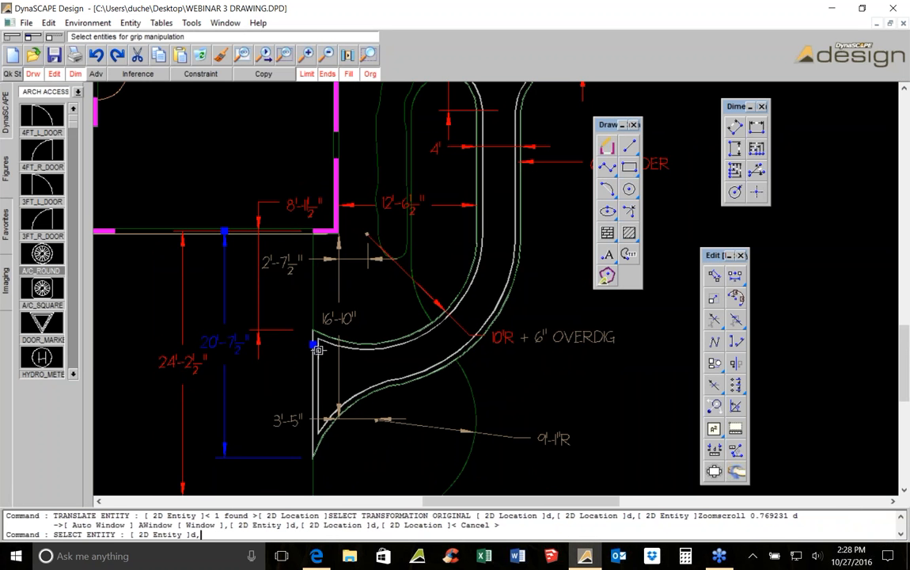
pyautogui.press('Escape')
pyautogui.scroll(-1, 458, 282)
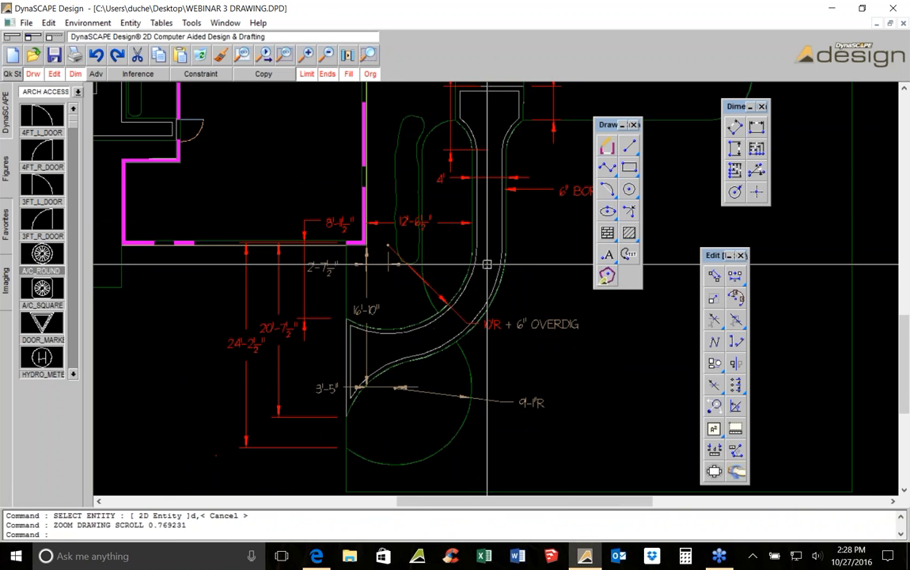
# Add a horizontal dimension across the upper walk from the planting bed edge to the walk's outer edge
pyautogui.scroll(2, 475, 231)
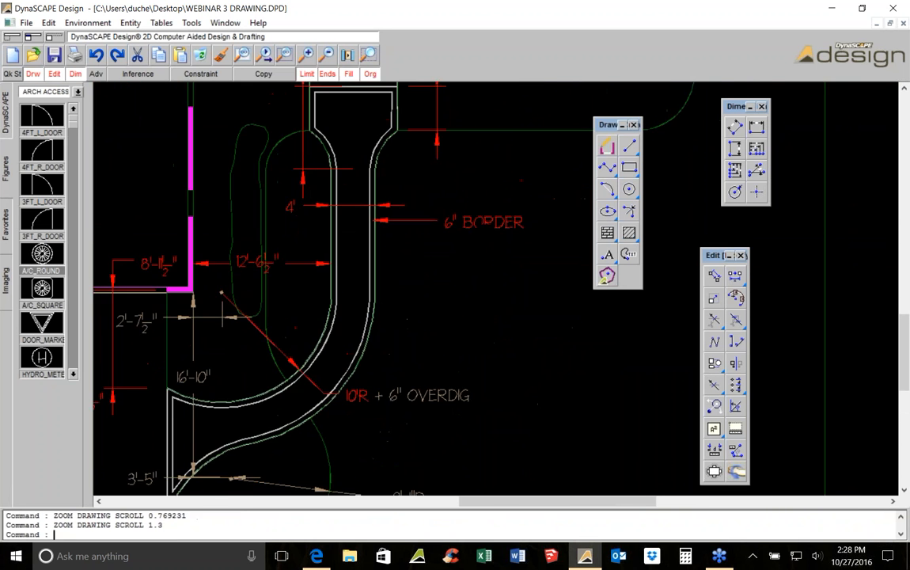
pyautogui.scroll(-1, 475, 231)
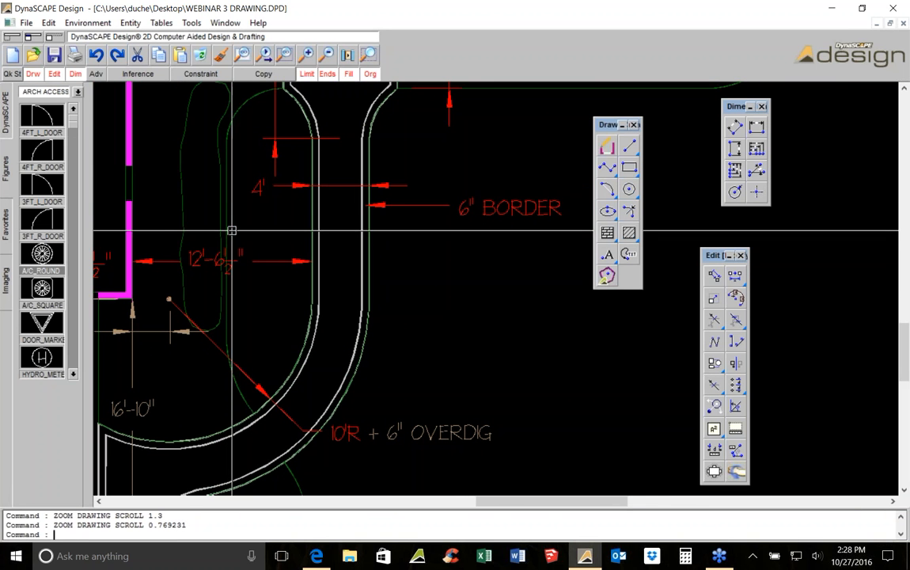
pyautogui.click(756, 127)
pyautogui.scroll(2, 339, 221)
pyautogui.scroll(1, 340, 220)
pyautogui.click(280, 224)
pyautogui.moveTo(291, 222); pyautogui.dragTo(581, 205, button='middle')
pyautogui.scroll(-1, 582, 205)
pyautogui.scroll(-2, 459, 206)
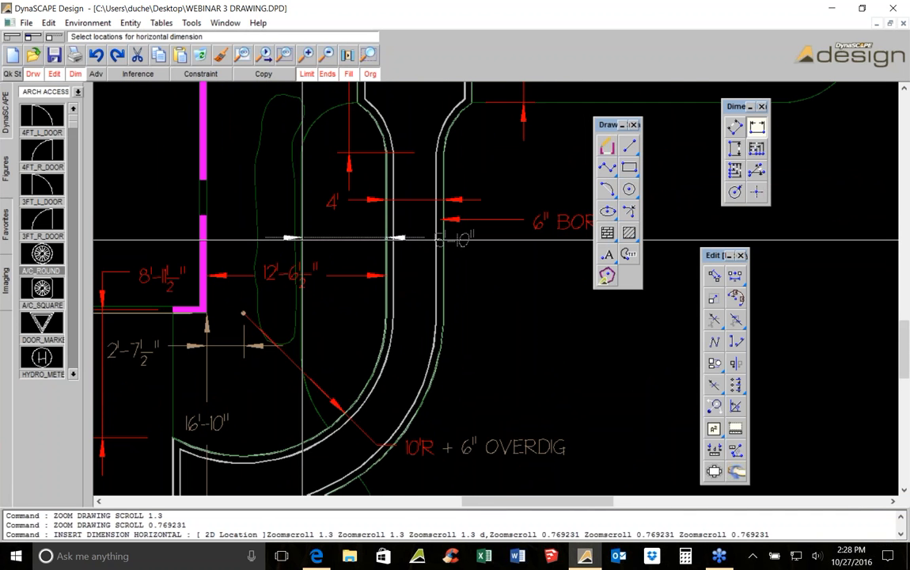
pyautogui.scroll(2, 301, 238)
pyautogui.click(300, 239)
pyautogui.scroll(-1, 397, 234)
pyautogui.click(384, 252)
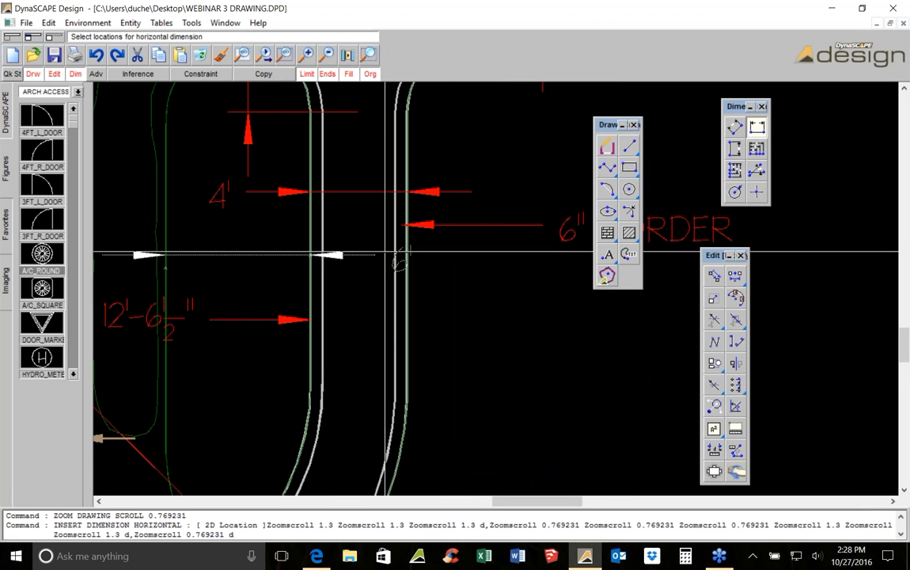
pyautogui.click(444, 254)
pyautogui.scroll(-1, 534, 253)
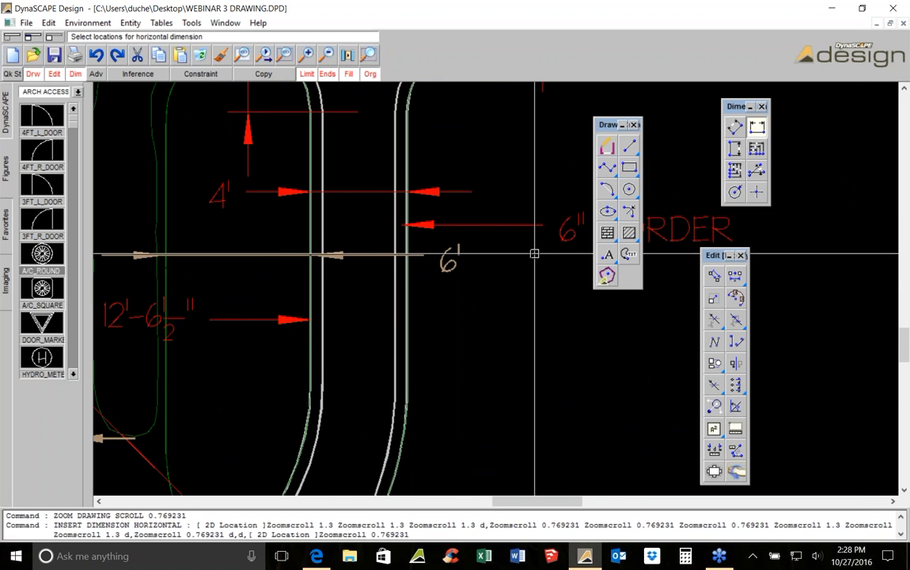
pyautogui.scroll(-2, 535, 253)
pyautogui.scroll(1, 446, 259)
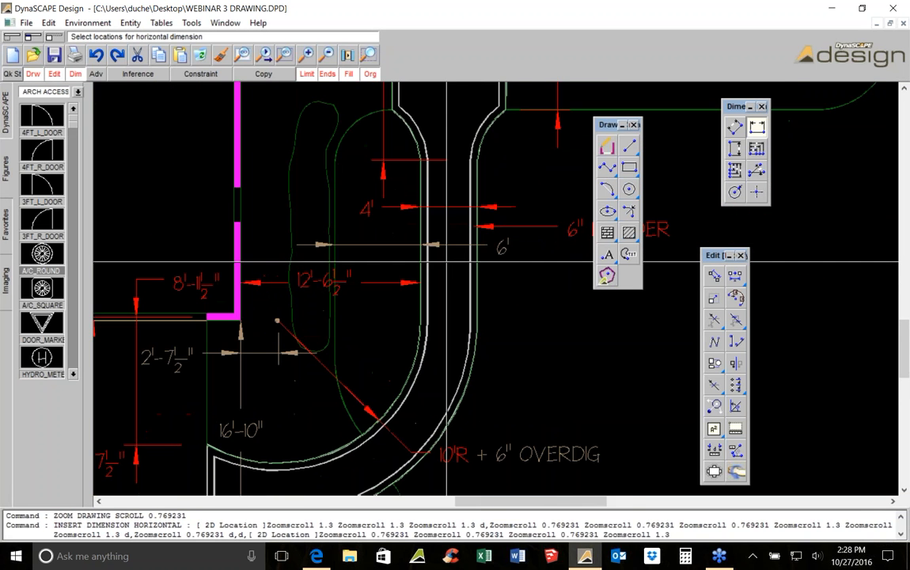
# Add a linear dimension from the walk's corner to the inner curve of the walk below the 10'R arc
pyautogui.moveTo(447, 409); pyautogui.dragTo(433, 300, button='middle')
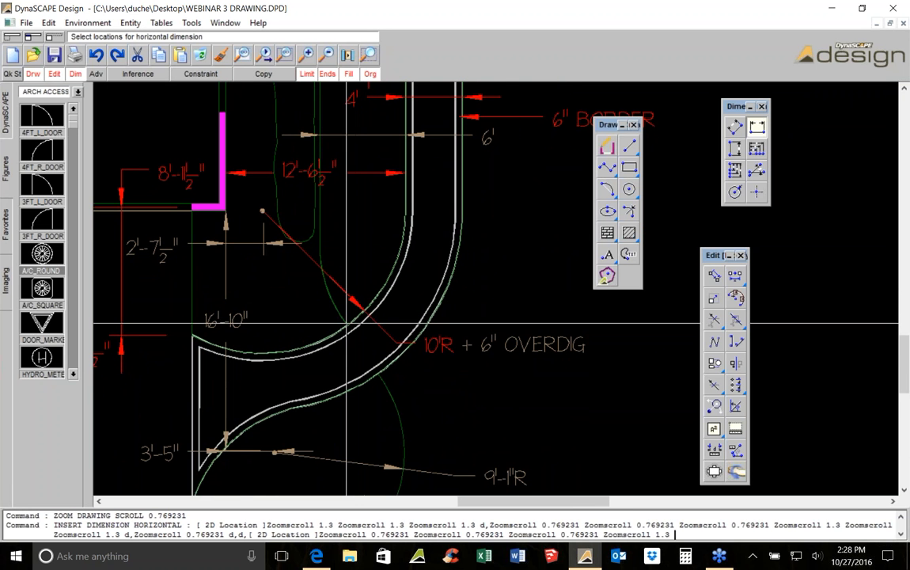
pyautogui.click(735, 128)
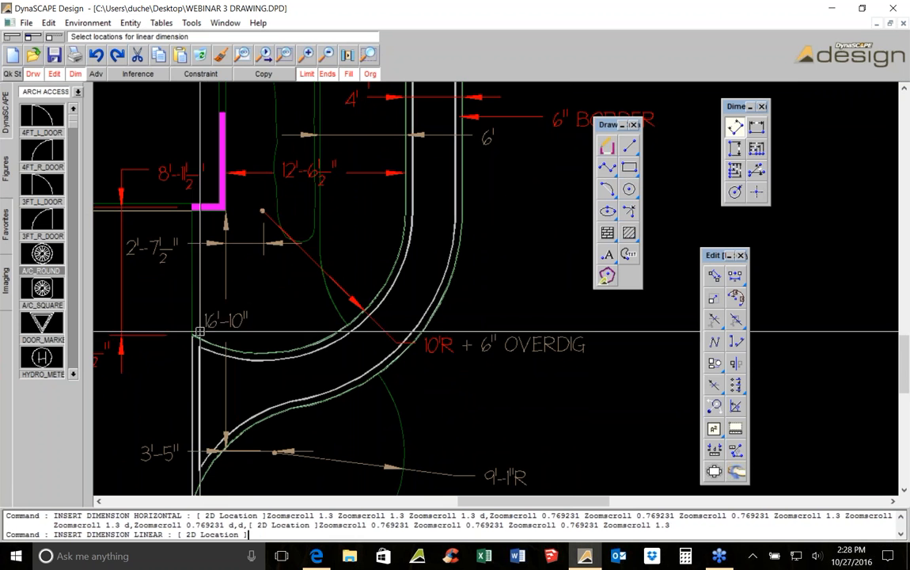
pyautogui.click(349, 324)
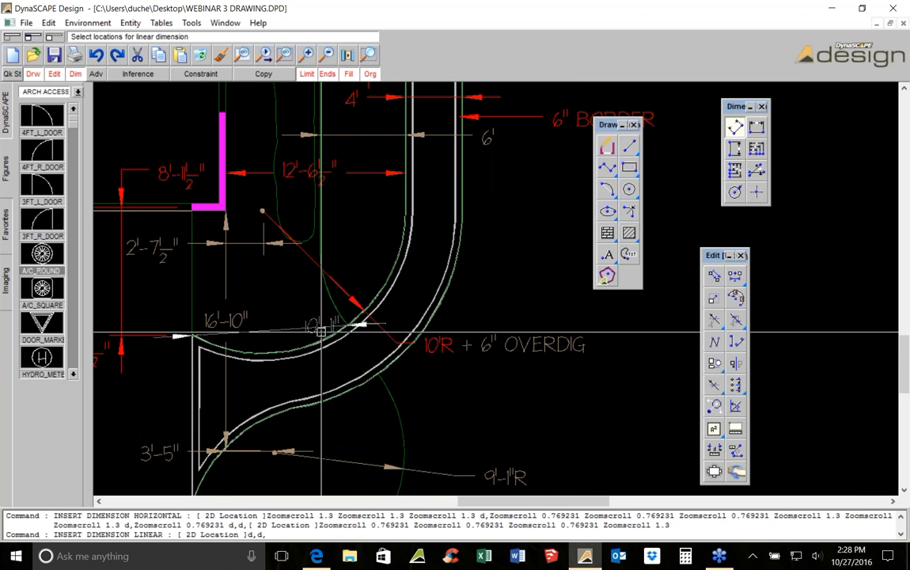
pyautogui.click(262, 337)
pyautogui.scroll(-2, 250, 337)
pyautogui.scroll(-2, 329, 376)
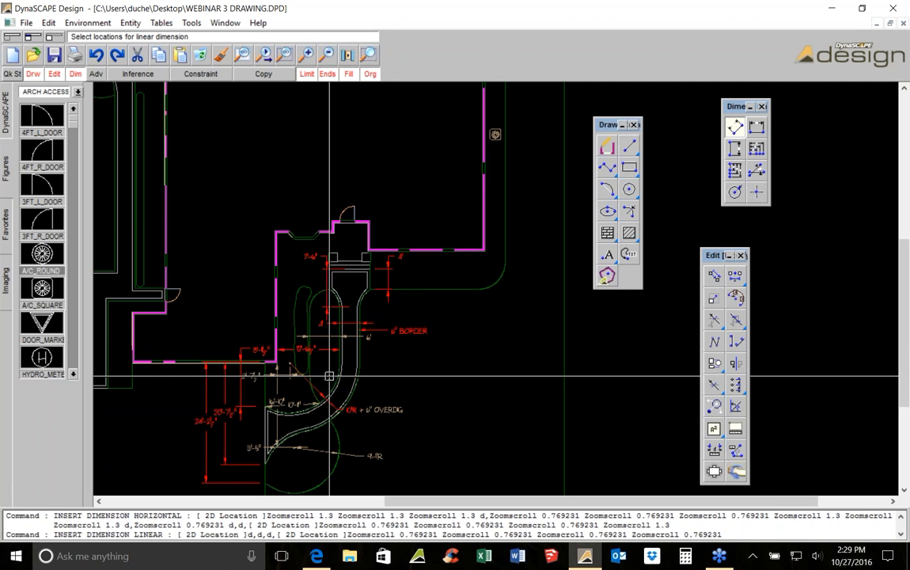
# Add a horizontal dimension from the side walk's outer edge to the house wall
pyautogui.scroll(-5, 308, 370)
pyautogui.scroll(4, 287, 261)
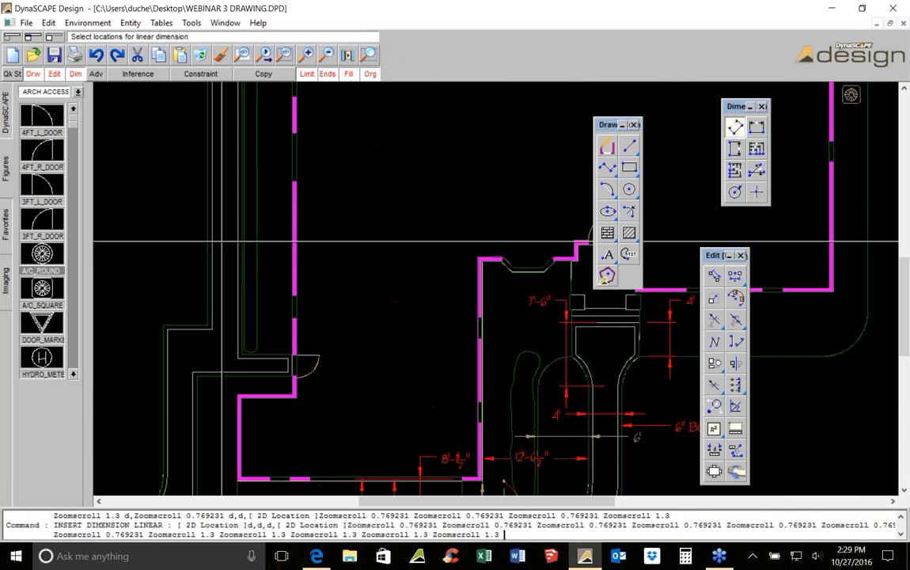
pyautogui.scroll(1, 383, 250)
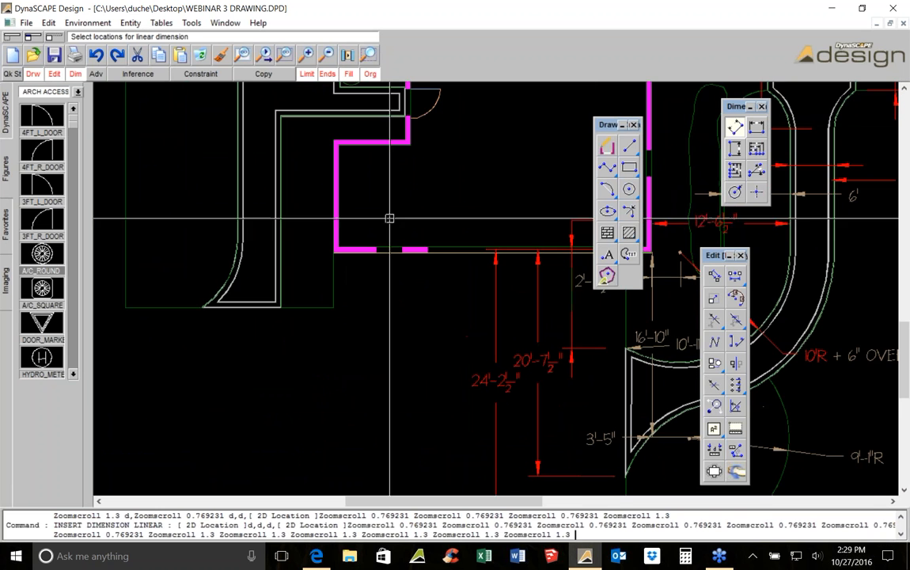
pyautogui.click(757, 127)
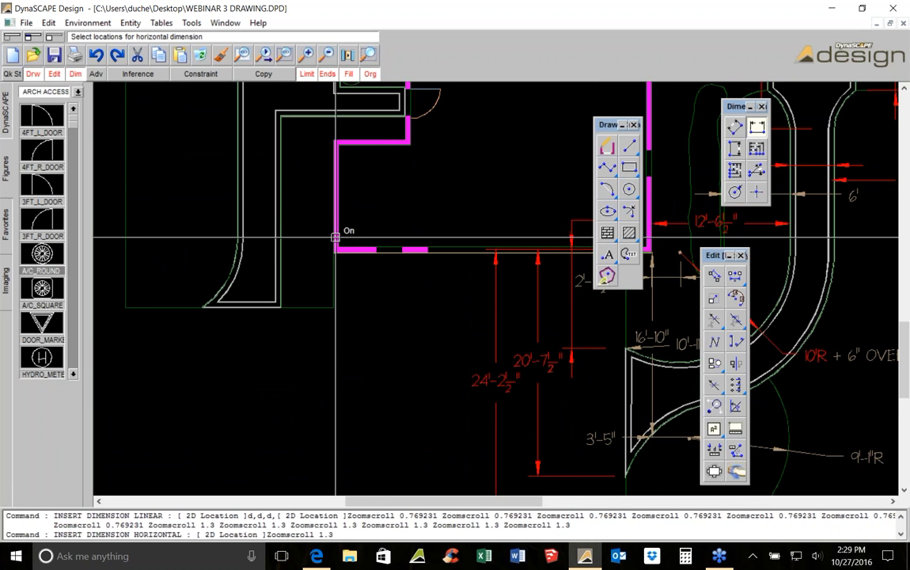
pyautogui.scroll(3, 316, 204)
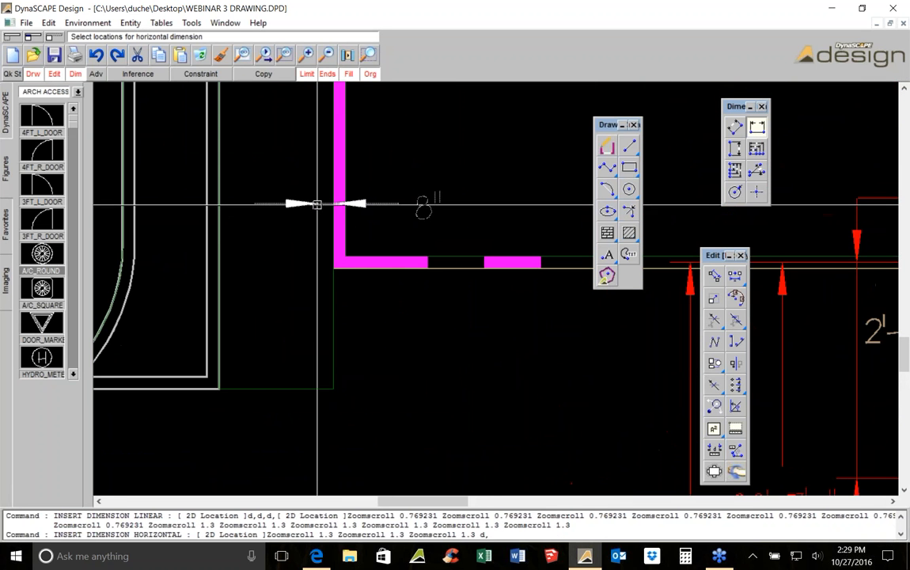
pyautogui.click(222, 204)
pyautogui.click(443, 203)
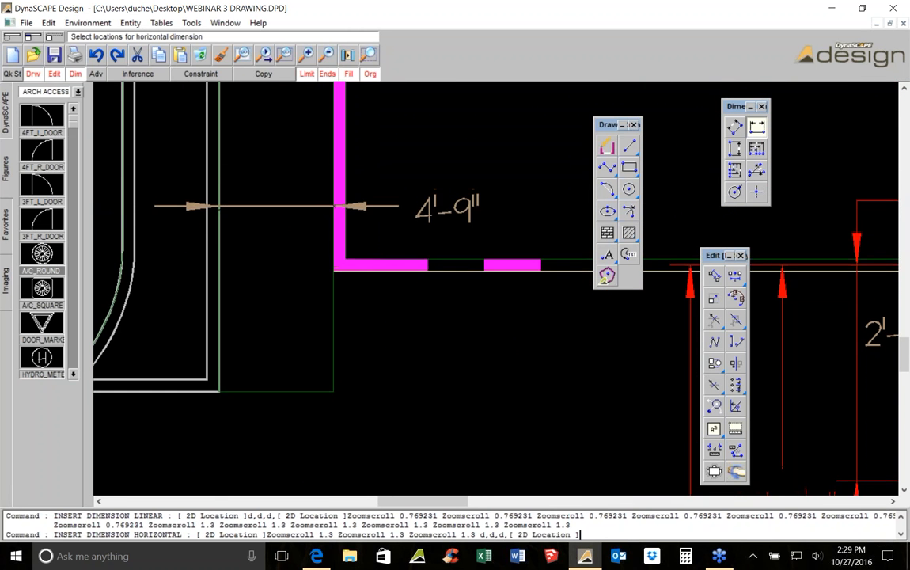
# Add a horizontal dimension between the side walk and the house wall farther up the plan
pyautogui.scroll(-4, 374, 202)
pyautogui.moveTo(373, 202); pyautogui.dragTo(350, 289, button='middle')
pyautogui.scroll(2, 349, 288)
pyautogui.click(327, 282)
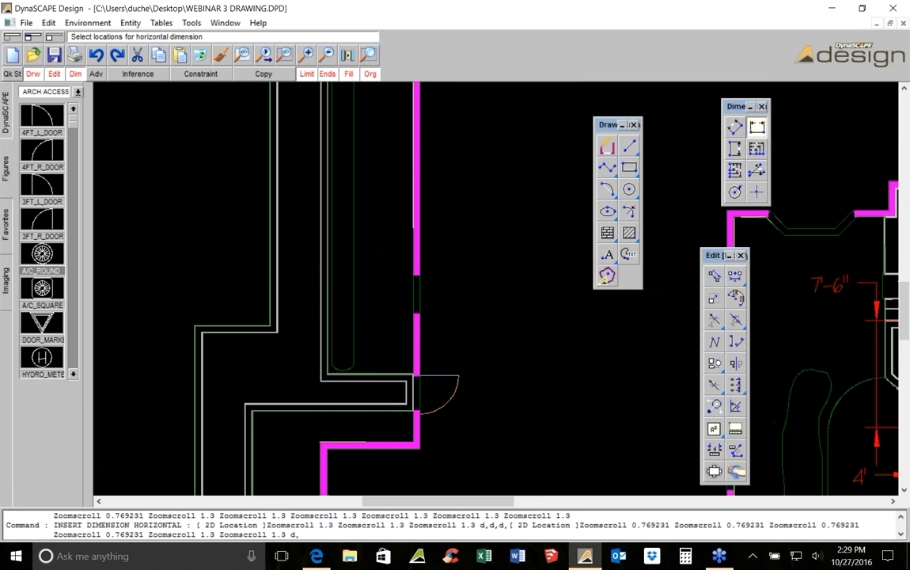
pyautogui.click(413, 262)
pyautogui.click(421, 258)
# Add a vertical dimension from the midpoint of the terrace steps to the top of the arched seating bay
pyautogui.scroll(-3, 434, 221)
pyautogui.moveTo(433, 222); pyautogui.dragTo(439, 369, button='middle')
pyautogui.scroll(-1, 438, 373)
pyautogui.moveTo(475, 152); pyautogui.dragTo(367, 201, button='middle')
pyautogui.scroll(2, 366, 201)
pyautogui.scroll(1, 417, 222)
pyautogui.scroll(-1, 387, 247)
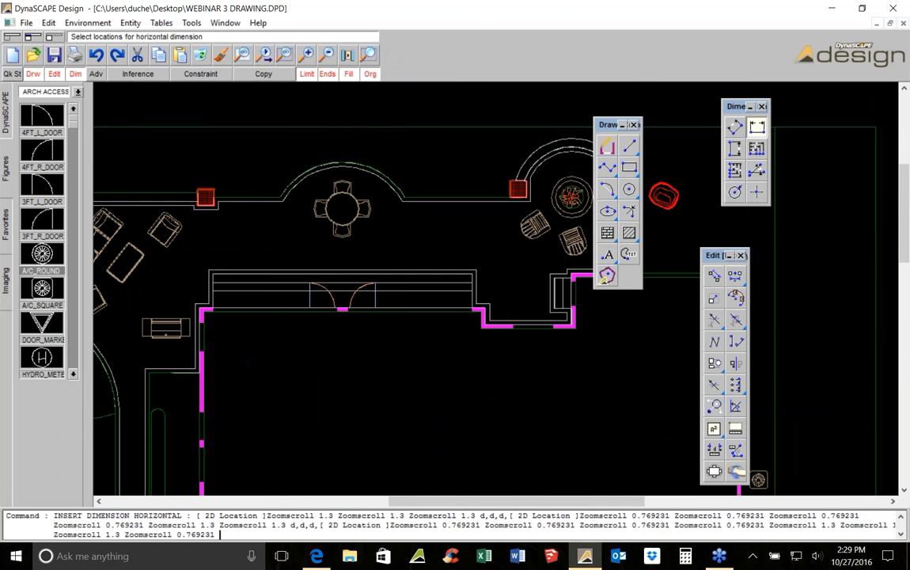
pyautogui.click(736, 150)
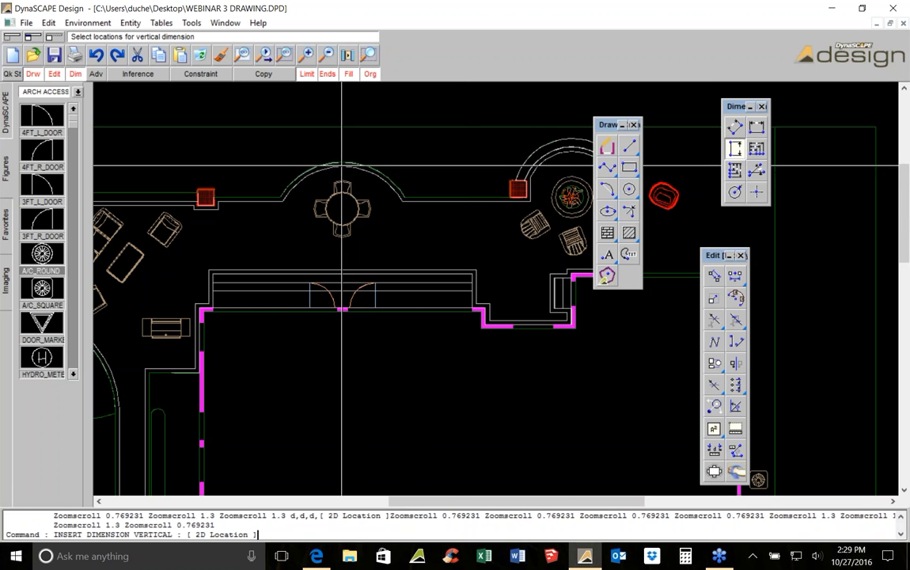
pyautogui.scroll(1, 348, 293)
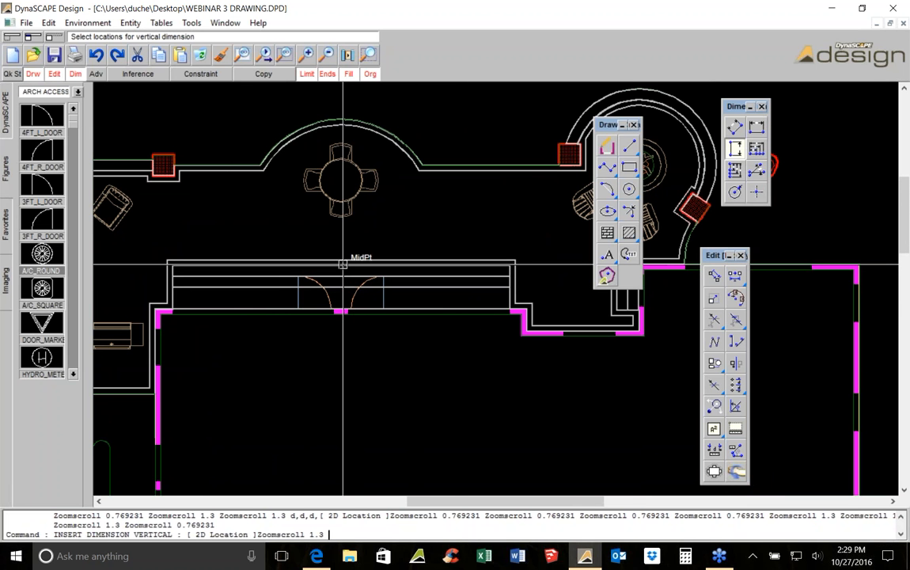
pyautogui.click(343, 264)
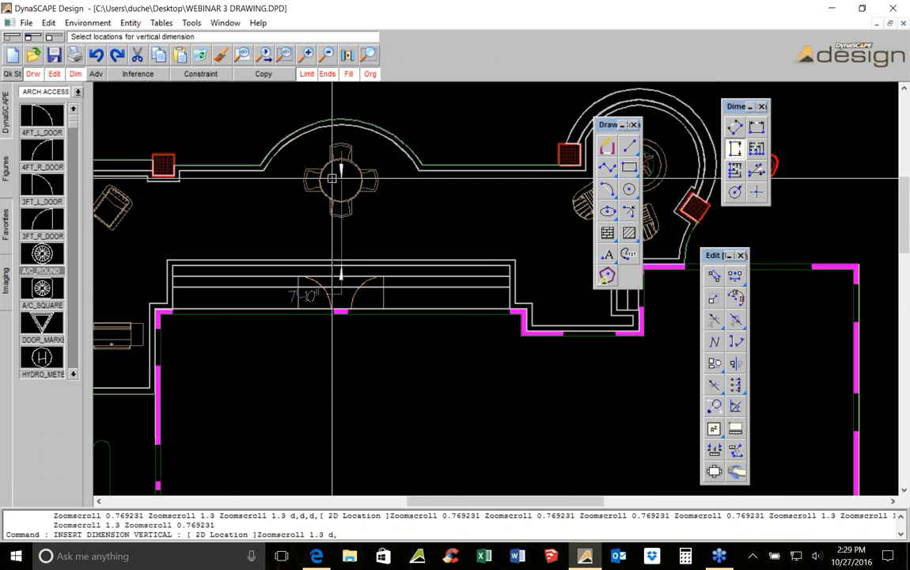
pyautogui.scroll(2, 341, 143)
pyautogui.click(351, 106)
pyautogui.click(351, 205)
pyautogui.press('Escape')
# Delete the table set in the arched bay and the two chairs beside the round planter
pyautogui.click(392, 176)
pyautogui.scroll(-2, 389, 189)
pyautogui.scroll(-1, 389, 179)
pyautogui.moveTo(581, 215); pyautogui.dragTo(445, 214, button='middle')
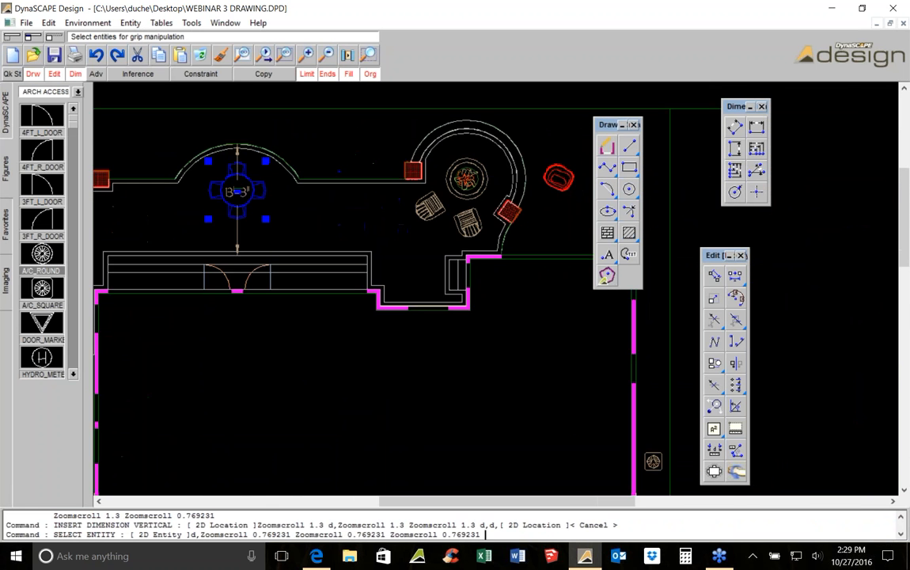
pyautogui.scroll(1, 445, 214)
pyautogui.click(470, 222)
pyautogui.click(427, 208)
pyautogui.click(201, 56)
# Window-select and delete the remaining patio seating furniture
pyautogui.scroll(1, 242, 203)
pyautogui.moveTo(242, 203); pyautogui.dragTo(524, 172, button='middle')
pyautogui.scroll(-2, 408, 236)
pyautogui.click(382, 309)
pyautogui.click(208, 170)
pyautogui.click(289, 269)
pyautogui.moveTo(306, 218); pyautogui.dragTo(256, 237, button='middle')
pyautogui.scroll(-3, 256, 237)
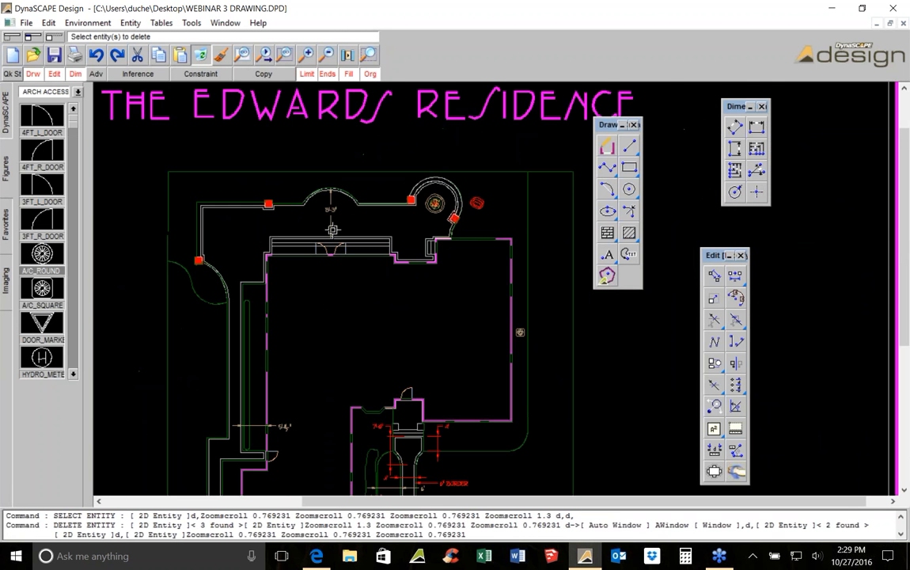
# Add a radius dimension to the inner curve of the circular bay wall around the planter
pyautogui.scroll(4, 331, 194)
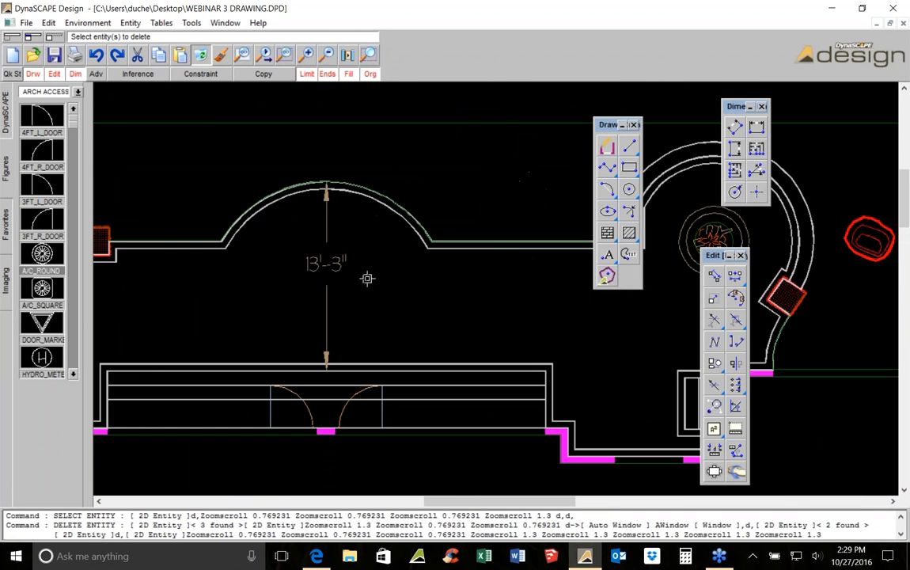
pyautogui.moveTo(708, 233); pyautogui.dragTo(376, 203, button='middle')
pyautogui.scroll(-1, 376, 202)
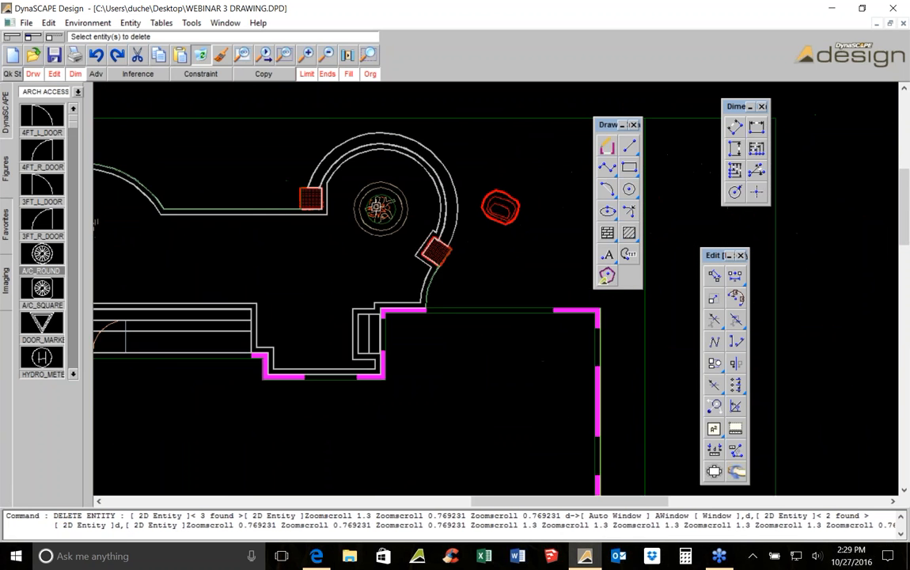
pyautogui.scroll(1, 376, 202)
pyautogui.scroll(-1, 403, 261)
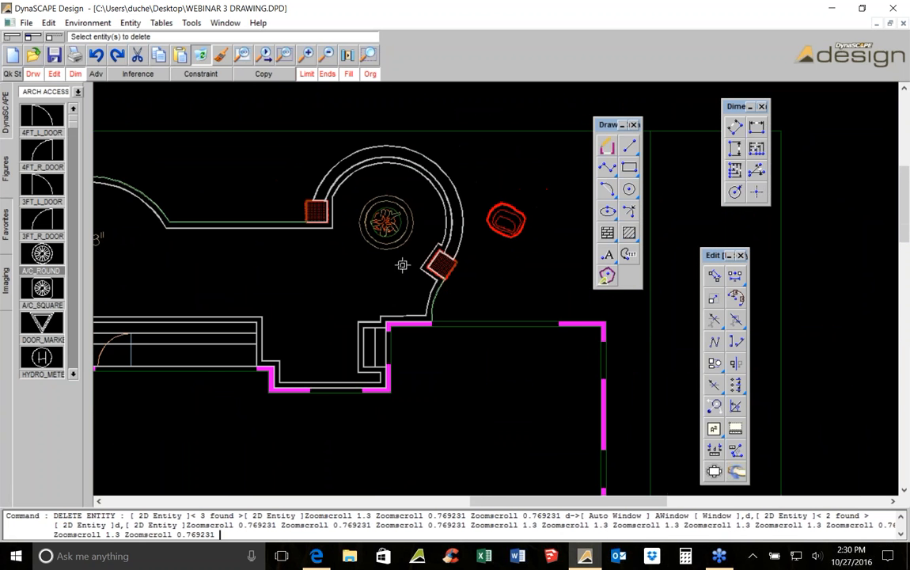
pyautogui.scroll(1, 396, 257)
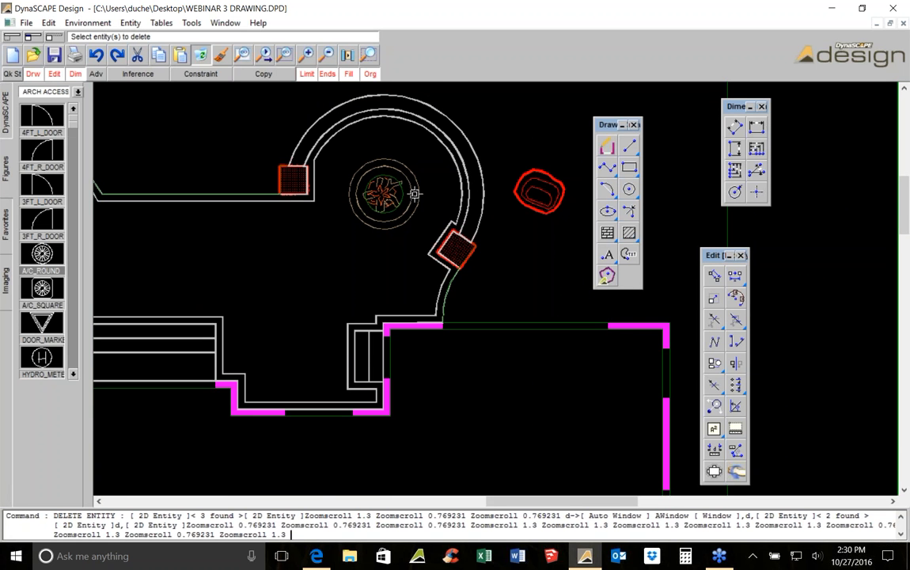
pyautogui.scroll(1, 400, 184)
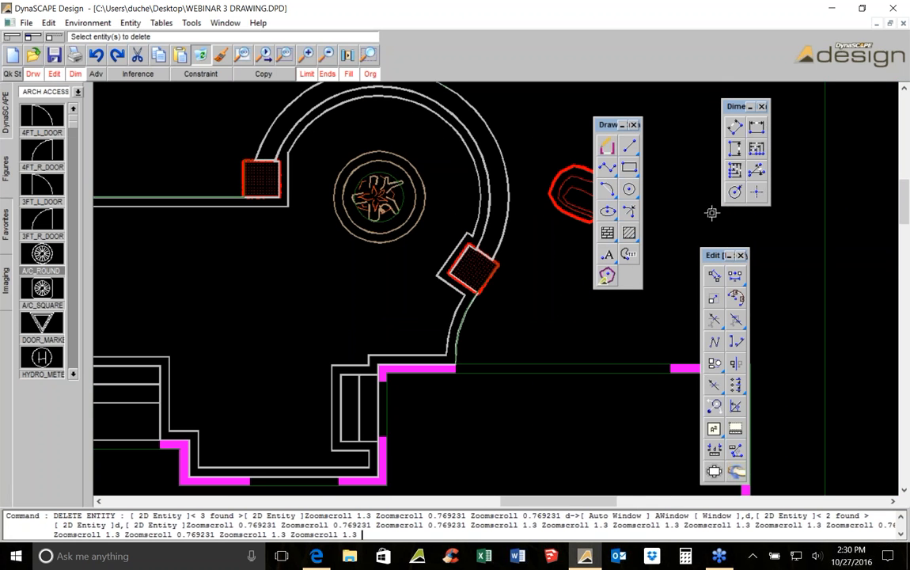
pyautogui.click(736, 192)
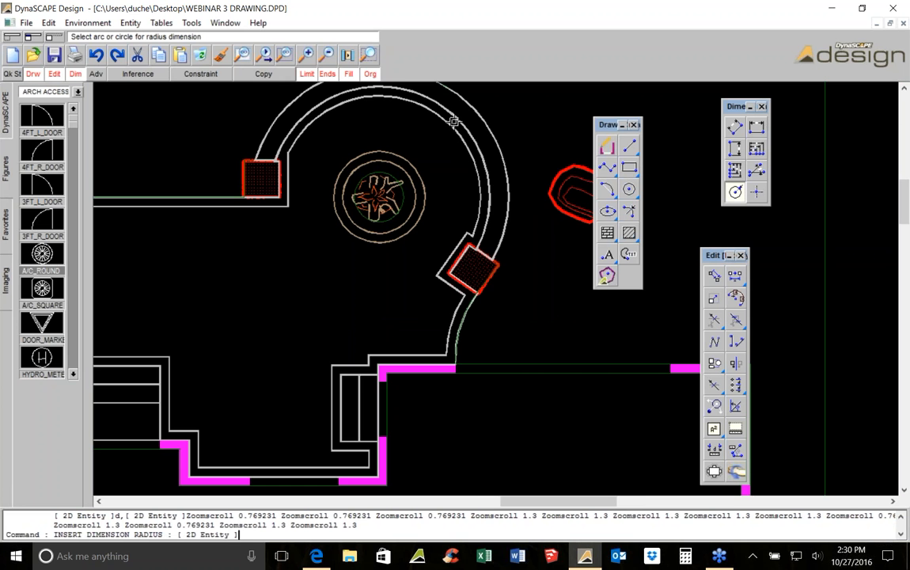
pyautogui.click(314, 109)
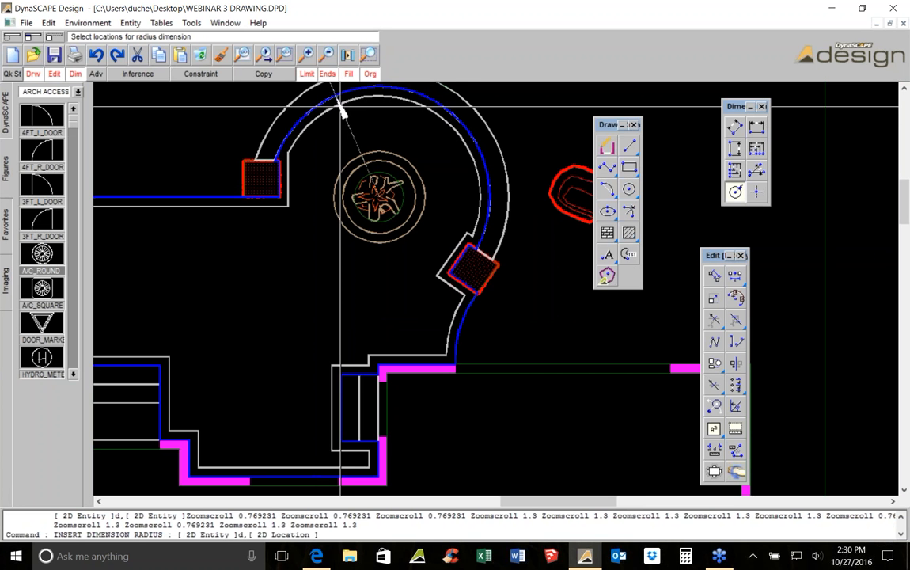
pyautogui.click(508, 121)
pyautogui.scroll(4, 386, 192)
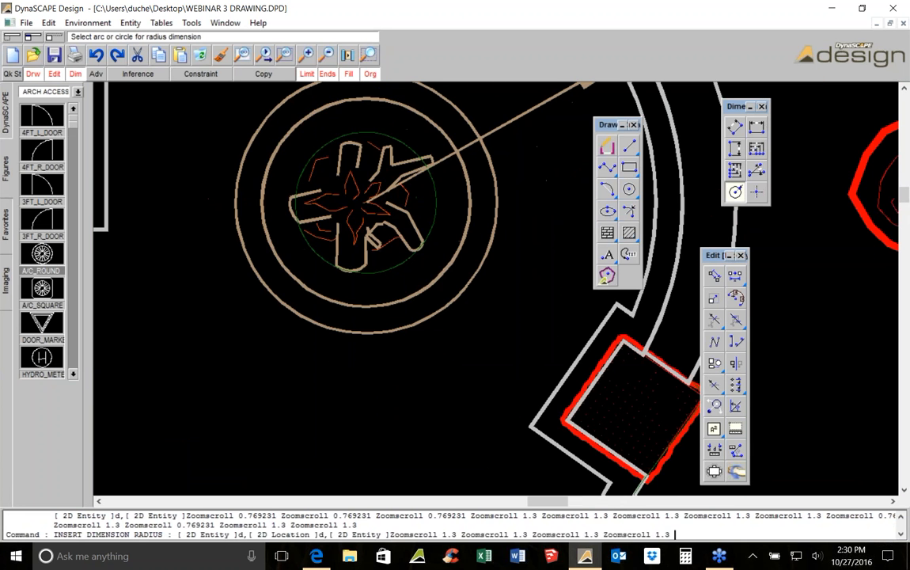
pyautogui.press('Escape')
# Delete the radius dimension just placed on the circular bay wall
pyautogui.click(368, 216)
pyautogui.scroll(-1, 369, 216)
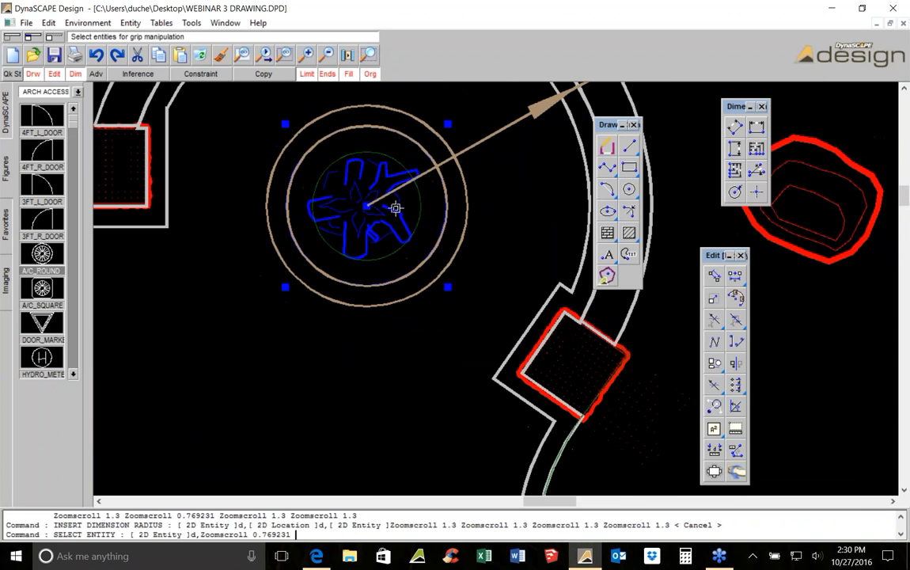
pyautogui.press('Escape')
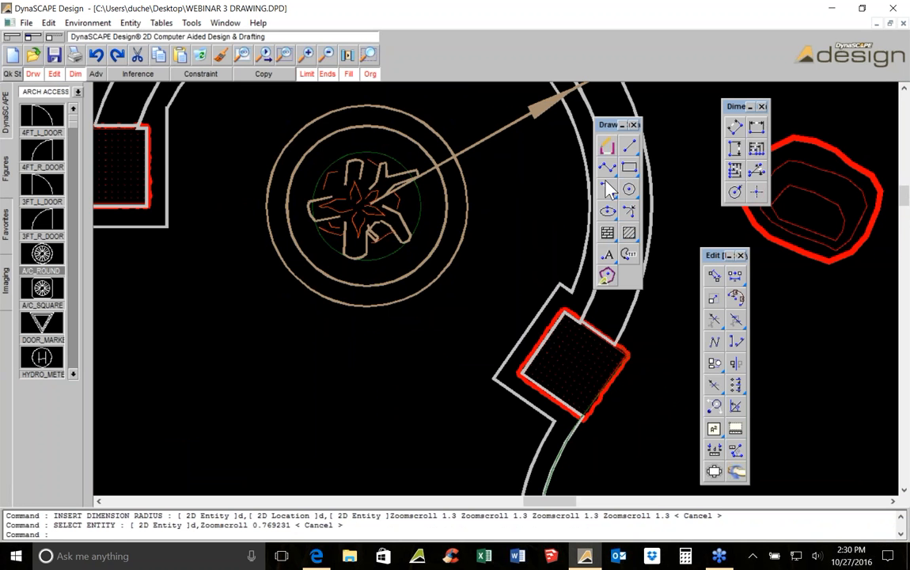
pyautogui.moveTo(566, 159); pyautogui.dragTo(374, 253, button='middle')
pyautogui.scroll(-2, 372, 252)
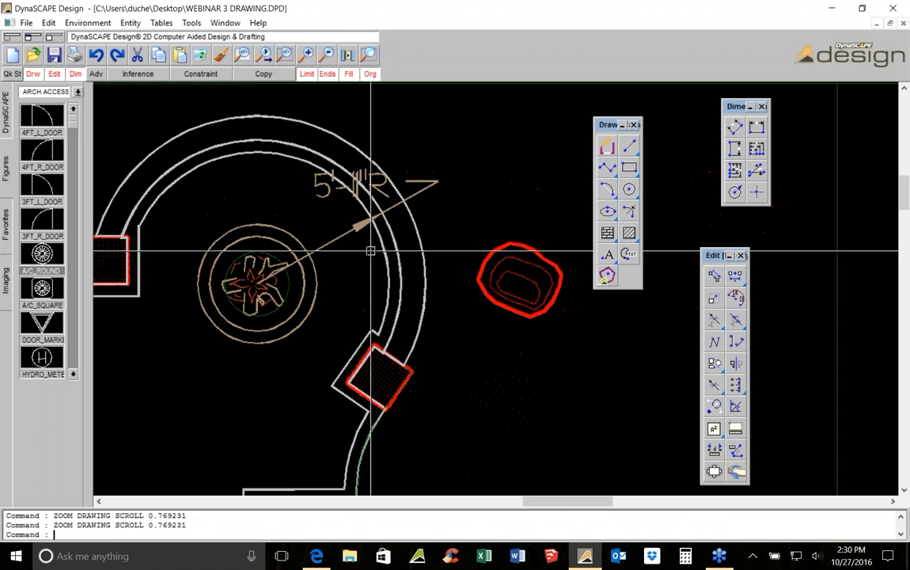
pyautogui.press('Escape')
pyautogui.click(356, 191)
pyautogui.click(356, 190)
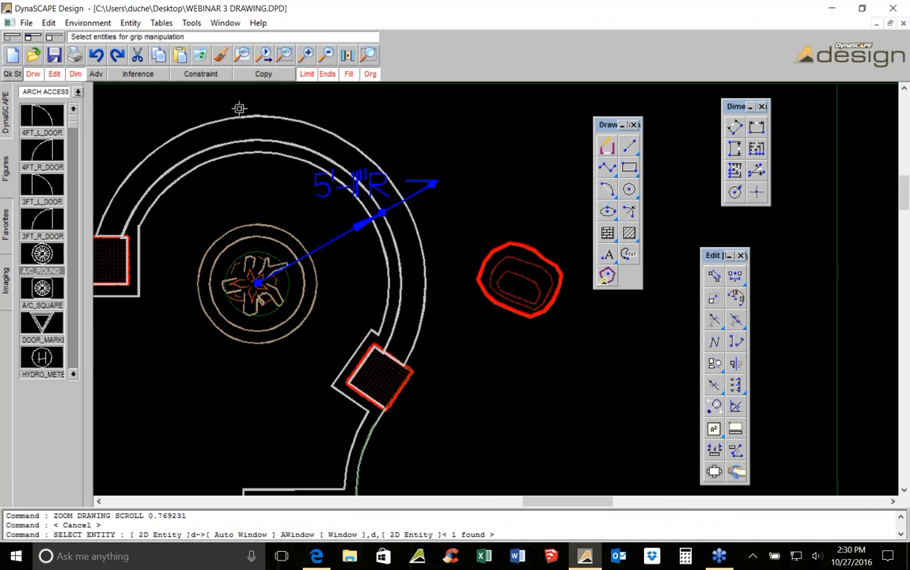
pyautogui.click(201, 58)
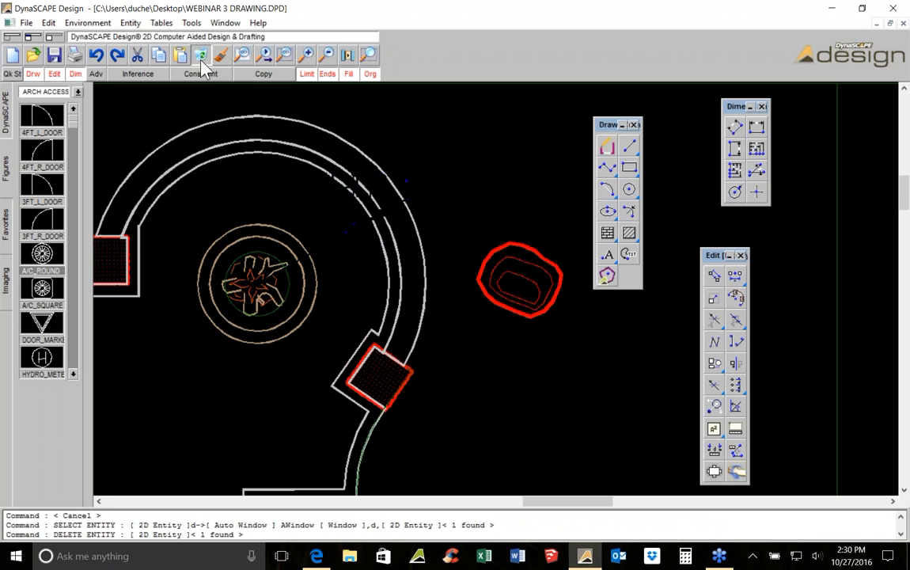
# Add a radius dimension to the inner curve of the circular bay wall, with its label above right
pyautogui.click(735, 191)
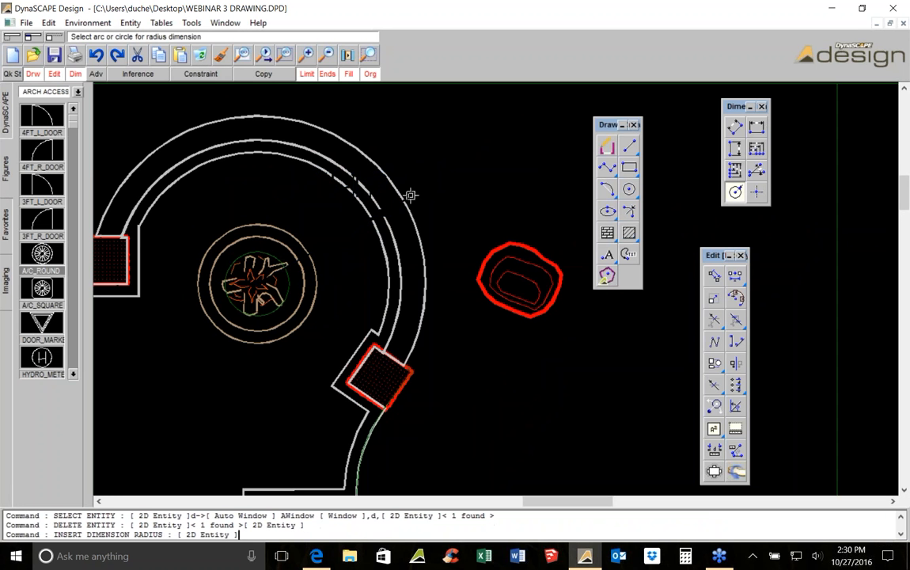
pyautogui.click(352, 176)
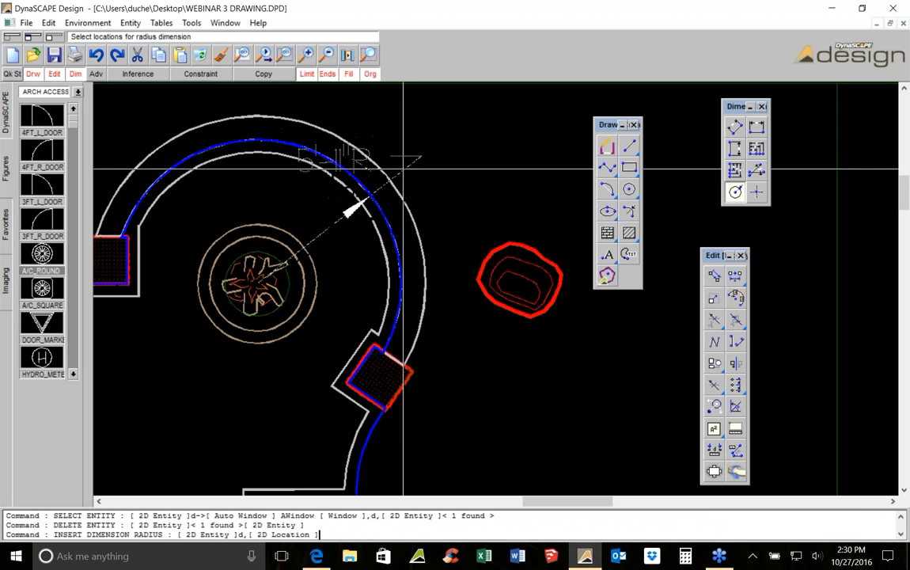
pyautogui.click(450, 152)
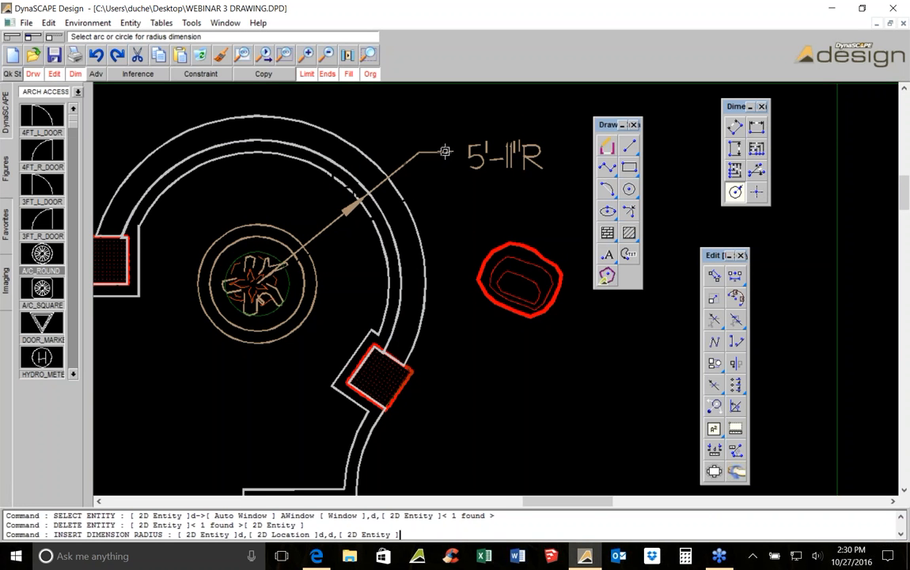
# Add a radius dimension to the outer curve of the circular bay wall, labelled above the first one
pyautogui.scroll(-2, 445, 150)
pyautogui.moveTo(443, 149); pyautogui.dragTo(366, 226, button='middle')
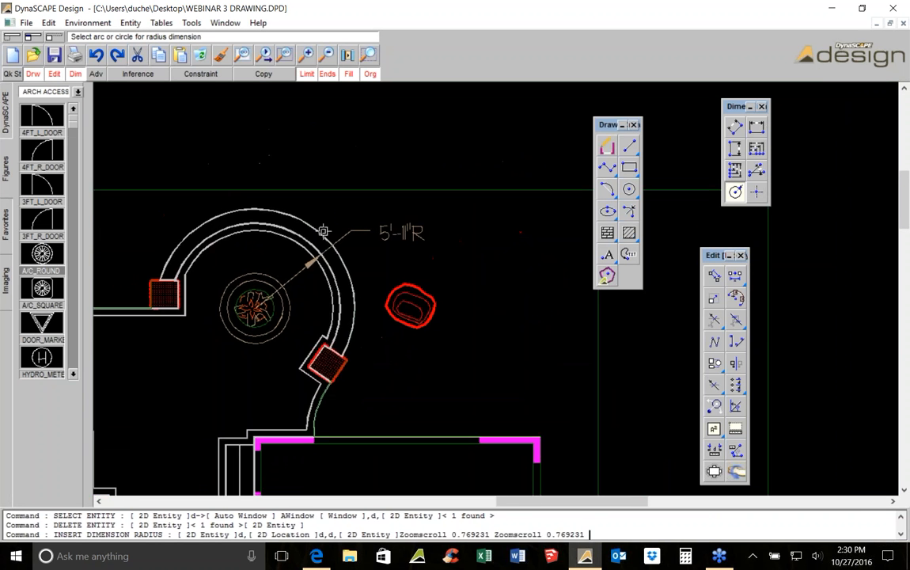
pyautogui.scroll(2, 304, 241)
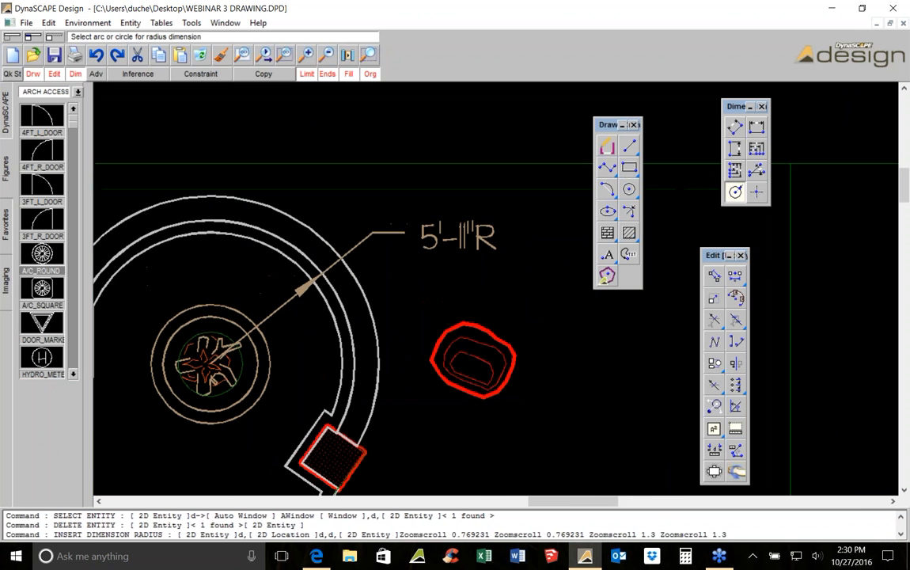
pyautogui.click(293, 219)
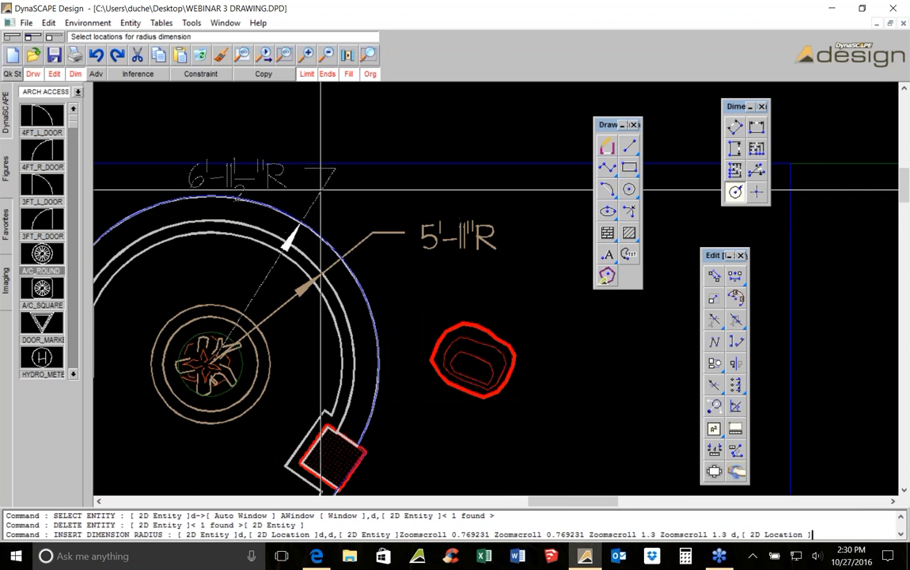
pyautogui.click(371, 182)
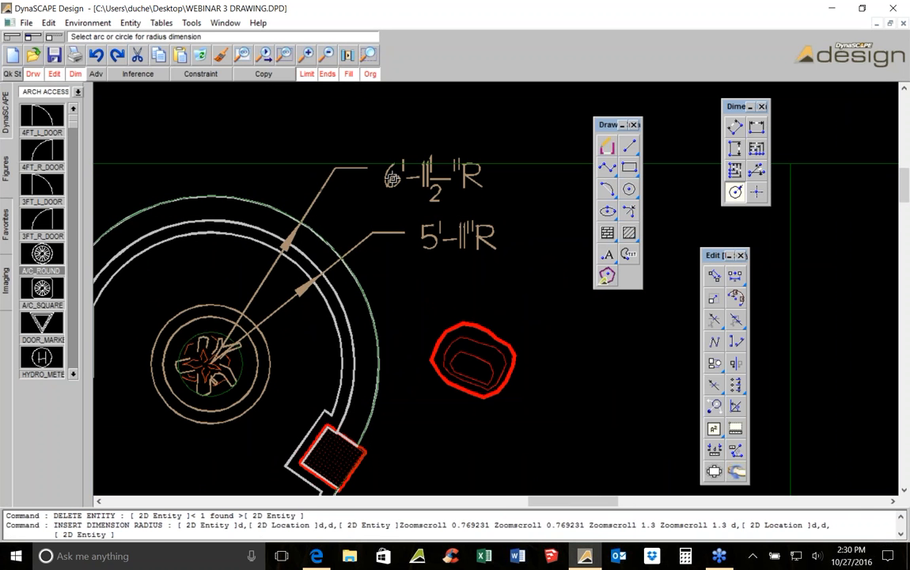
pyautogui.scroll(-2, 381, 219)
pyautogui.moveTo(343, 363); pyautogui.dragTo(364, 254, button='middle')
pyautogui.moveTo(312, 173); pyautogui.dragTo(280, 252, button='middle')
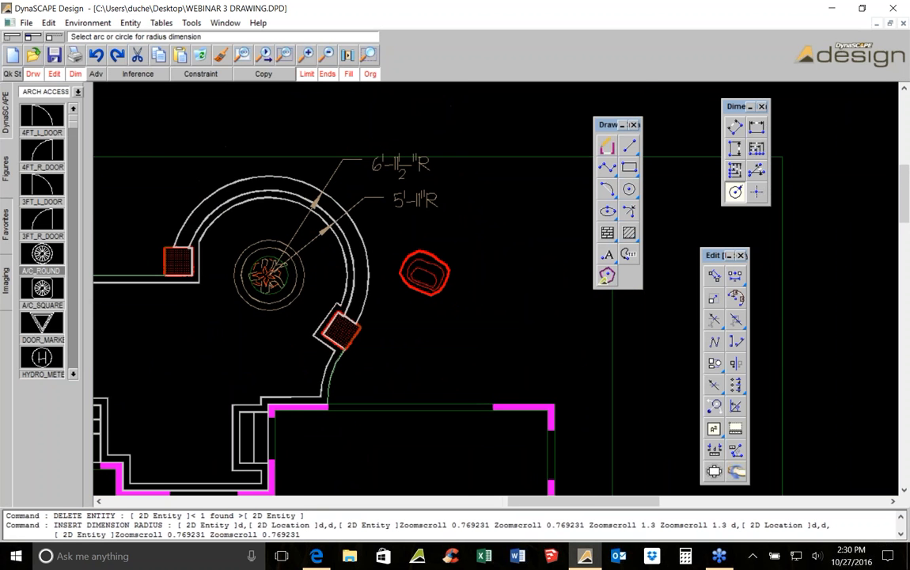
pyautogui.scroll(1, 319, 333)
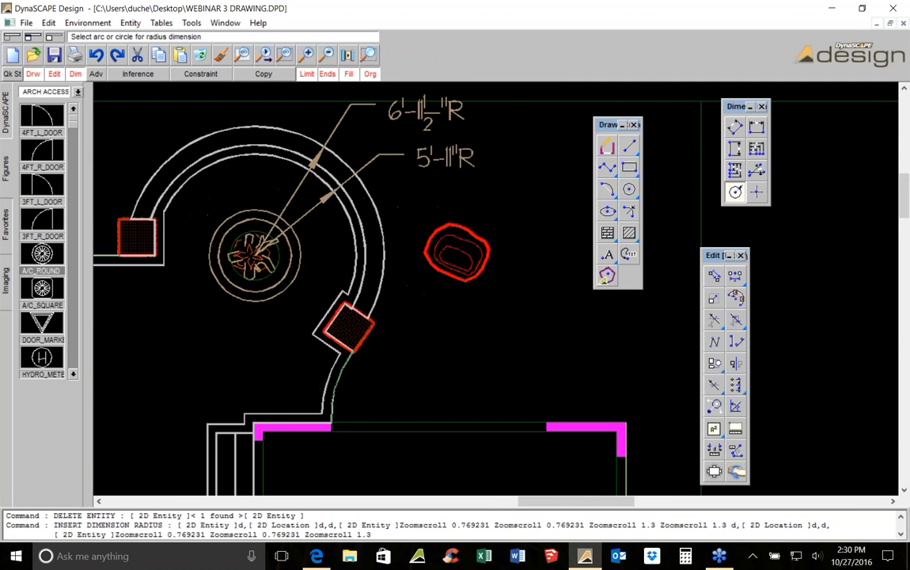
pyautogui.moveTo(339, 330); pyautogui.dragTo(337, 289, button='middle')
pyautogui.click(757, 126)
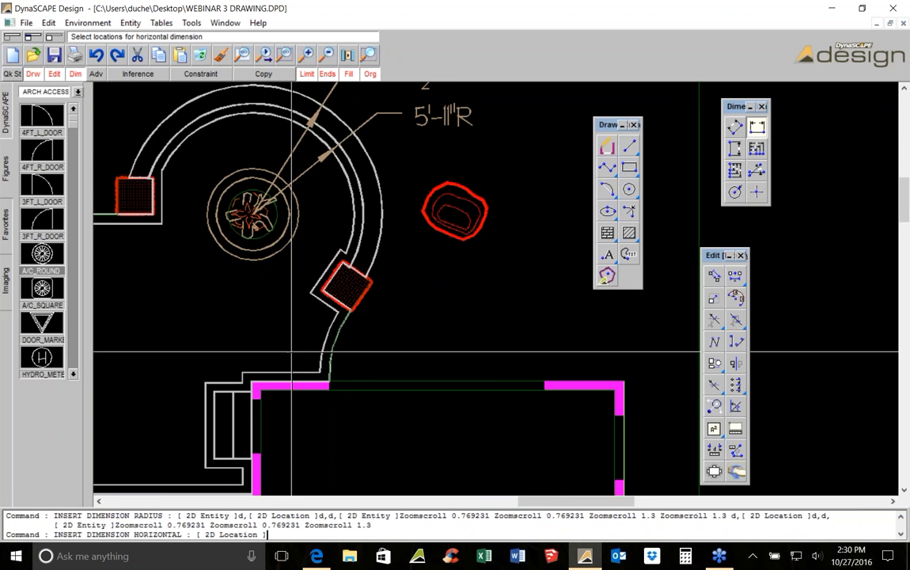
pyautogui.scroll(1, 261, 385)
pyautogui.click(247, 381)
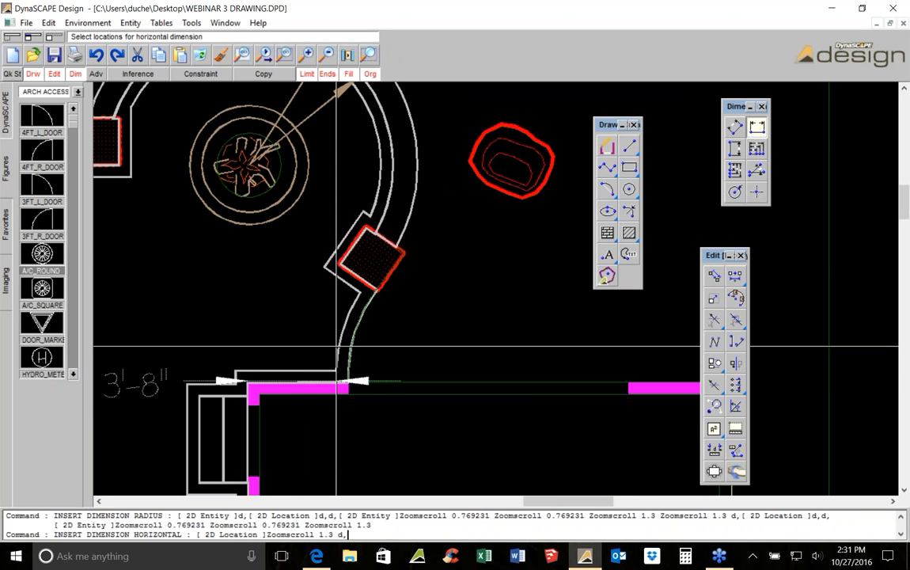
pyautogui.press('Escape')
# Draw two diagonal lines across the square pillar at the end of the bay wall to mark its centre
pyautogui.scroll(1, 372, 286)
pyautogui.scroll(1, 375, 285)
pyautogui.click(630, 146)
pyautogui.scroll(2, 399, 203)
pyautogui.click(337, 167)
pyautogui.click(366, 349)
pyautogui.click(442, 246)
pyautogui.click(258, 272)
pyautogui.scroll(-2, 348, 230)
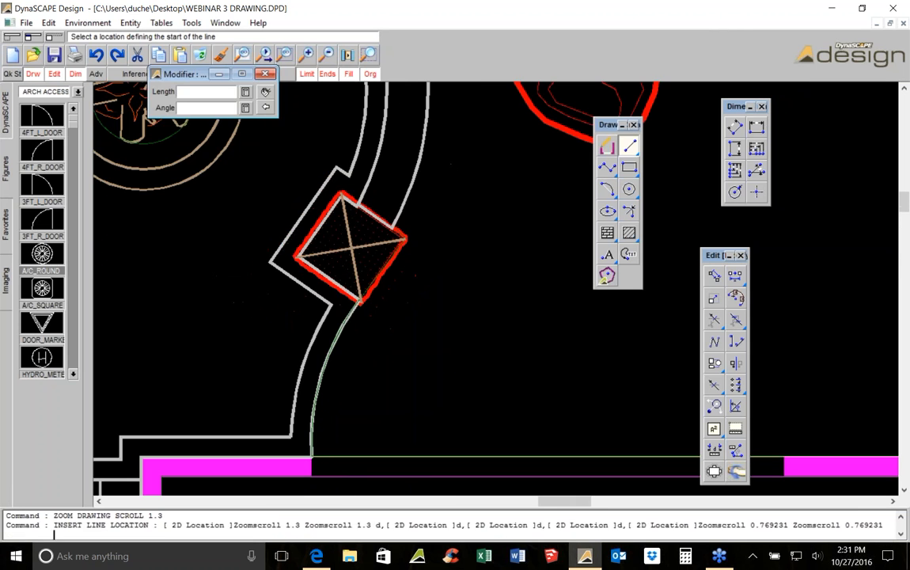
pyautogui.press('Escape')
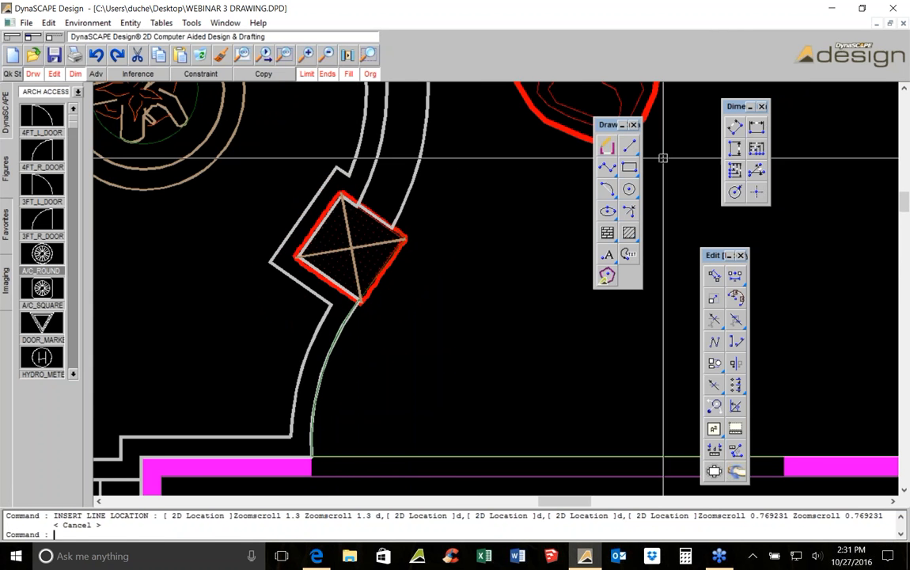
# Add a horizontal dimension from the building's corner to the centre of the square pillar
pyautogui.click(730, 153)
pyautogui.moveTo(352, 351); pyautogui.dragTo(434, 257, button='middle')
pyautogui.scroll(-1, 431, 262)
pyautogui.click(765, 131)
pyautogui.click(273, 341)
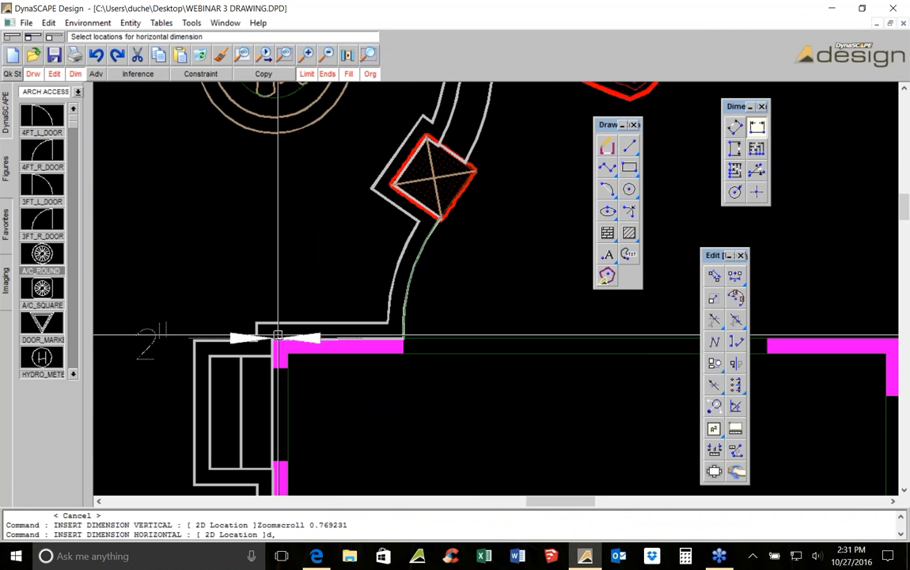
pyautogui.click(440, 222)
pyautogui.moveTo(441, 223); pyautogui.dragTo(362, 251, button='middle')
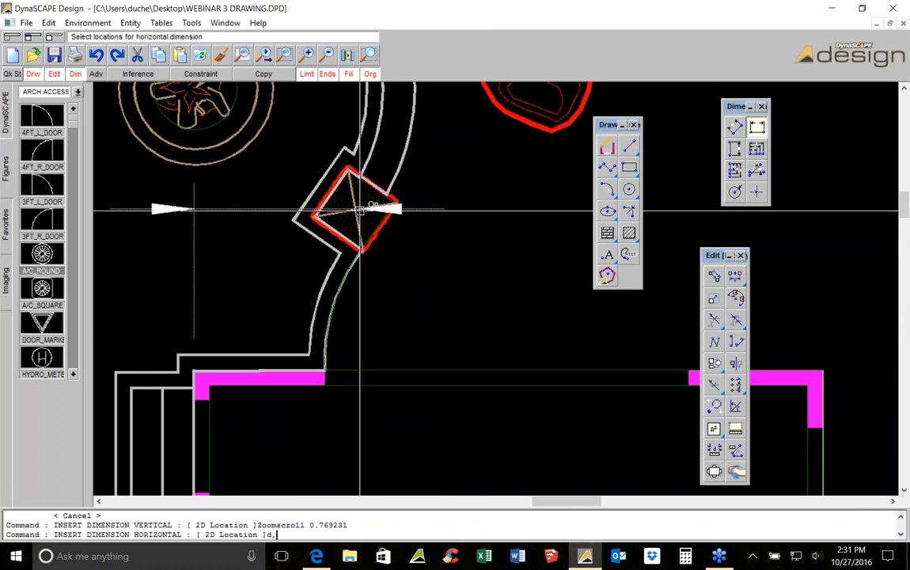
pyautogui.moveTo(360, 209); pyautogui.dragTo(387, 229, button='middle')
pyautogui.scroll(-3, 438, 251)
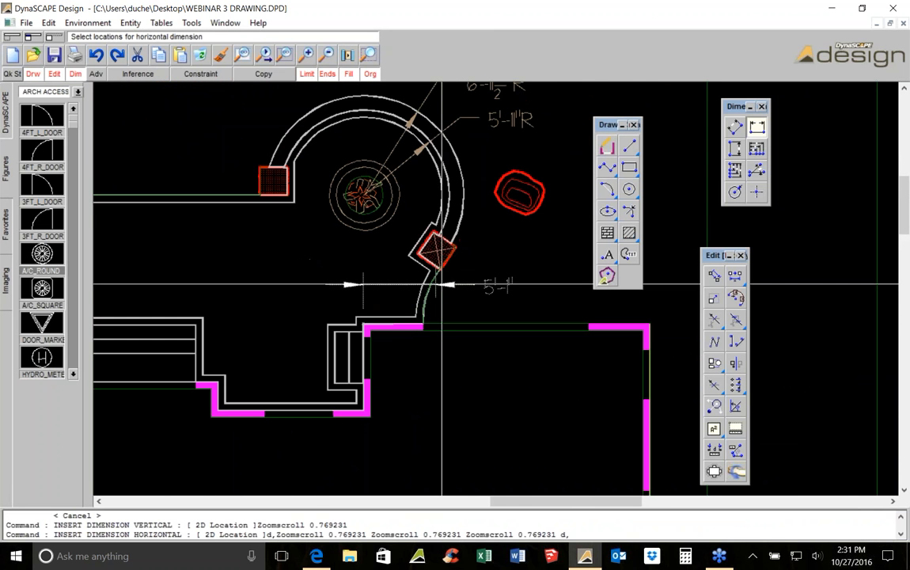
pyautogui.scroll(3, 436, 285)
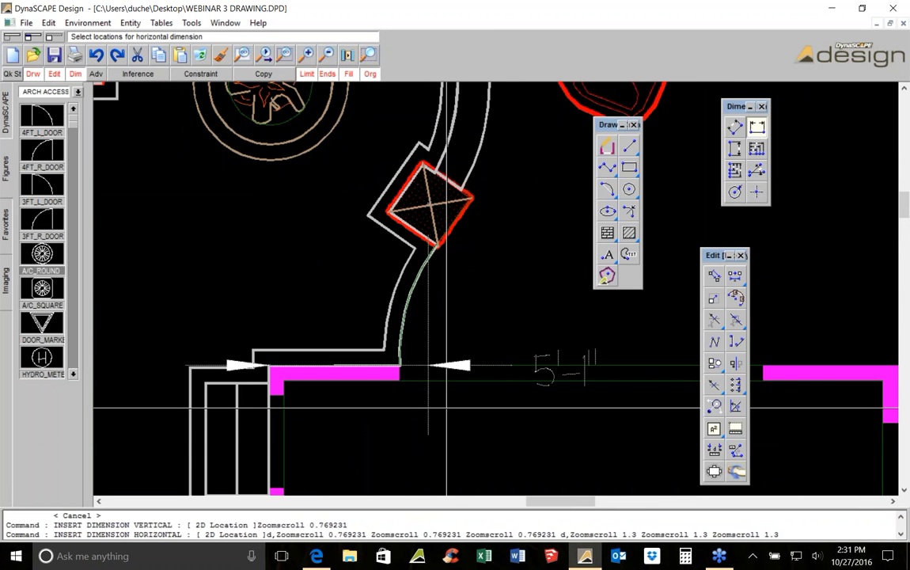
pyautogui.moveTo(452, 425); pyautogui.dragTo(425, 322, button='middle')
pyautogui.click(423, 332)
pyautogui.moveTo(440, 239); pyautogui.dragTo(423, 315, button='middle')
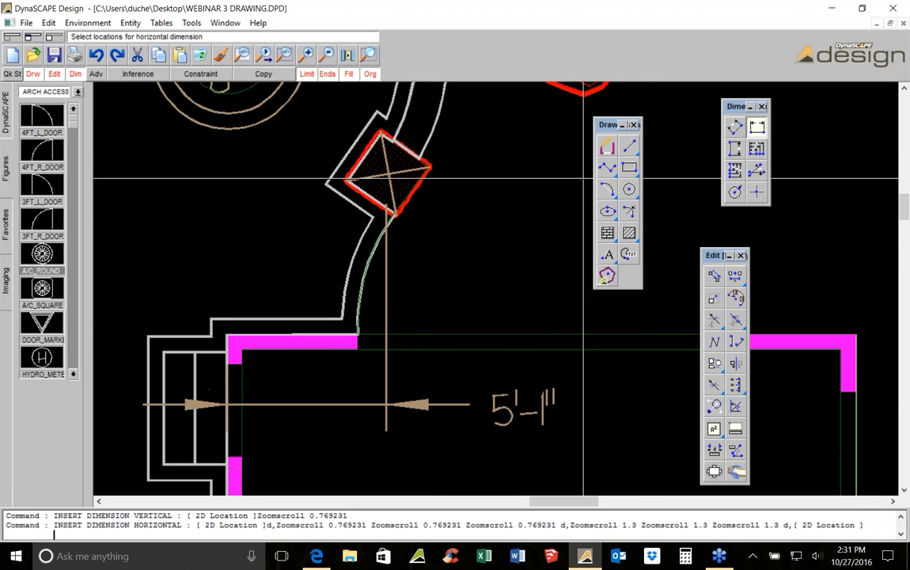
# Add a vertical dimension from the building wall up to the centre of the same pillar
pyautogui.click(734, 148)
pyautogui.scroll(1, 388, 348)
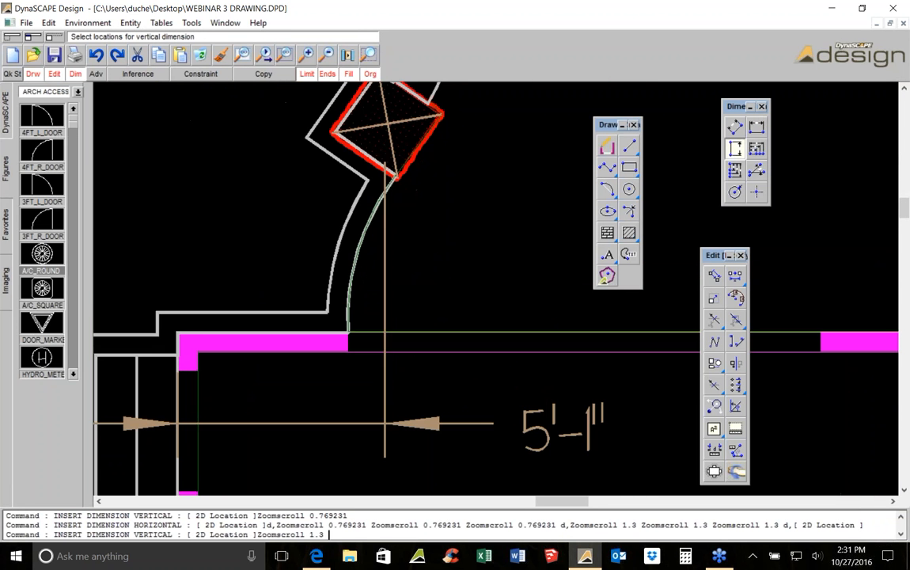
pyautogui.click(386, 334)
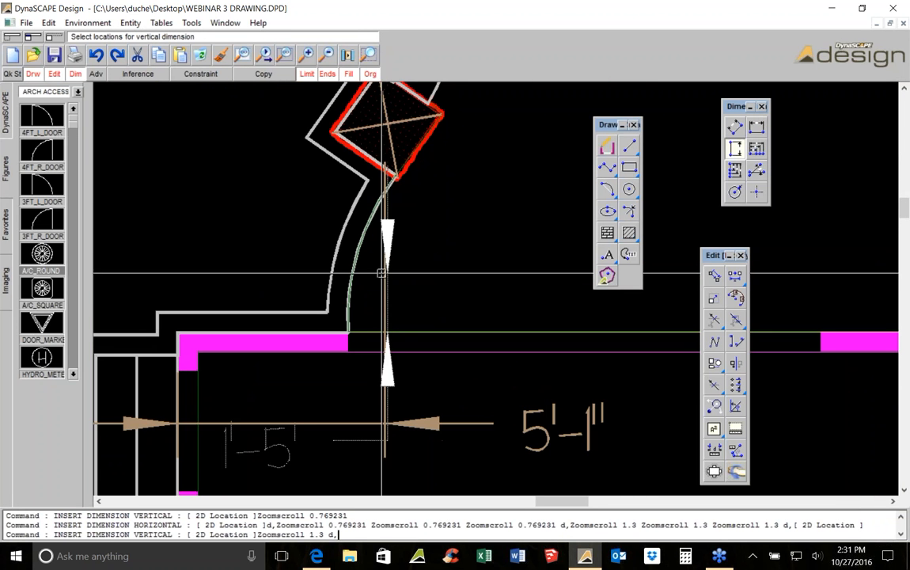
pyautogui.click(388, 125)
pyautogui.moveTo(505, 155)
pyautogui.mouseDown(button='middle')
pyautogui.moveTo(465, 188)
pyautogui.moveTo(420, 262)
pyautogui.mouseUp(button='middle')
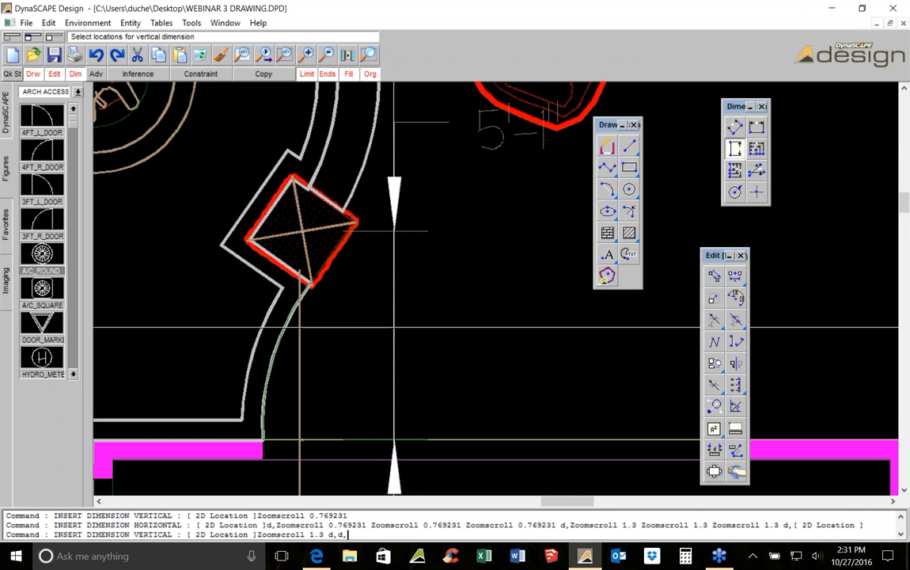
pyautogui.moveTo(400, 321); pyautogui.dragTo(321, 348, button='middle')
pyautogui.scroll(-1, 322, 344)
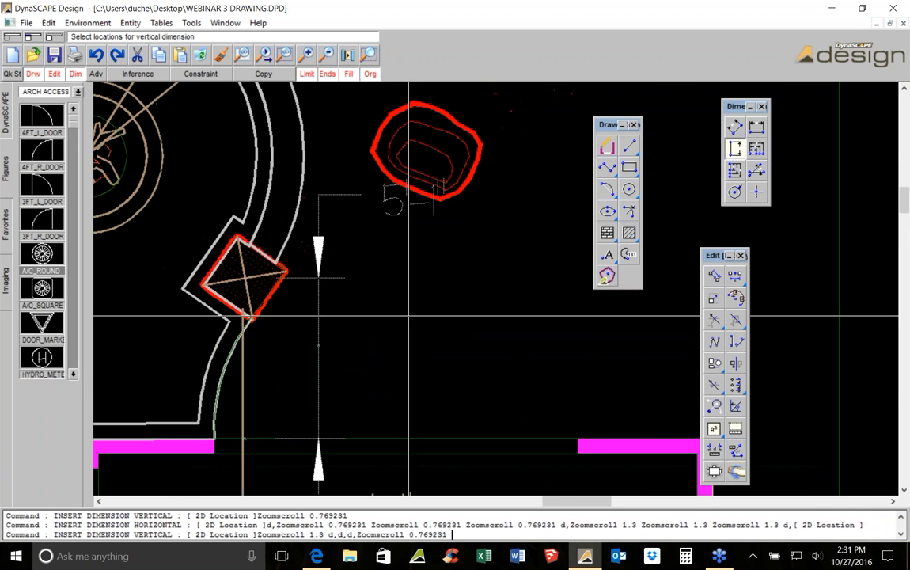
pyautogui.click(530, 308)
pyautogui.scroll(-1, 529, 245)
pyautogui.moveTo(387, 340); pyautogui.dragTo(468, 261, button='middle')
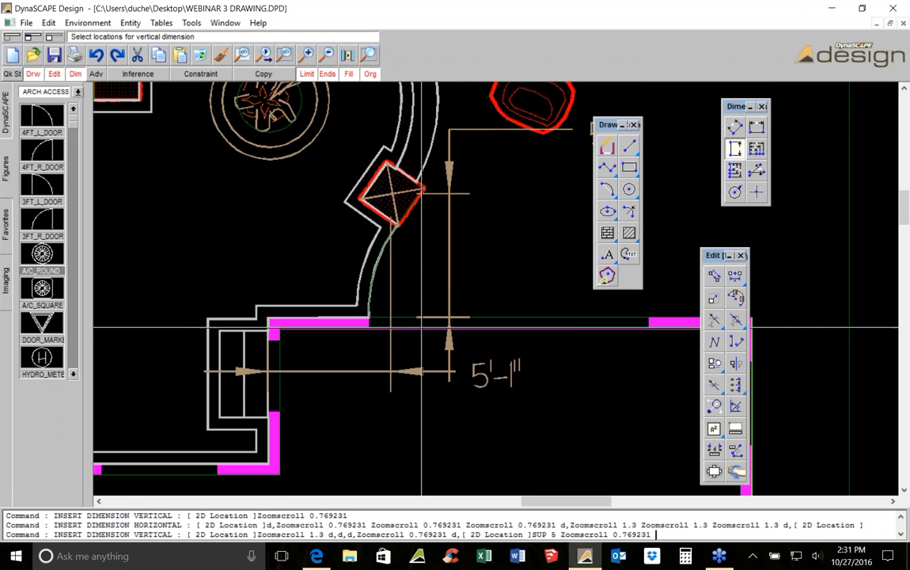
pyautogui.moveTo(360, 372); pyautogui.dragTo(455, 473, button='middle')
pyautogui.scroll(-1, 362, 343)
pyautogui.moveTo(363, 345); pyautogui.dragTo(462, 274, button='middle')
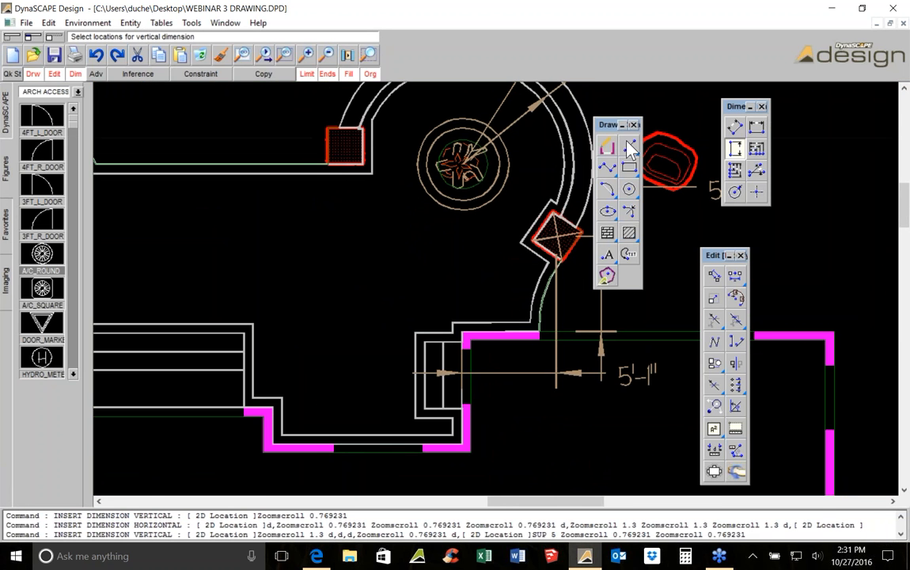
# Add a vertical dimension from the lower wall up to the walk edge left of the circular bay
pyautogui.click(273, 406)
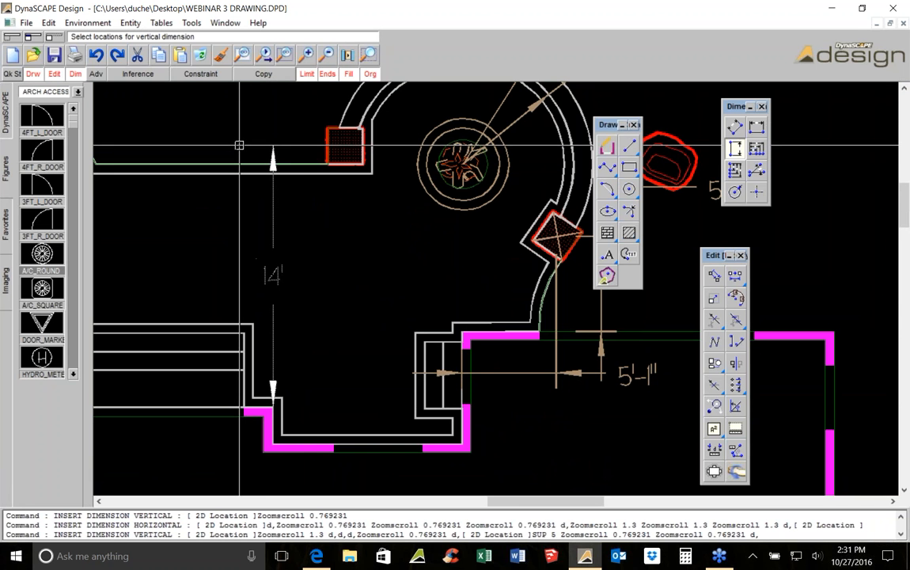
pyautogui.click(291, 170)
pyautogui.scroll(2, 291, 170)
# Add a horizontal dimension from that vertical dimension to the centre of the pillar at the bay's left end
pyautogui.click(757, 126)
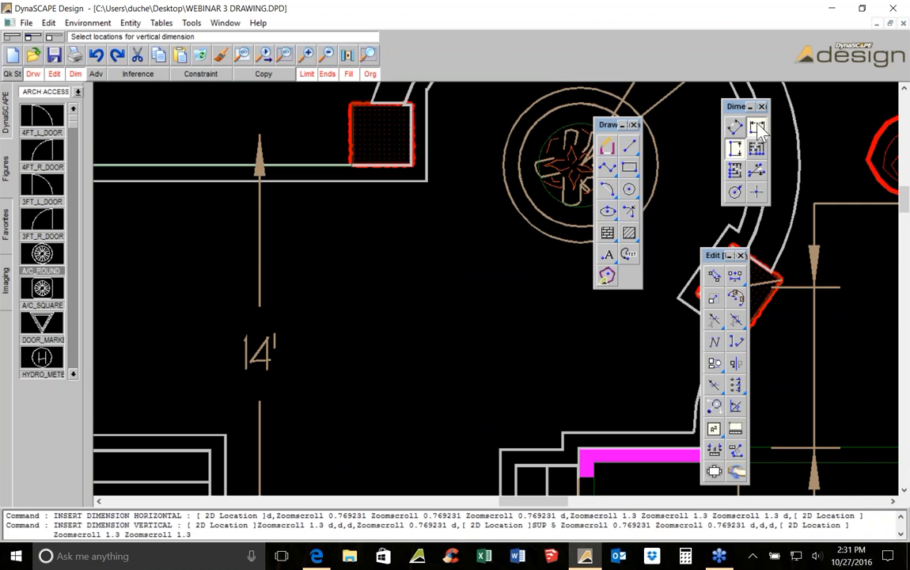
pyautogui.click(260, 130)
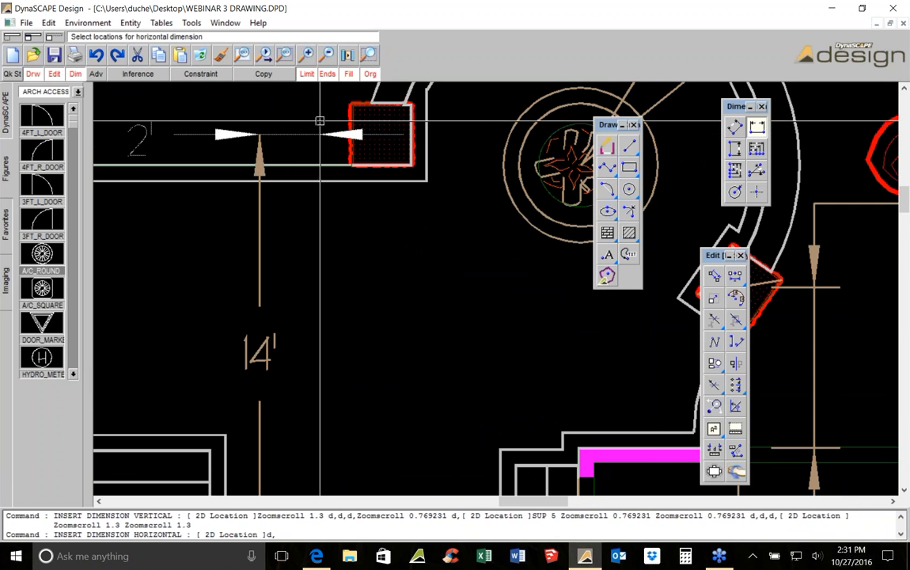
pyautogui.click(376, 127)
pyautogui.click(244, 133)
pyautogui.scroll(-2, 409, 247)
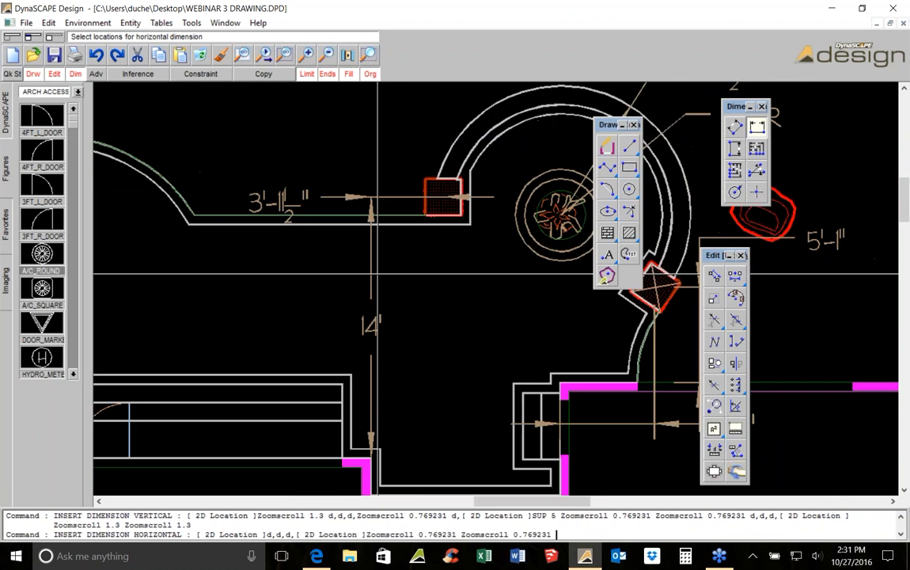
pyautogui.scroll(-3, 409, 247)
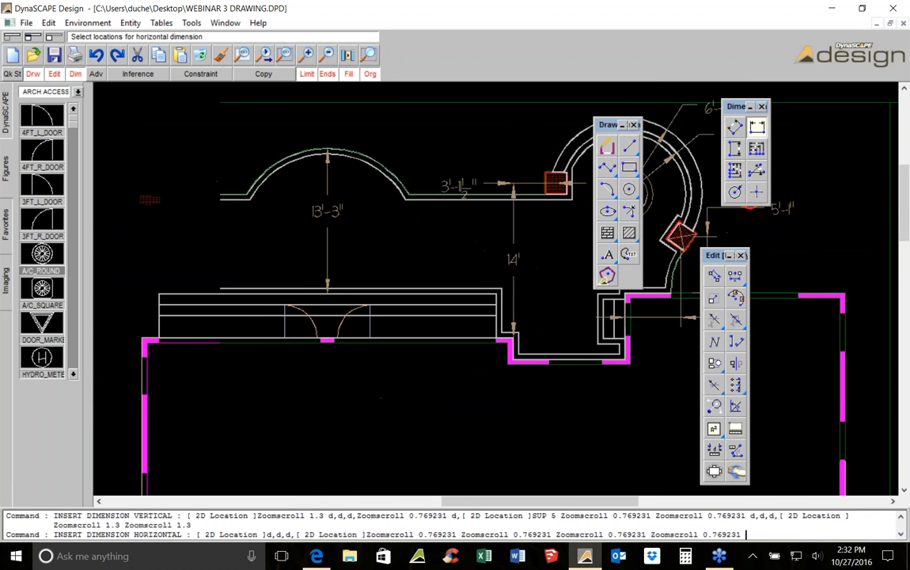
pyautogui.moveTo(446, 251); pyautogui.dragTo(566, 182, button='middle')
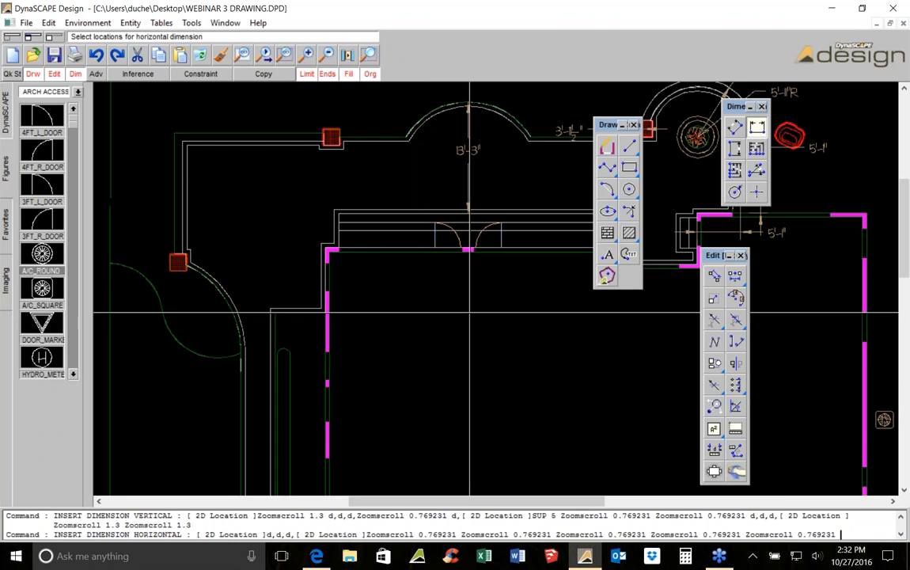
pyautogui.scroll(-4, 553, 346)
pyautogui.moveTo(570, 358); pyautogui.dragTo(517, 282, button='middle')
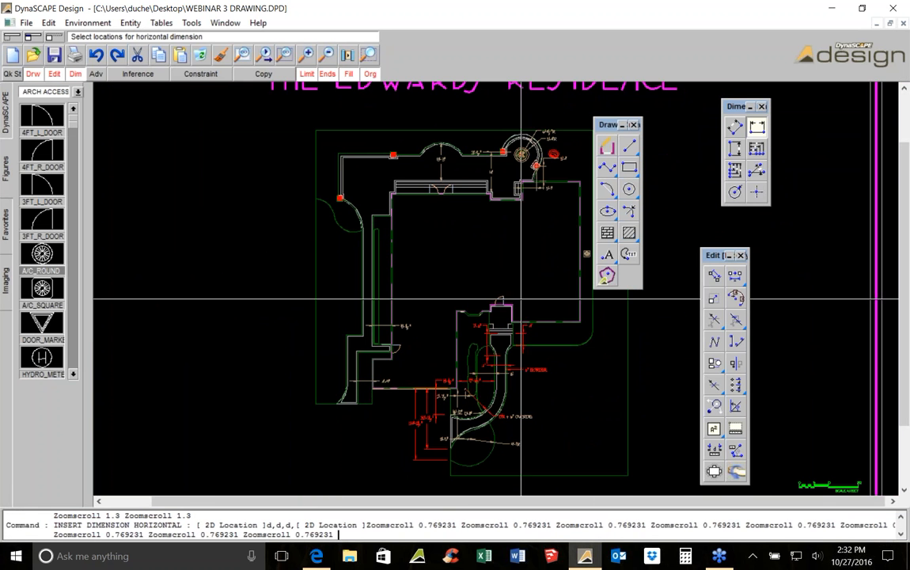
pyautogui.moveTo(525, 375)
pyautogui.mouseDown(button='middle')
pyautogui.moveTo(481, 288)
pyautogui.moveTo(442, 246)
pyautogui.mouseUp(button='middle')
pyautogui.press('Escape')
# Delete the red dimensions beside the patio next to the curved front walk
pyautogui.moveTo(267, 214); pyautogui.dragTo(333, 385, button='middle')
pyautogui.scroll(1, 332, 385)
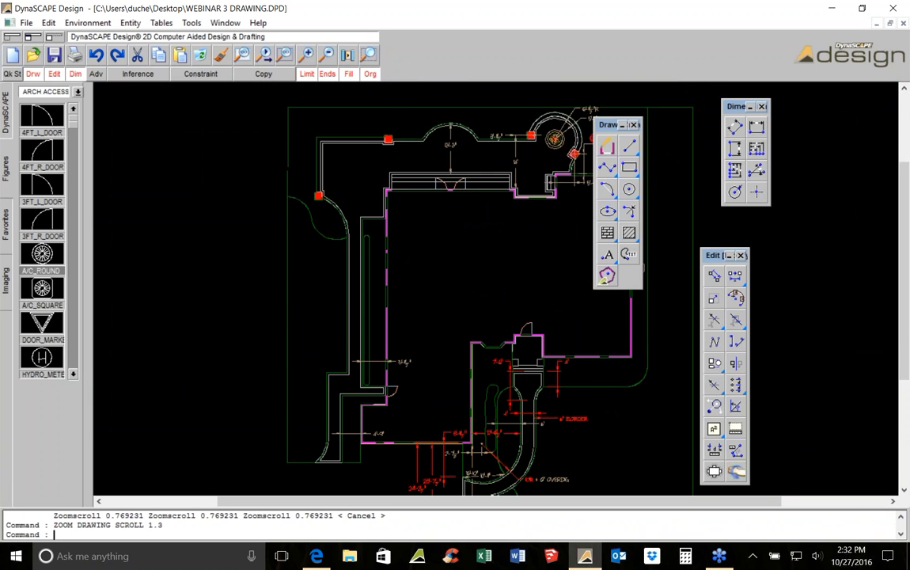
pyautogui.moveTo(542, 457); pyautogui.dragTo(390, 238, button='middle')
pyautogui.scroll(2, 389, 238)
pyautogui.scroll(1, 369, 210)
pyautogui.press('Escape')
pyautogui.click(442, 178)
pyautogui.click(385, 137)
pyautogui.click(330, 193)
pyautogui.click(327, 203)
pyautogui.click(201, 58)
pyautogui.moveTo(168, 271); pyautogui.dragTo(279, 199, button='middle')
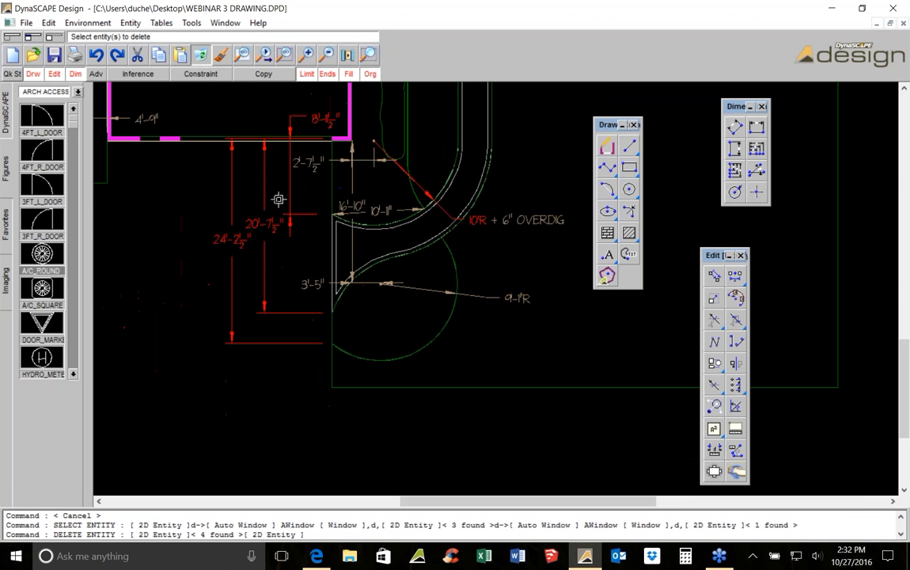
pyautogui.click(313, 197)
pyautogui.click(210, 234)
pyautogui.click(319, 166)
pyautogui.click(316, 283)
# Delete the remaining radius and offset dimensions around the curved front walk
pyautogui.click(402, 284)
pyautogui.click(351, 242)
pyautogui.click(355, 205)
pyautogui.click(385, 213)
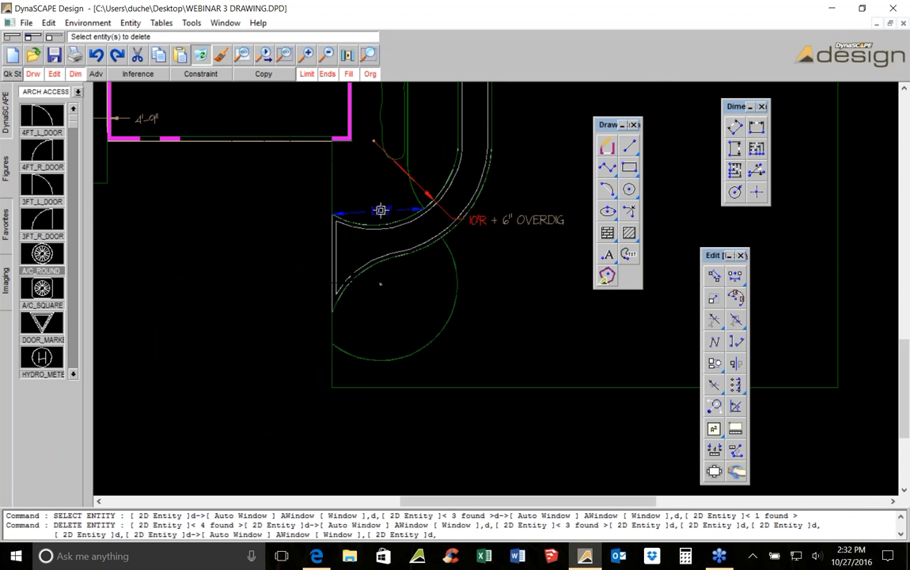
pyautogui.click(423, 189)
pyautogui.moveTo(541, 182); pyautogui.dragTo(497, 326, button='middle')
pyautogui.click(476, 369)
pyautogui.click(458, 366)
pyautogui.click(396, 191)
pyautogui.click(487, 138)
pyautogui.scroll(-2, 488, 139)
pyautogui.scroll(2, 451, 329)
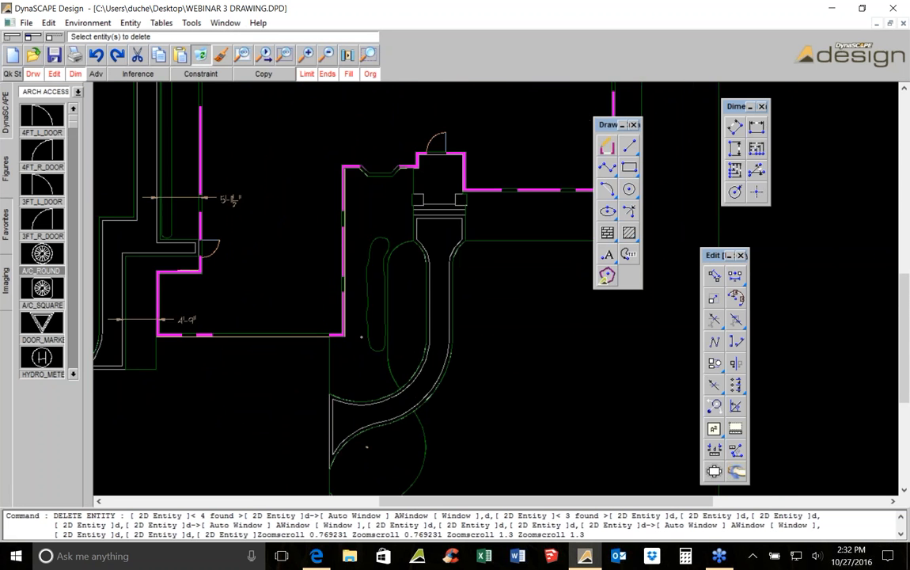
pyautogui.scroll(1, 441, 369)
pyautogui.click(304, 316)
# Review the plan from the front walk back up to the dimensioned circular bay
pyautogui.moveTo(340, 372); pyautogui.dragTo(378, 230, button='middle')
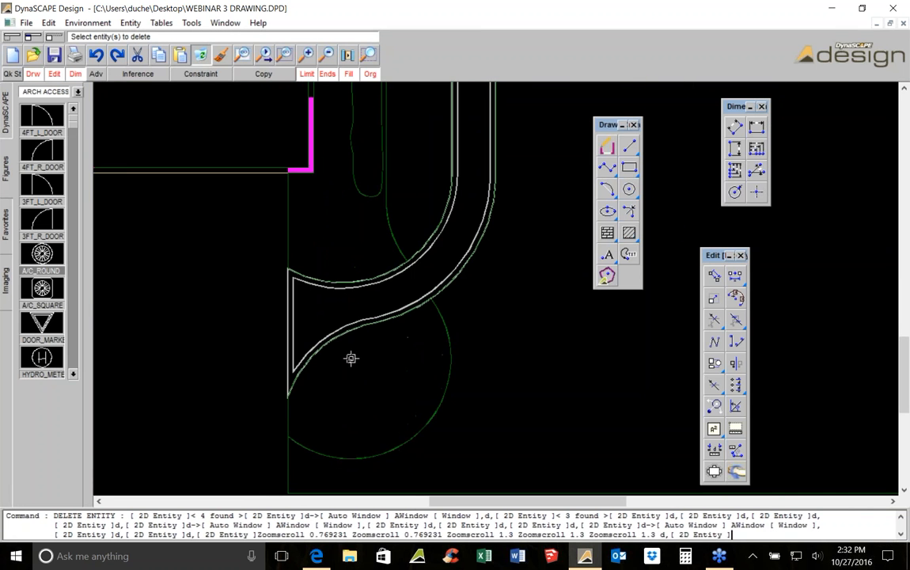
pyautogui.moveTo(425, 191); pyautogui.dragTo(378, 335, button='middle')
pyautogui.scroll(-1, 380, 312)
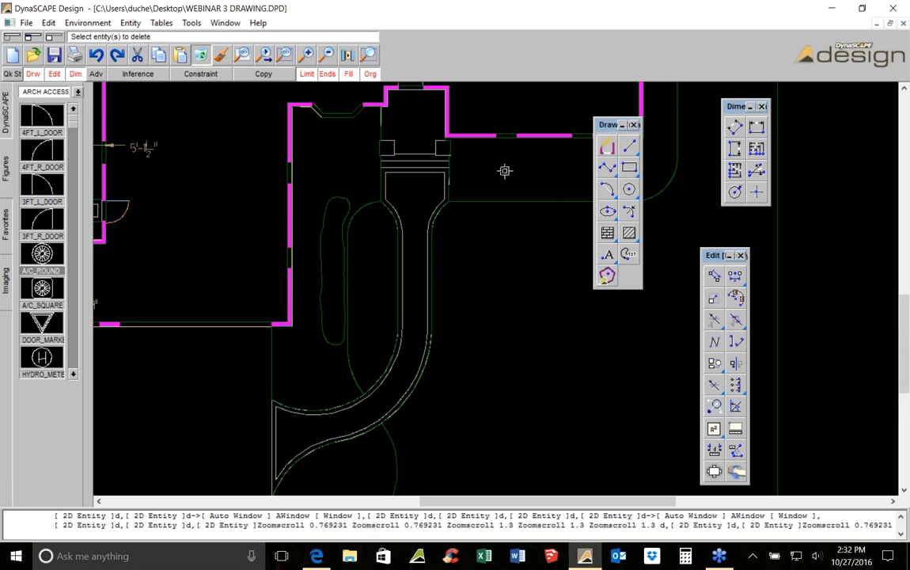
pyautogui.moveTo(475, 162); pyautogui.dragTo(366, 292, button='middle')
pyautogui.scroll(-2, 354, 392)
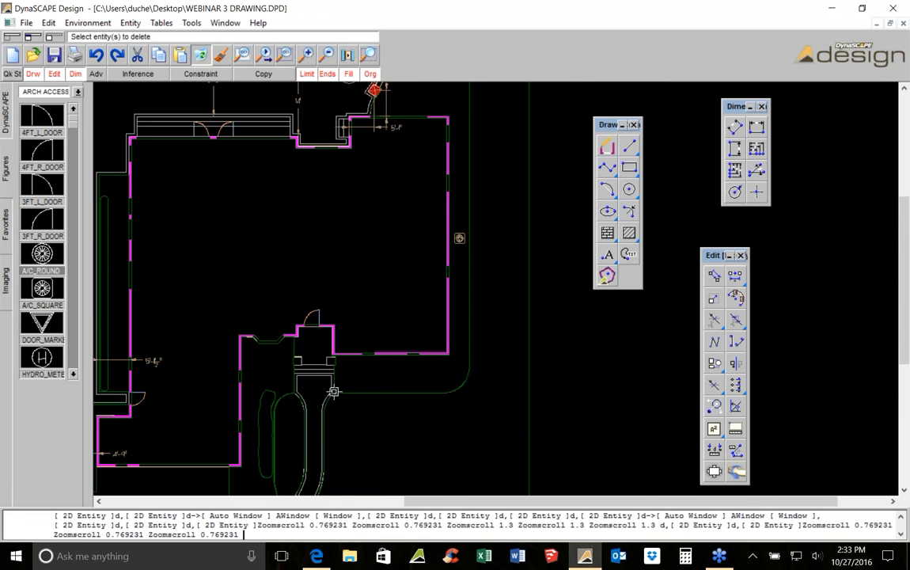
pyautogui.moveTo(429, 87); pyautogui.dragTo(441, 208, button='middle')
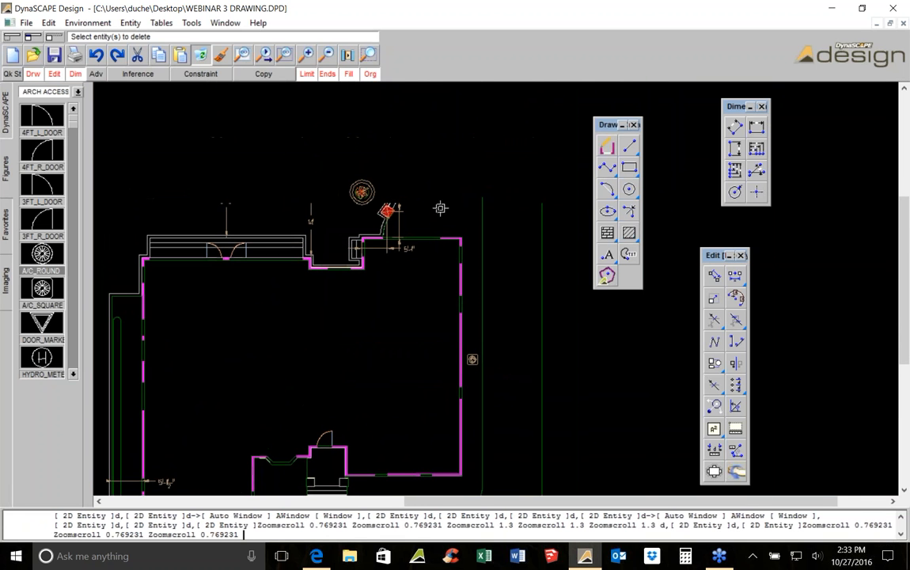
pyautogui.moveTo(417, 407); pyautogui.dragTo(425, 316, button='middle')
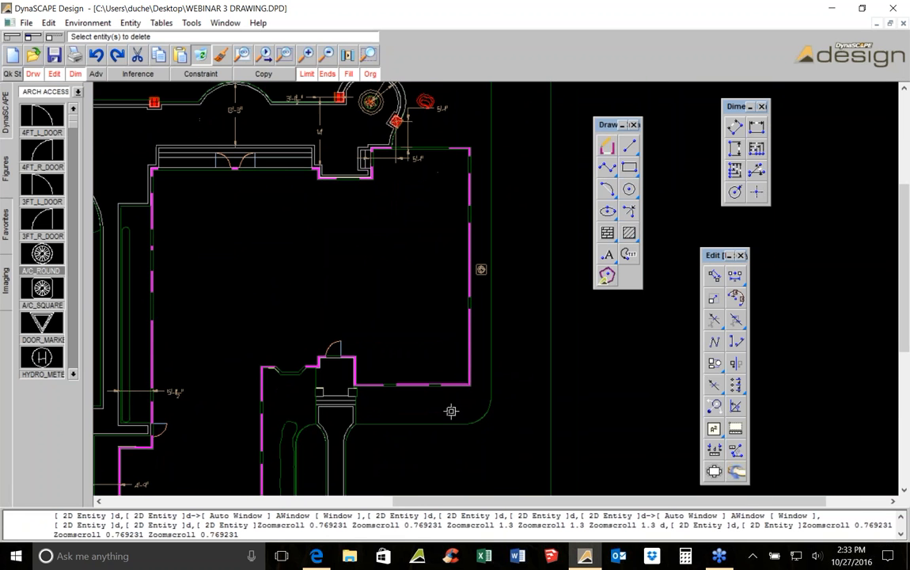
pyautogui.moveTo(388, 116); pyautogui.dragTo(408, 276, button='middle')
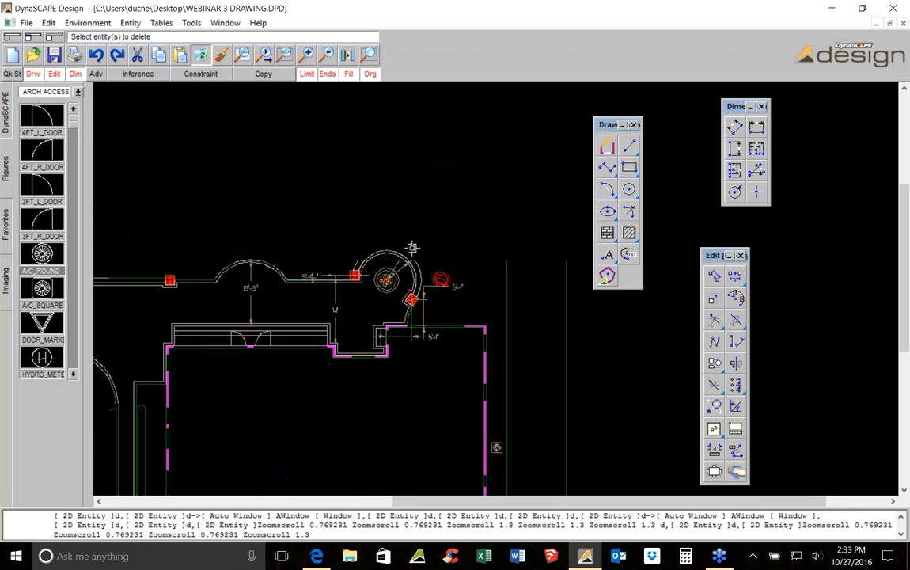
pyautogui.scroll(2, 408, 248)
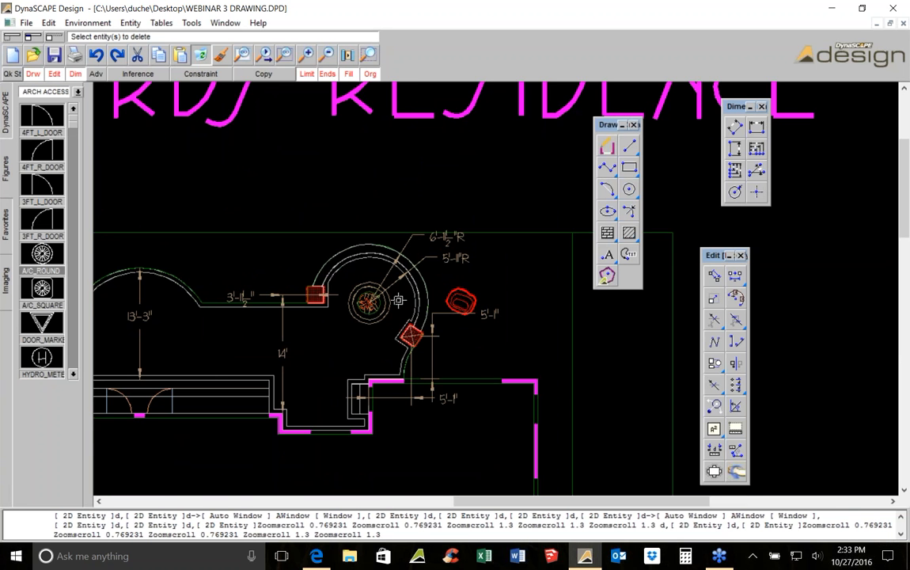
# Select the edge lines of the curved front walk
pyautogui.scroll(-3, 449, 261)
pyautogui.moveTo(351, 412); pyautogui.dragTo(420, 159, button='middle')
pyautogui.scroll(3, 453, 358)
pyautogui.press('Escape')
pyautogui.click(410, 195)
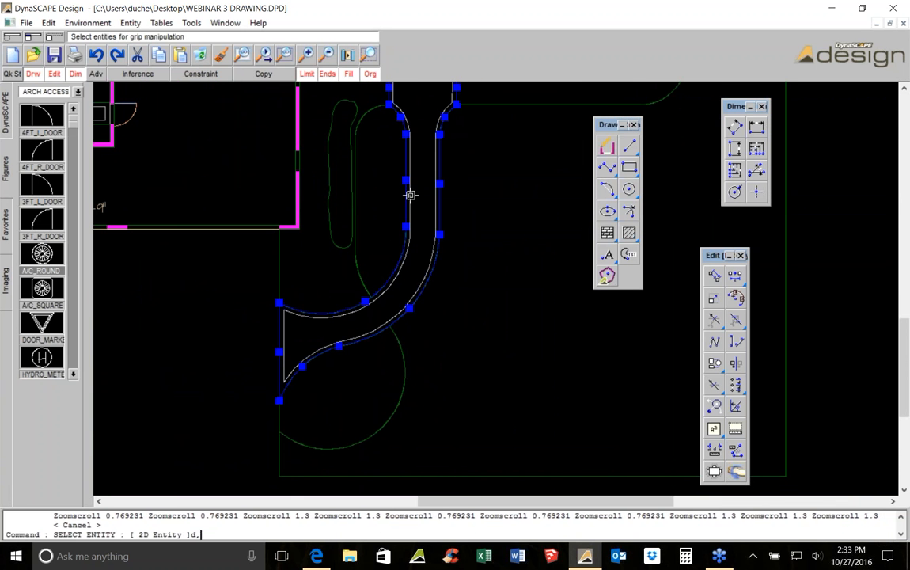
pyautogui.click(410, 196)
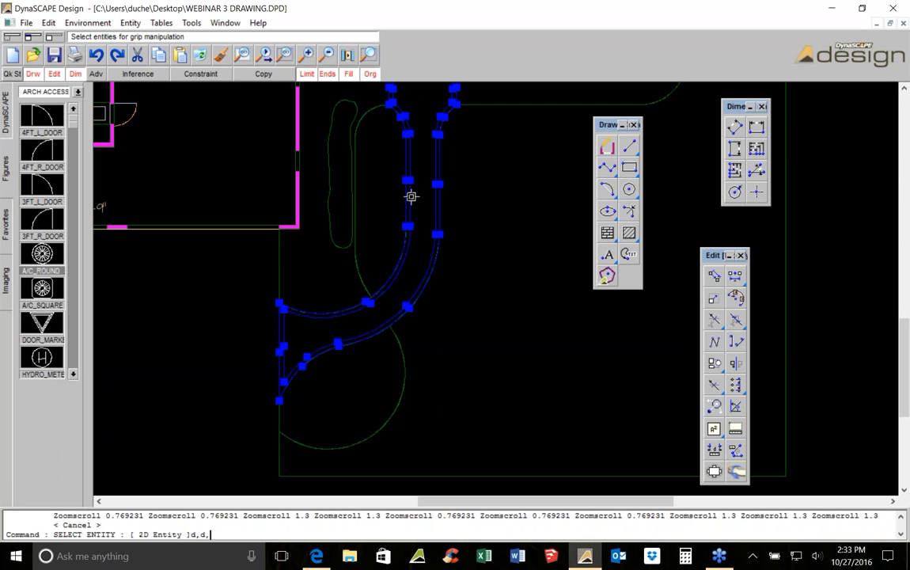
pyautogui.moveTo(442, 118); pyautogui.dragTo(428, 200, button='middle')
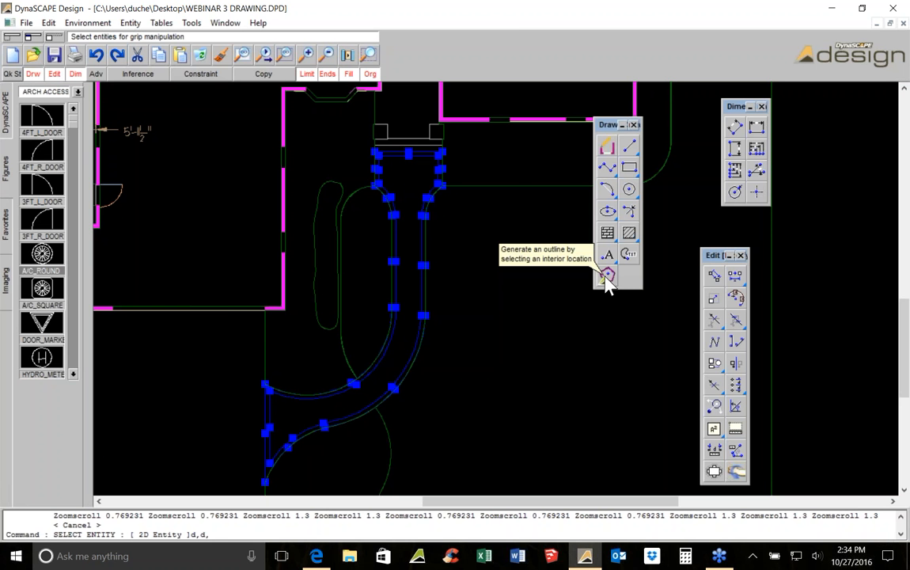
pyautogui.press('Escape')
pyautogui.scroll(-2, 471, 195)
pyautogui.scroll(2, 422, 195)
pyautogui.click(427, 197)
pyautogui.scroll(3, 429, 204)
pyautogui.scroll(-9, 431, 202)
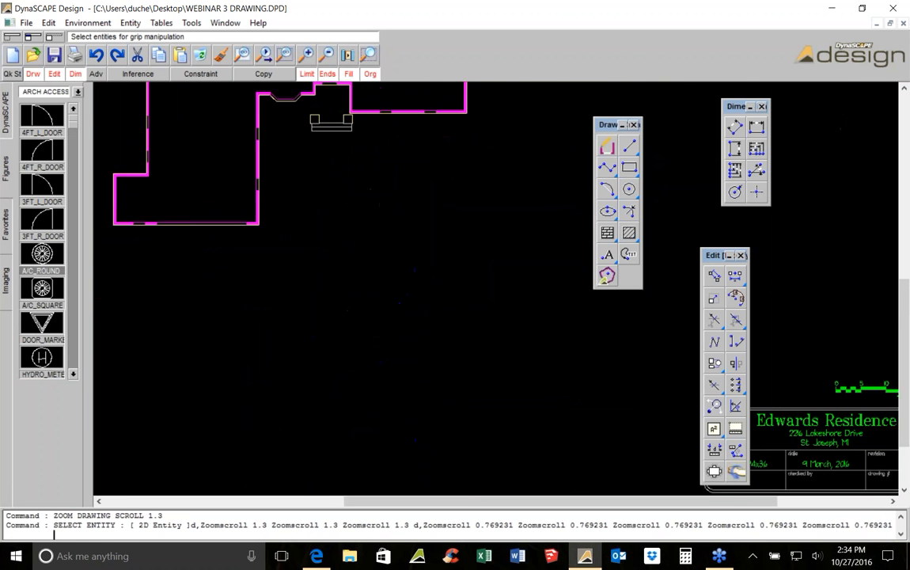
pyautogui.click(715, 275)
pyautogui.click(264, 74)
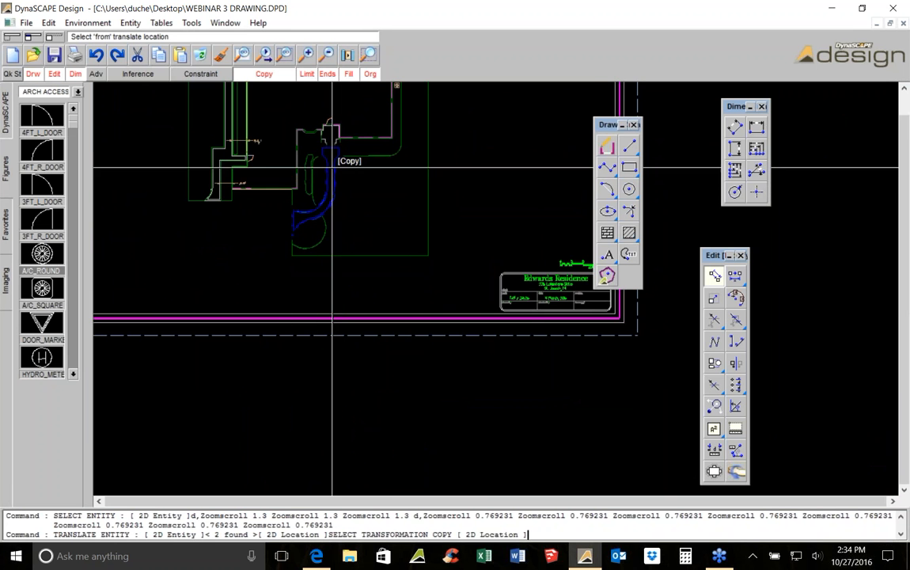
pyautogui.scroll(-1, 241, 204)
pyautogui.scroll(3, 241, 204)
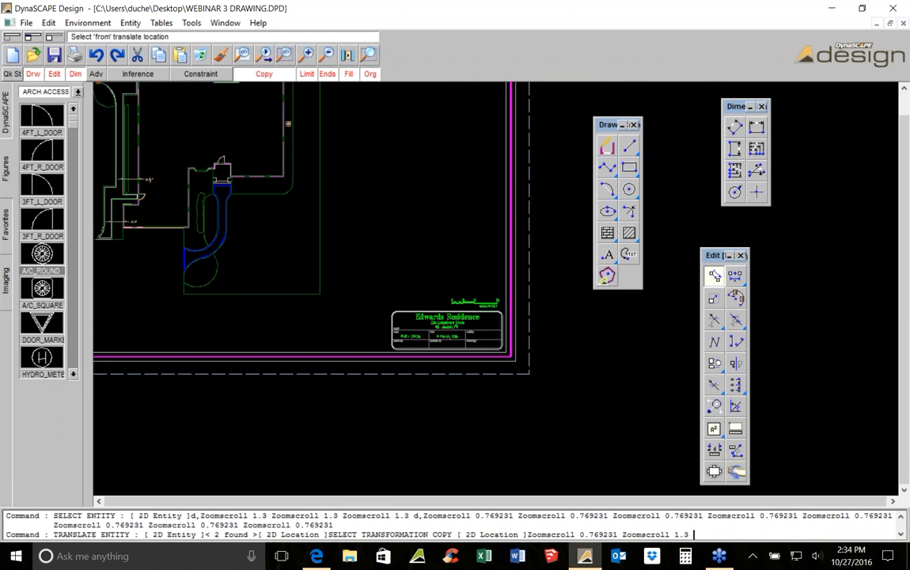
pyautogui.scroll(2, 226, 215)
pyautogui.moveTo(226, 214); pyautogui.dragTo(351, 199, button='middle')
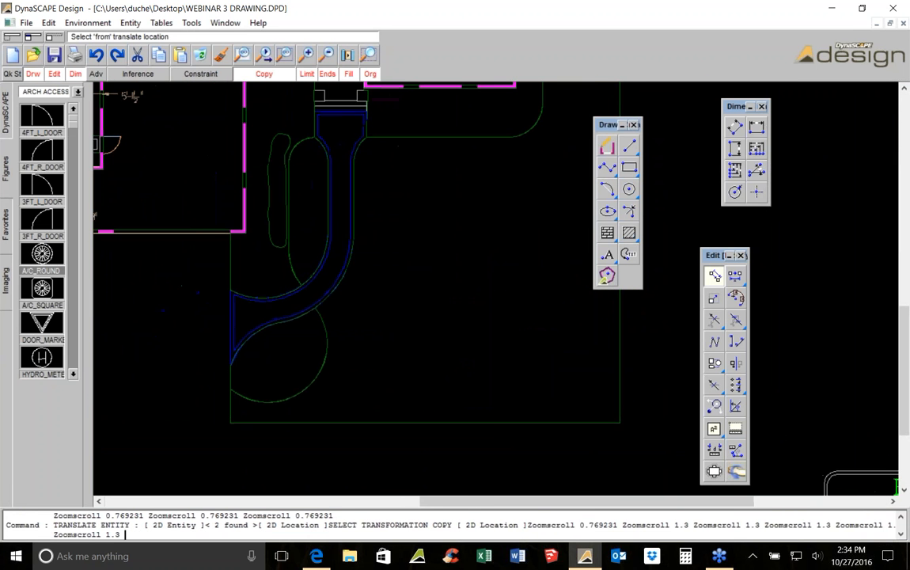
pyautogui.press('Escape')
pyautogui.scroll(1, 359, 125)
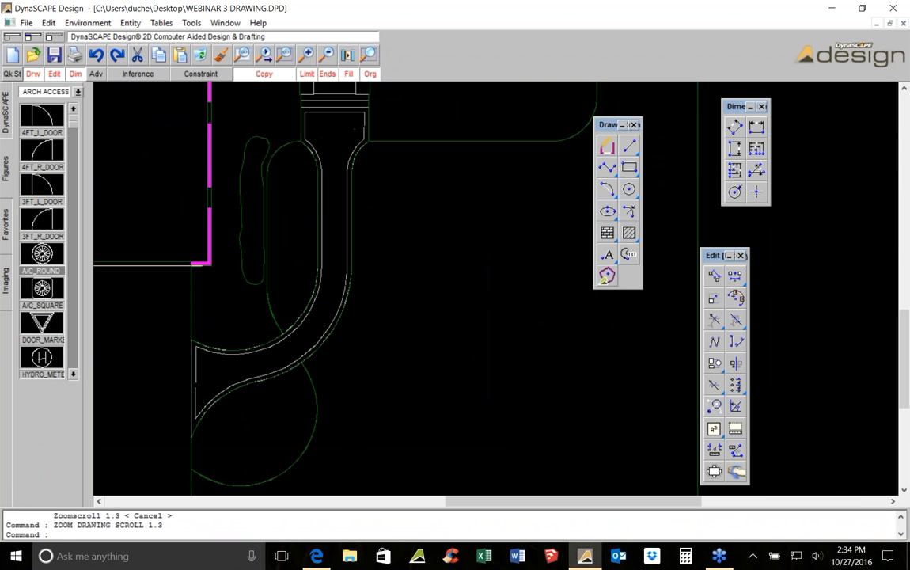
# Measure the enclosed area of the front walk by picking a location inside it
pyautogui.moveTo(393, 125); pyautogui.dragTo(407, 117, button='middle')
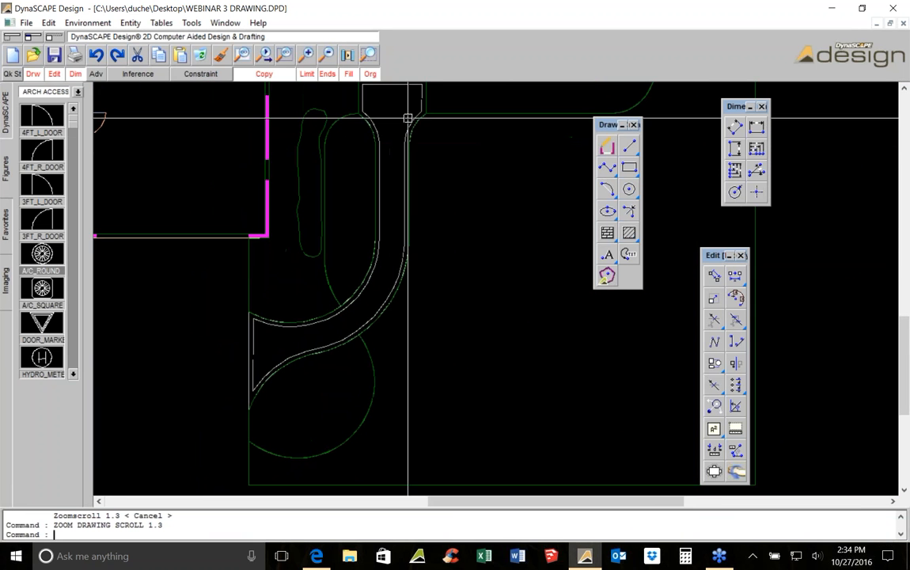
pyautogui.moveTo(385, 150); pyautogui.dragTo(401, 186, button='middle')
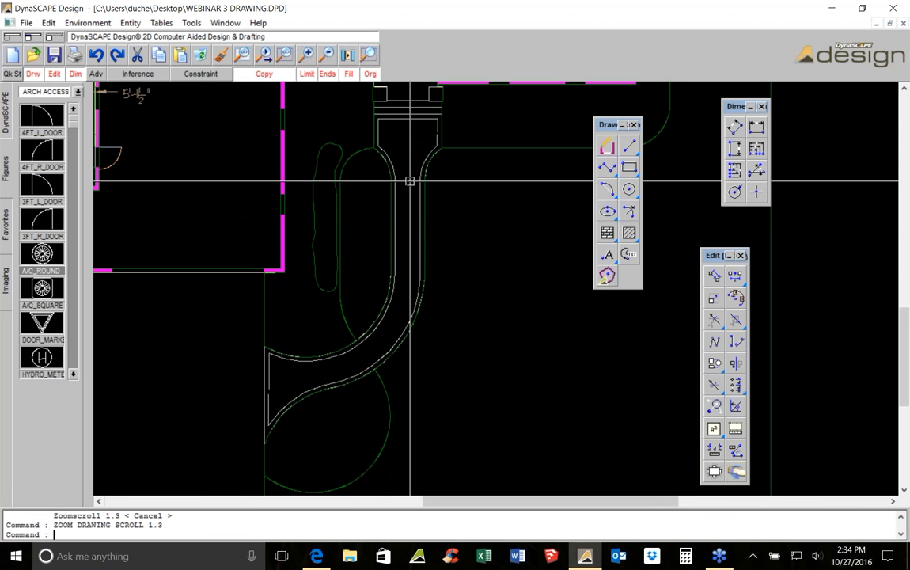
pyautogui.click(716, 433)
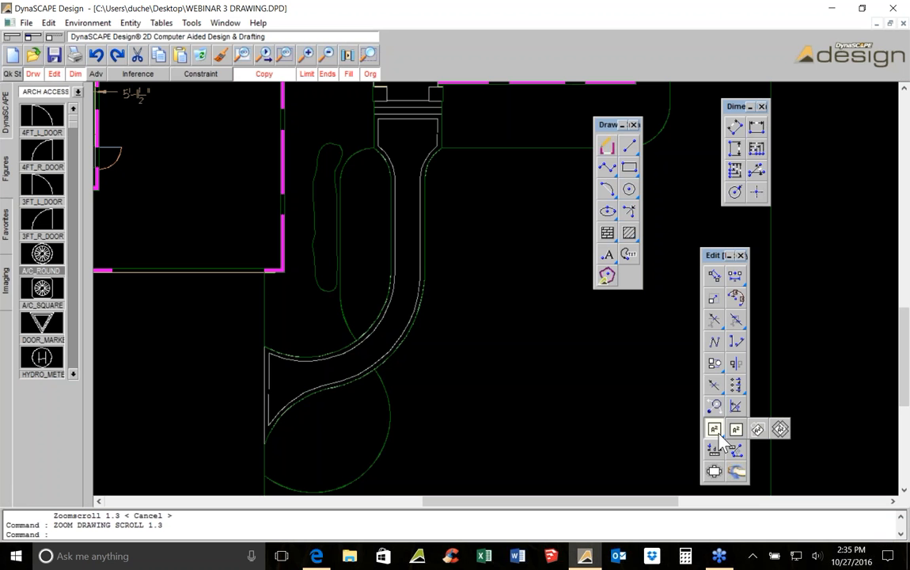
pyautogui.click(781, 431)
pyautogui.click(404, 140)
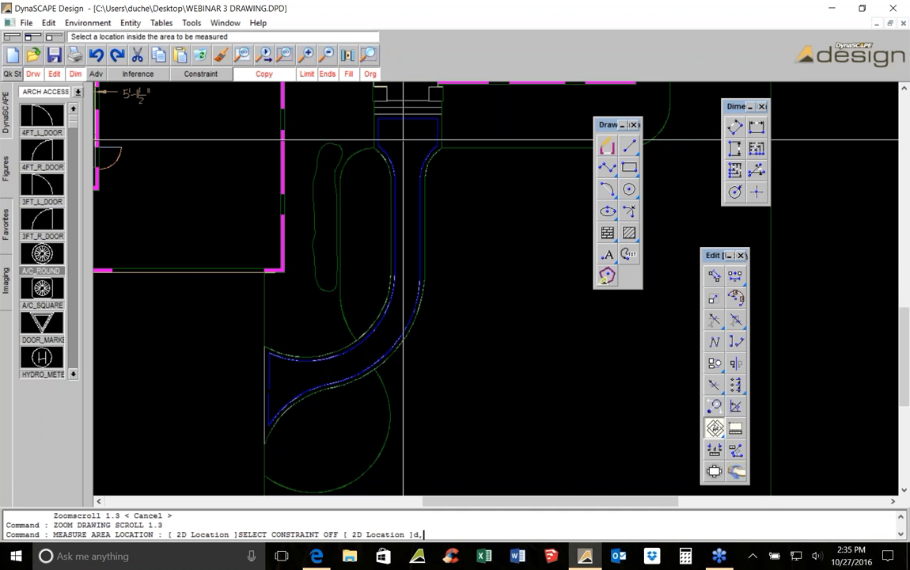
pyautogui.scroll(3, 404, 140)
pyautogui.scroll(-4, 404, 140)
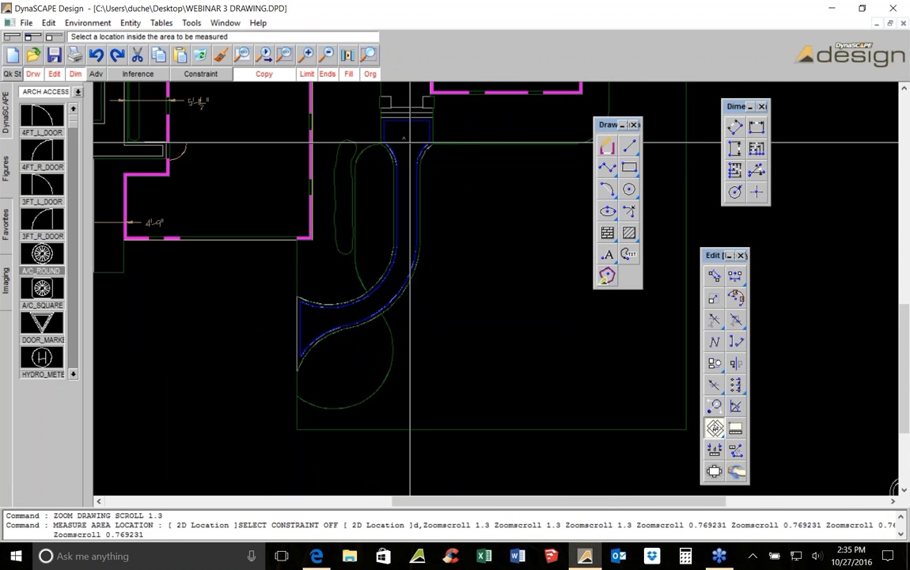
pyautogui.press('Escape')
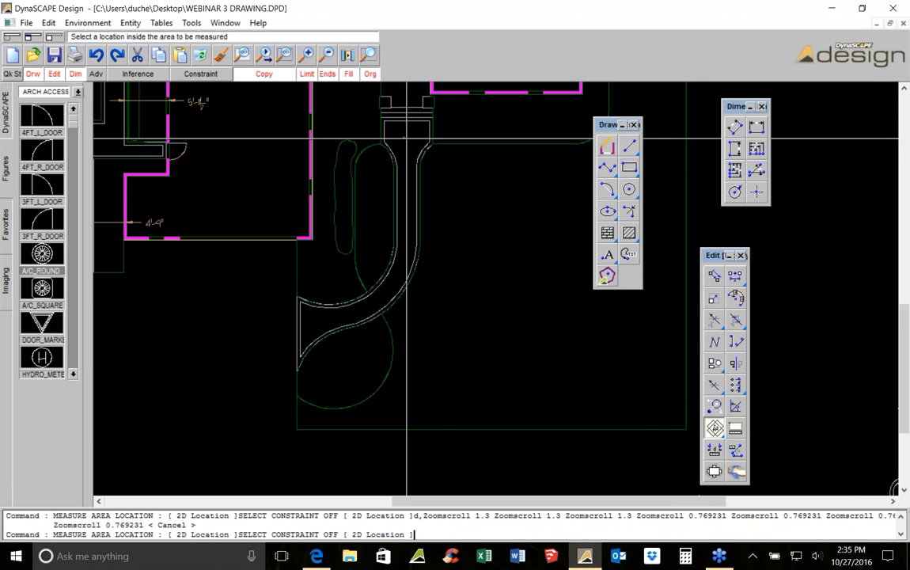
pyautogui.click(407, 129)
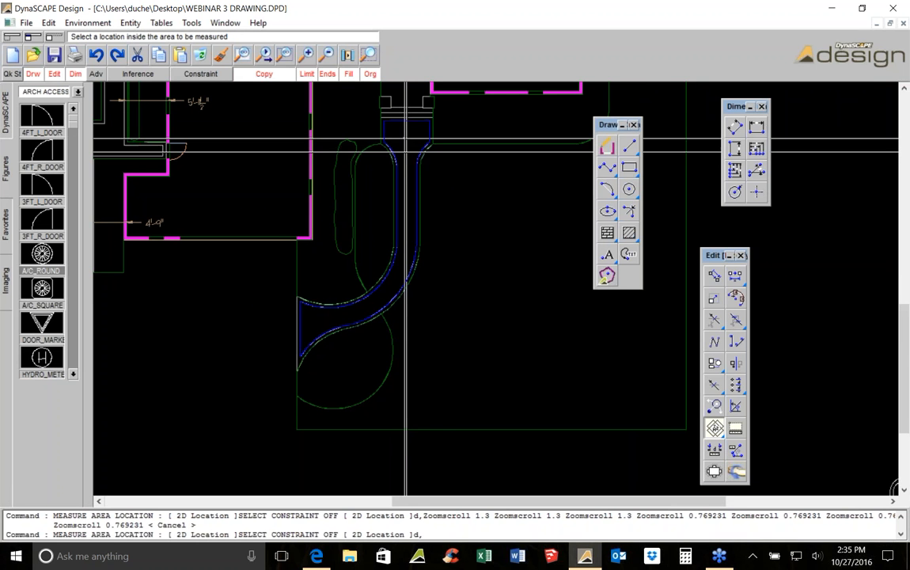
pyautogui.rightClick(415, 195)
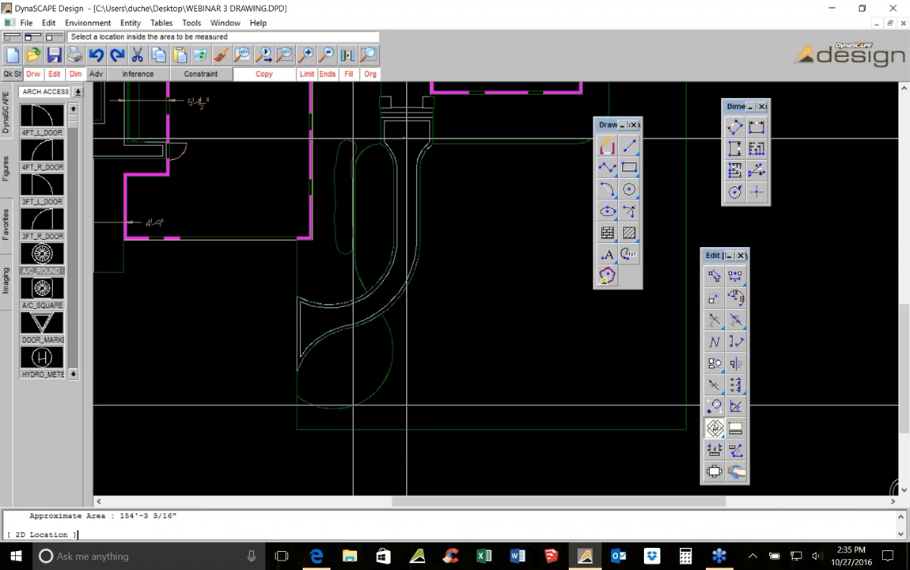
# Insert a leader labelled 154 SF FIELD pointing to the front walk
pyautogui.moveTo(407, 138); pyautogui.dragTo(289, 144, button='middle')
pyautogui.click(629, 254)
pyautogui.click(536, 266)
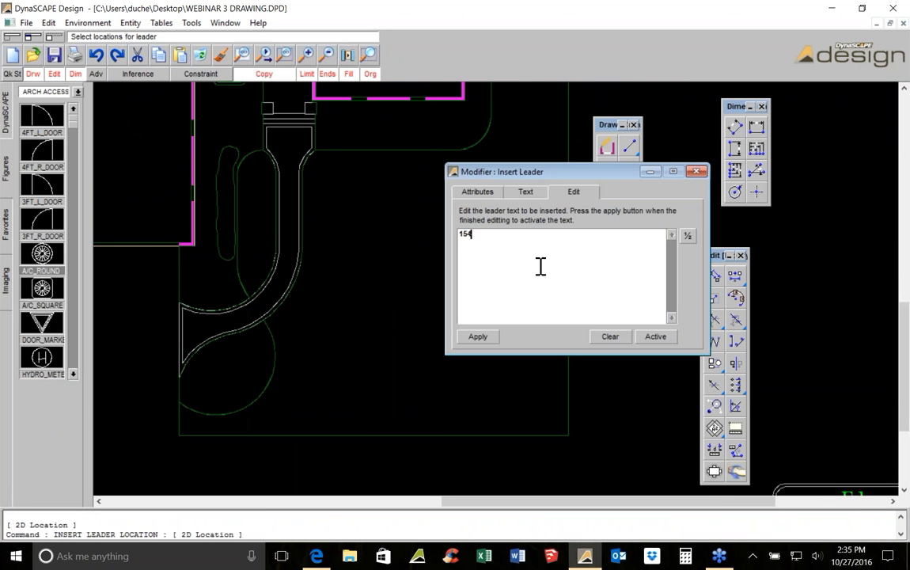
pyautogui.write('154 SF FIELD')
pyautogui.click(481, 340)
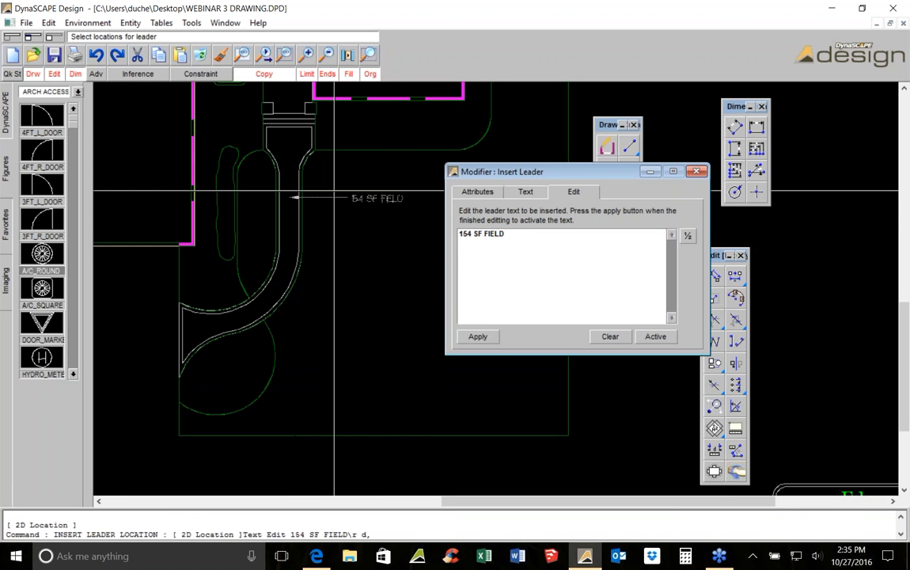
pyautogui.click(364, 190)
# Draw a vertical line beside the leader label
pyautogui.click(629, 145)
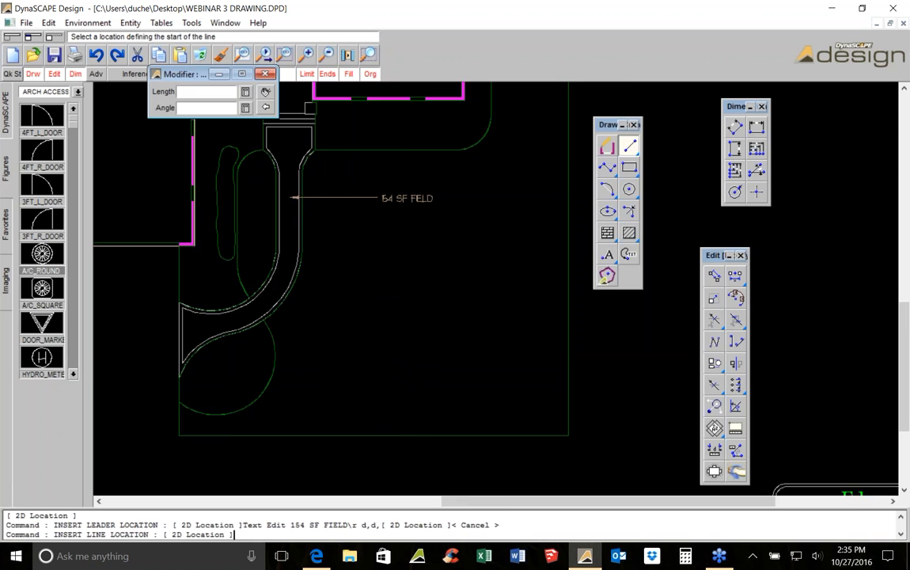
pyautogui.scroll(3, 380, 249)
pyautogui.click(381, 105)
pyautogui.click(451, 356)
pyautogui.press('Escape')
pyautogui.scroll(-2, 451, 356)
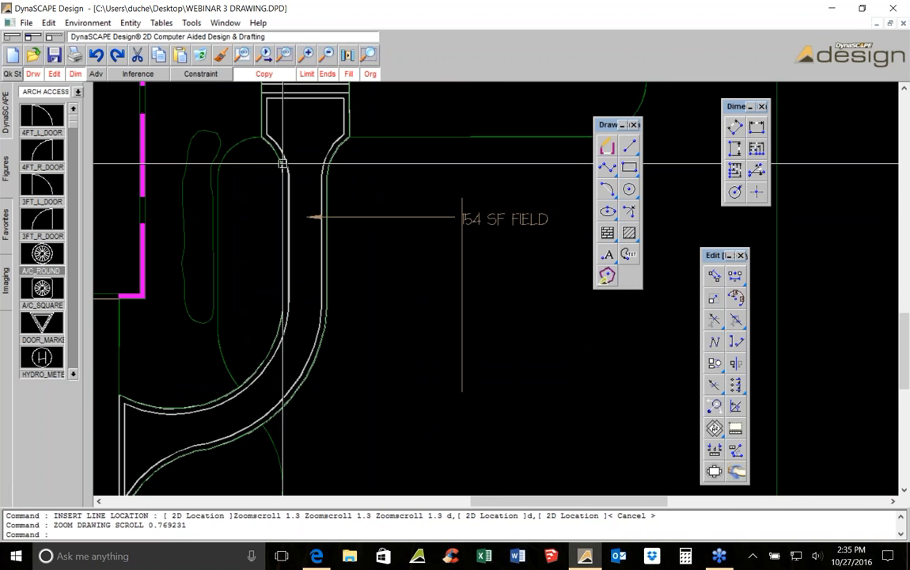
pyautogui.moveTo(282, 163)
pyautogui.mouseDown(button='middle')
pyautogui.moveTo(321, 197)
pyautogui.moveTo(372, 204)
pyautogui.moveTo(364, 206)
pyautogui.mouseUp(button='middle')
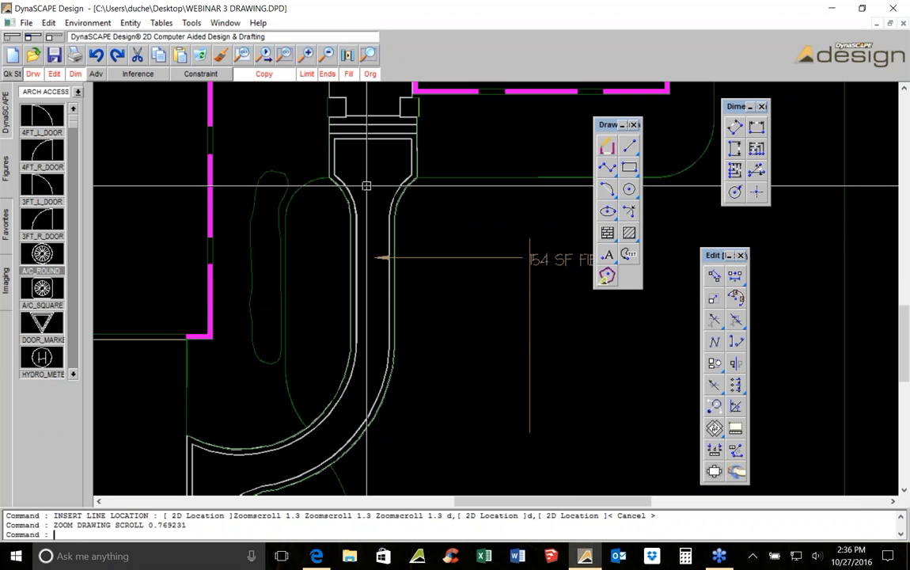
pyautogui.press('Escape')
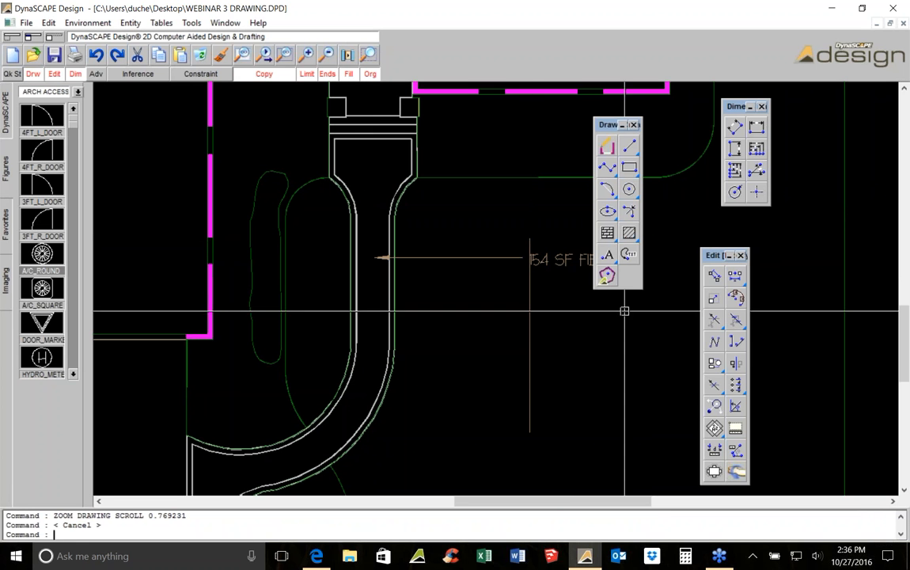
# Measure the perimeter of the front walk's edge lines
pyautogui.click(736, 429)
pyautogui.scroll(3, 372, 289)
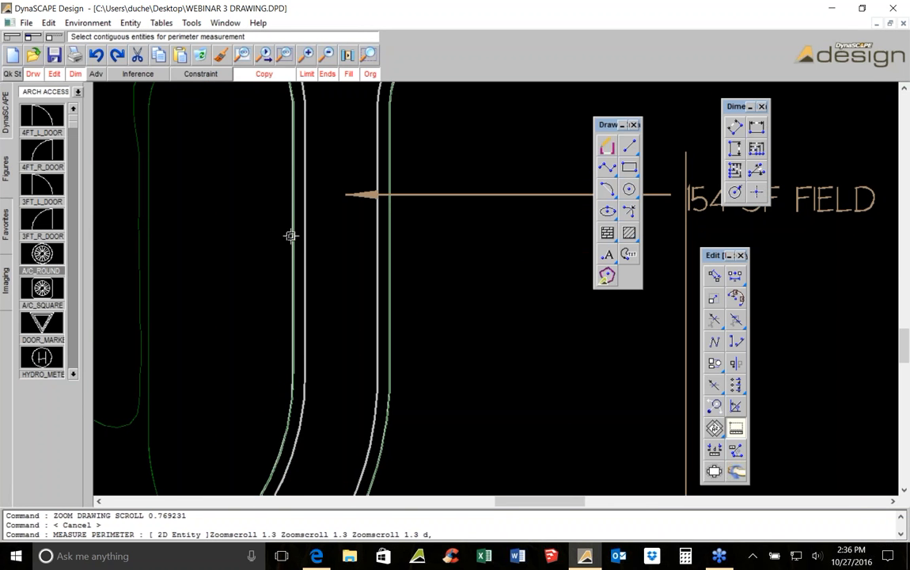
pyautogui.scroll(-4, 315, 251)
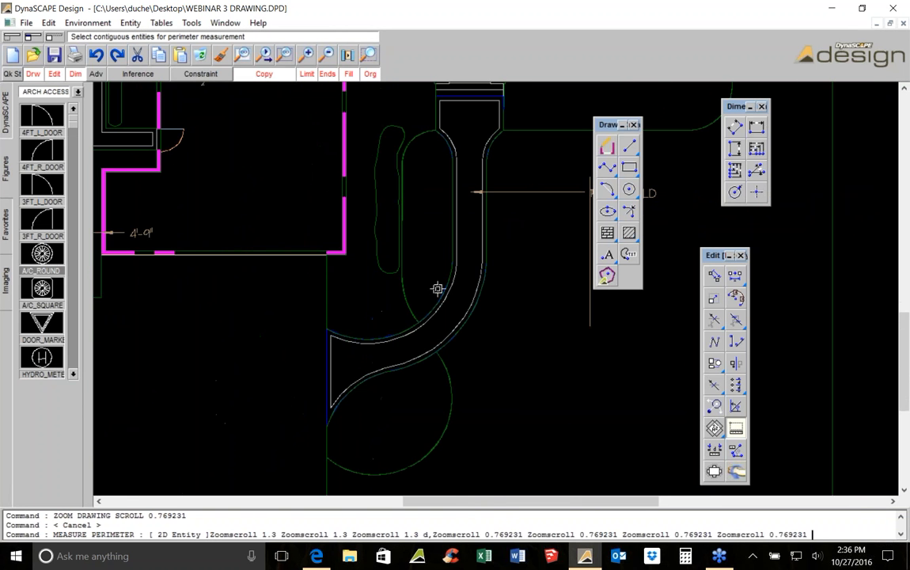
pyautogui.scroll(2, 367, 339)
pyautogui.moveTo(504, 252); pyautogui.dragTo(381, 461, button='middle')
pyautogui.rightClick(465, 240)
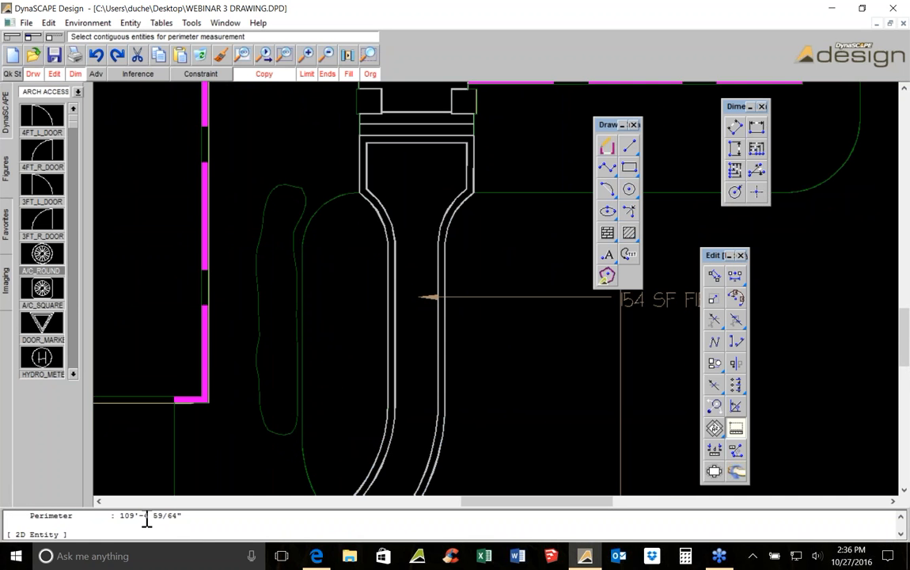
pyautogui.scroll(-2, 402, 368)
pyautogui.scroll(3, 581, 361)
pyautogui.scroll(-2, 514, 262)
pyautogui.press('Escape')
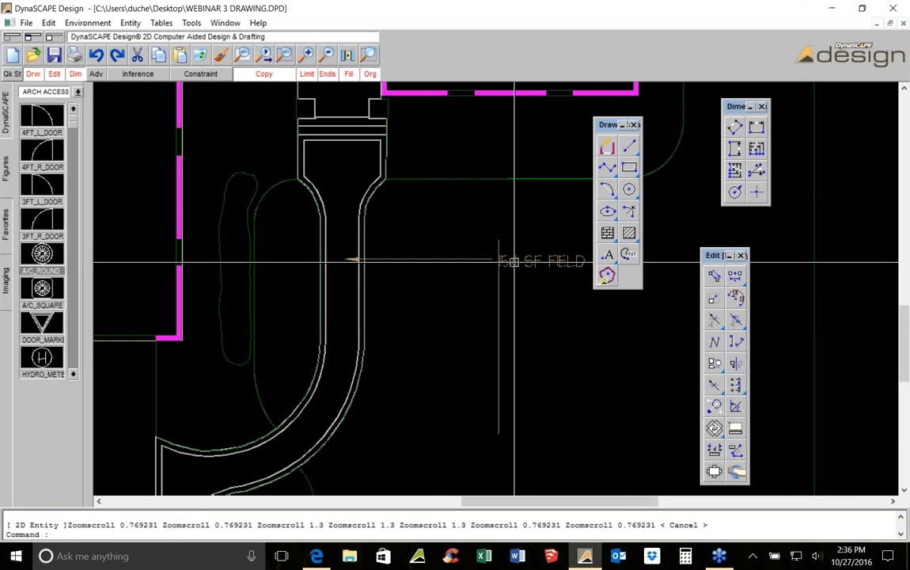
# Edit the leader text to read 155 SF FIELD
pyautogui.click(511, 261)
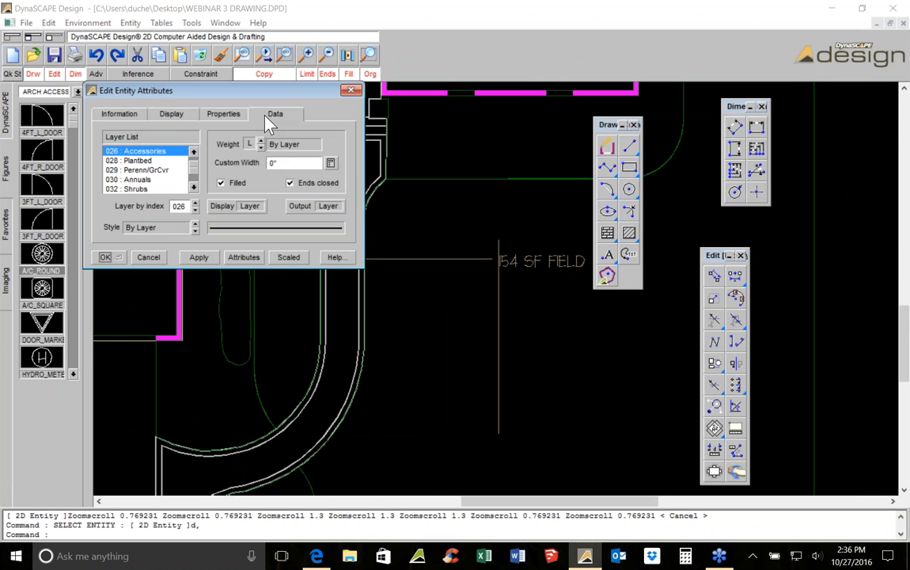
pyautogui.click(274, 114)
pyautogui.moveTo(109, 156); pyautogui.dragTo(106, 156)
pyautogui.write('5')
pyautogui.click(125, 233)
pyautogui.click(106, 257)
pyautogui.scroll(-1, 457, 276)
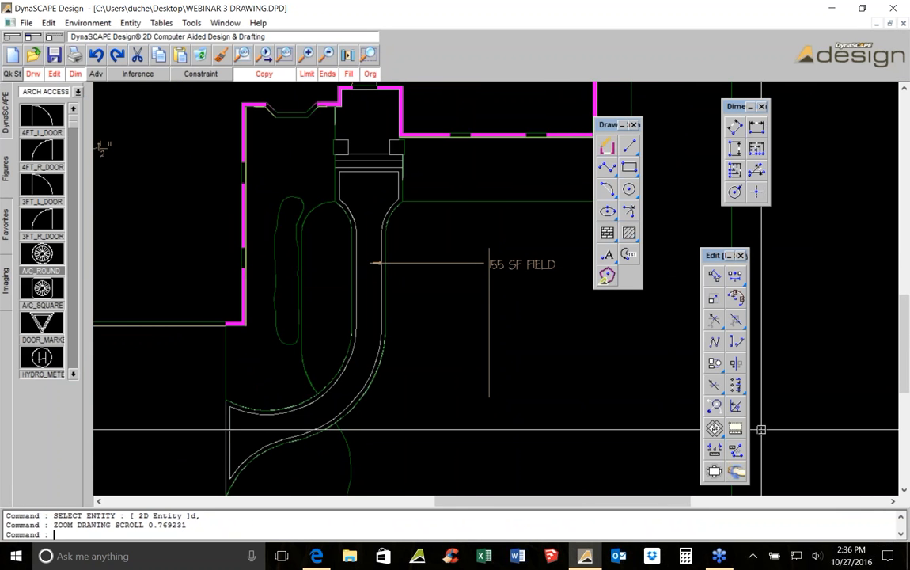
# Measure the perimeter of the front walk's outer border line
pyautogui.click(736, 428)
pyautogui.scroll(3, 385, 340)
pyautogui.click(386, 315)
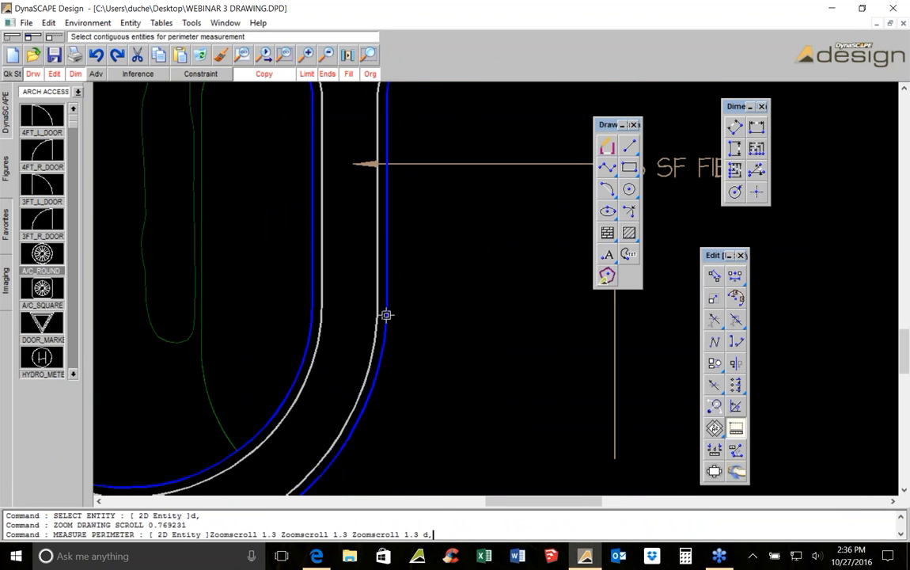
pyautogui.rightClick(386, 315)
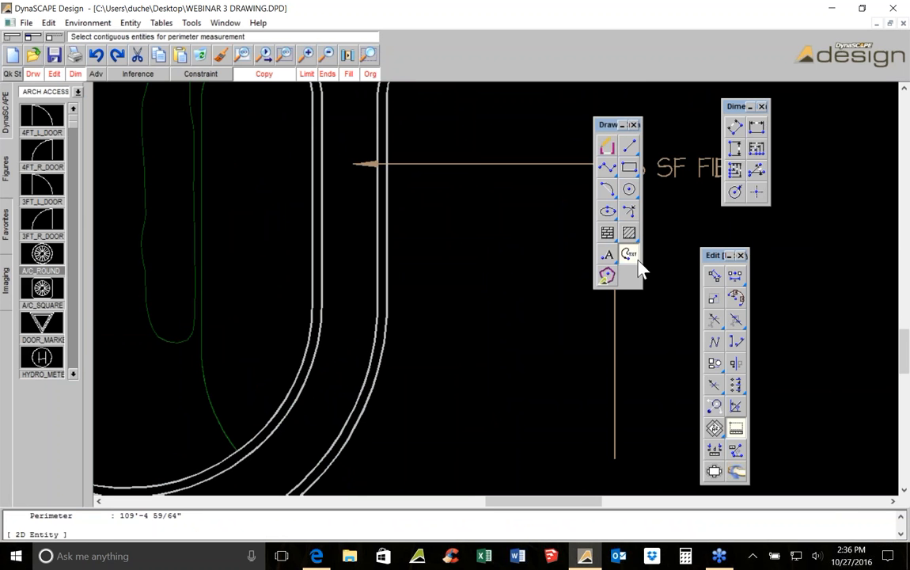
# Insert a leader labelled 110 LF BORDER @6" WIDTH pointing to the walk's border
pyautogui.click(637, 259)
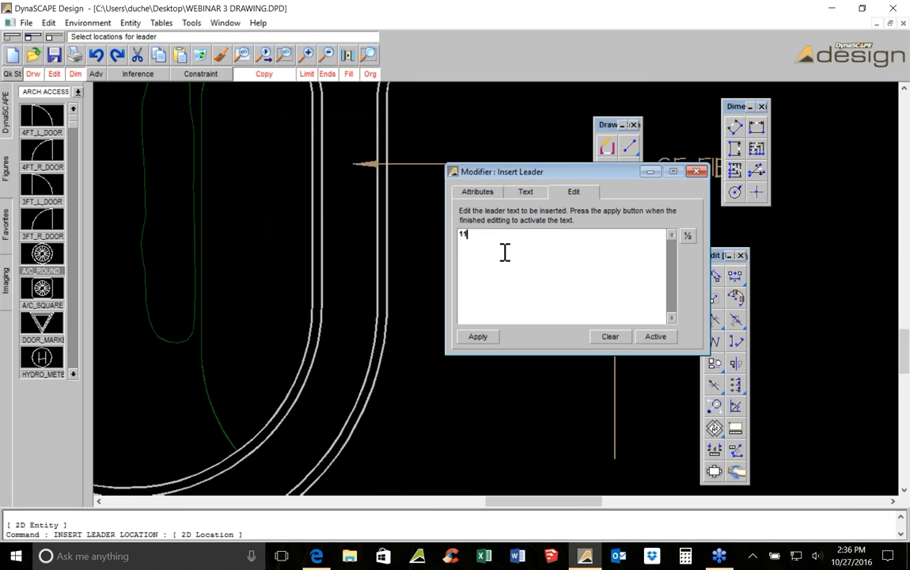
pyautogui.write('110 LF ED')
pyautogui.press('BackSpace')
pyautogui.press('BackSpace')
pyautogui.write('BORDER @6" WIDTH')
pyautogui.click(479, 337)
pyautogui.scroll(-2, 141, 257)
pyautogui.scroll(2, 359, 189)
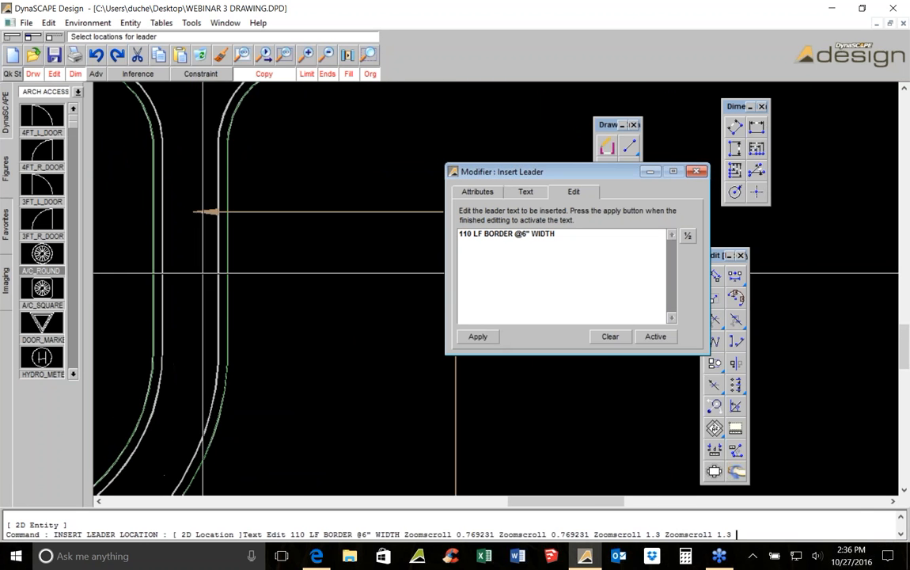
pyautogui.click(223, 259)
pyautogui.moveTo(304, 225); pyautogui.dragTo(171, 267, button='middle')
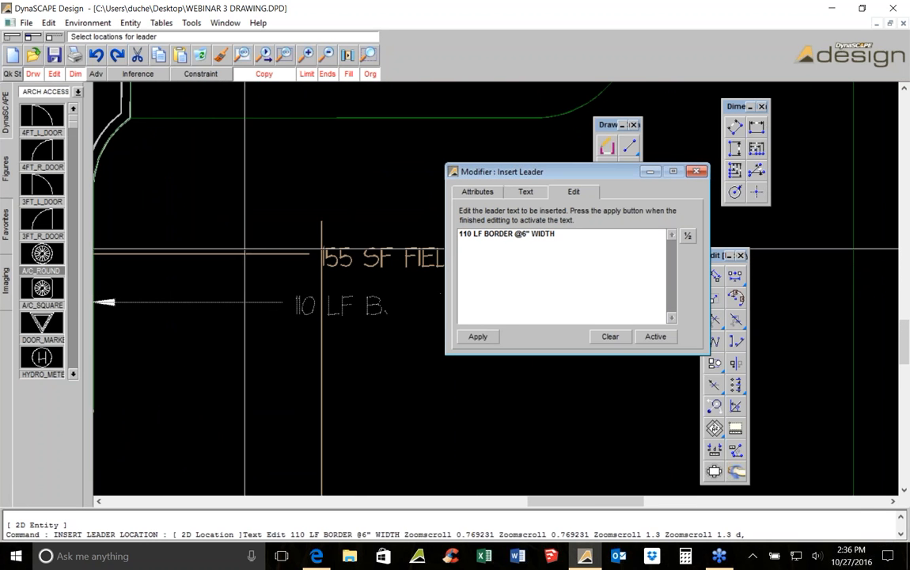
pyautogui.click(271, 251)
pyautogui.rightClick(273, 254)
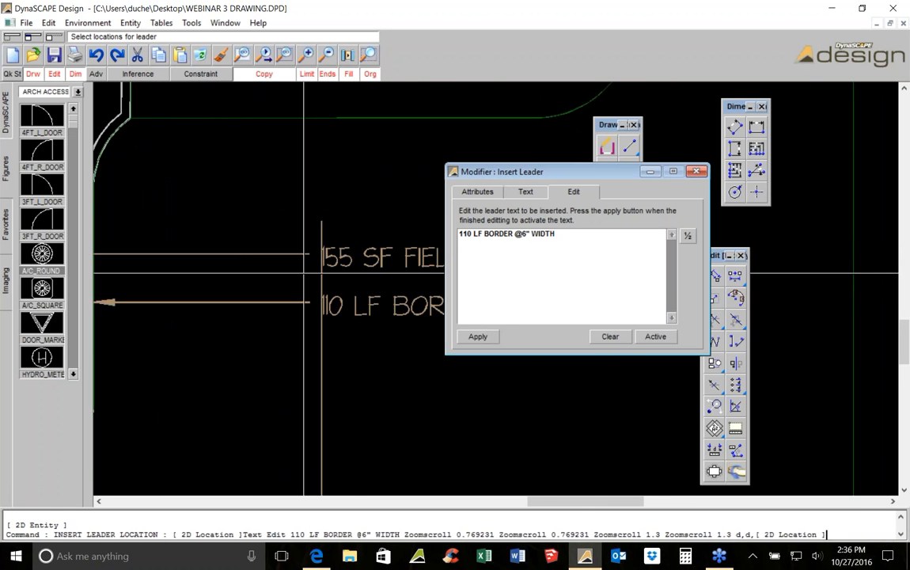
pyautogui.scroll(3, 306, 276)
pyautogui.press('Escape')
# Open the border leader's entity attributes and review its text data
pyautogui.doubleClick(390, 341)
pyautogui.click(104, 159)
pyautogui.click(123, 237)
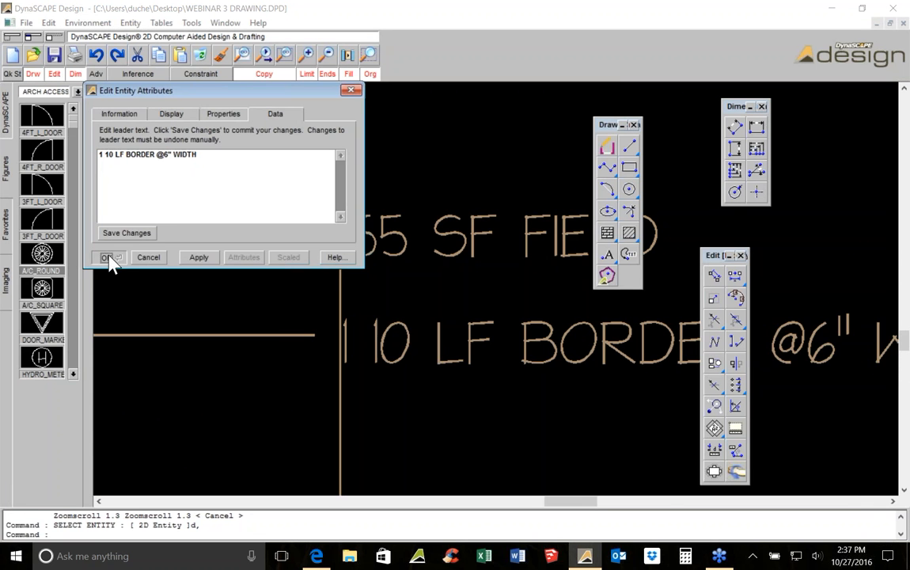
pyautogui.click(107, 257)
# Undo the insertion of the 110 LF BORDER leader
pyautogui.scroll(-3, 237, 269)
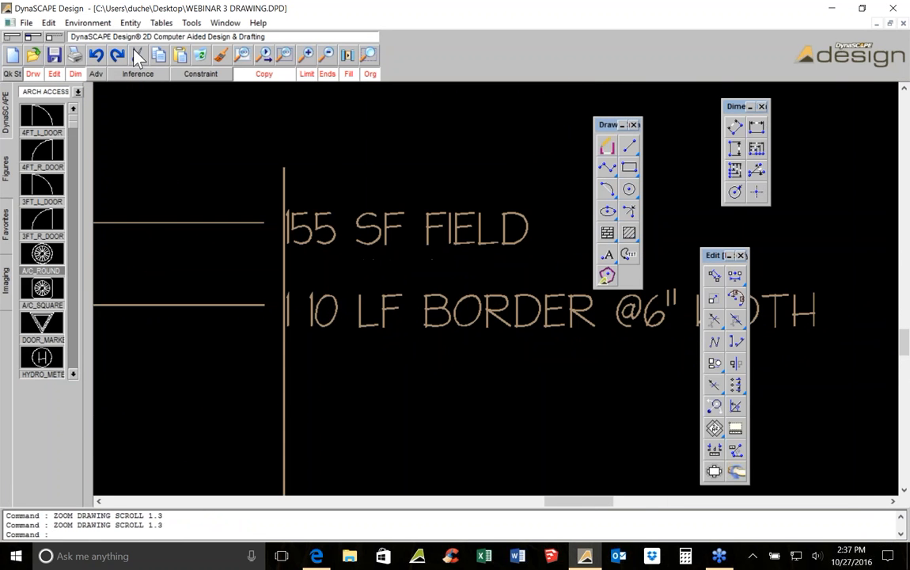
pyautogui.click(88, 53)
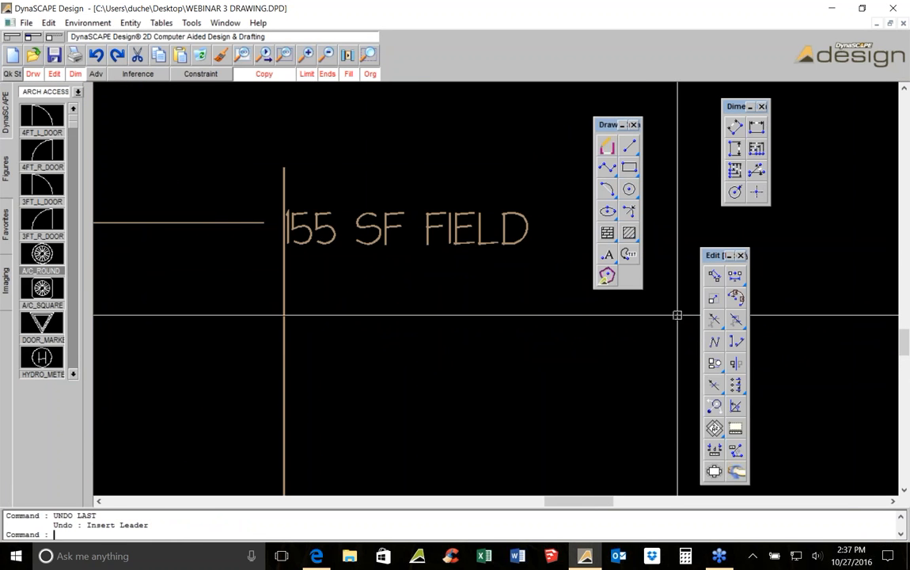
pyautogui.click(87, 52)
# Measure the perimeter of the front walk's border line
pyautogui.scroll(-3, 502, 233)
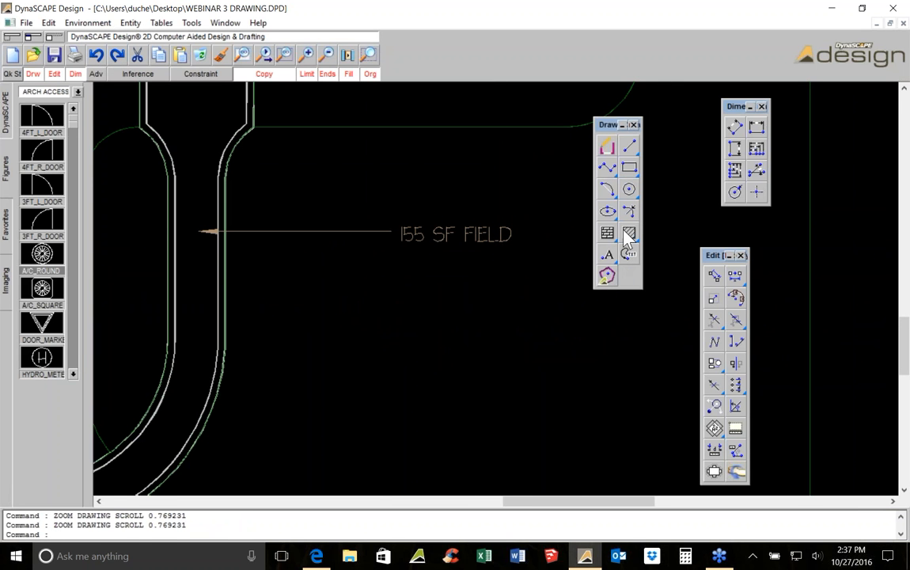
pyautogui.click(735, 428)
pyautogui.click(227, 255)
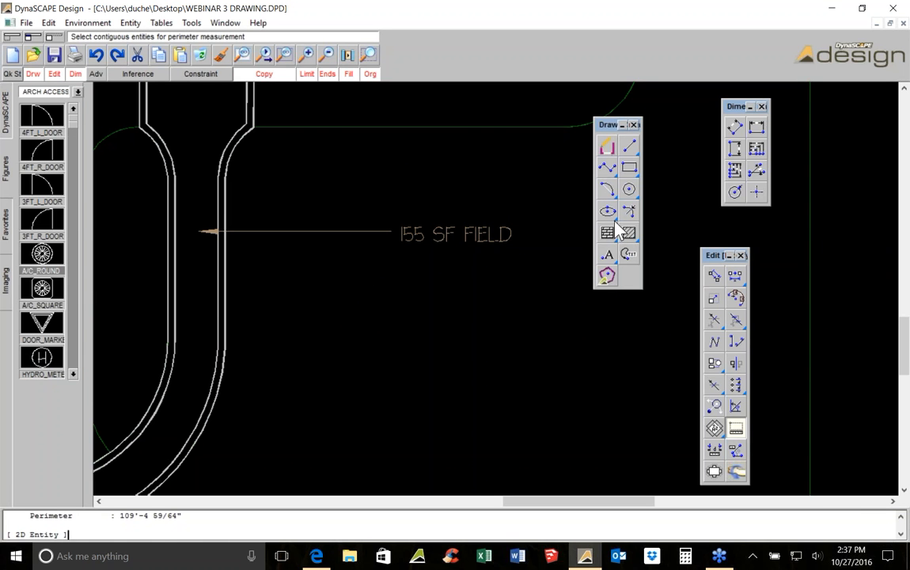
# Insert a leader labelled 110 LF @ 6" WIDTH BORDER pointing to the walk's border, below the 155 SF FIELD label
pyautogui.click(629, 254)
pyautogui.write('110 LF @')
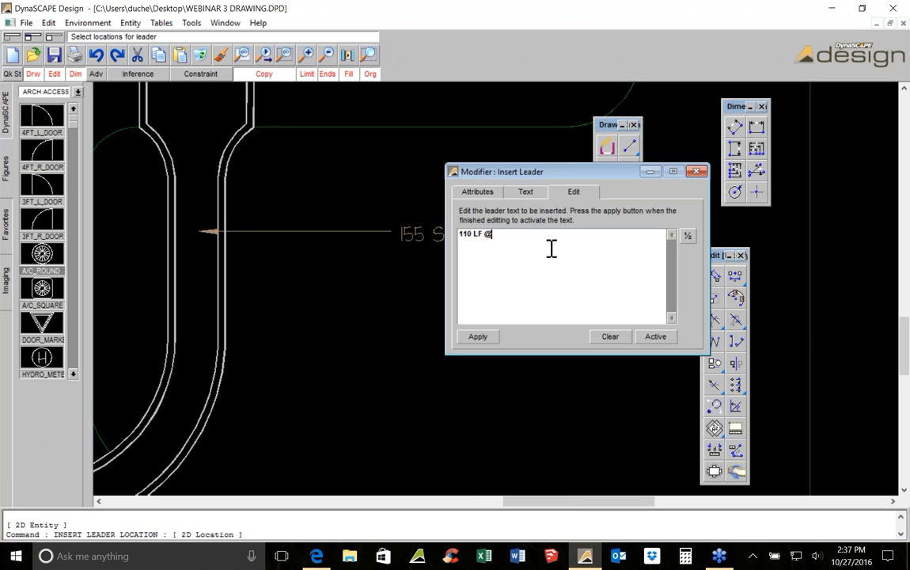
pyautogui.write(' 6" WIDGE')
pyautogui.write('H BORDER')
pyautogui.click(478, 336)
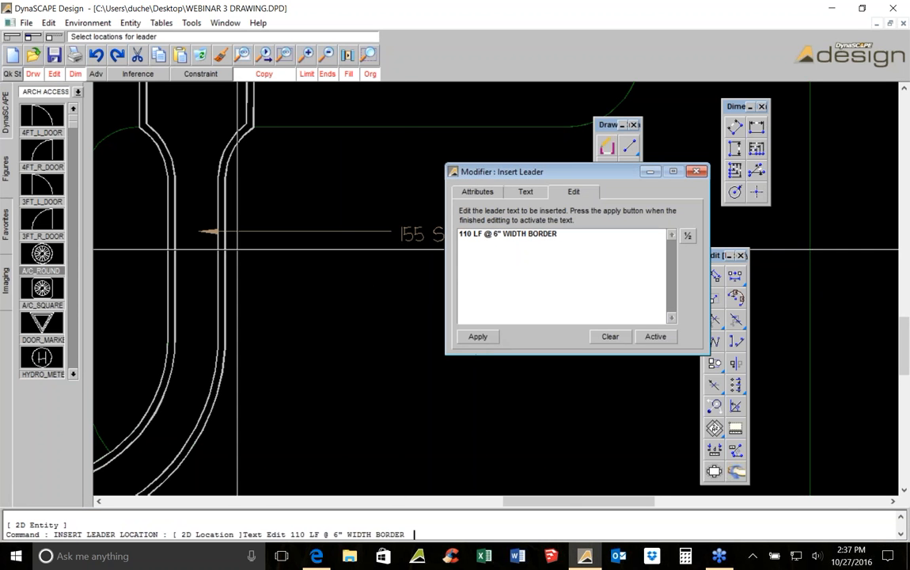
pyautogui.click(221, 265)
pyautogui.moveTo(352, 260); pyautogui.dragTo(268, 283, button='middle')
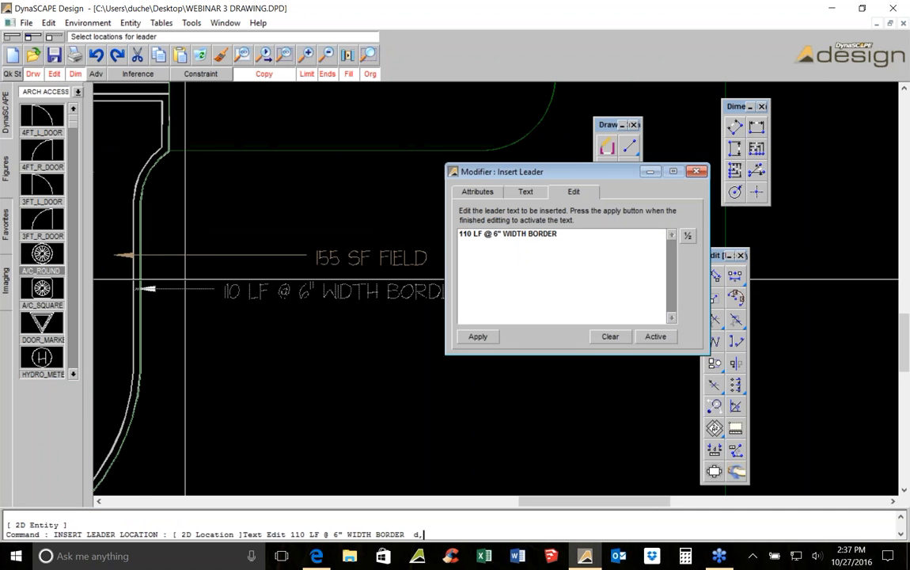
pyautogui.click(282, 255)
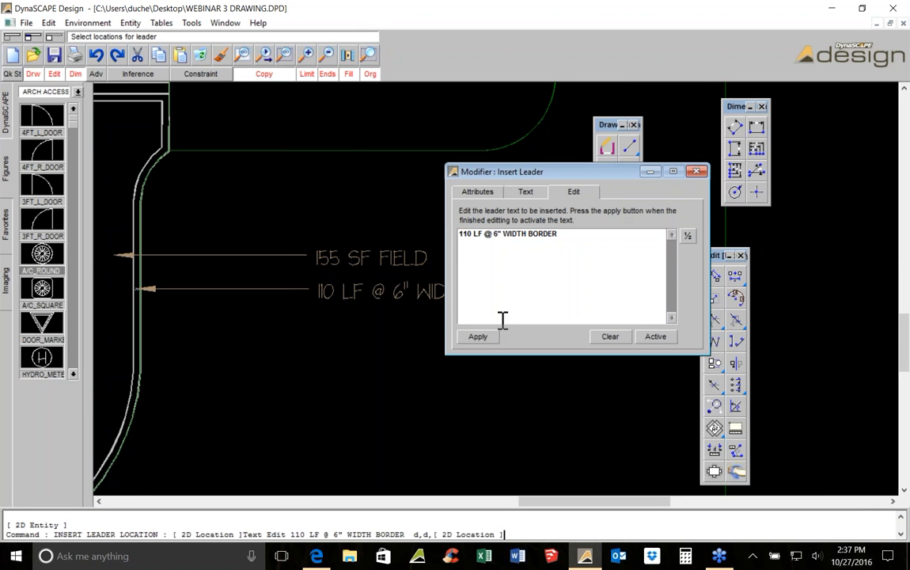
pyautogui.click(698, 172)
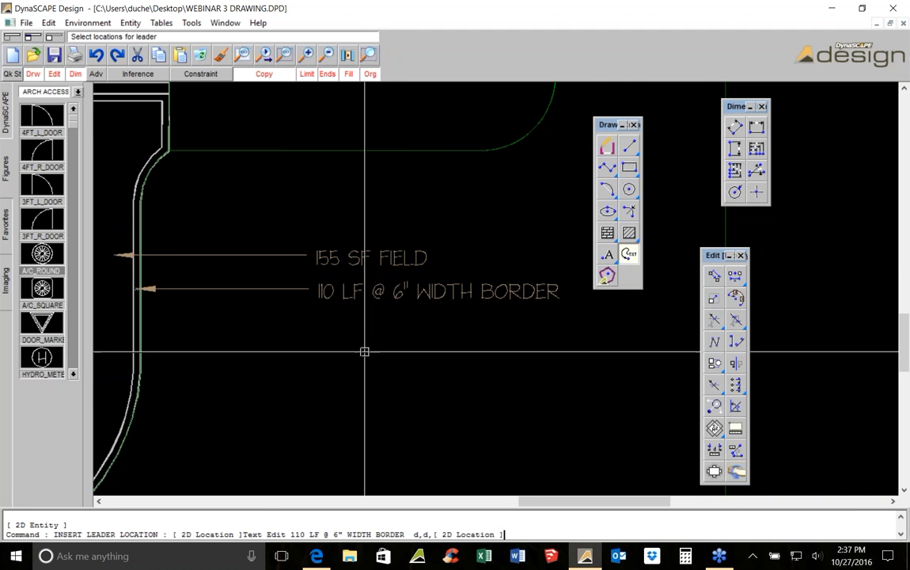
# Measure the length of the straight end edge of the walk where it flares out
pyautogui.scroll(-2, 383, 357)
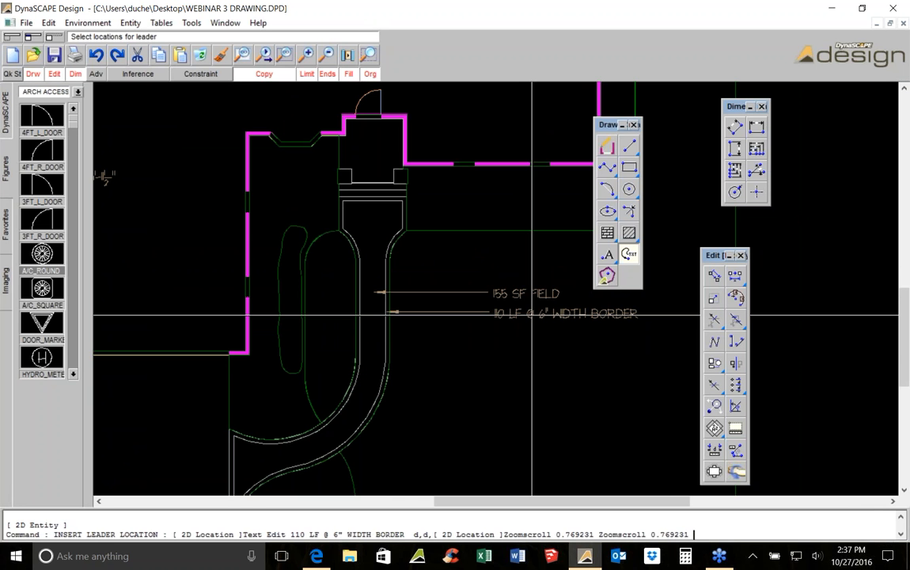
pyautogui.moveTo(412, 321)
pyautogui.mouseDown(button='middle')
pyautogui.moveTo(425, 281)
pyautogui.moveTo(447, 289)
pyautogui.moveTo(373, 295)
pyautogui.mouseUp(button='middle')
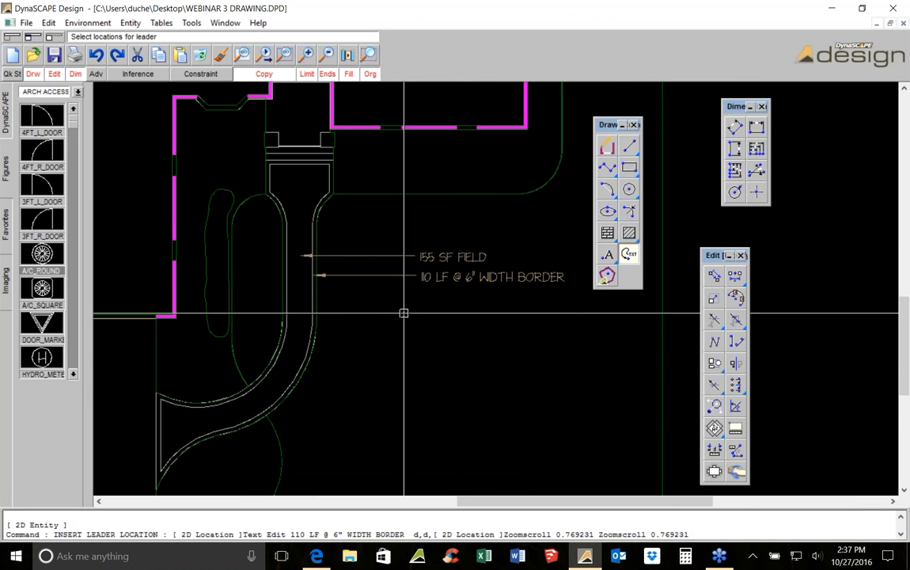
pyautogui.moveTo(179, 351)
pyautogui.mouseDown(button='middle')
pyautogui.moveTo(294, 250)
pyautogui.moveTo(271, 221)
pyautogui.mouseUp(button='middle')
pyautogui.scroll(2, 293, 249)
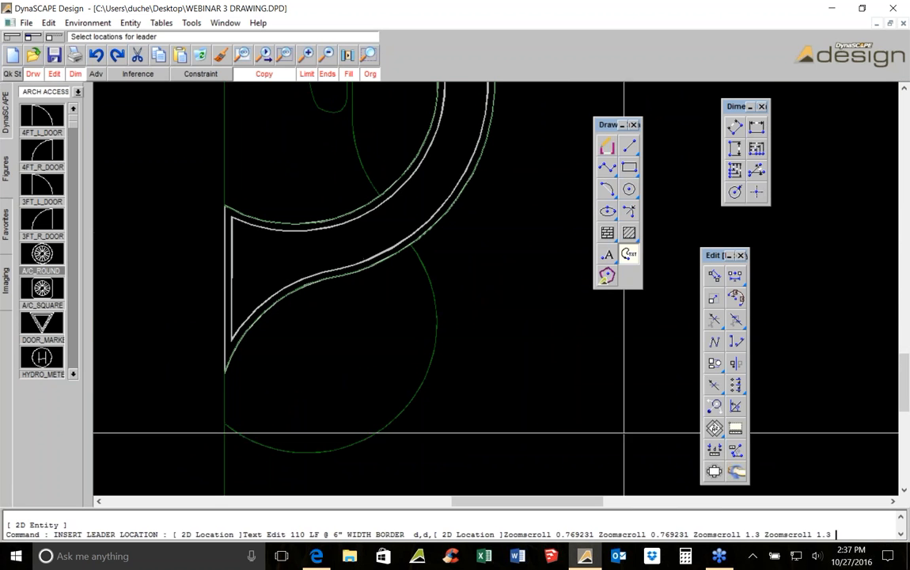
pyautogui.click(716, 450)
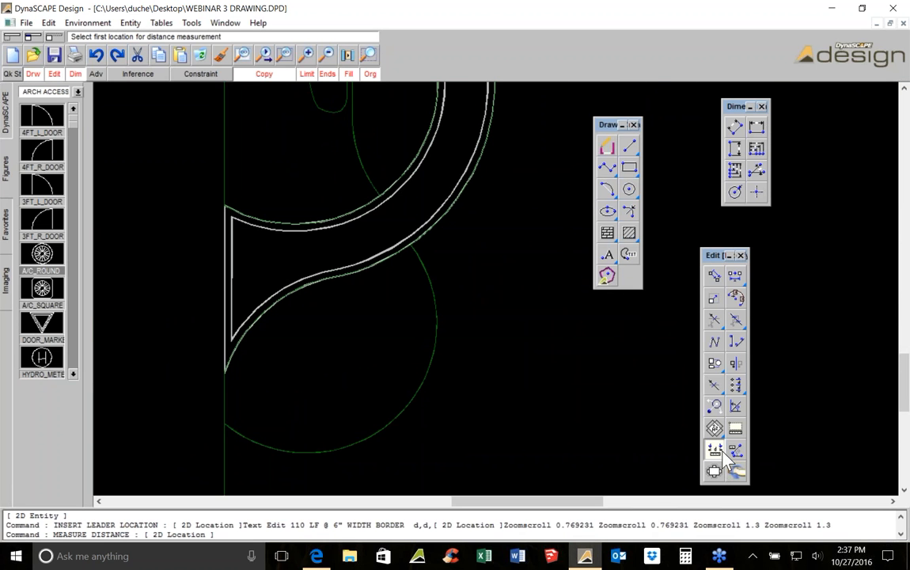
pyautogui.click(221, 209)
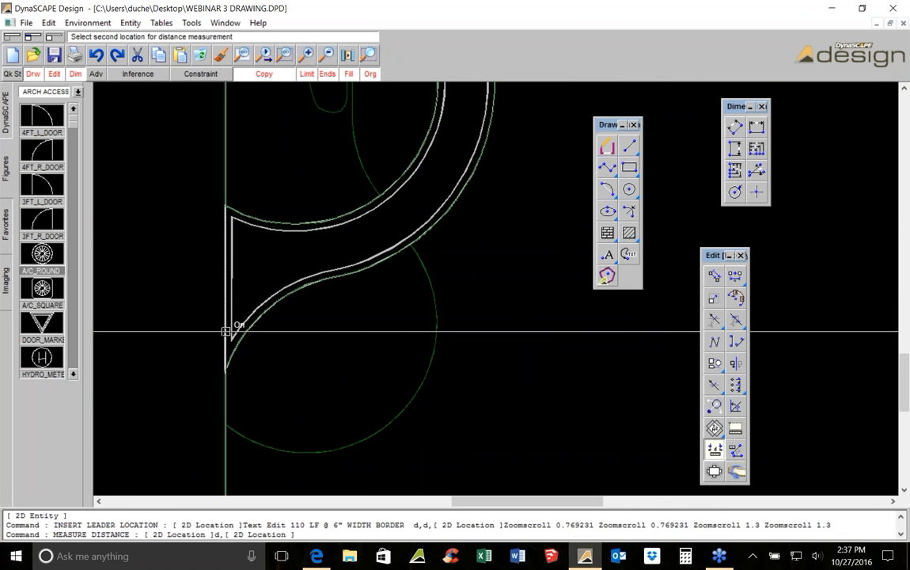
pyautogui.click(223, 368)
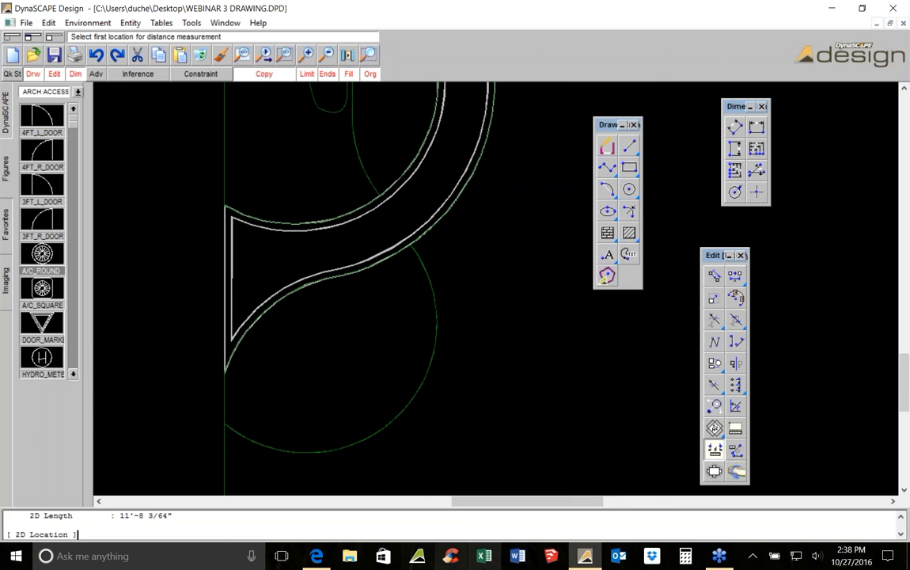
# Open the Calculator and work out the border length from the measured figures
pyautogui.click(688, 557)
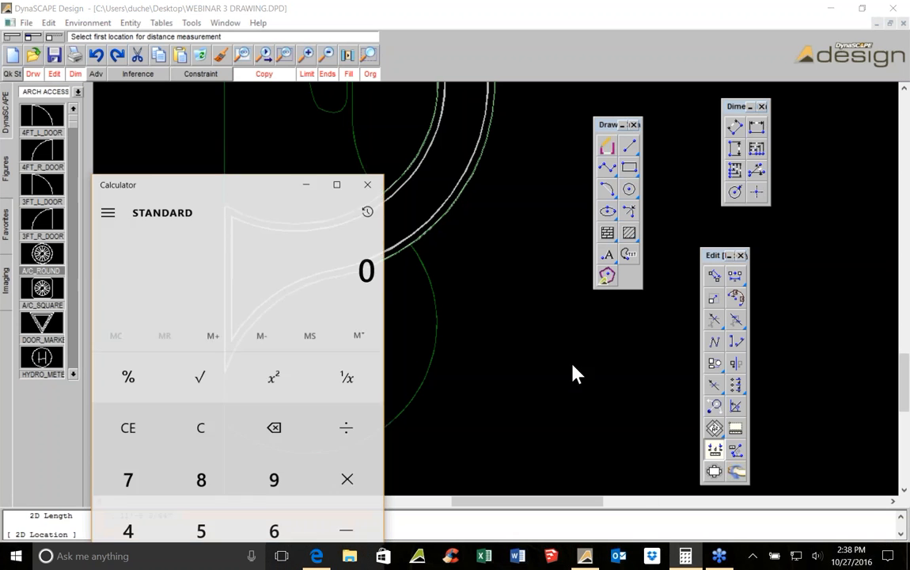
pyautogui.moveTo(195, 183); pyautogui.dragTo(200, 108)
pyautogui.click(133, 500)
pyautogui.click(206, 501)
pyautogui.click(350, 507)
pyautogui.click(481, 10)
# Measure the width across the walk where it meets the front entry
pyautogui.moveTo(467, 199); pyautogui.dragTo(416, 457, button='middle')
pyautogui.scroll(-1, 415, 457)
pyautogui.moveTo(419, 246); pyautogui.dragTo(401, 358, button='middle')
pyautogui.scroll(-1, 210, 273)
pyautogui.scroll(6, 209, 273)
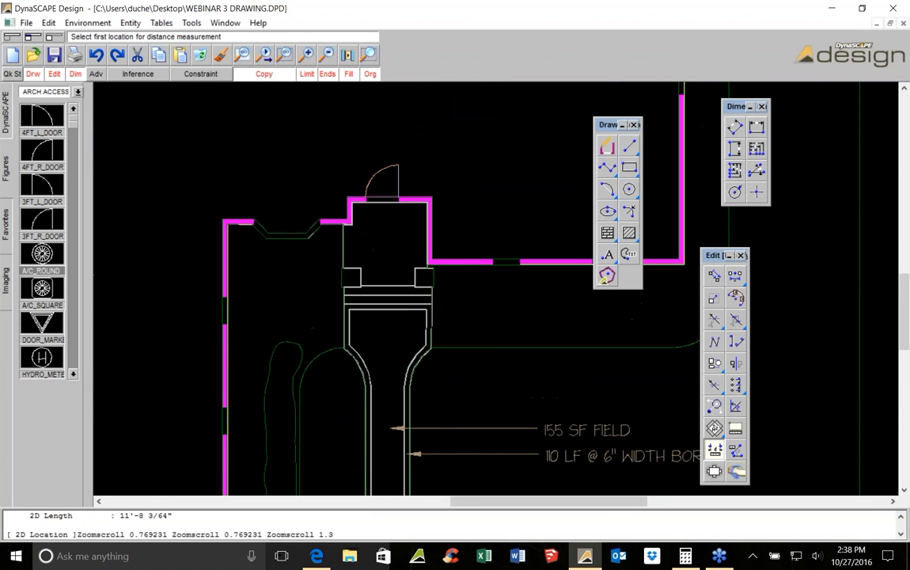
pyautogui.click(203, 268)
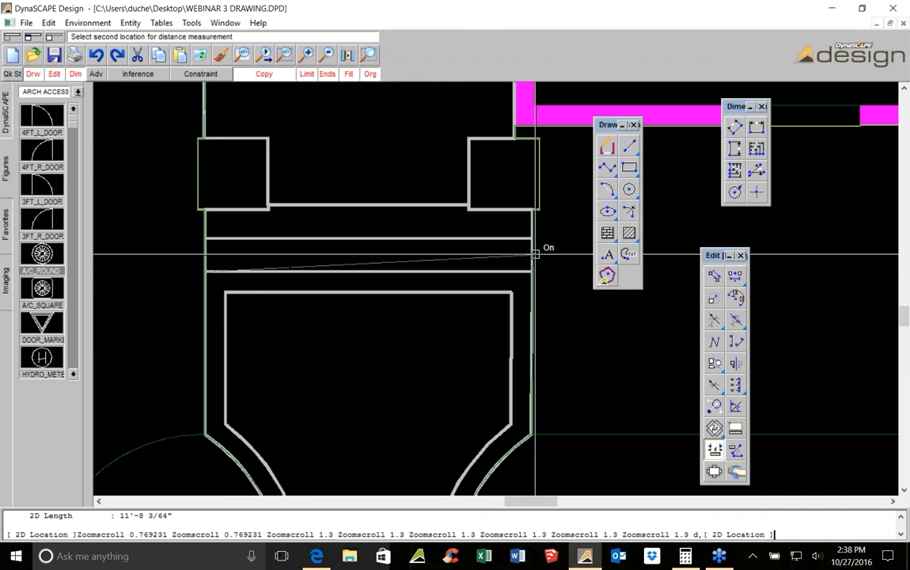
pyautogui.click(529, 266)
# Place the text note (REDUCE EDGE RESTRAINT BY 20 LF) beneath the border leader
pyautogui.scroll(-6, 446, 463)
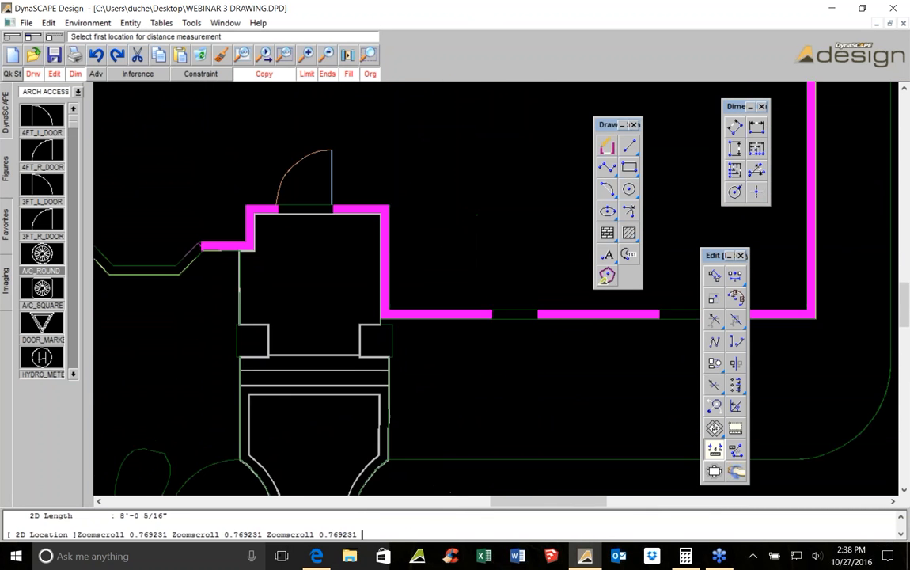
pyautogui.scroll(4, 565, 199)
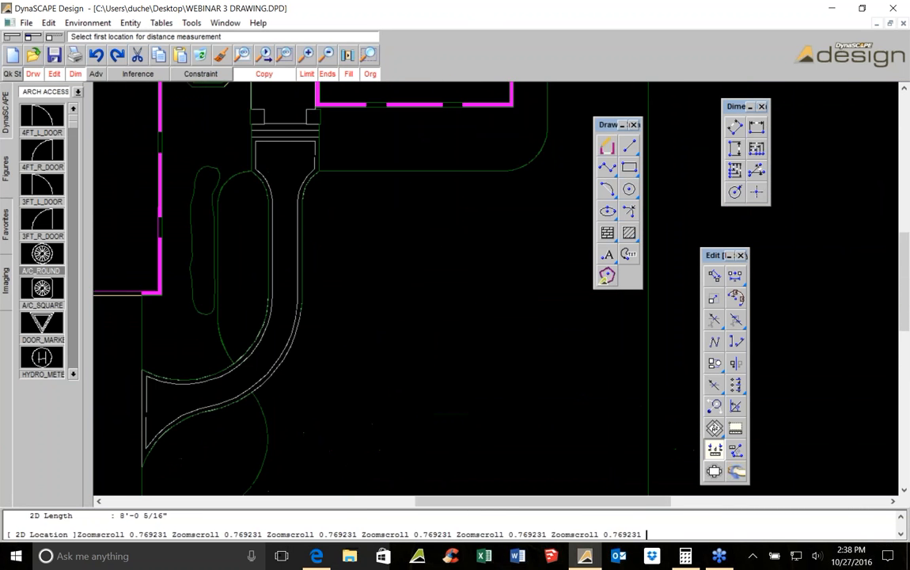
pyautogui.click(608, 254)
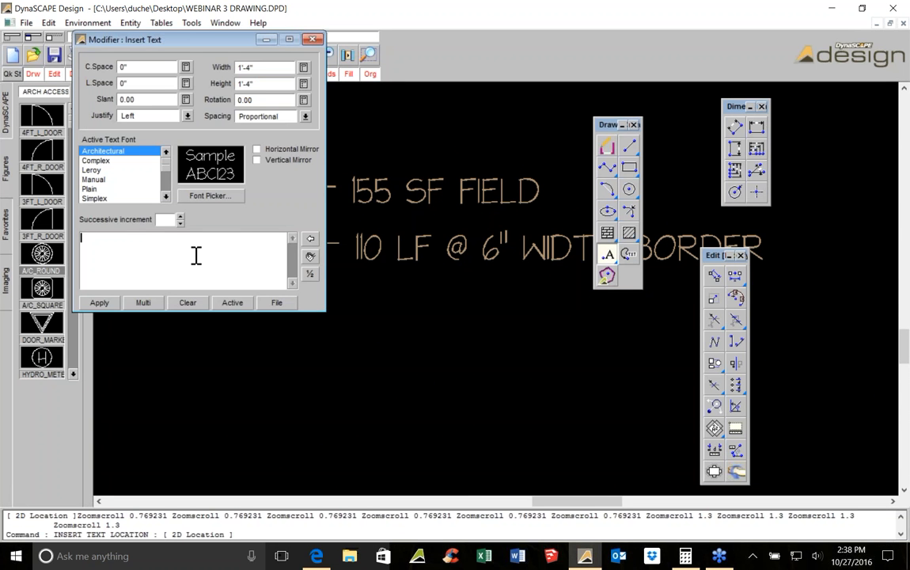
pyautogui.write('REDUCE EDGE RESTRAINT BY 20 LF')
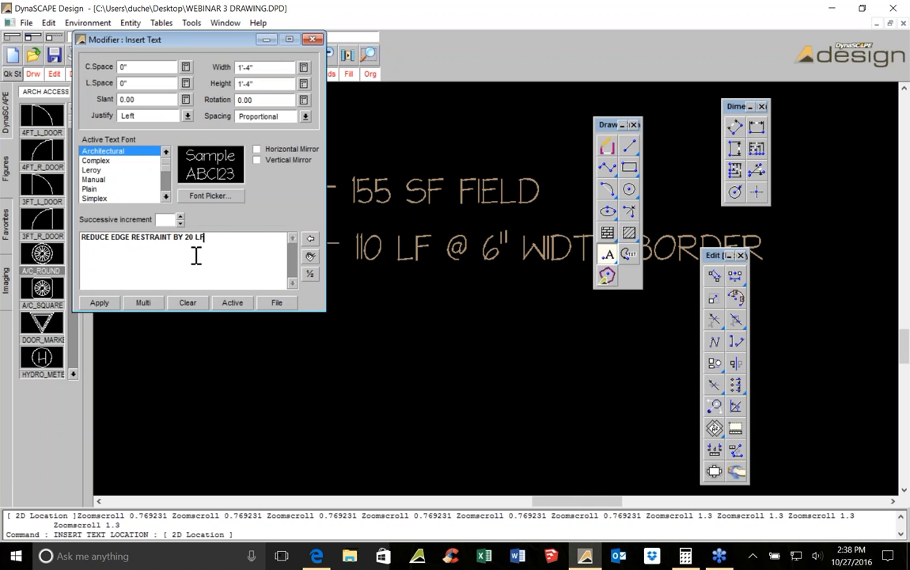
pyautogui.click(81, 237)
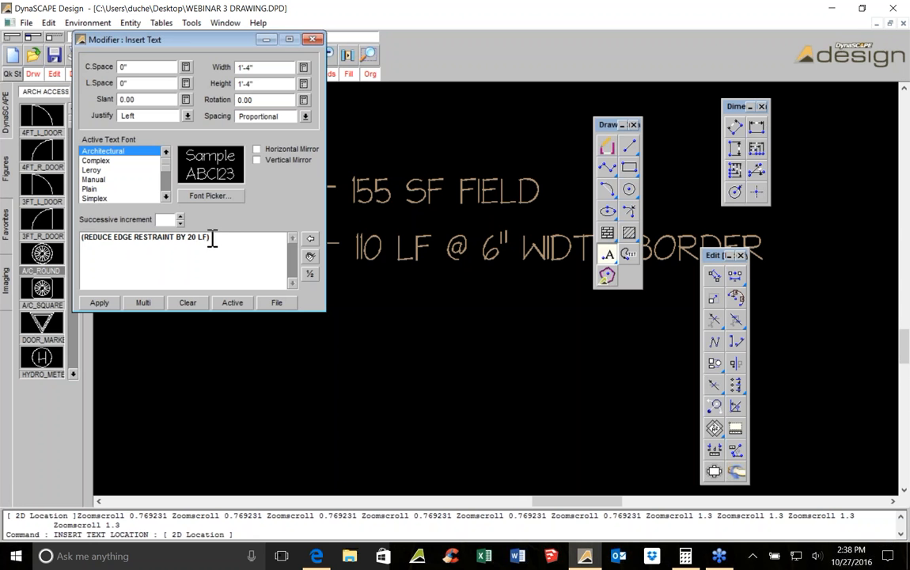
pyautogui.click(111, 303)
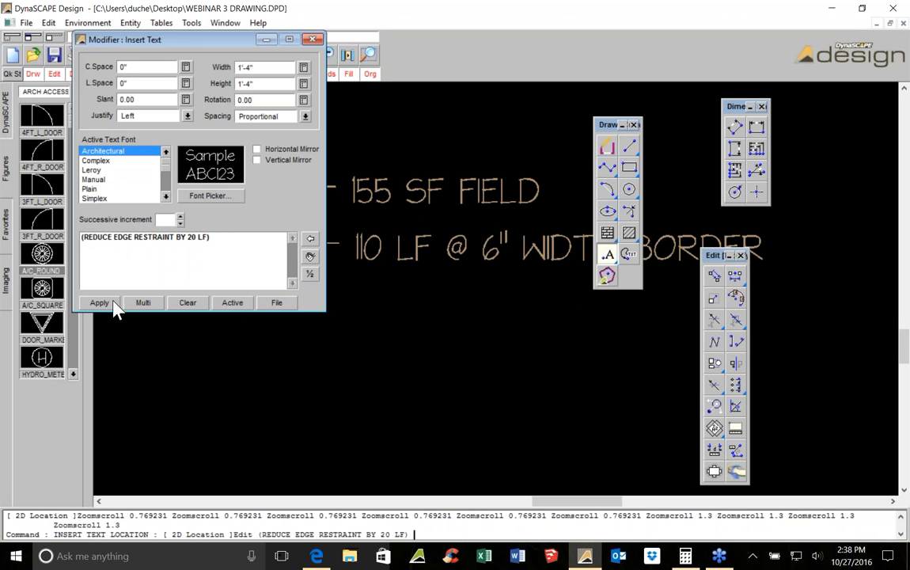
pyautogui.click(355, 307)
pyautogui.rightClick(356, 308)
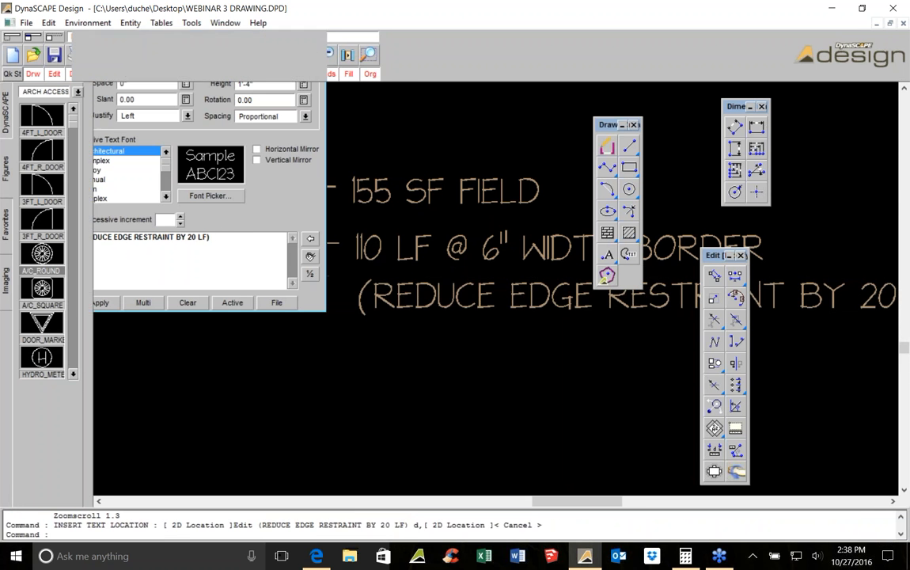
pyautogui.scroll(-2, 275, 419)
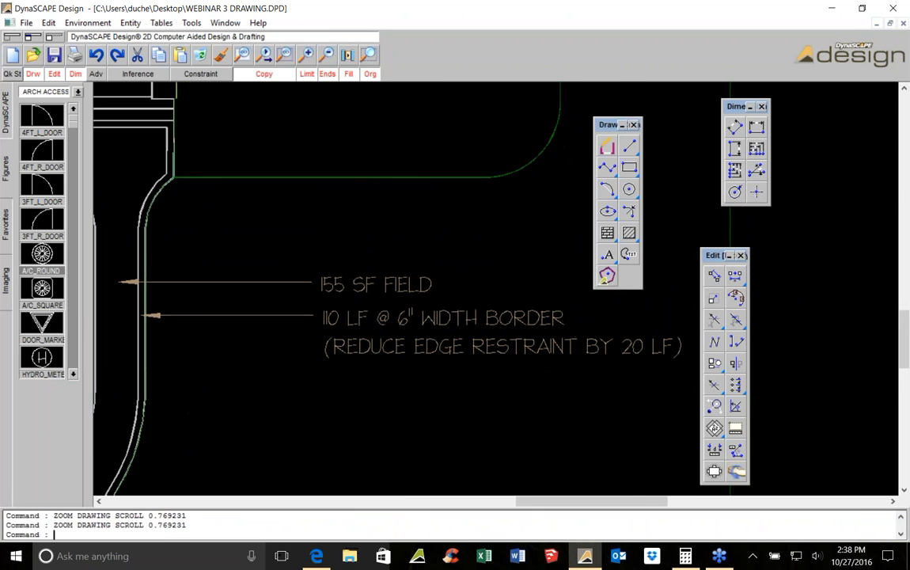
pyautogui.moveTo(517, 377); pyautogui.dragTo(440, 392, button='middle')
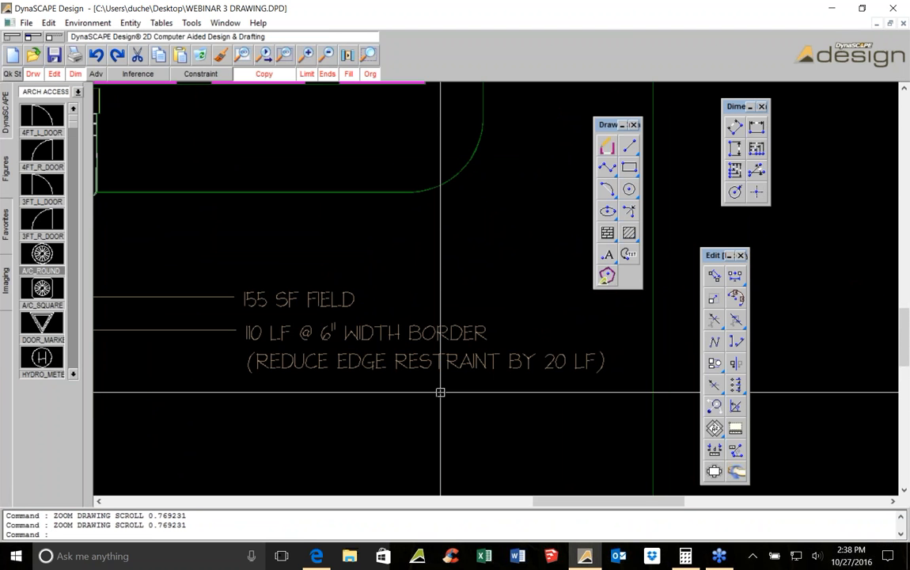
pyautogui.scroll(-5, 445, 246)
pyautogui.moveTo(299, 154); pyautogui.dragTo(412, 237, button='middle')
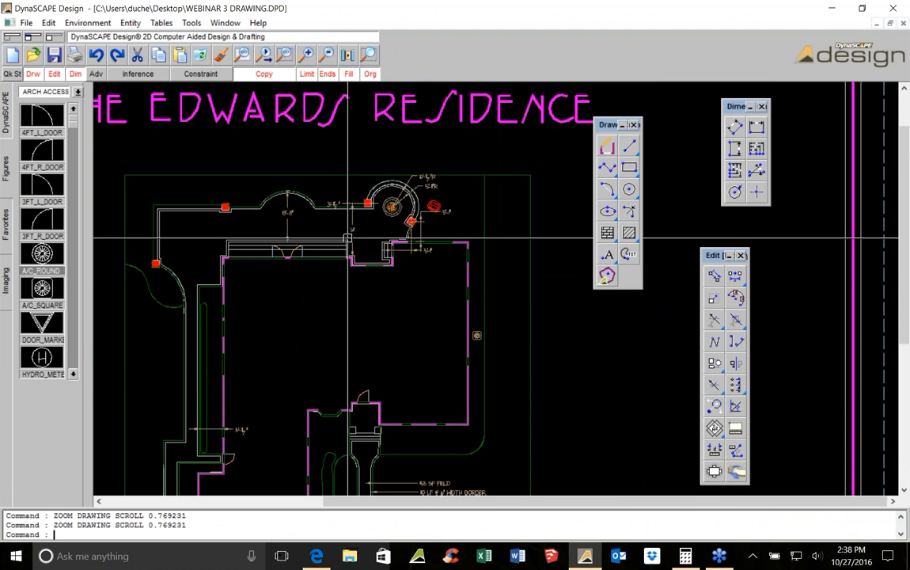
pyautogui.scroll(2, 408, 254)
pyautogui.scroll(-2, 407, 254)
pyautogui.scroll(2, 336, 319)
pyautogui.click(607, 167)
pyautogui.scroll(3, 436, 215)
pyautogui.click(212, 393)
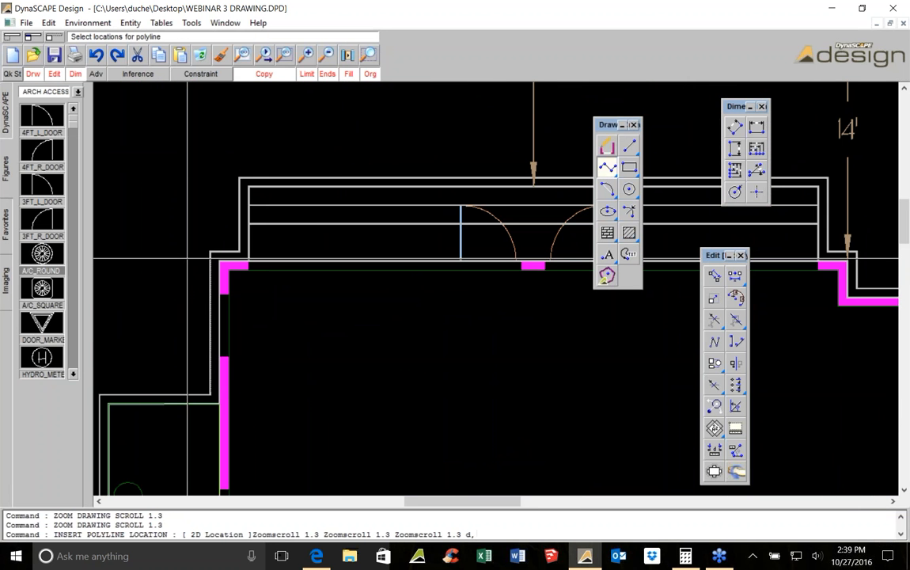
pyautogui.press('Escape')
# Trace the walk's border around the front entry and porch with a continuous polyline
pyautogui.click(605, 169)
pyautogui.scroll(2, 235, 373)
pyautogui.click(206, 414)
pyautogui.moveTo(212, 199); pyautogui.dragTo(198, 277, button='middle')
pyautogui.click(195, 258)
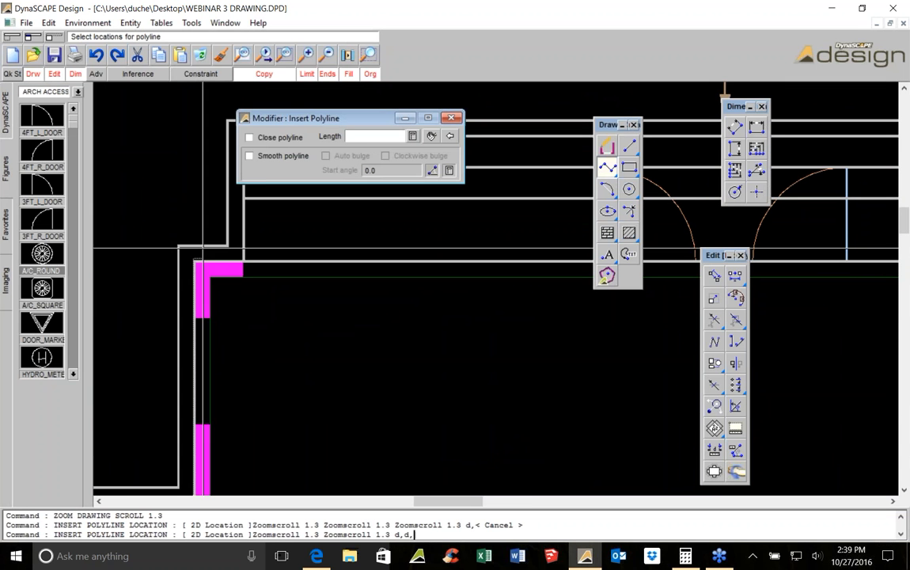
pyautogui.click(241, 245)
pyautogui.moveTo(219, 153); pyautogui.dragTo(176, 320, button='middle')
pyautogui.click(198, 303)
pyautogui.moveTo(653, 271)
pyautogui.mouseDown(button='middle')
pyautogui.moveTo(545, 289)
pyautogui.moveTo(339, 289)
pyautogui.moveTo(256, 306)
pyautogui.mouseUp(button='middle')
pyautogui.scroll(-1, 255, 307)
pyautogui.scroll(1, 417, 305)
pyautogui.click(417, 306)
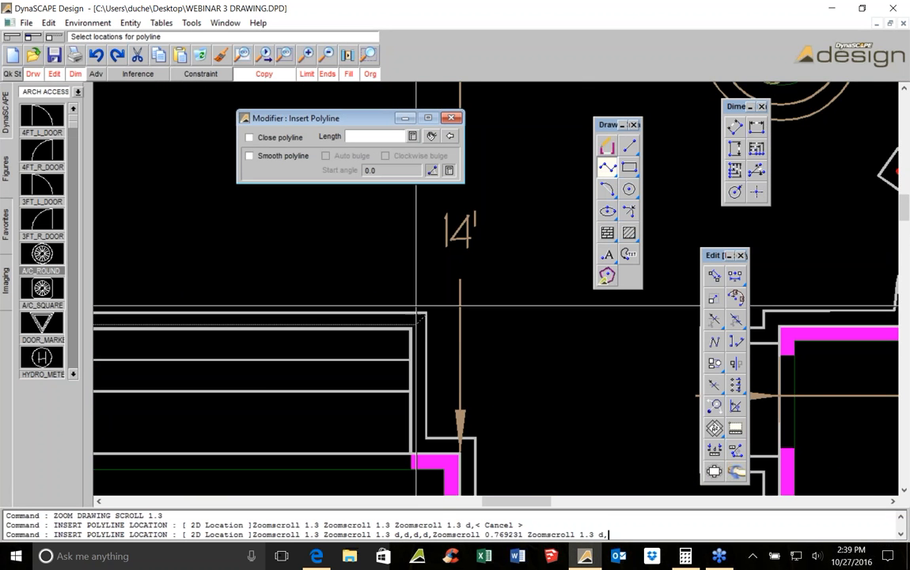
pyautogui.moveTo(417, 306); pyautogui.dragTo(410, 228, button='middle')
pyautogui.click(426, 372)
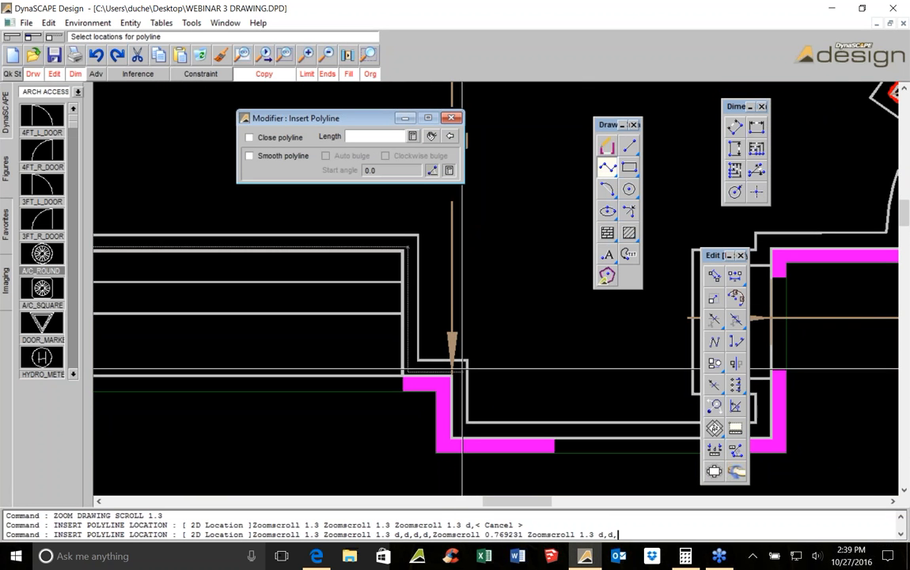
pyautogui.click(453, 370)
pyautogui.moveTo(482, 447)
pyautogui.mouseDown(button='middle')
pyautogui.moveTo(455, 378)
pyautogui.moveTo(204, 387)
pyautogui.mouseUp(button='middle')
pyautogui.click(454, 367)
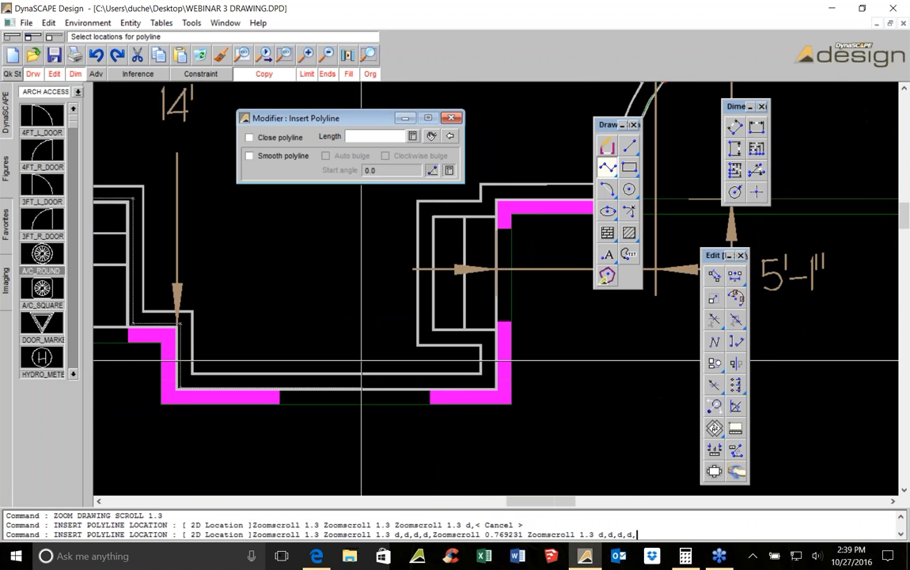
pyautogui.click(493, 348)
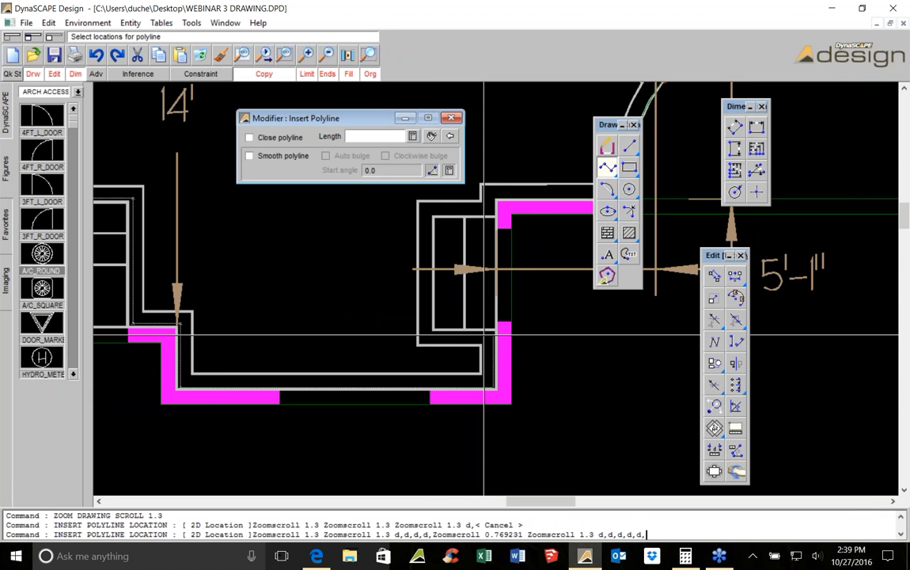
pyautogui.click(484, 334)
pyautogui.click(429, 338)
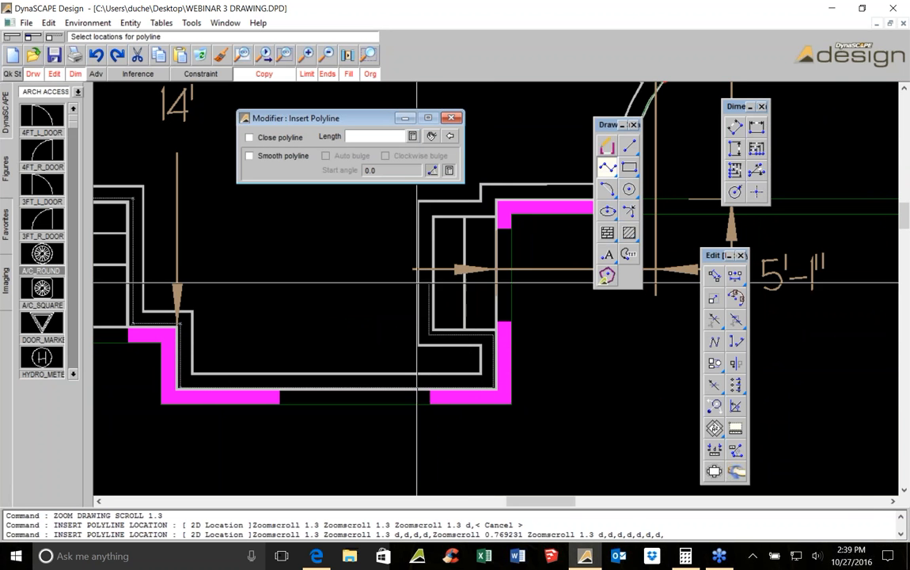
pyautogui.click(400, 214)
pyautogui.click(495, 210)
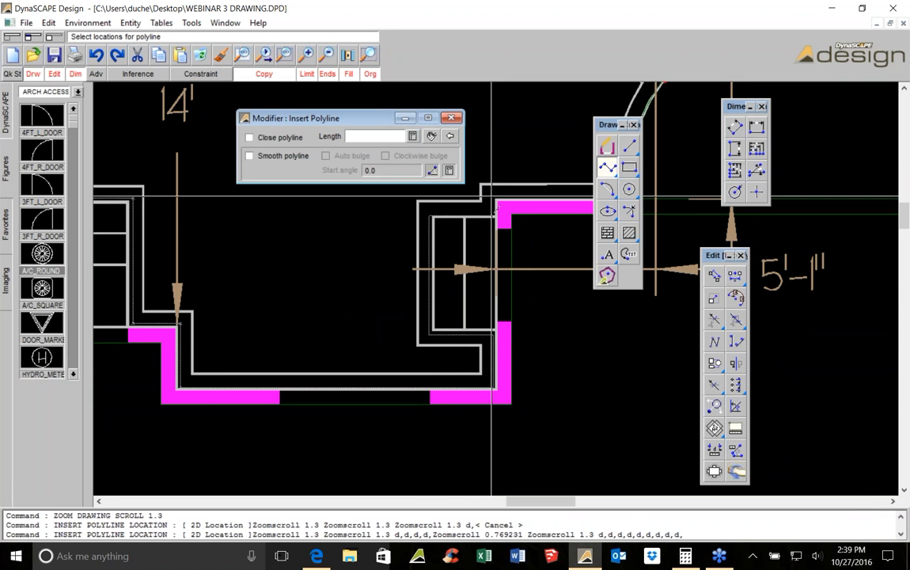
pyautogui.click(491, 195)
pyautogui.moveTo(492, 195); pyautogui.dragTo(234, 324, button='middle')
pyautogui.scroll(-1, 236, 324)
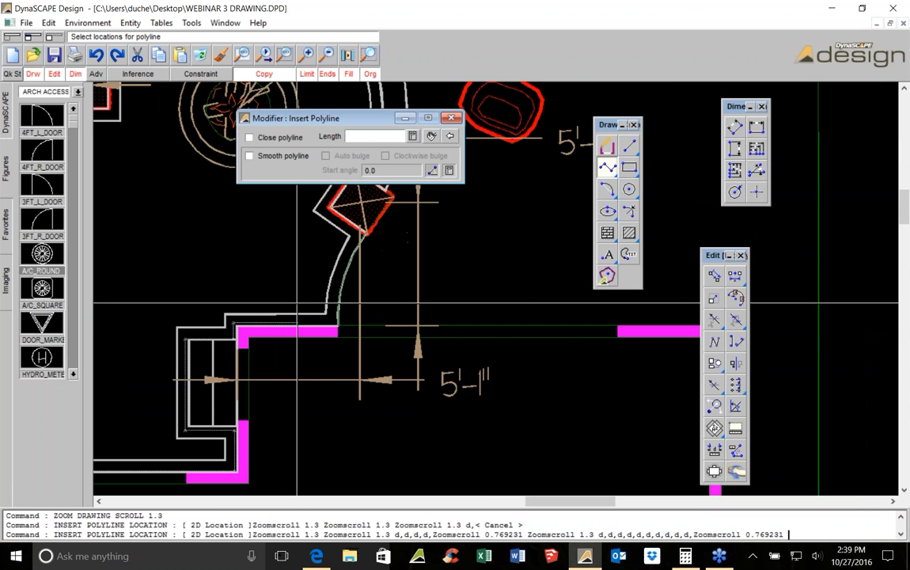
pyautogui.click(330, 326)
pyautogui.scroll(3, 329, 326)
pyautogui.press('Escape')
# Select the traced border polyline and measure its perimeter
pyautogui.click(278, 341)
pyautogui.scroll(-8, 278, 342)
pyautogui.scroll(-1, 278, 342)
pyautogui.moveTo(278, 342); pyautogui.dragTo(498, 195, button='middle')
pyautogui.scroll(-2, 498, 195)
pyautogui.scroll(2, 451, 229)
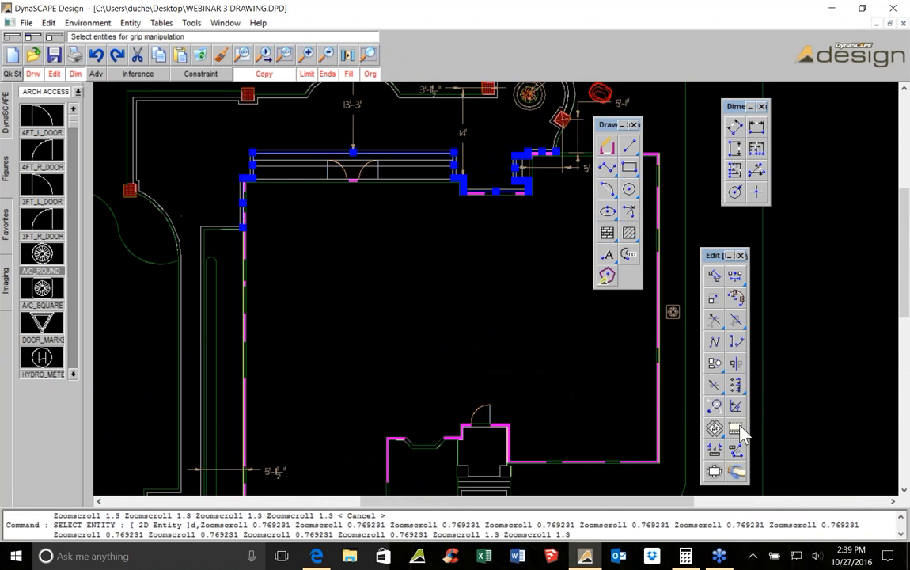
pyautogui.click(739, 428)
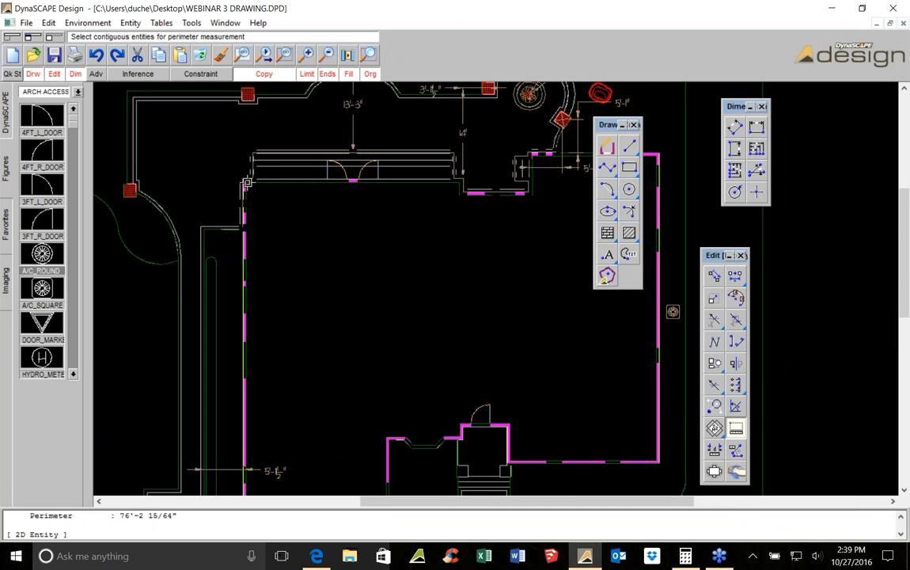
# Examine the circular patio and pillars near the front entry
pyautogui.scroll(-1, 325, 223)
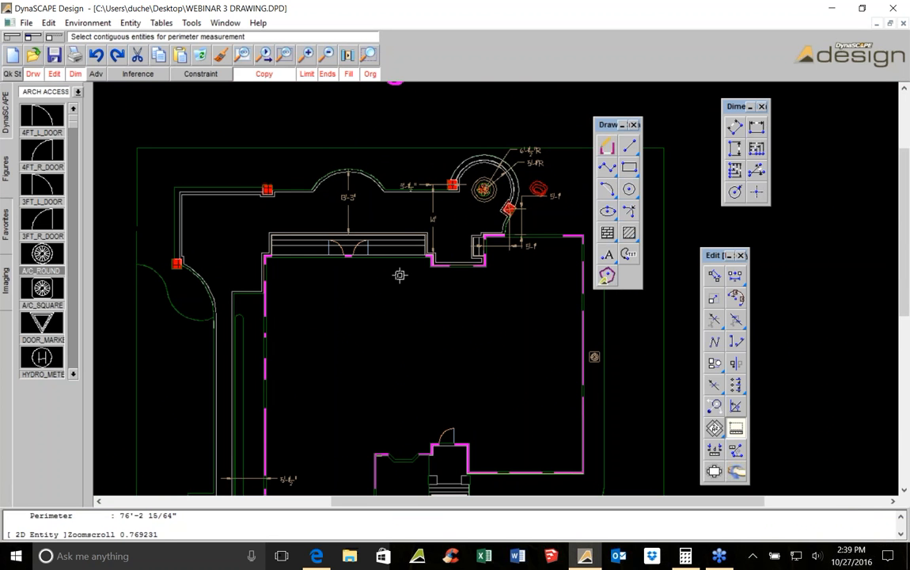
pyautogui.scroll(2, 190, 247)
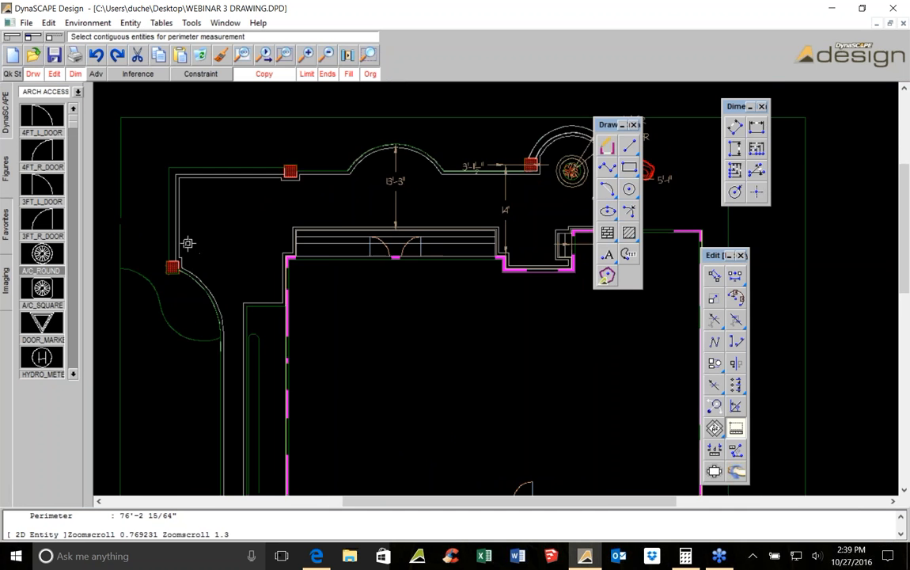
pyautogui.scroll(-2, 459, 207)
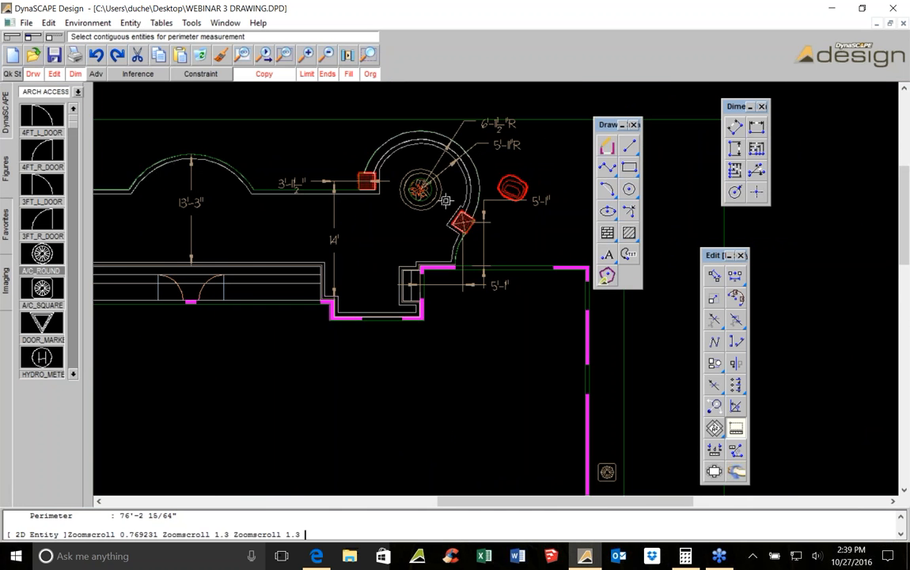
pyautogui.scroll(-1, 459, 206)
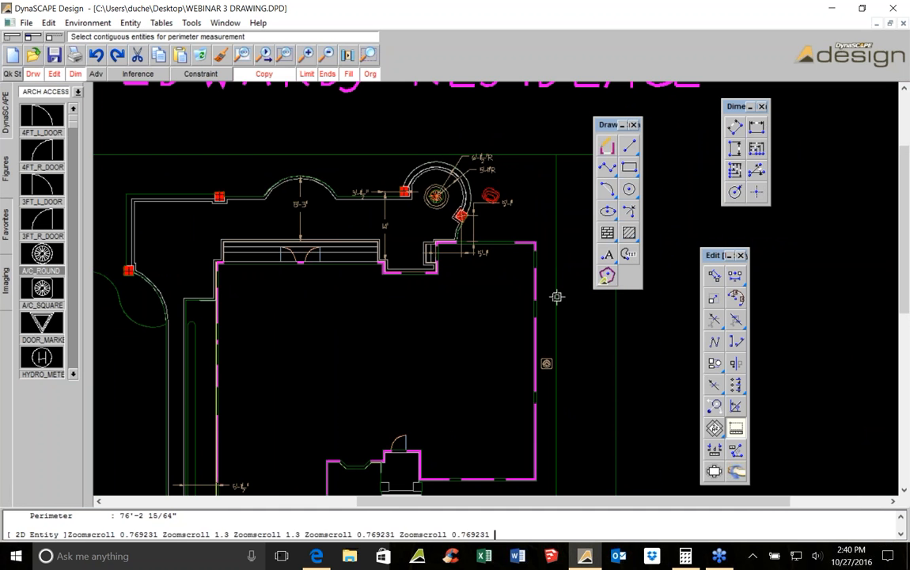
pyautogui.scroll(3, 491, 178)
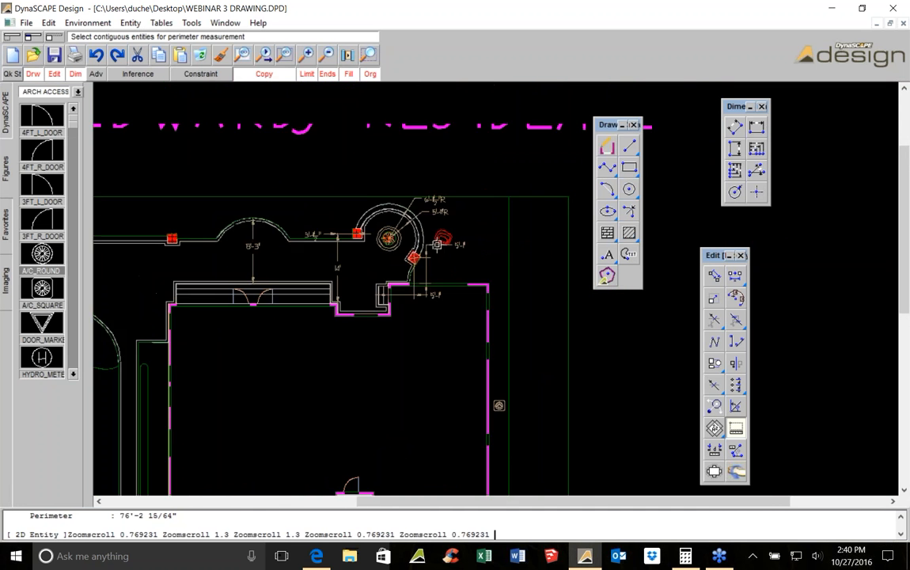
pyautogui.scroll(1, 491, 178)
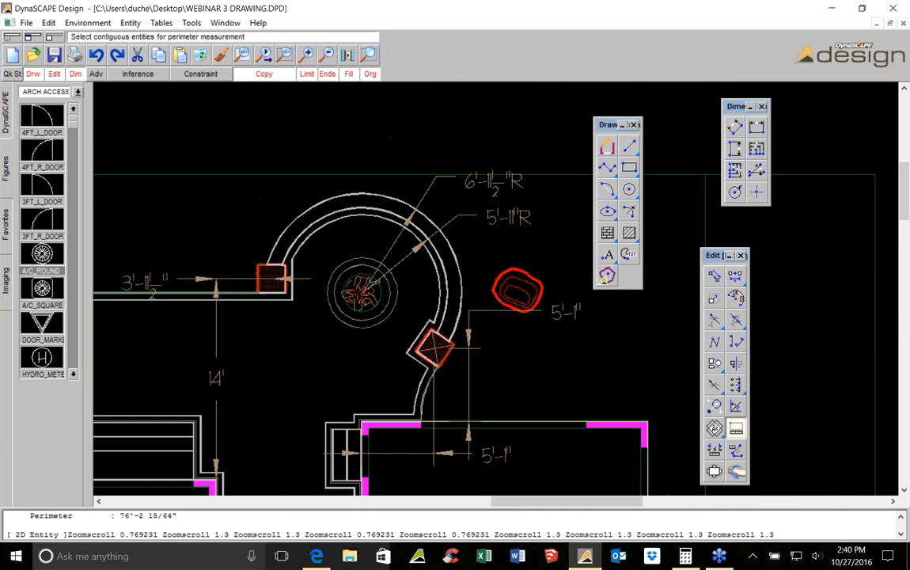
pyautogui.scroll(-3, 442, 267)
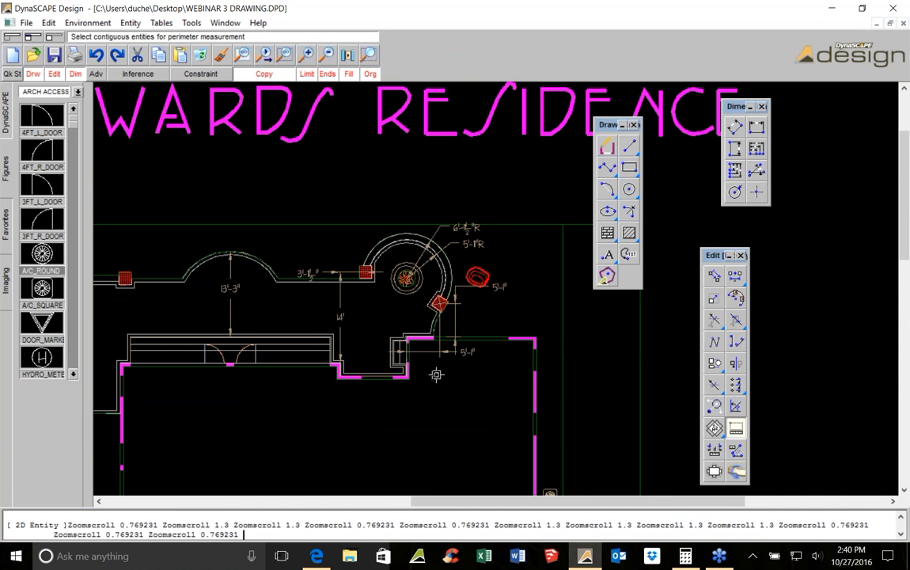
pyautogui.scroll(4, 392, 242)
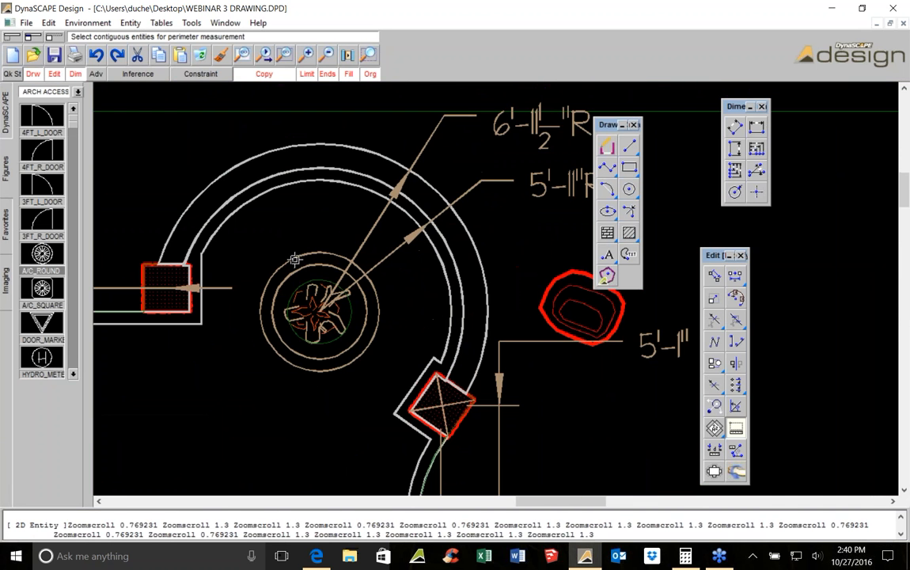
# Draw a straight polyline between the two pillars across the circular patio
pyautogui.click(607, 167)
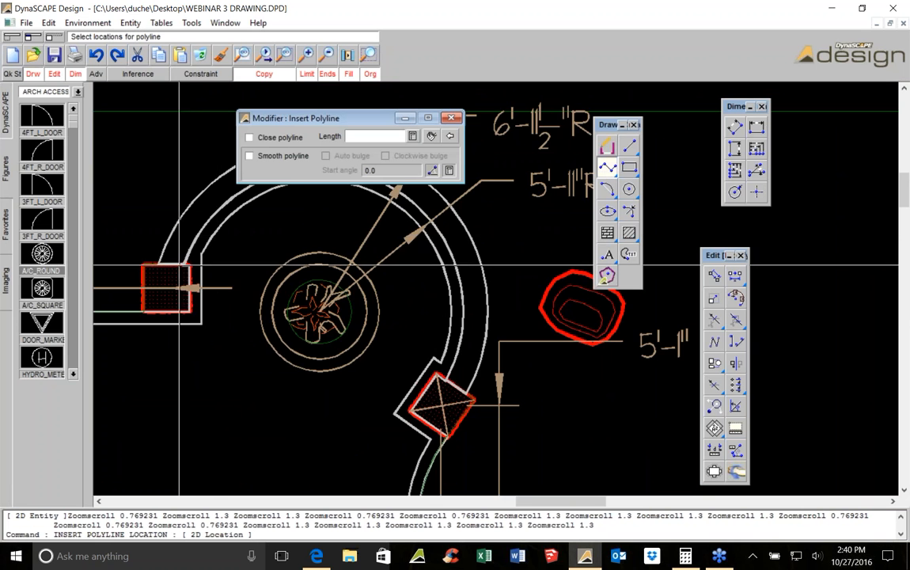
pyautogui.moveTo(180, 265); pyautogui.dragTo(283, 289, button='middle')
pyautogui.click(284, 289)
pyautogui.click(567, 403)
pyautogui.press('Escape')
# Measure the perimeter of the curved patio edge together with the new line
pyautogui.click(419, 346)
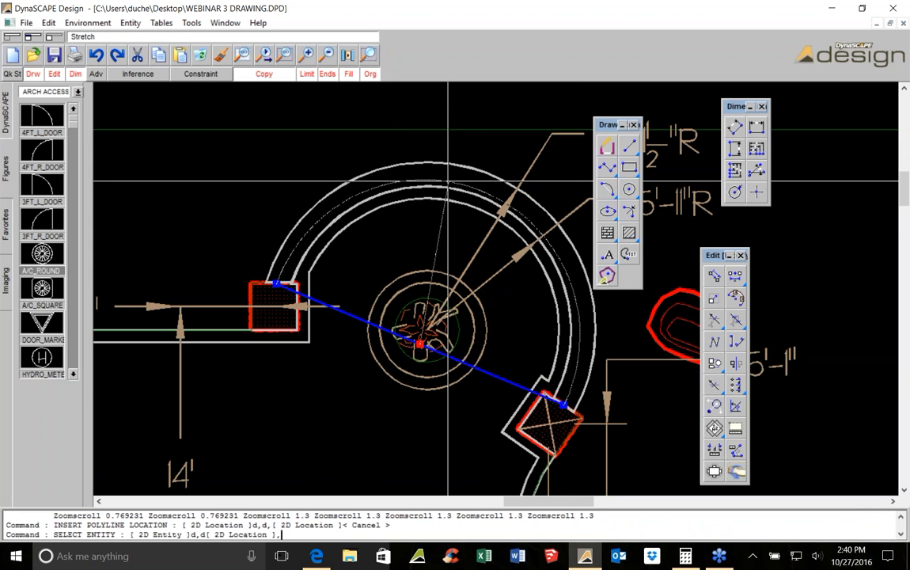
pyautogui.click(449, 182)
pyautogui.click(736, 428)
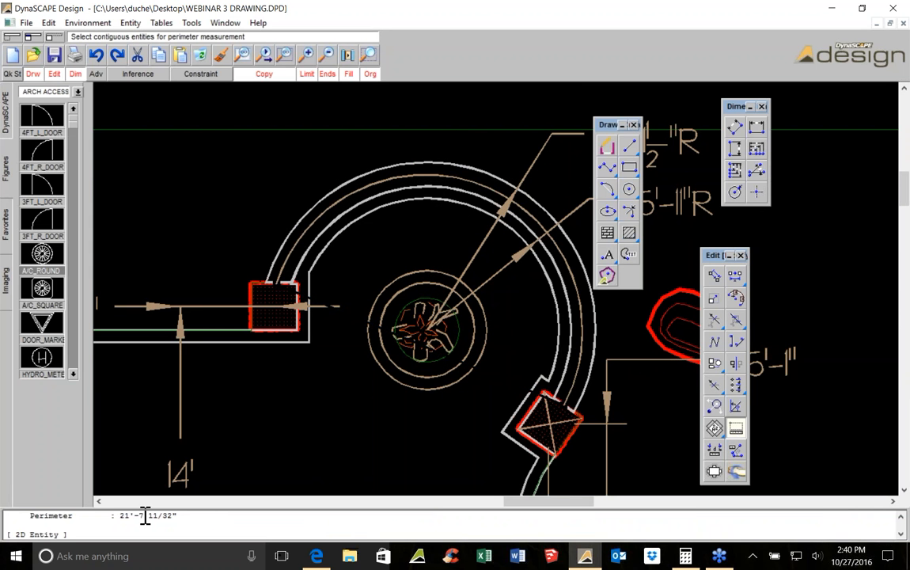
pyautogui.click(365, 277)
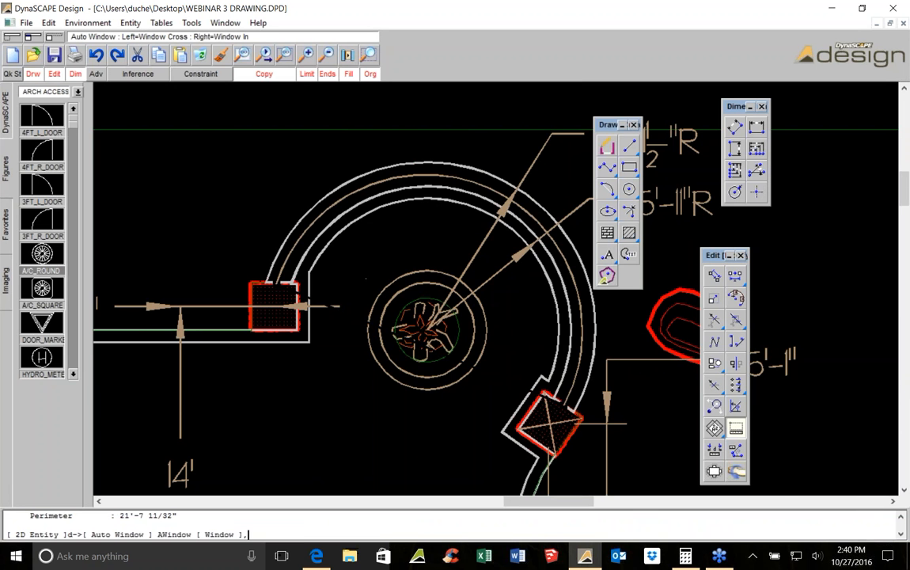
pyautogui.scroll(-2, 365, 278)
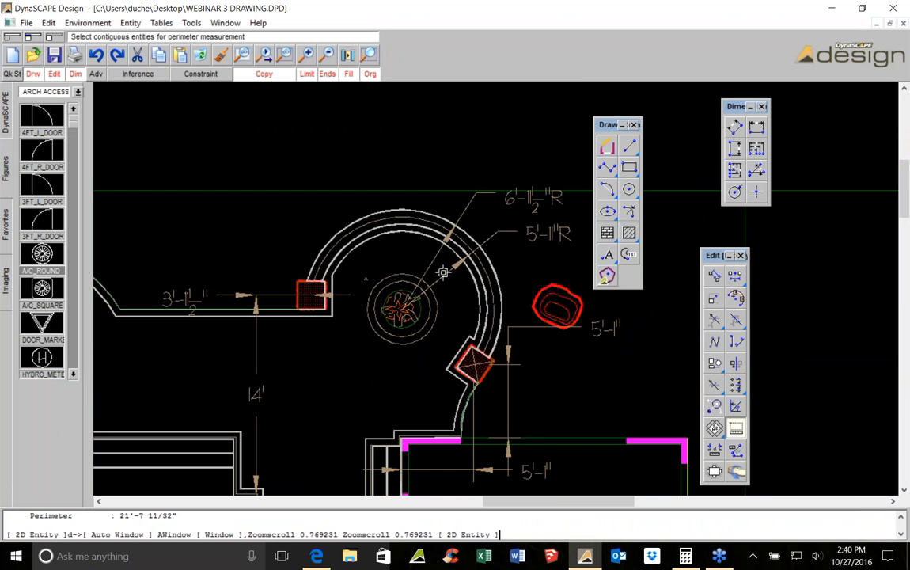
pyautogui.moveTo(349, 477); pyautogui.dragTo(424, 387, button='middle')
pyautogui.scroll(-1, 424, 386)
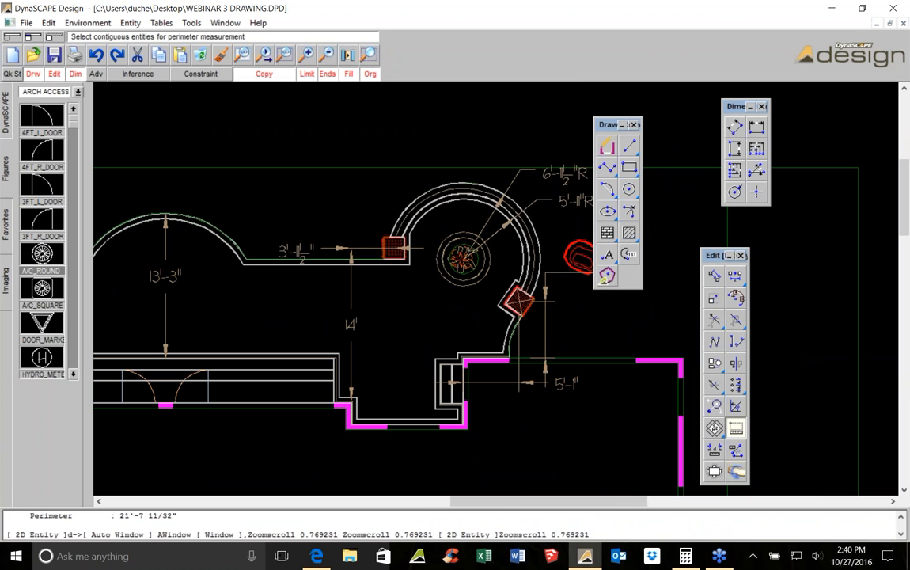
pyautogui.press('Escape')
pyautogui.click(424, 190)
pyautogui.press('Escape')
pyautogui.click(425, 189)
pyautogui.press('Escape')
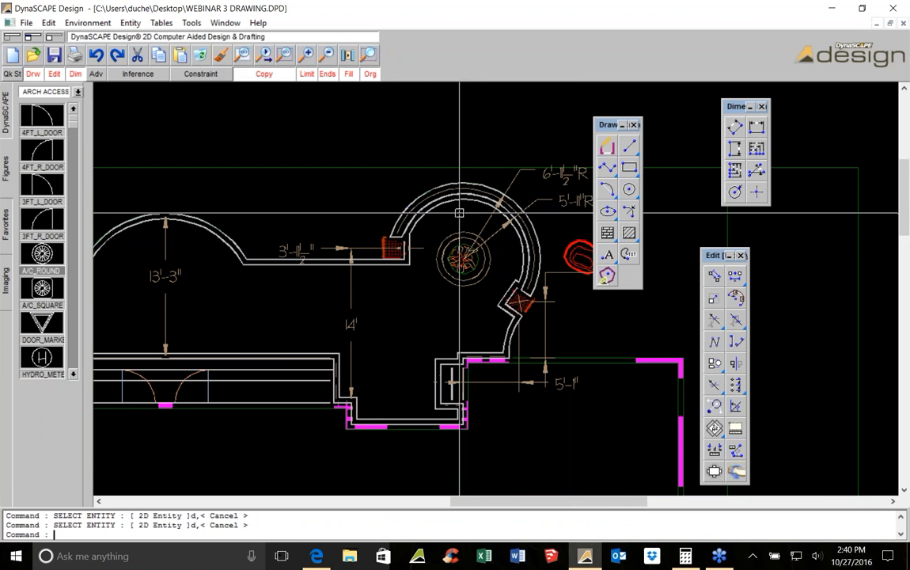
# Delete the straight line drawn across the patio
pyautogui.scroll(3, 450, 183)
pyautogui.click(450, 197)
pyautogui.click(200, 54)
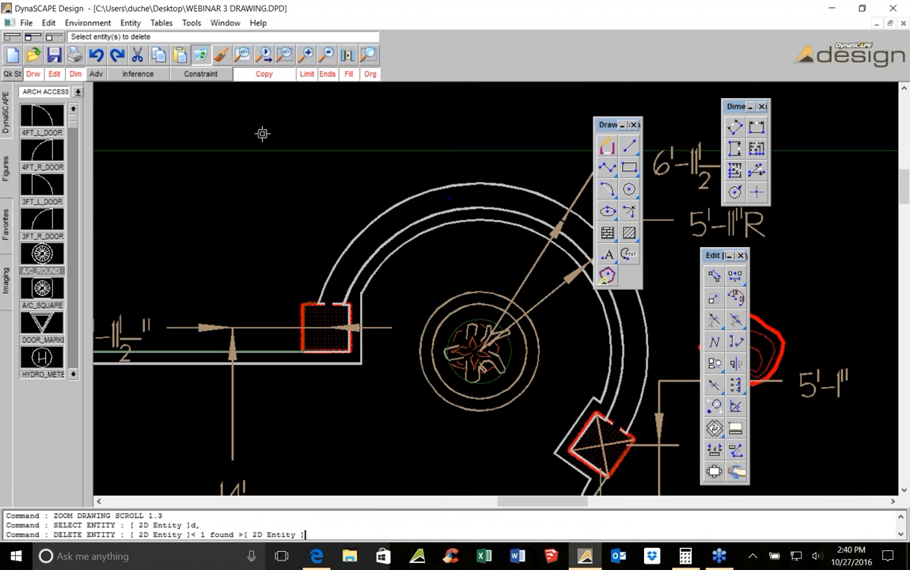
# Examine the whole landscape plan at full extent
pyautogui.scroll(-9, 262, 133)
pyautogui.moveTo(371, 281); pyautogui.dragTo(283, 226, button='middle')
pyautogui.scroll(-1, 282, 226)
pyautogui.scroll(1, 338, 259)
pyautogui.moveTo(323, 137); pyautogui.dragTo(413, 188, button='middle')
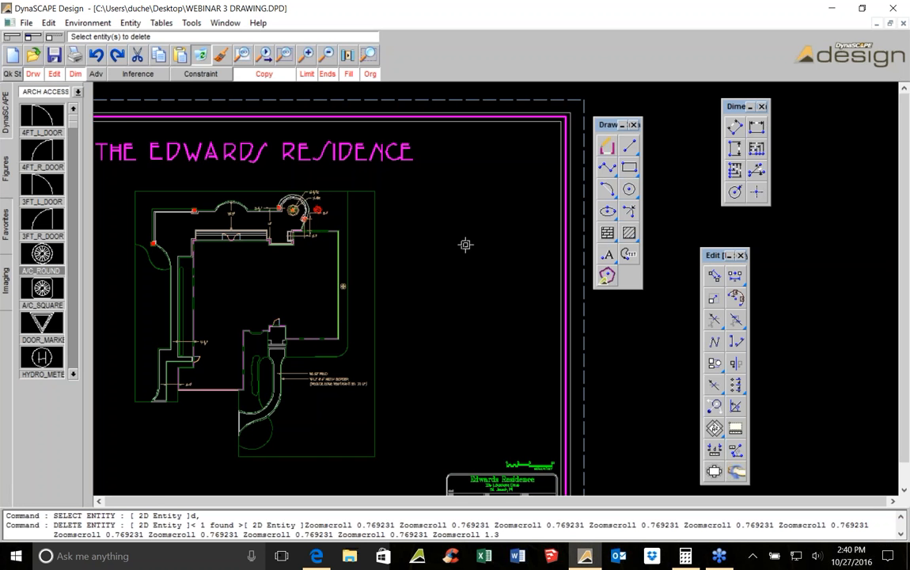
pyautogui.moveTo(285, 298); pyautogui.dragTo(421, 337, button='middle')
pyautogui.scroll(1, 421, 336)
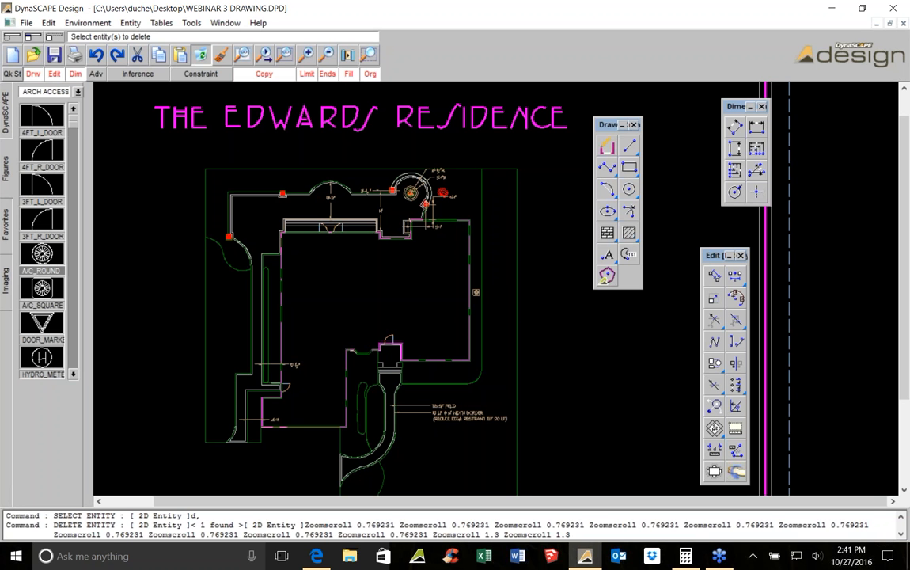
pyautogui.press('Escape')
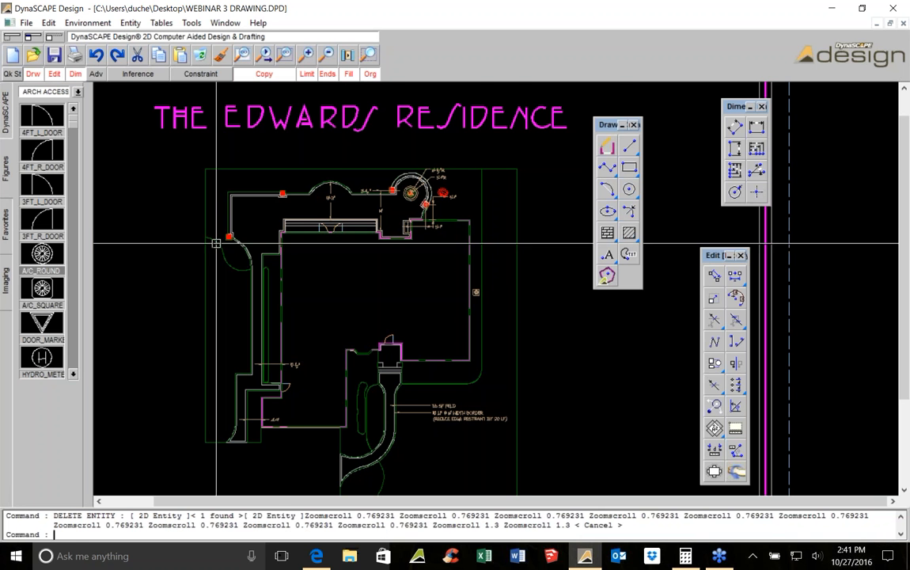
# Select the outline of the west side path and try to measure its area
pyautogui.scroll(1, 219, 247)
pyautogui.moveTo(238, 288); pyautogui.dragTo(308, 159, button='middle')
pyautogui.scroll(1, 309, 158)
pyautogui.press('Escape')
pyautogui.click(305, 140)
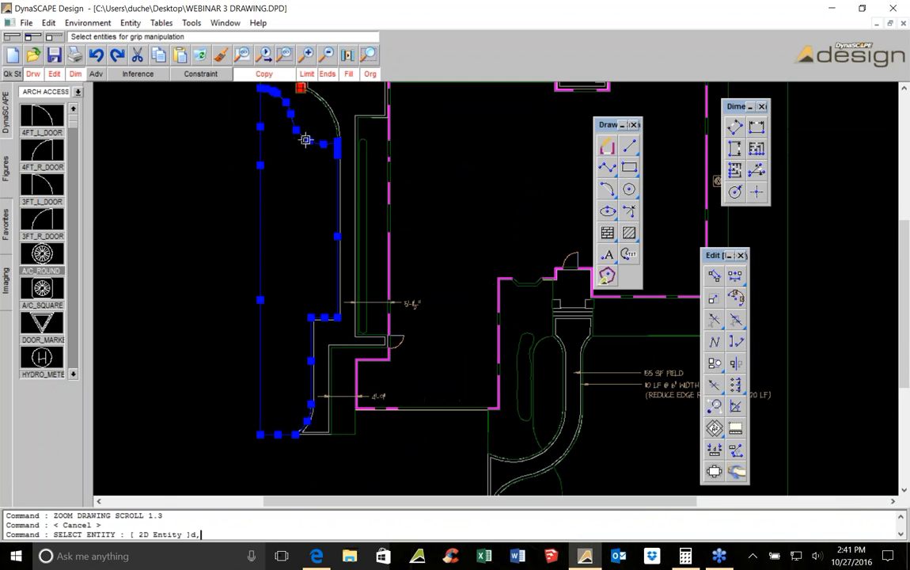
pyautogui.scroll(-1, 300, 164)
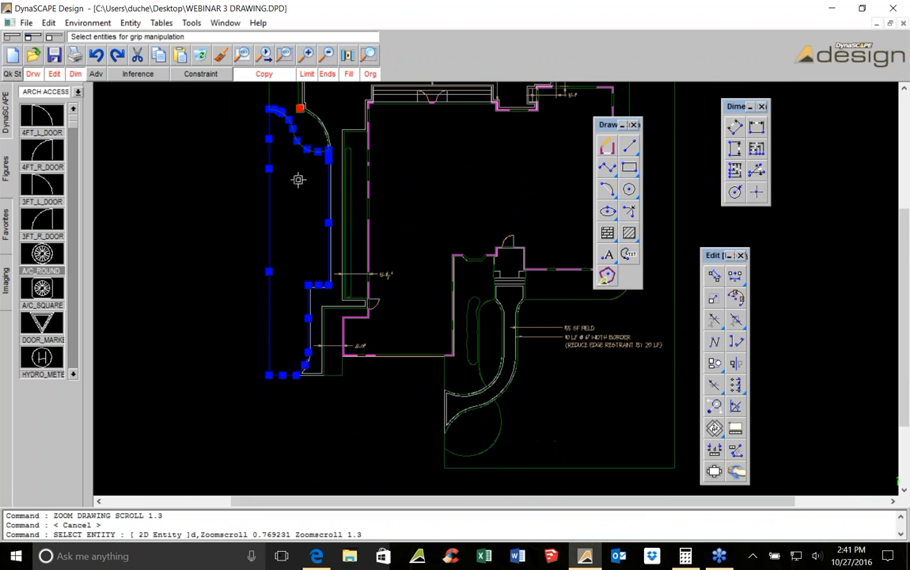
pyautogui.scroll(1, 300, 170)
pyautogui.click(817, 556)
pyautogui.moveTo(746, 523); pyautogui.dragTo(871, 523)
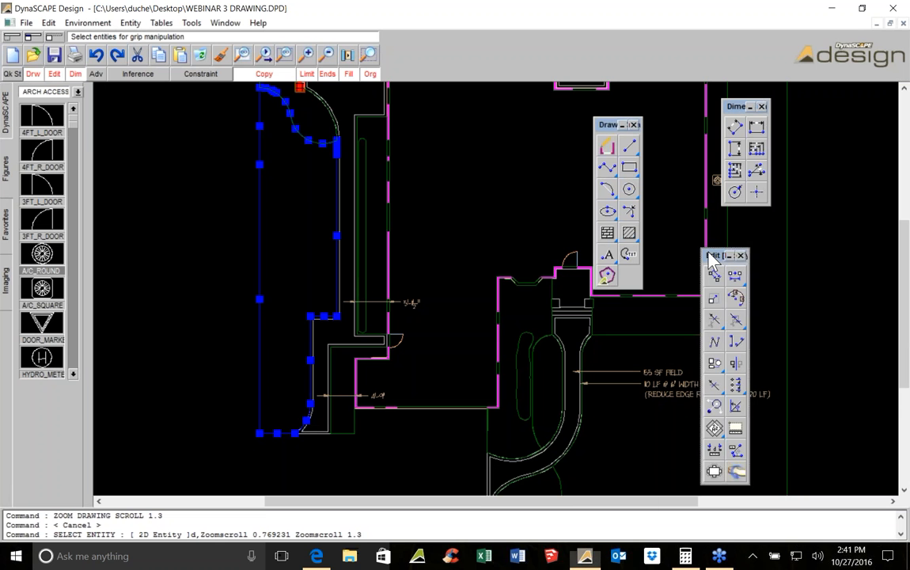
pyautogui.moveTo(713, 255); pyautogui.dragTo(710, 226)
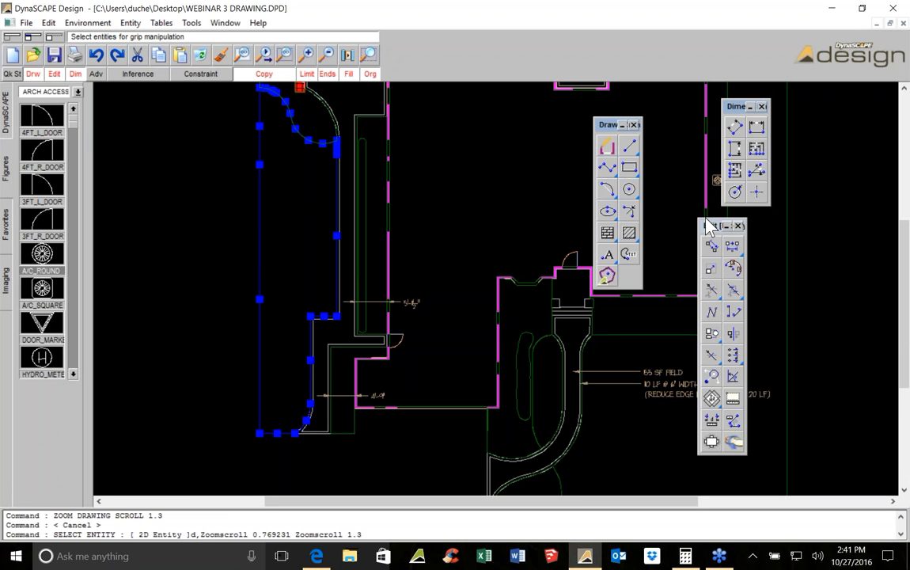
pyautogui.click(712, 399)
pyautogui.click(307, 230)
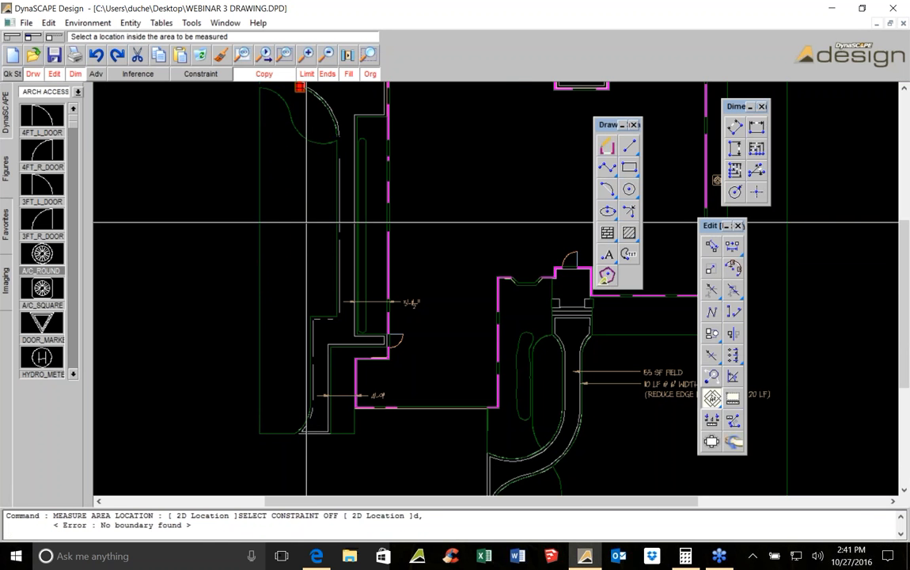
# Copy the west side path outline into the empty space left of the plan
pyautogui.scroll(12, 333, 190)
pyautogui.press('Escape')
pyautogui.click(325, 172)
pyautogui.click(315, 166)
pyautogui.scroll(-5, 315, 166)
pyautogui.scroll(-5, 337, 210)
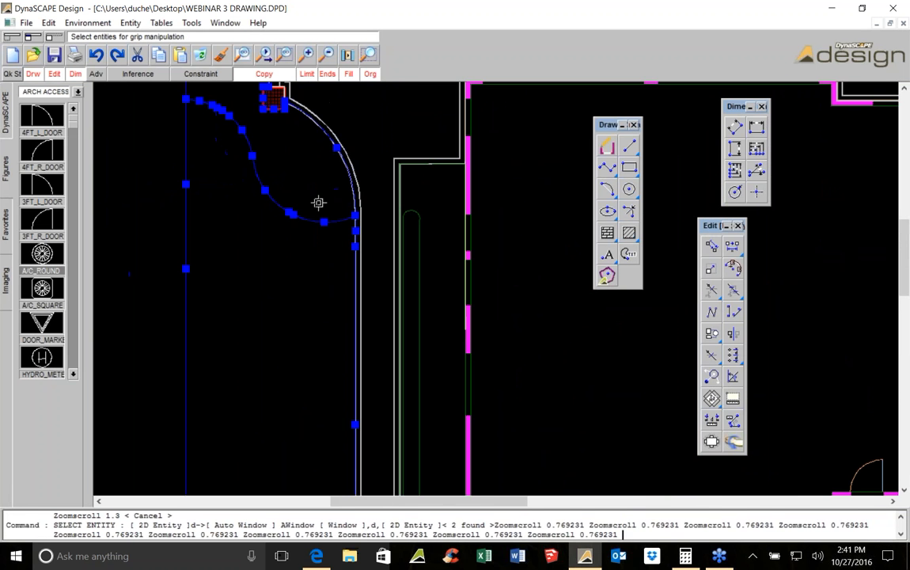
pyautogui.press('Escape')
pyautogui.moveTo(287, 197); pyautogui.dragTo(457, 165, button='middle')
pyautogui.scroll(-2, 450, 186)
pyautogui.press('Escape')
pyautogui.click(395, 202)
pyautogui.scroll(-3, 395, 202)
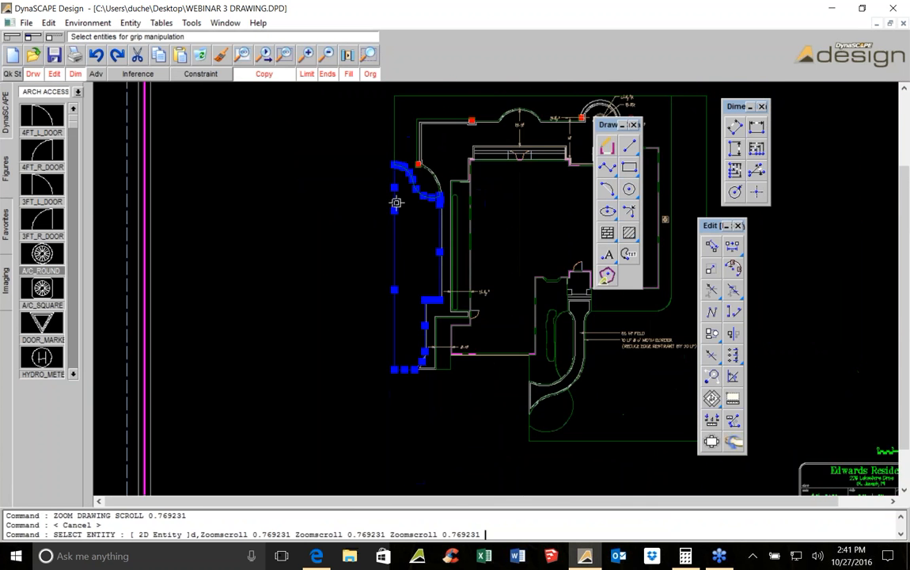
pyautogui.moveTo(395, 202); pyautogui.dragTo(492, 181, button='middle')
pyautogui.click(712, 245)
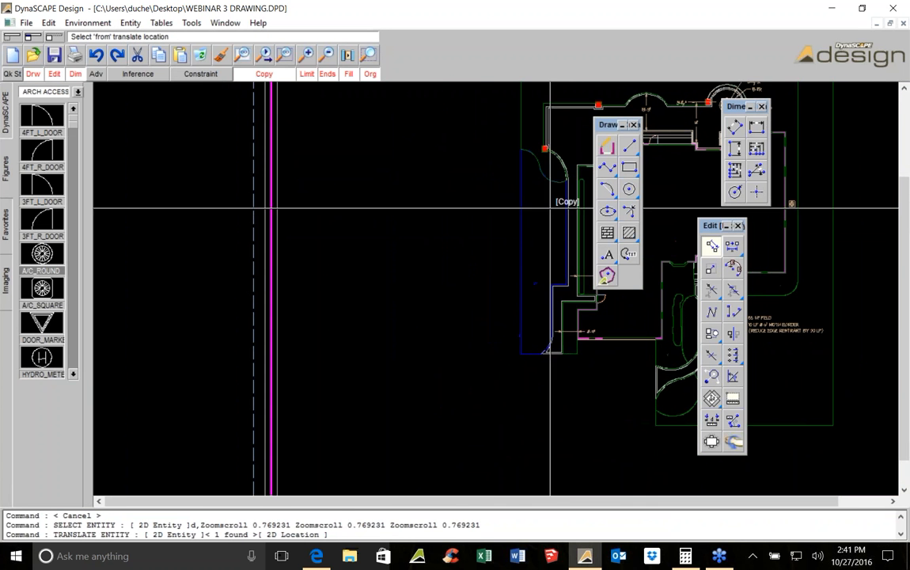
pyautogui.click(571, 215)
pyautogui.click(234, 272)
pyautogui.moveTo(234, 271); pyautogui.dragTo(257, 273, button='middle')
# Measure the area inside the copied path outline
pyautogui.click(712, 399)
pyautogui.click(247, 252)
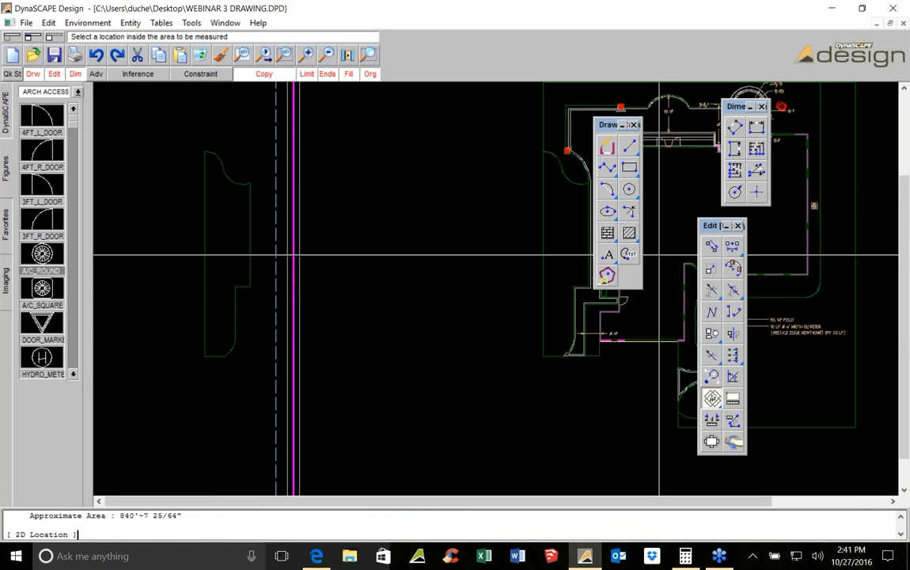
pyautogui.click(628, 253)
pyautogui.press('Escape')
# Delete the copied path outline
pyautogui.moveTo(558, 238); pyautogui.dragTo(321, 214, button='middle')
pyautogui.click(215, 175)
pyautogui.click(208, 53)
pyautogui.scroll(1, 322, 214)
pyautogui.press('Escape')
# Copy the west side path outline again into the empty space left of the plan
pyautogui.click(341, 197)
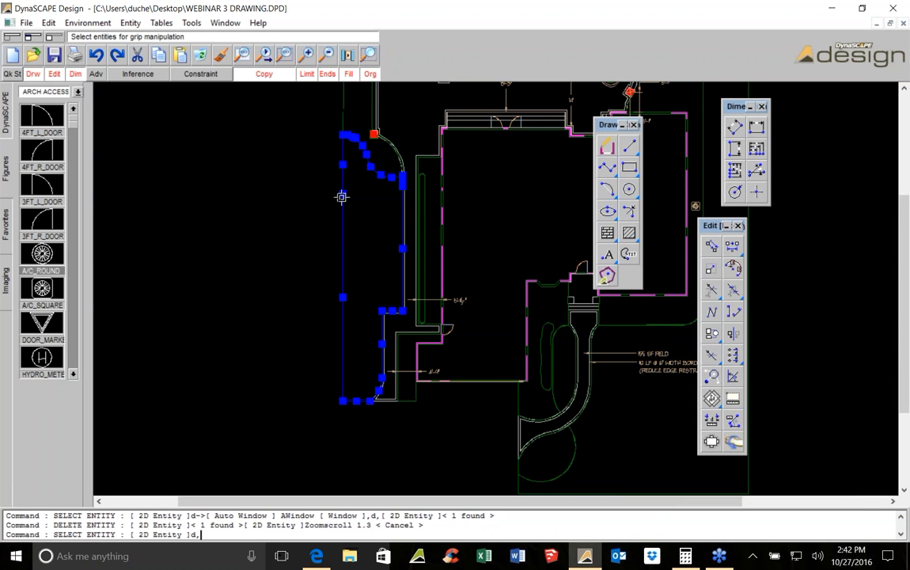
pyautogui.click(712, 247)
pyautogui.scroll(-3, 538, 249)
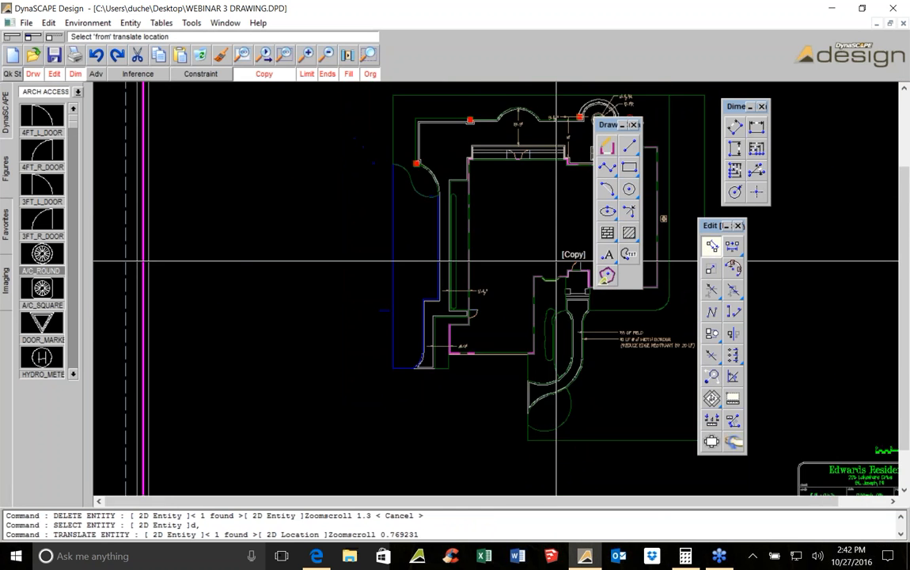
pyautogui.click(525, 252)
pyautogui.click(297, 285)
pyautogui.scroll(3, 570, 325)
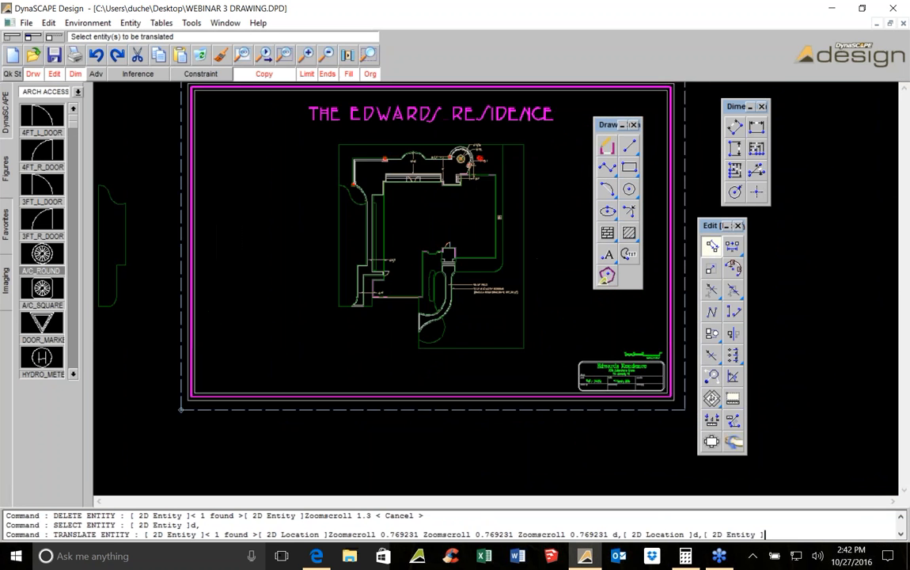
# Copy two more plan outlines, including the upper patio edge, into the same empty area
pyautogui.scroll(-3, 570, 325)
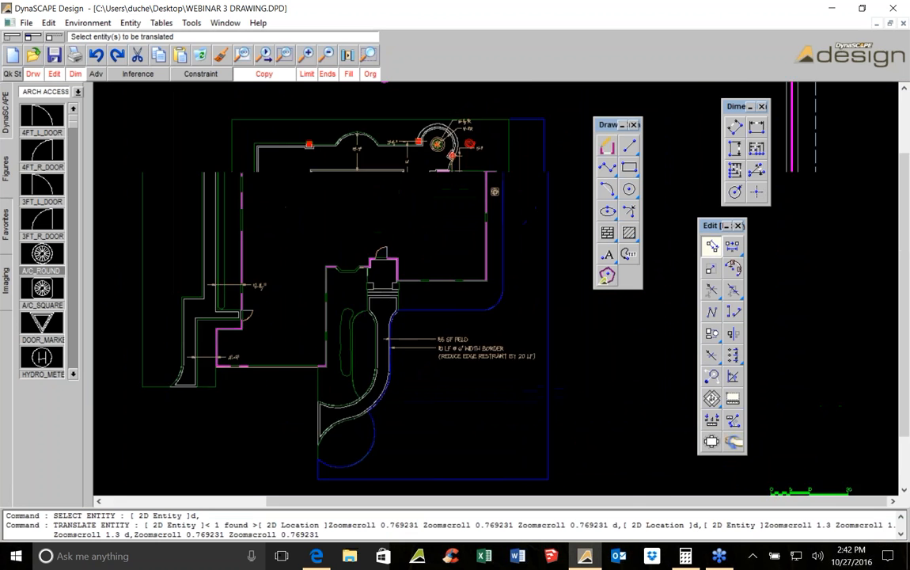
pyautogui.scroll(-2, 526, 307)
pyautogui.click(551, 303)
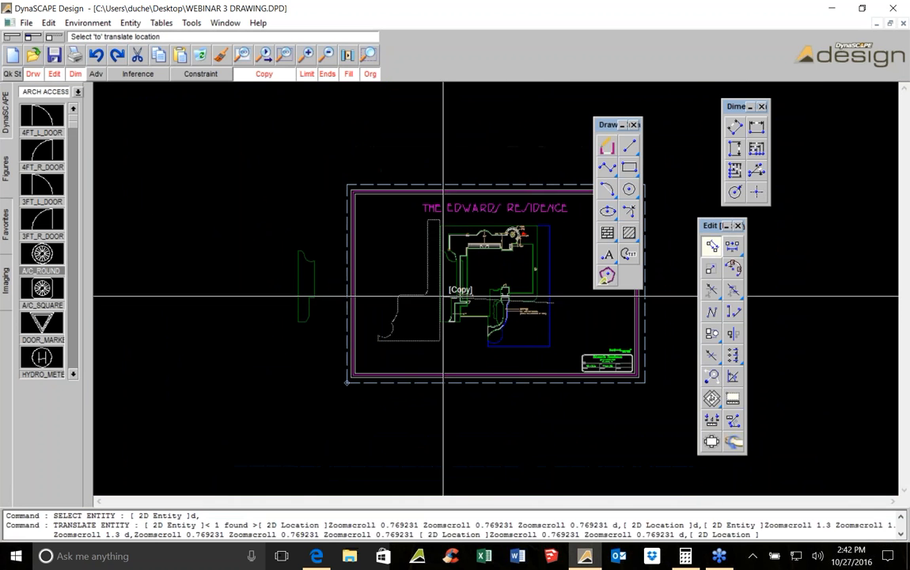
pyautogui.click(277, 310)
pyautogui.scroll(5, 464, 229)
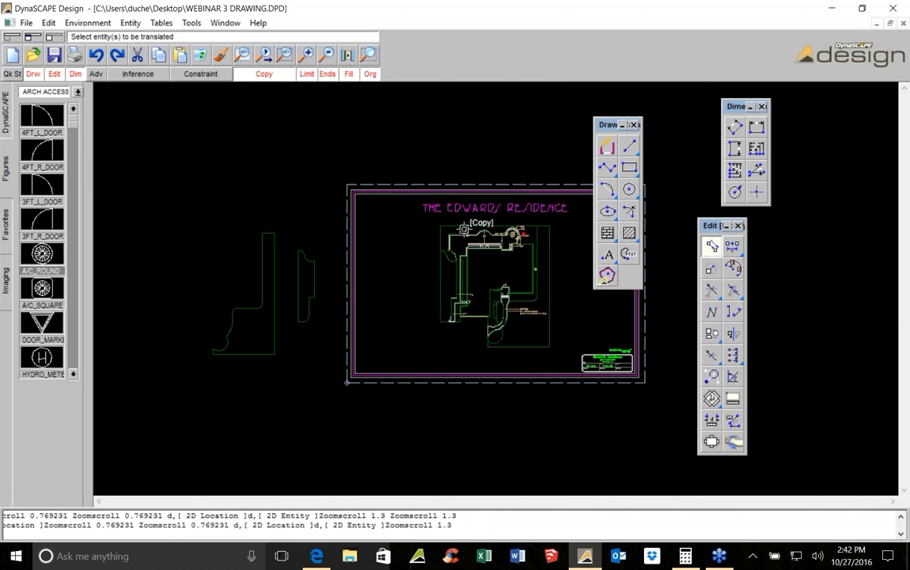
pyautogui.scroll(-4, 455, 212)
pyautogui.click(479, 207)
pyautogui.moveTo(231, 262); pyautogui.dragTo(380, 215, button='middle')
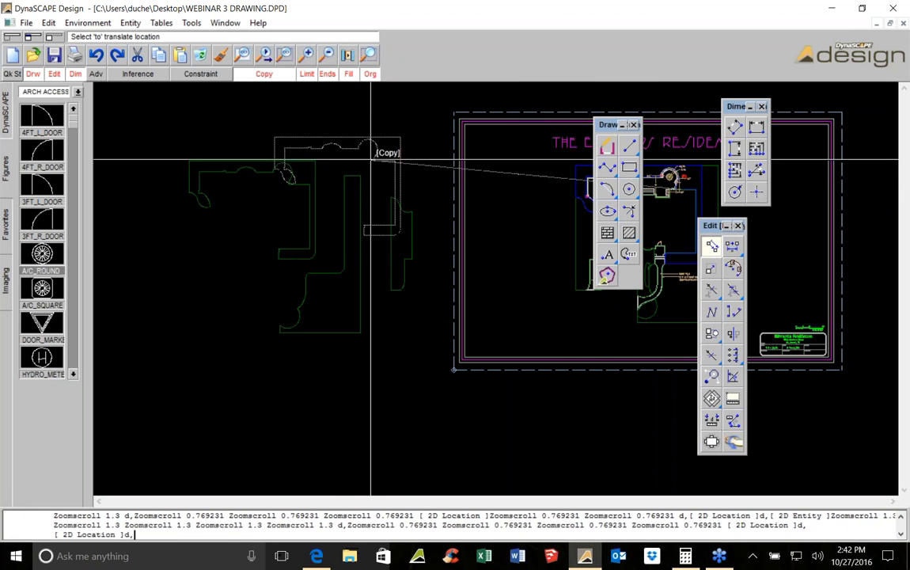
pyautogui.press('Escape')
# Measure the areas inside two of the copied outlines
pyautogui.click(711, 399)
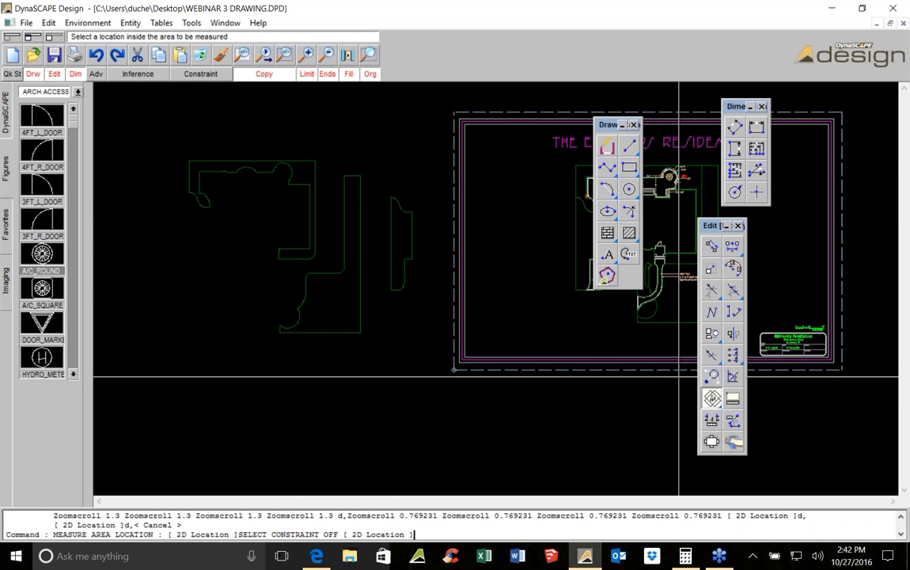
pyautogui.click(405, 211)
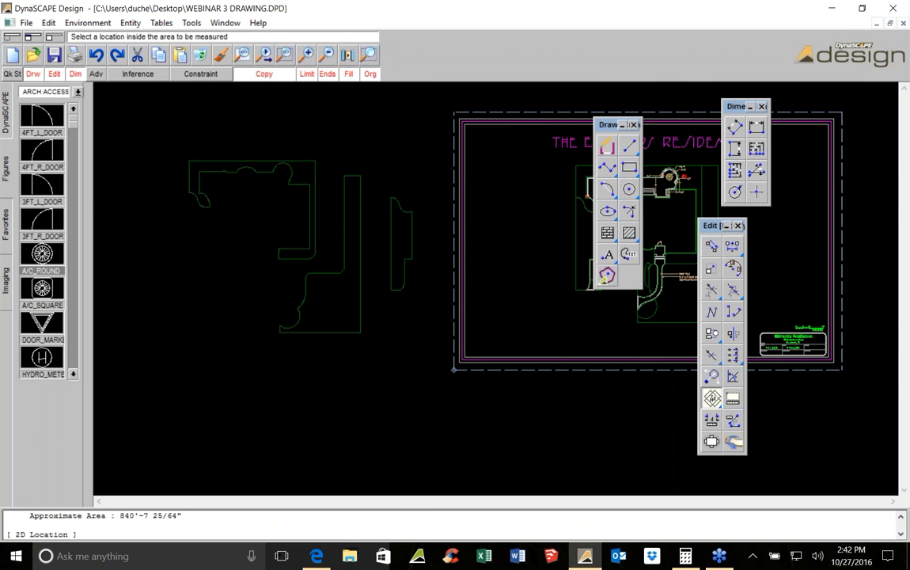
pyautogui.click(321, 301)
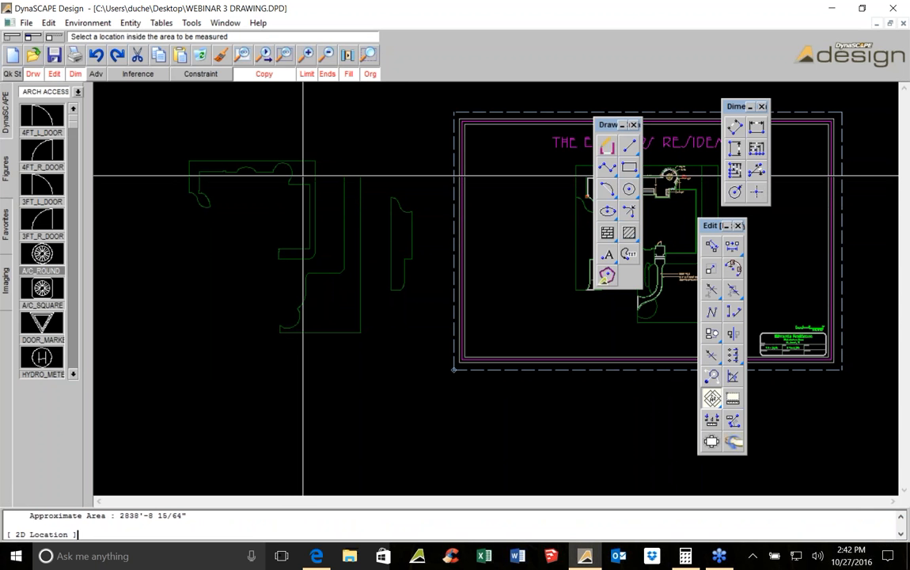
# Select the two copied outlines and measure their combined area
pyautogui.write('d,d,')
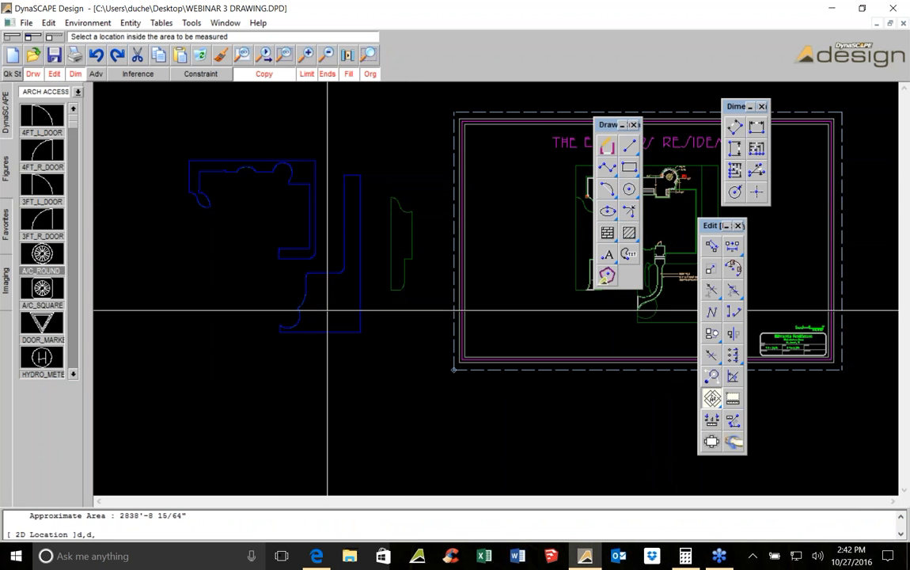
pyautogui.write('d,')
pyautogui.press('Escape')
pyautogui.click(711, 398)
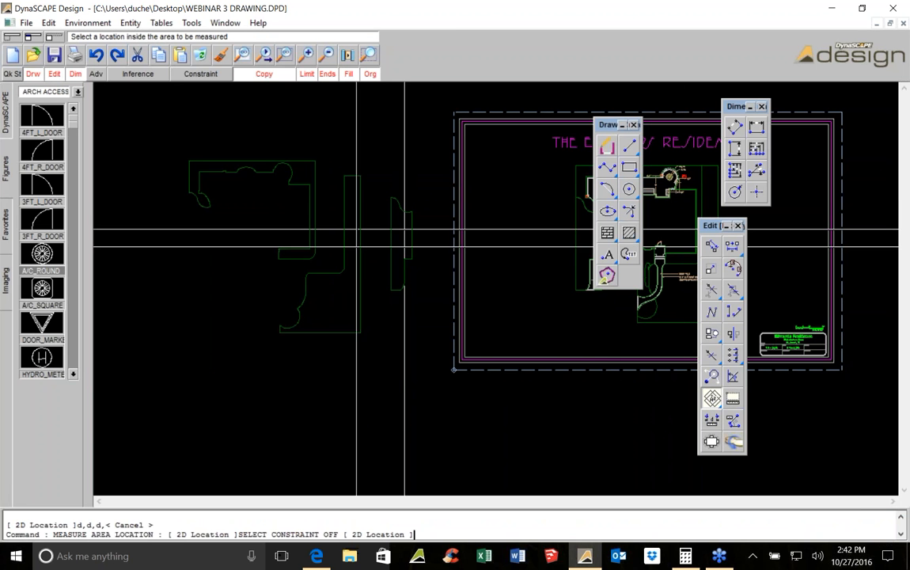
pyautogui.write('d,d,d,')
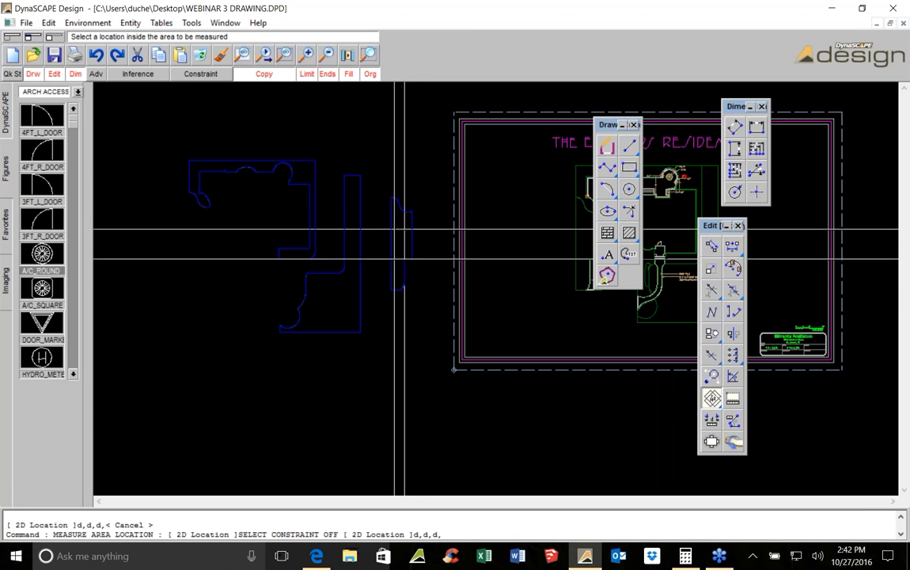
pyautogui.press('Return')
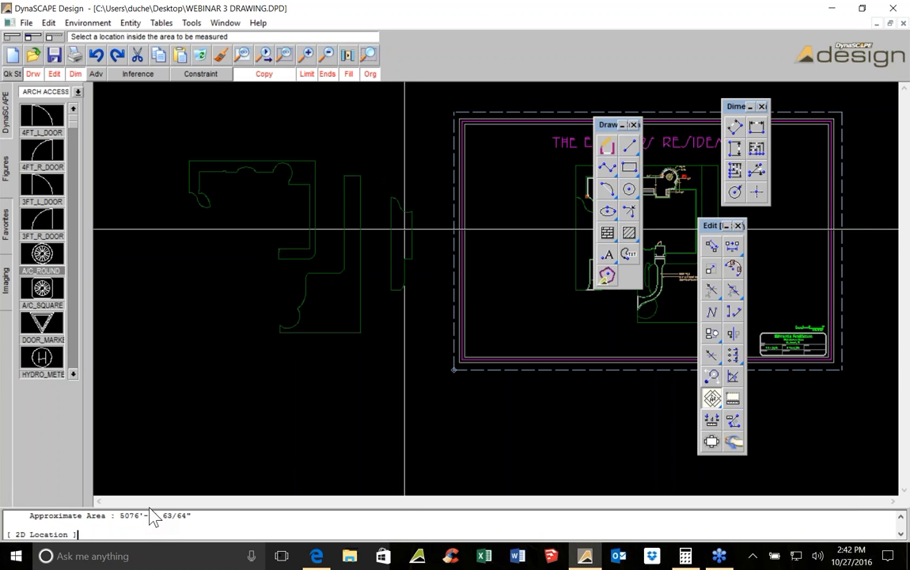
# Delete the three copied outlines
pyautogui.press('Escape')
pyautogui.click(173, 147)
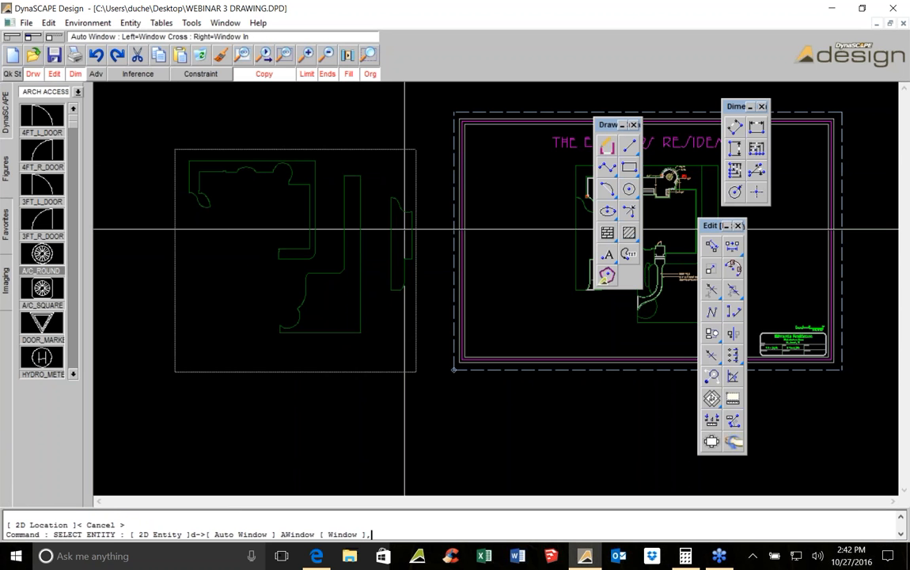
pyautogui.click(423, 369)
pyautogui.click(204, 57)
pyautogui.scroll(-2, 353, 243)
pyautogui.moveTo(353, 243); pyautogui.dragTo(168, 243, button='middle')
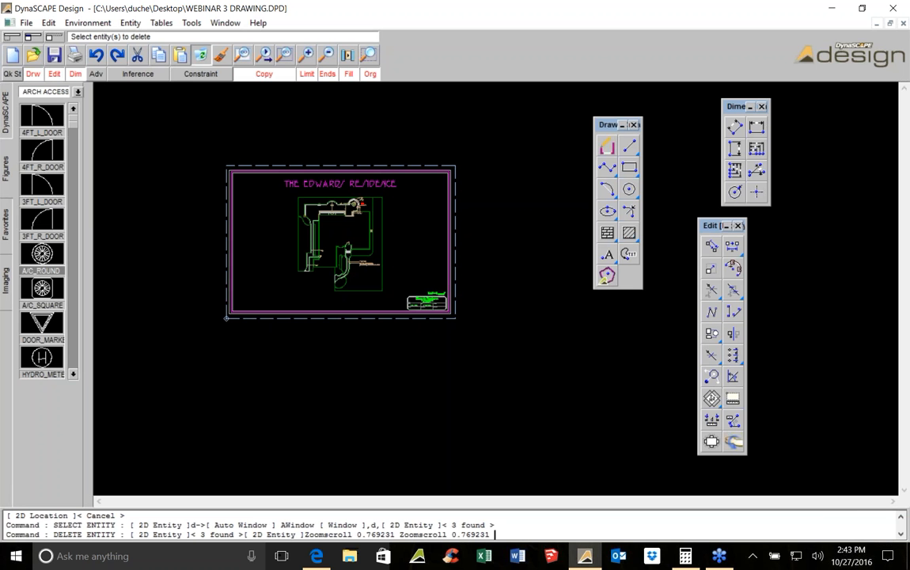
# Measure the area of a freehand polygon traced in empty space with the polygon area tool
pyautogui.scroll(3, 408, 291)
pyautogui.moveTo(711, 398); pyautogui.dragTo(734, 399)
pyautogui.moveTo(552, 370); pyautogui.dragTo(328, 311, button='middle')
pyautogui.scroll(-1, 329, 311)
pyautogui.click(361, 225)
pyautogui.click(326, 260)
pyautogui.click(330, 307)
pyautogui.click(369, 327)
pyautogui.click(433, 390)
pyautogui.click(474, 391)
pyautogui.click(506, 367)
pyautogui.click(533, 336)
pyautogui.click(525, 285)
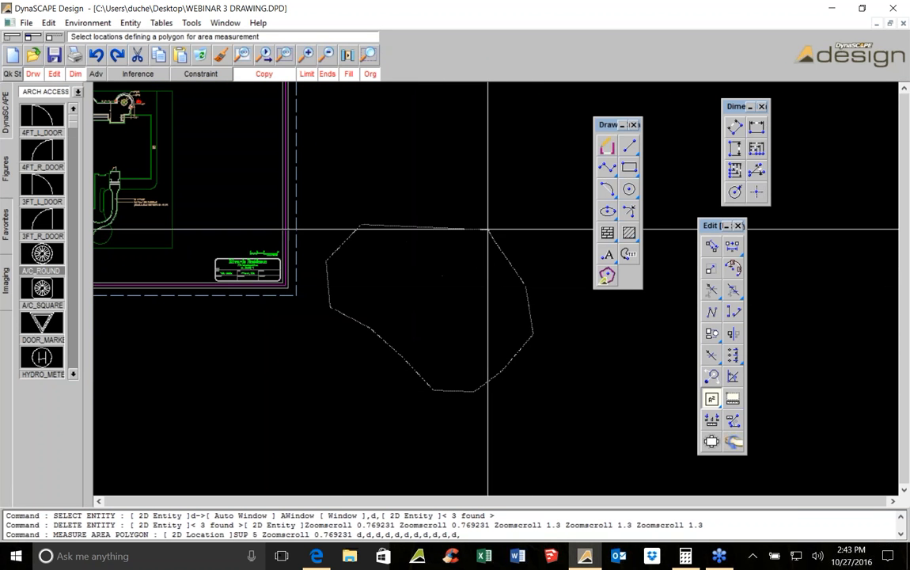
pyautogui.click(475, 193)
pyautogui.click(415, 186)
pyautogui.click(380, 191)
pyautogui.rightClick(383, 210)
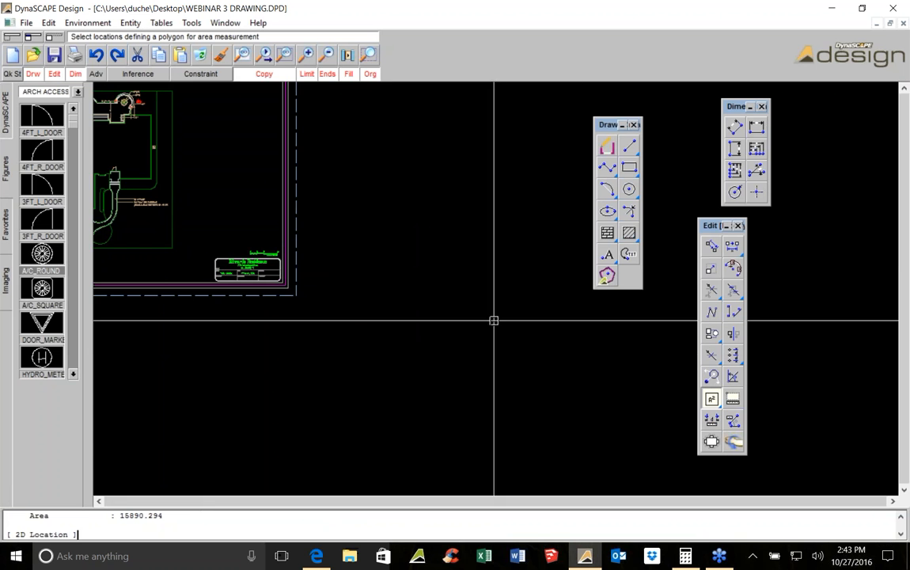
# Open the DynaSCAPE commands panel and save the drawing
pyautogui.scroll(-3, 494, 319)
pyautogui.scroll(2, 382, 291)
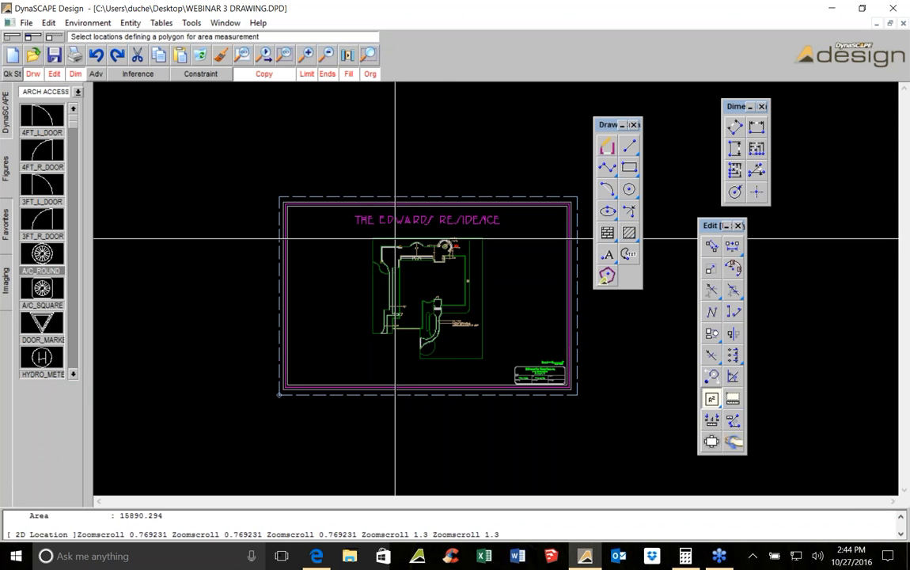
pyautogui.click(5, 115)
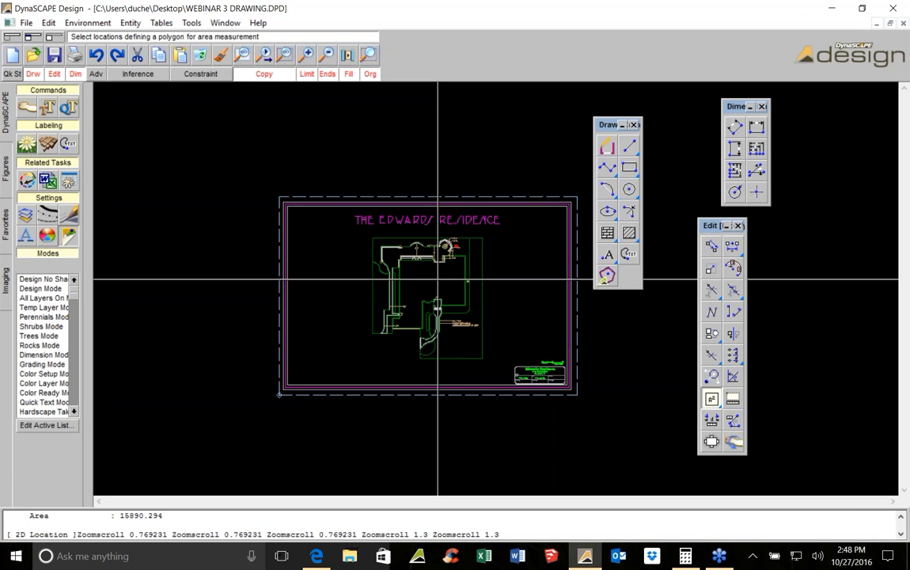
pyautogui.scroll(2, 449, 274)
pyautogui.scroll(5, 244, 142)
pyautogui.scroll(-2, 244, 142)
pyautogui.press('Escape')
pyautogui.scroll(-2, 281, 136)
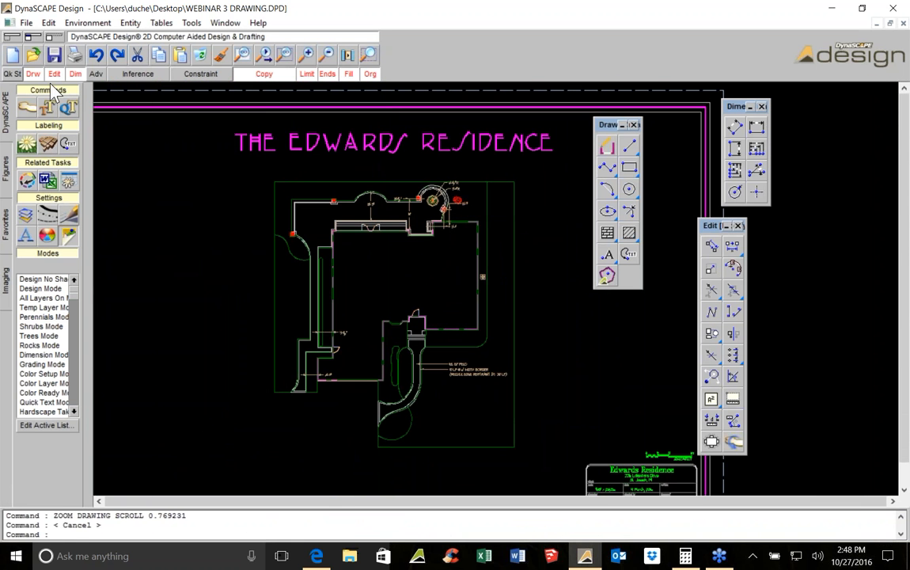
pyautogui.click(54, 55)
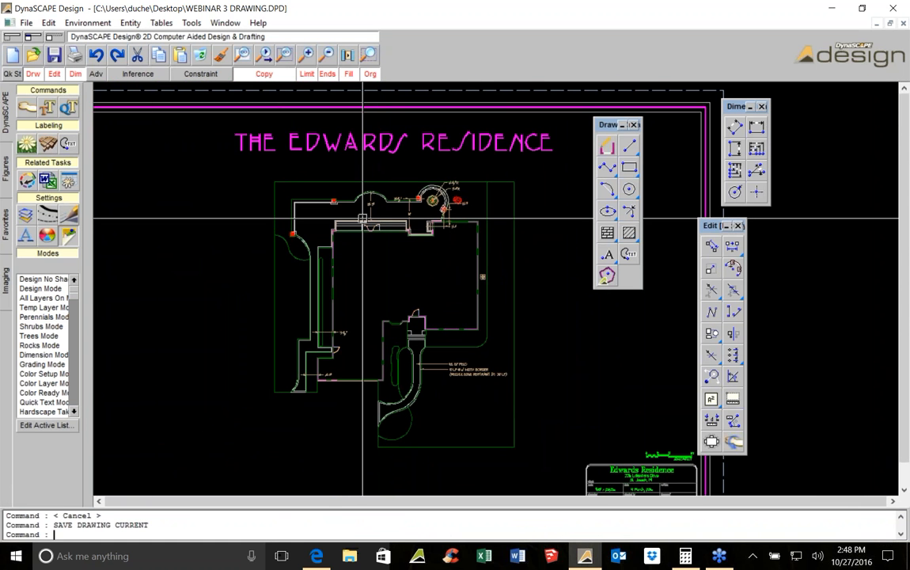
# Explode the two radius dimensions at the circular planter and save the drawing
pyautogui.scroll(1, 390, 237)
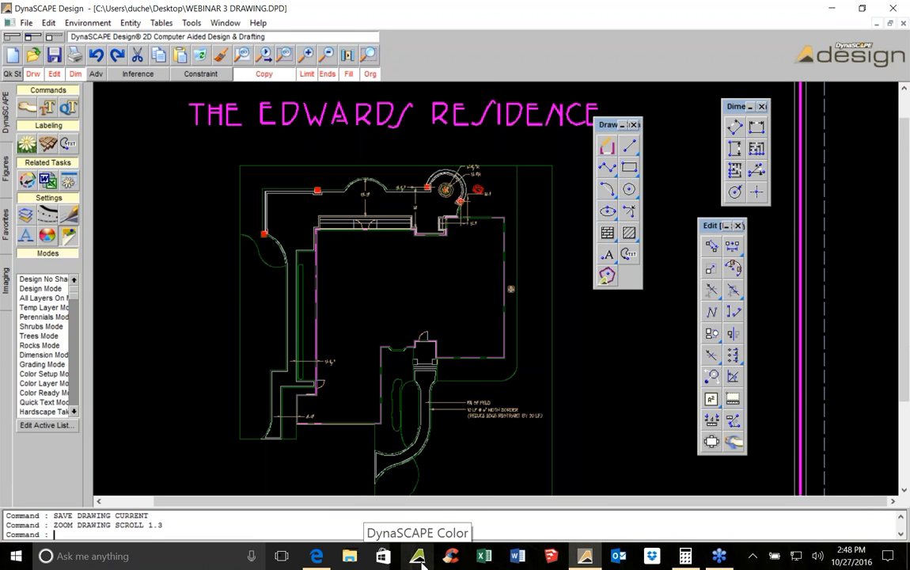
pyautogui.scroll(1, 454, 194)
pyautogui.scroll(5, 450, 162)
pyautogui.click(553, 146)
pyautogui.click(554, 133)
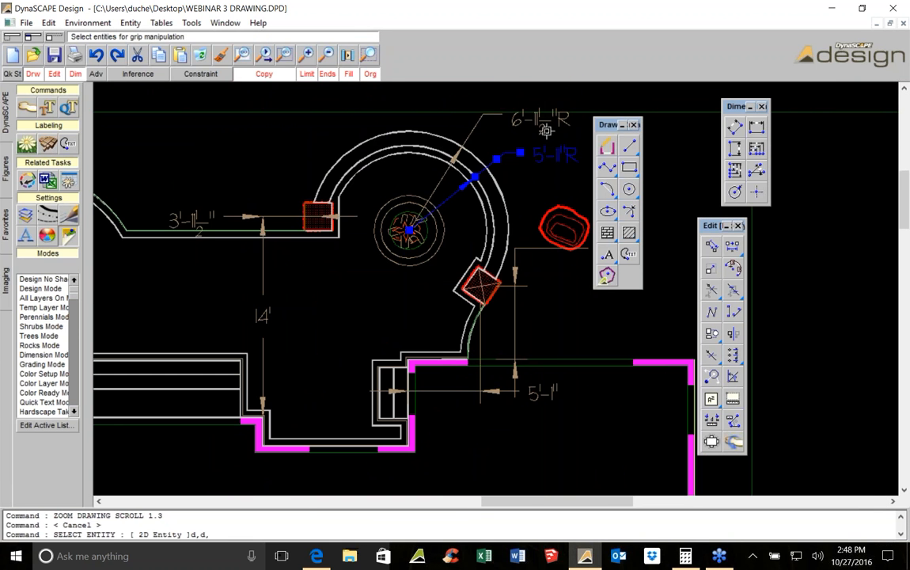
pyautogui.click(712, 333)
pyautogui.scroll(-4, 342, 150)
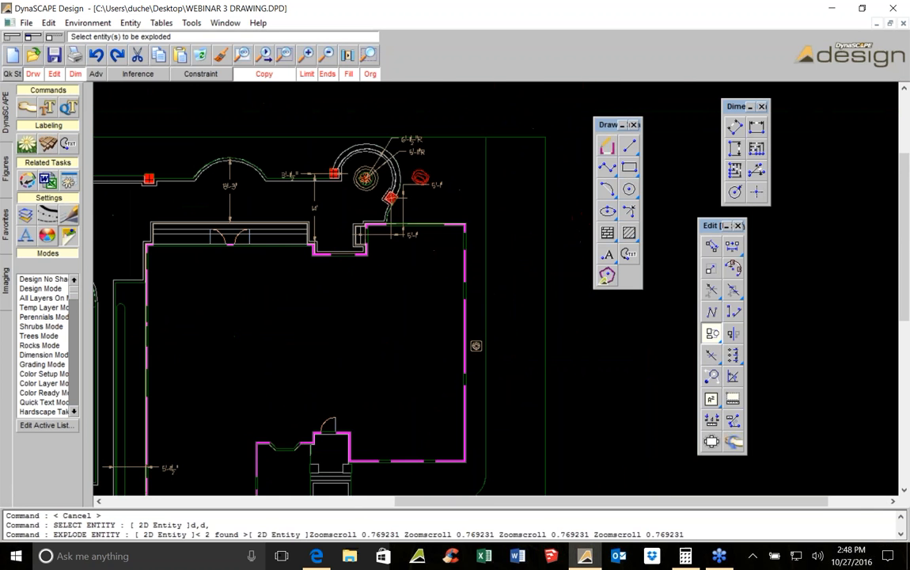
pyautogui.click(54, 56)
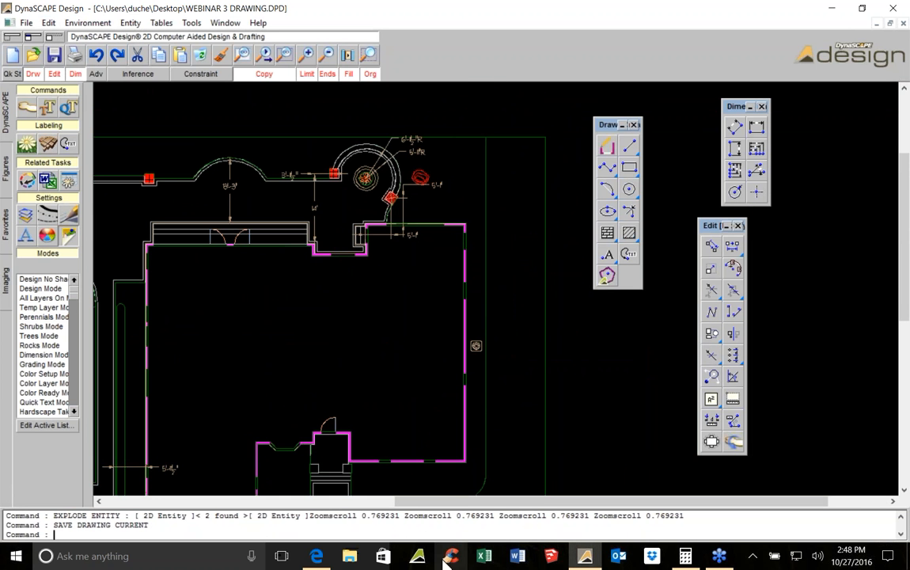
# Switch to DynaSCAPE Color and import the WEBINAR 3 DRAWING design file
pyautogui.click(418, 556)
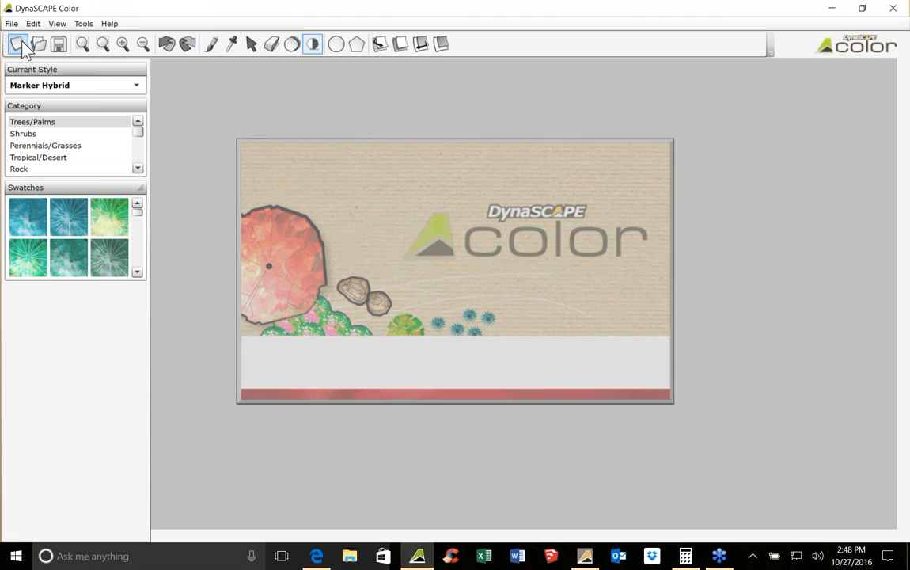
pyautogui.click(17, 44)
pyautogui.click(302, 228)
pyautogui.scroll(-2, 420, 261)
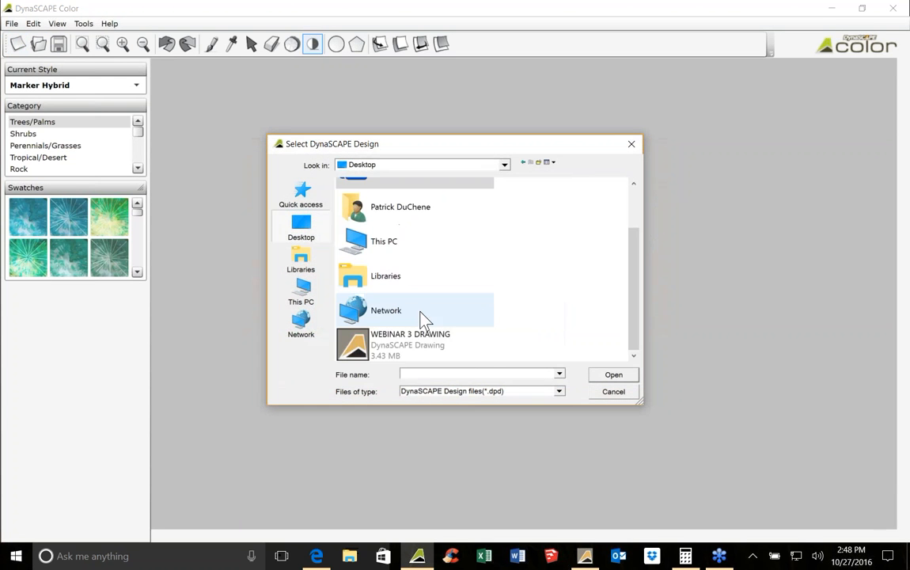
pyautogui.doubleClick(422, 349)
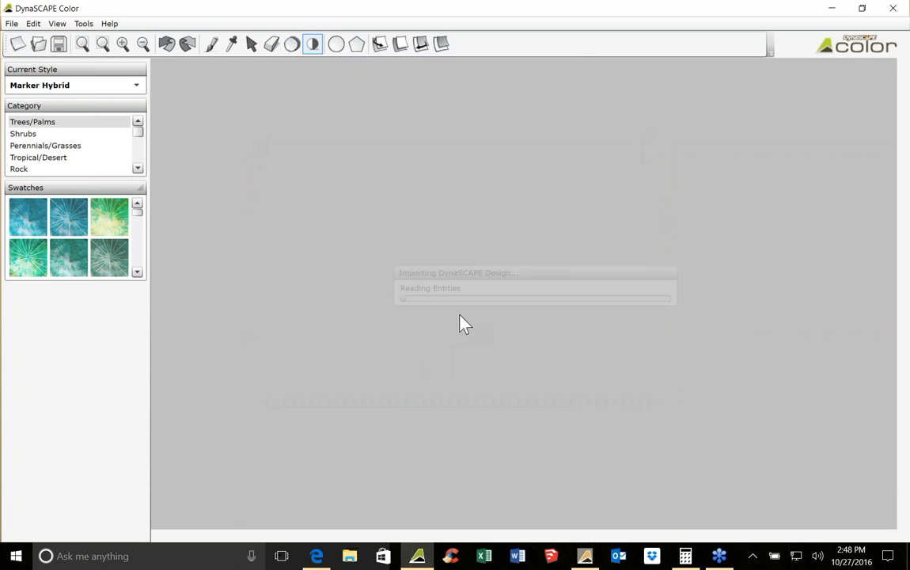
pyautogui.scroll(5, 550, 190)
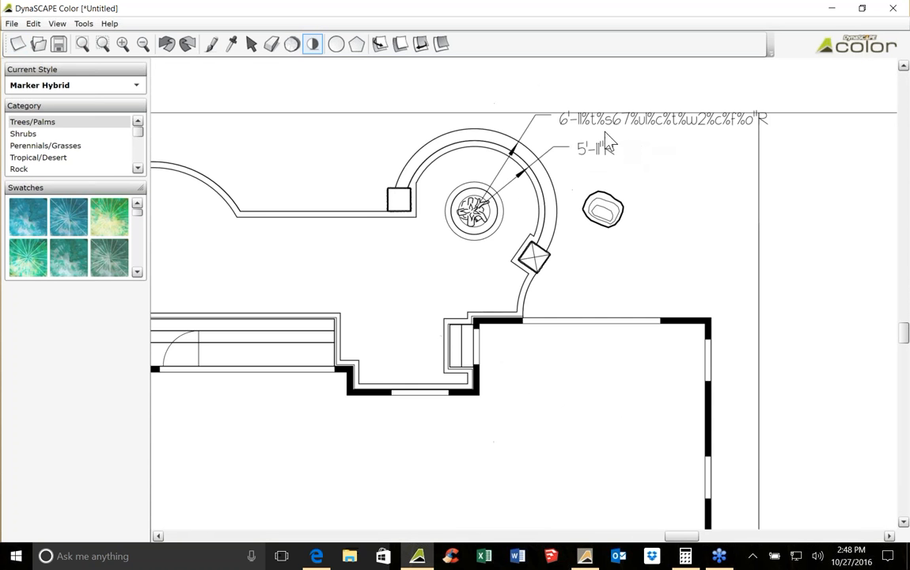
pyautogui.scroll(3, 584, 123)
pyautogui.scroll(-2, 584, 123)
pyautogui.scroll(-2, 583, 123)
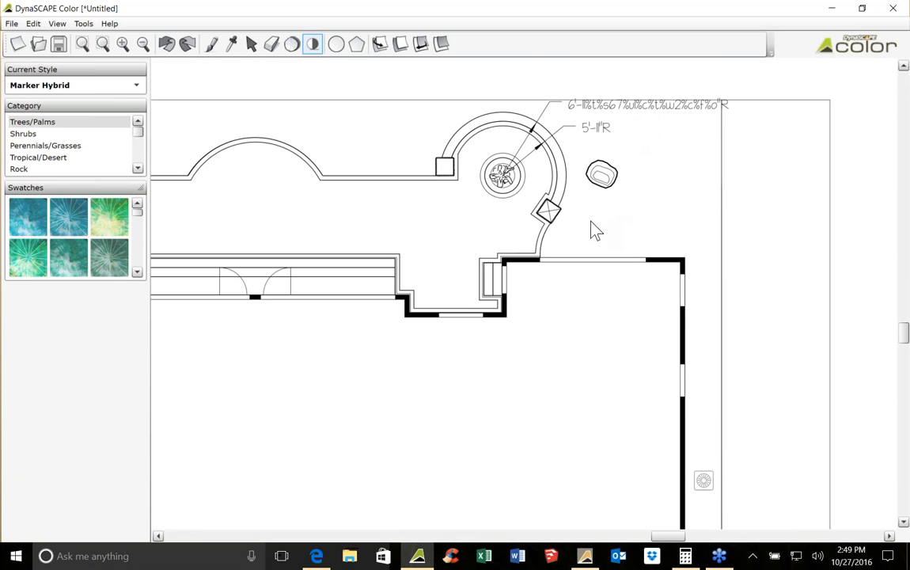
# Examine the radius dimension labels at the circular planter in the imported colour presentation
pyautogui.moveTo(594, 508); pyautogui.dragTo(542, 148, button='middle')
pyautogui.scroll(-1, 541, 148)
pyautogui.moveTo(538, 325)
pyautogui.mouseDown(button='middle')
pyautogui.moveTo(558, 208)
pyautogui.moveTo(507, 521)
pyautogui.mouseUp(button='middle')
pyautogui.moveTo(532, 197); pyautogui.dragTo(507, 421, button='middle')
pyautogui.scroll(4, 501, 185)
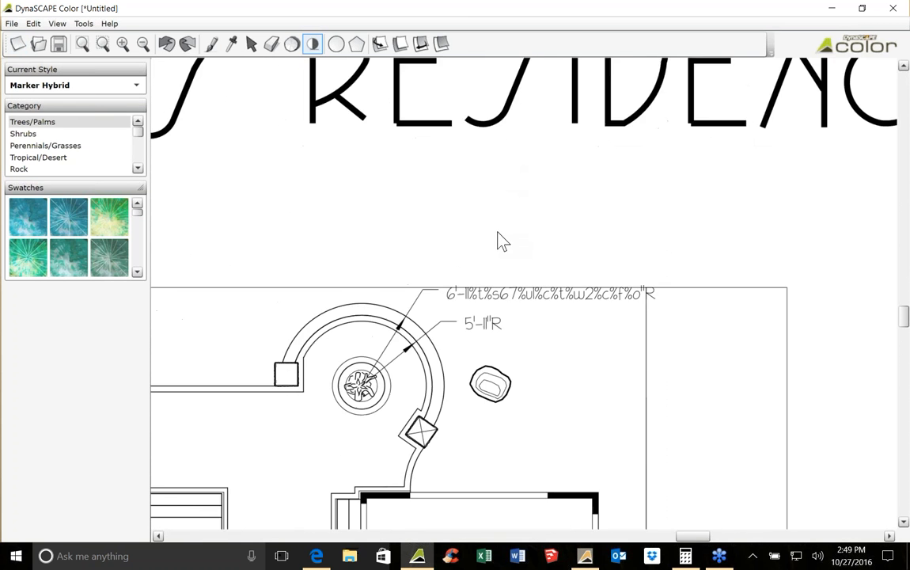
pyautogui.moveTo(466, 376)
pyautogui.mouseDown(button='middle')
pyautogui.moveTo(519, 299)
pyautogui.moveTo(532, 296)
pyautogui.mouseUp(button='middle')
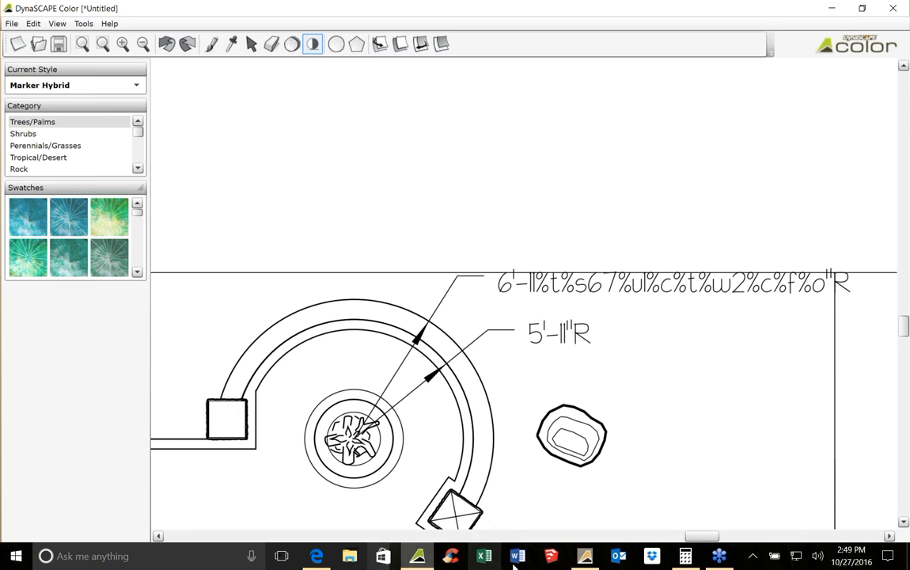
# Back in the design drawing, explode the 6'-11½"R radius dimension text at the planter and save the drawing
pyautogui.click(591, 557)
pyautogui.scroll(5, 467, 372)
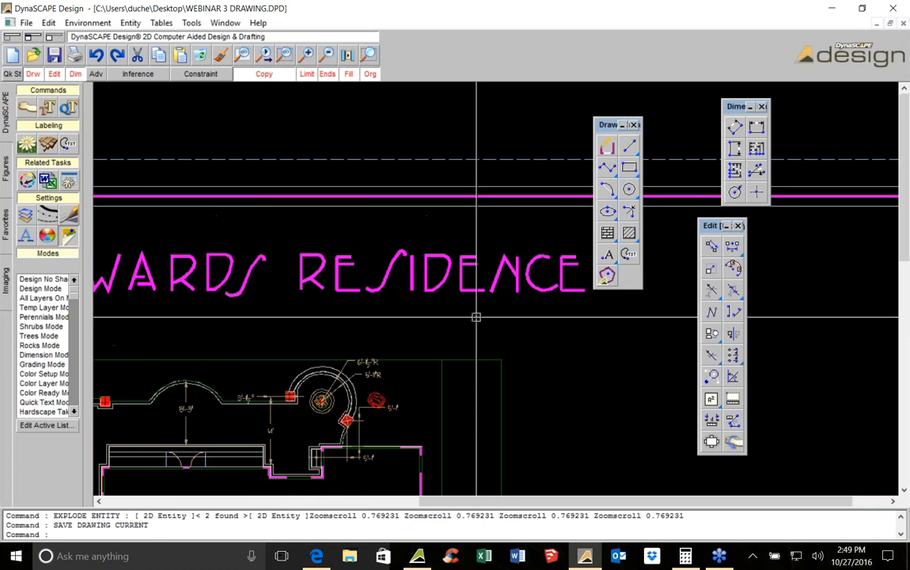
pyautogui.scroll(3, 378, 261)
pyautogui.click(420, 240)
pyautogui.press('Escape')
pyautogui.click(419, 239)
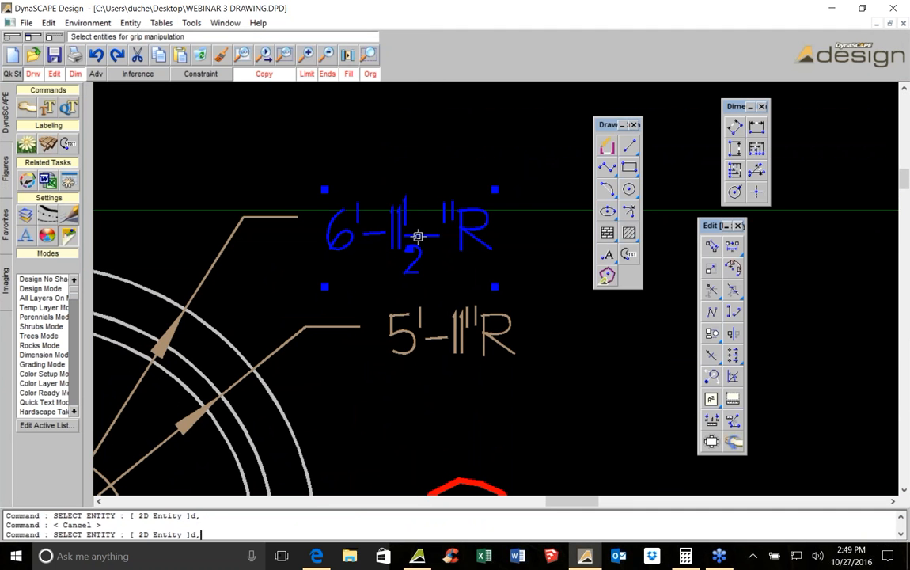
pyautogui.click(712, 350)
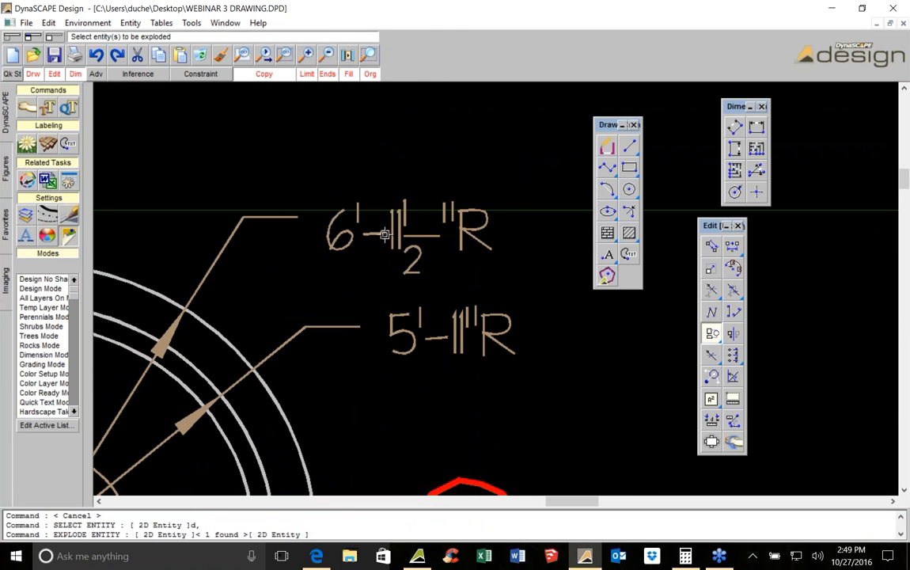
pyautogui.press('Escape')
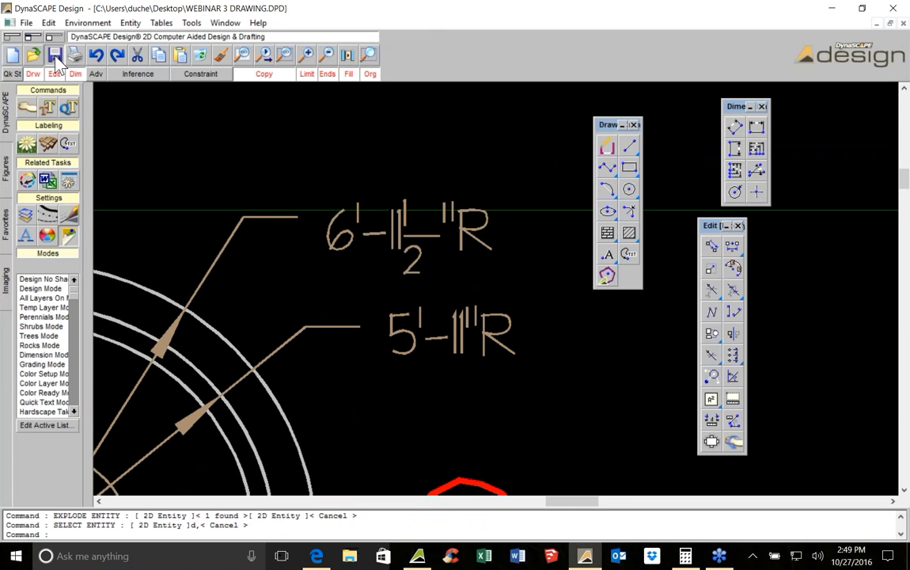
pyautogui.click(56, 57)
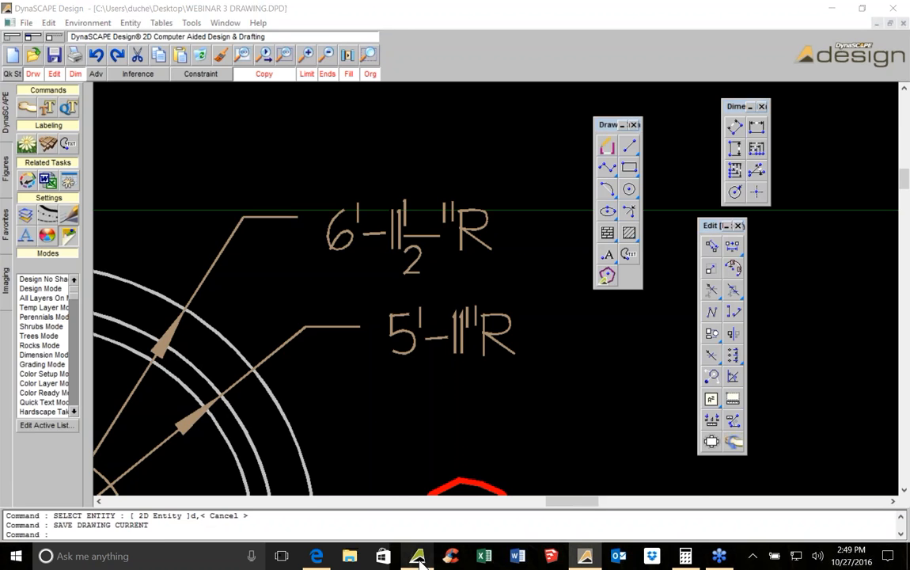
# Update the colour presentation from the saved WEBINAR 3 DRAWING design file
pyautogui.click(418, 559)
pyautogui.click(11, 23)
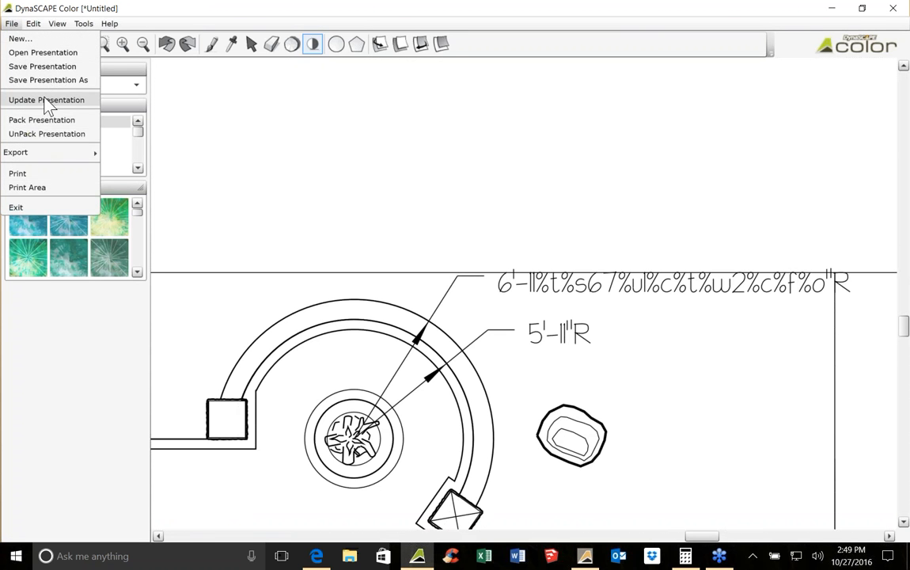
pyautogui.click(46, 98)
pyautogui.scroll(-3, 412, 317)
pyautogui.click(405, 339)
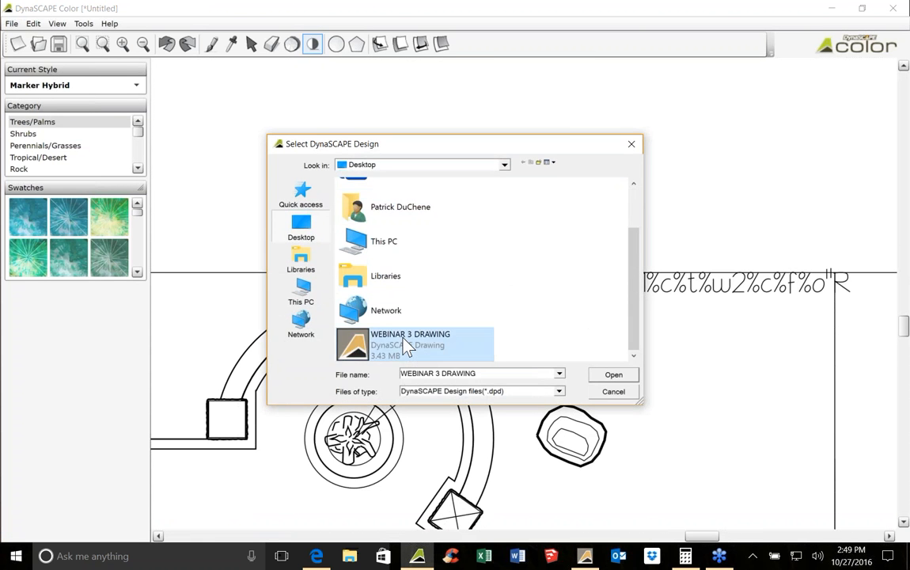
pyautogui.doubleClick(407, 348)
pyautogui.click(503, 348)
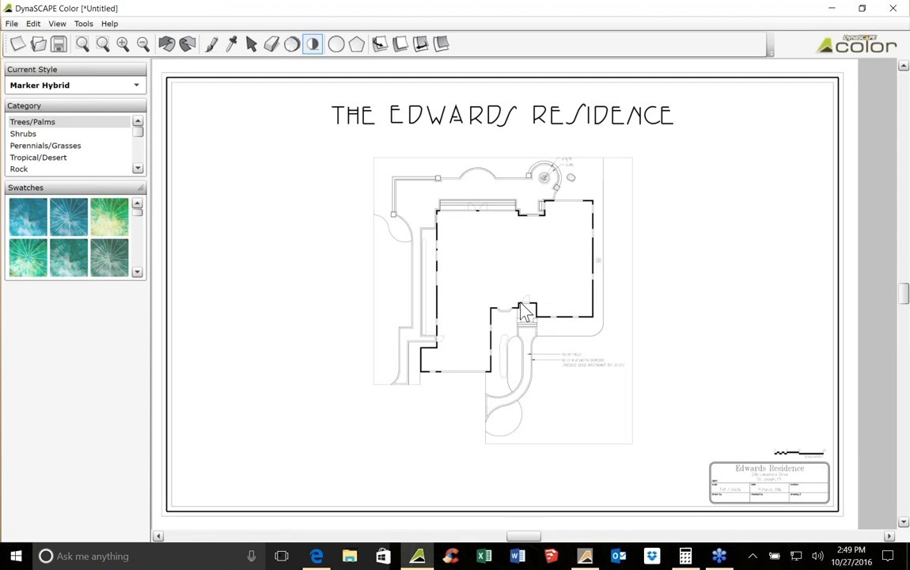
pyautogui.scroll(5, 599, 156)
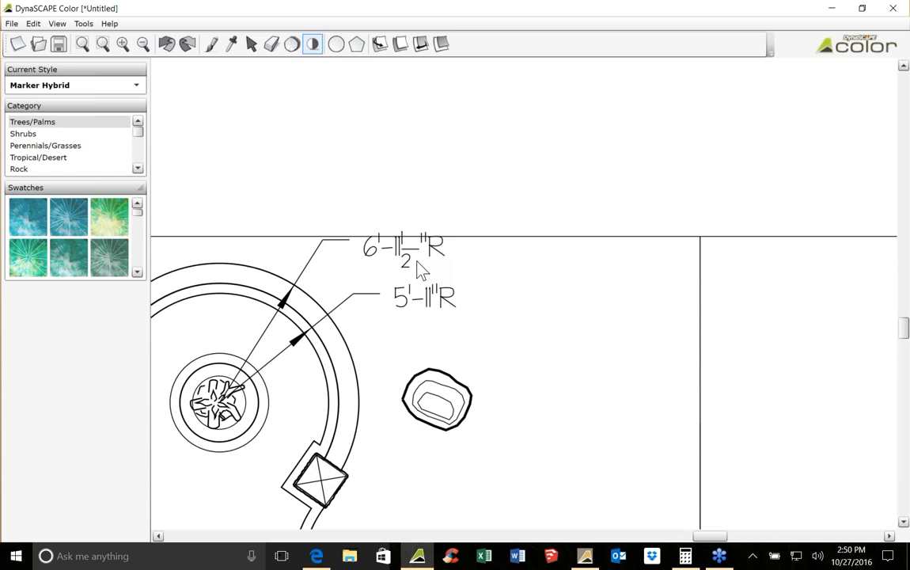
# Switch to the design drawing and place an A/C_SQUARE figure near the property line above the house
pyautogui.click(585, 556)
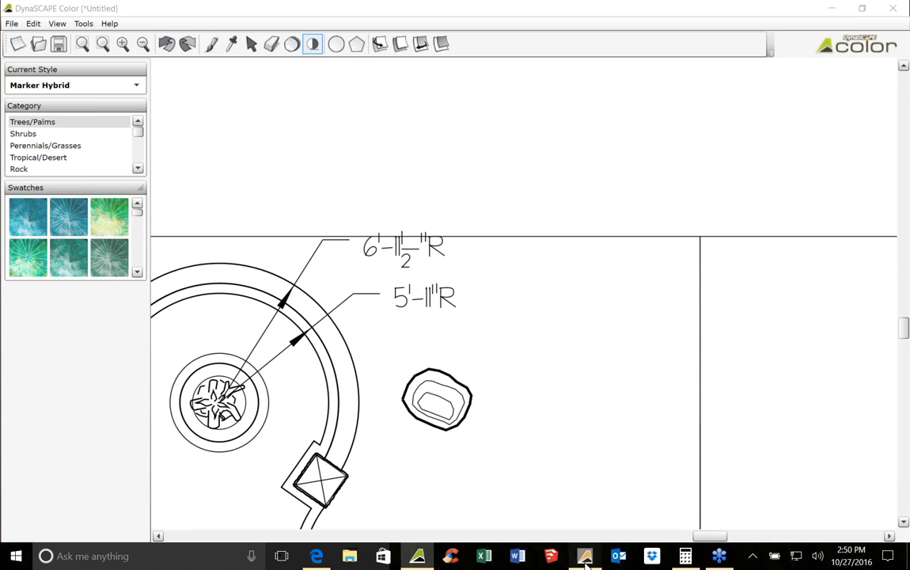
pyautogui.scroll(-4, 445, 320)
pyautogui.scroll(-4, 411, 219)
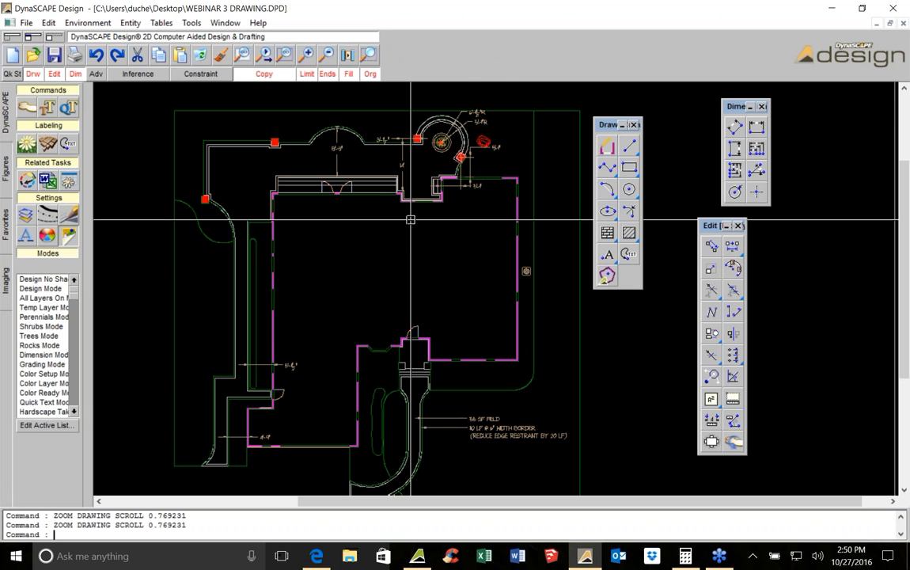
pyautogui.moveTo(416, 414); pyautogui.dragTo(424, 304, button='middle')
pyautogui.moveTo(505, 239); pyautogui.dragTo(405, 288, button='middle')
pyautogui.scroll(1, 433, 152)
pyautogui.moveTo(433, 153); pyautogui.dragTo(423, 232, button='middle')
pyautogui.moveTo(433, 101); pyautogui.dragTo(407, 210, button='middle')
pyautogui.scroll(2, 411, 198)
pyautogui.click(6, 168)
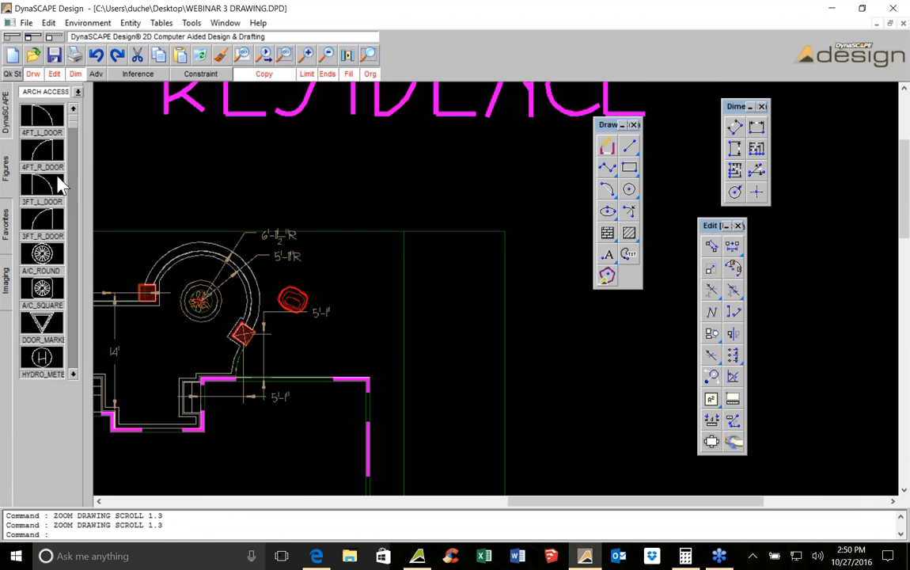
pyautogui.click(42, 288)
pyautogui.scroll(3, 398, 220)
pyautogui.click(411, 243)
pyautogui.press('Escape')
# Trace a polyline along the curved lawn edge beside the house, then delete it
pyautogui.scroll(-4, 436, 245)
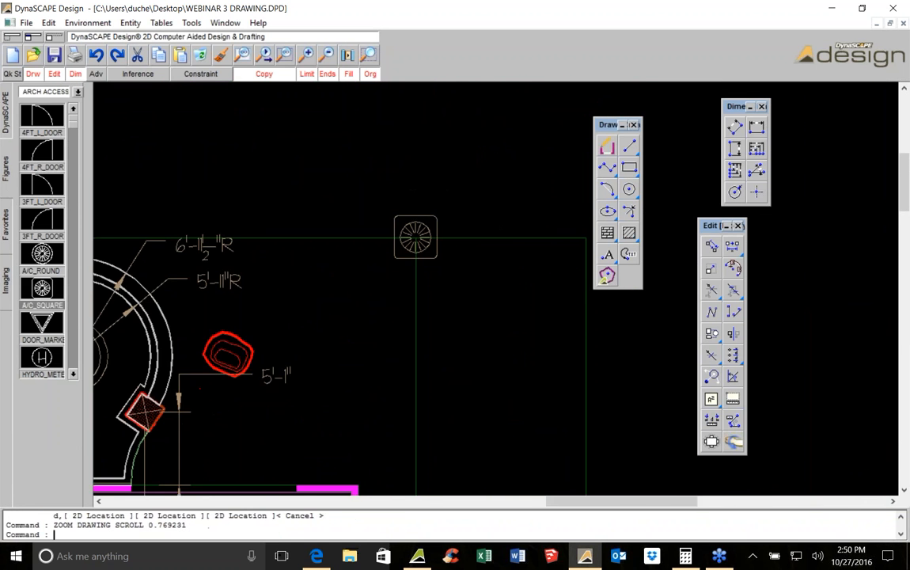
pyautogui.scroll(-2, 433, 252)
pyautogui.moveTo(451, 311); pyautogui.dragTo(441, 191, button='middle')
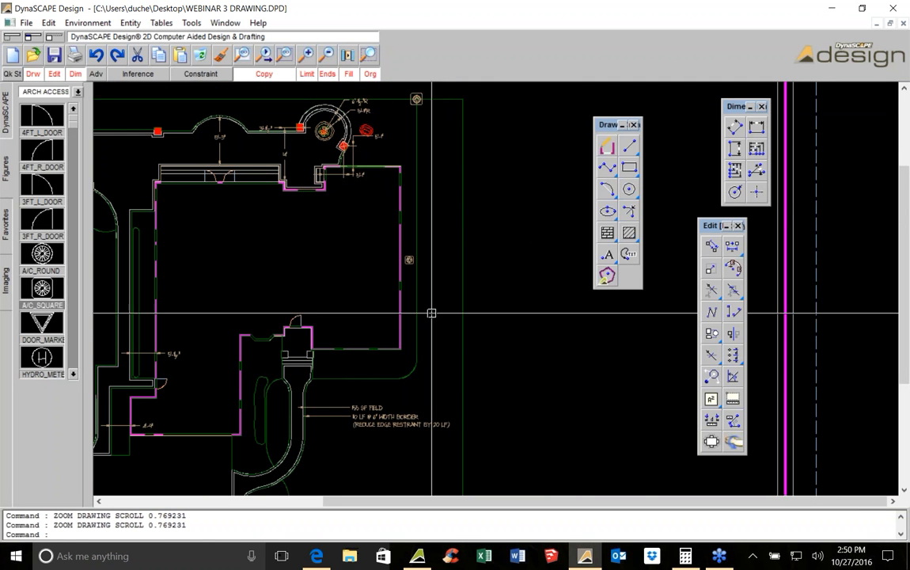
pyautogui.click(607, 167)
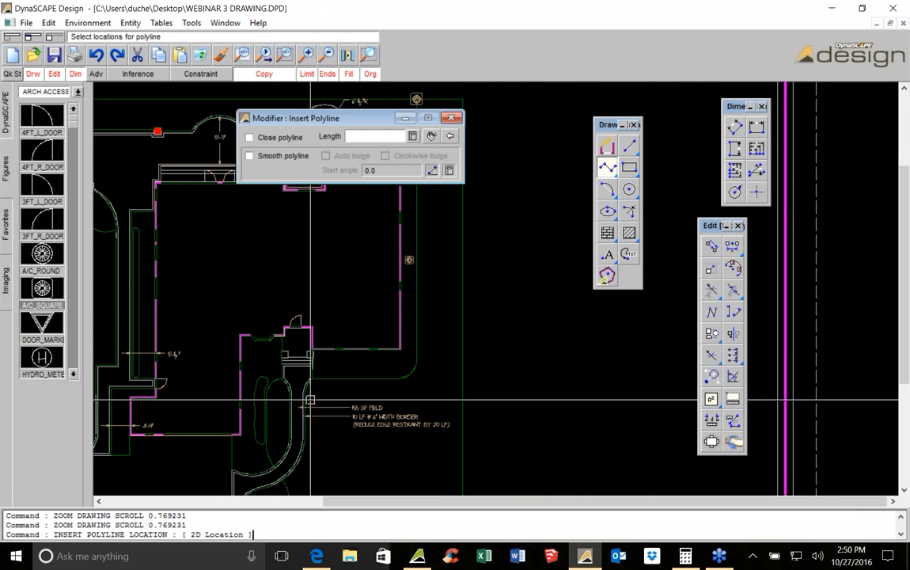
pyautogui.scroll(6, 313, 392)
pyautogui.scroll(4, 342, 320)
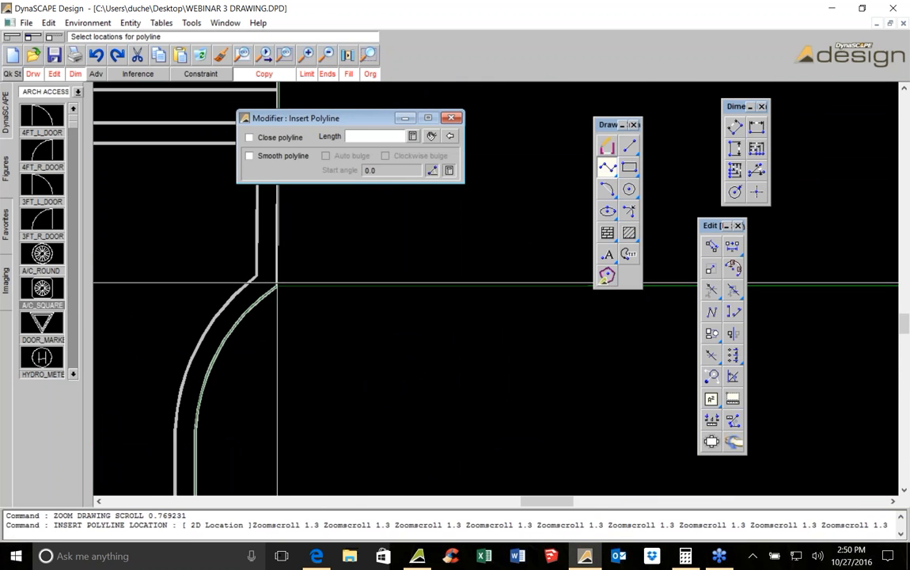
pyautogui.scroll(-2, 393, 310)
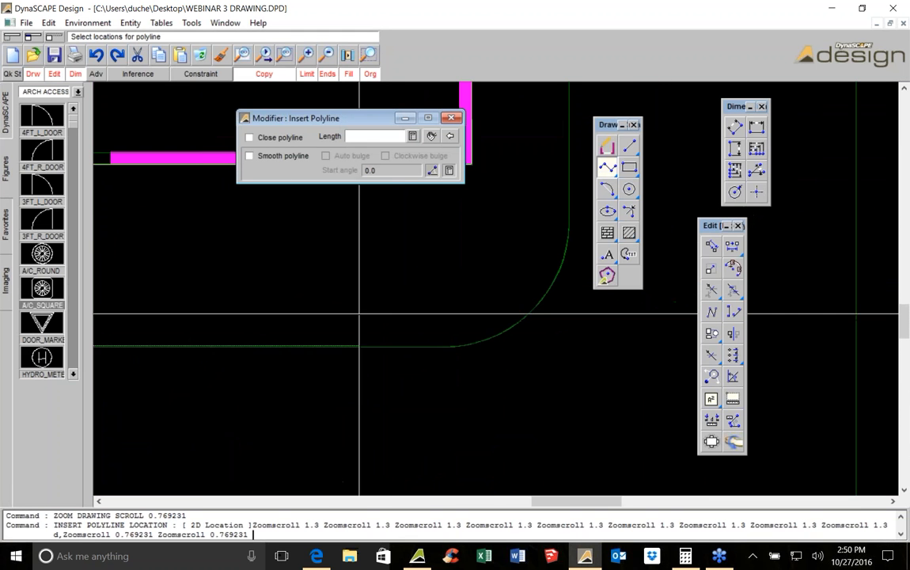
pyautogui.click(450, 345)
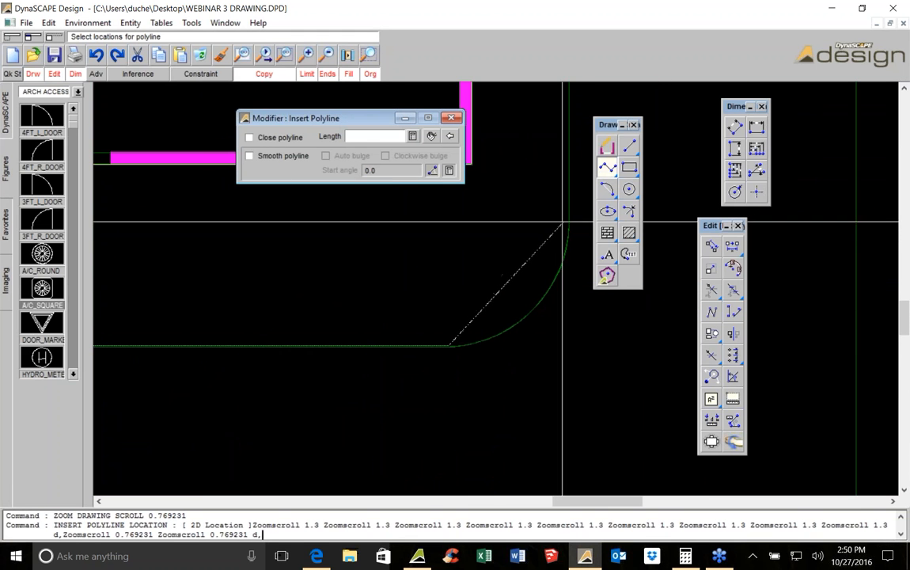
pyautogui.scroll(3, 356, 348)
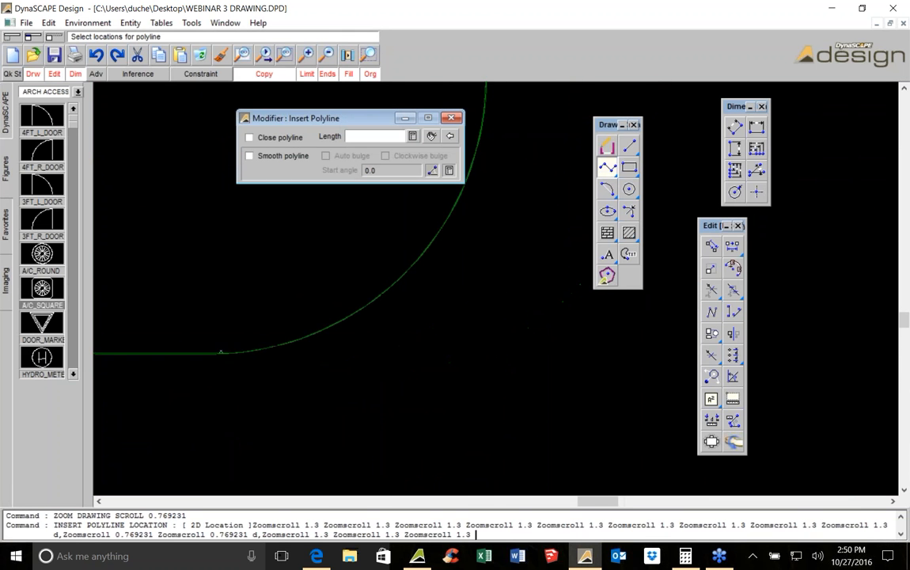
pyautogui.click(263, 345)
pyautogui.click(300, 334)
pyautogui.click(333, 320)
pyautogui.click(351, 303)
pyautogui.click(388, 295)
pyautogui.click(401, 265)
pyautogui.click(417, 237)
pyautogui.click(430, 219)
pyautogui.click(443, 206)
pyautogui.rightClick(442, 206)
pyautogui.scroll(-2, 343, 116)
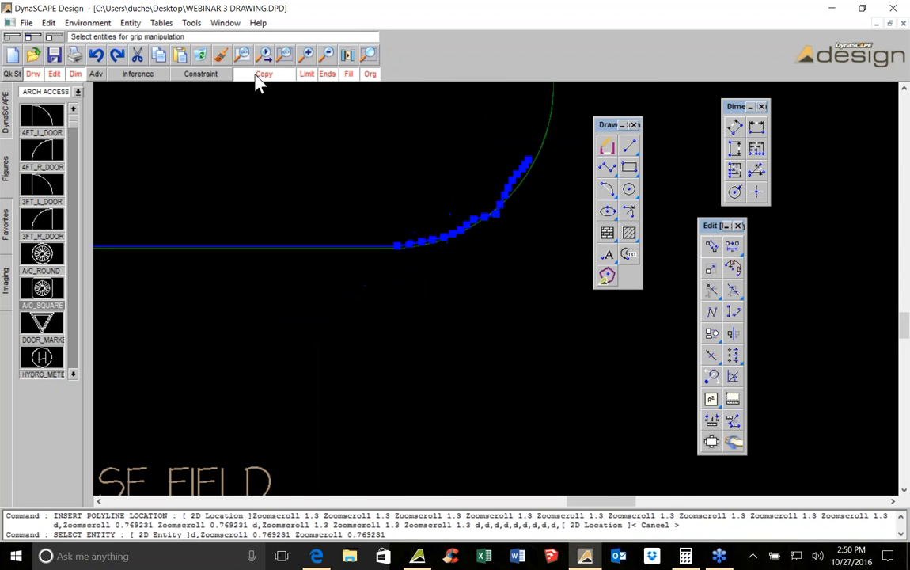
pyautogui.press('Delete')
# Draw a polyline along the lawn edge from the walkway around the curve toward the A/C unit
pyautogui.click(607, 167)
pyautogui.scroll(-1, 506, 317)
pyautogui.scroll(-1, 493, 350)
pyautogui.click(195, 319)
pyautogui.moveTo(371, 309); pyautogui.dragTo(194, 325, button='middle')
pyautogui.click(427, 319)
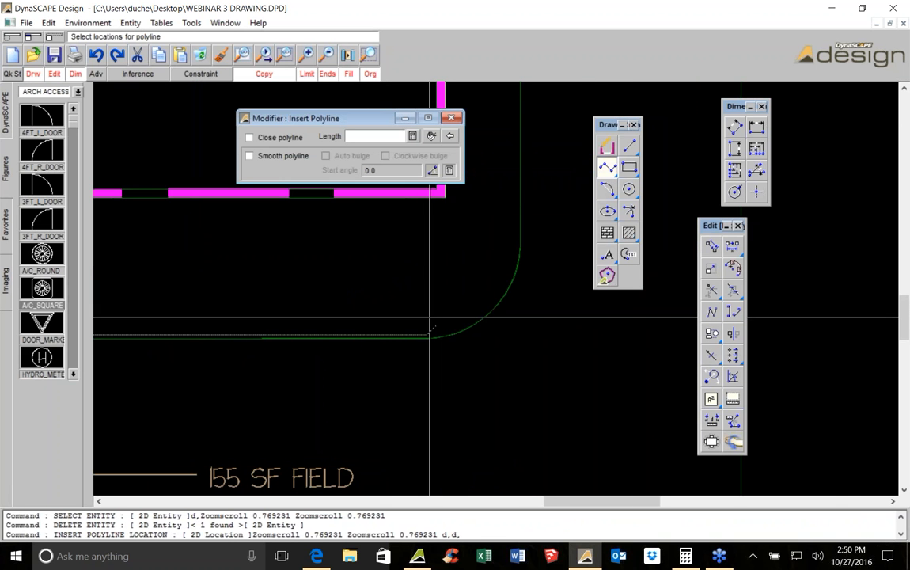
pyautogui.click(518, 246)
pyautogui.scroll(-2, 497, 190)
pyautogui.moveTo(498, 225); pyautogui.dragTo(481, 470, button='middle')
pyautogui.scroll(-1, 482, 471)
pyautogui.moveTo(494, 190)
pyautogui.mouseDown(button='middle')
pyautogui.moveTo(482, 459)
pyautogui.moveTo(479, 328)
pyautogui.mouseUp(button='middle')
pyautogui.scroll(5, 459, 320)
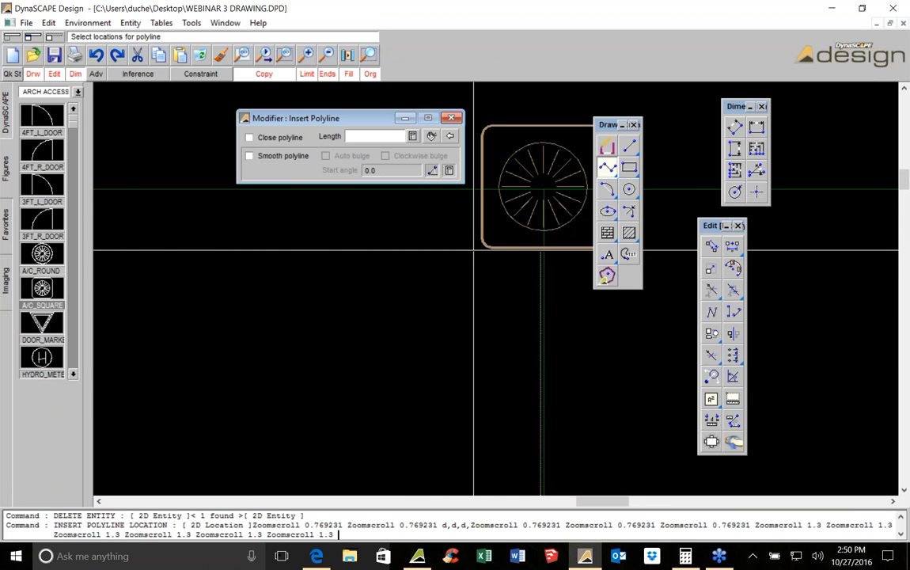
pyautogui.scroll(-6, 479, 269)
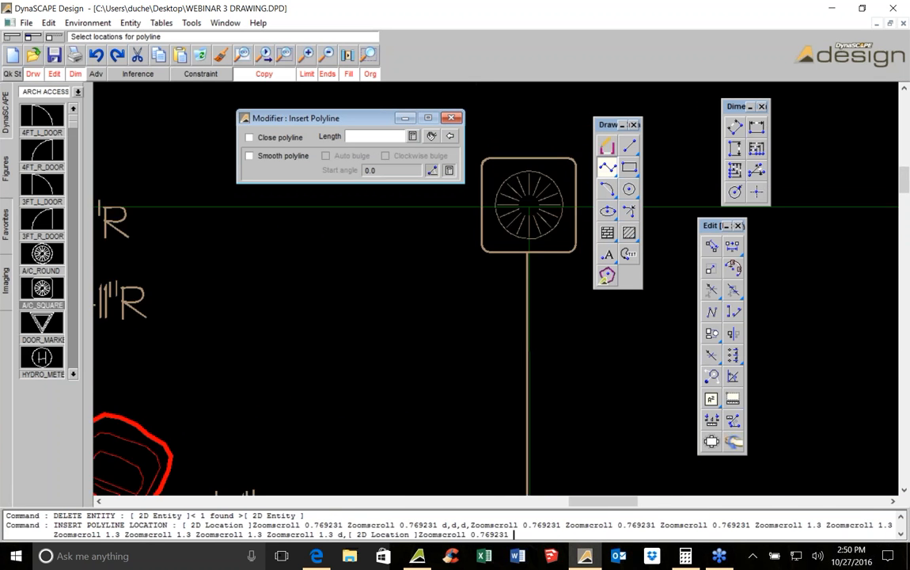
pyautogui.scroll(-1, 506, 344)
pyautogui.moveTo(488, 431); pyautogui.dragTo(505, 197, button='middle')
pyautogui.moveTo(504, 356); pyautogui.dragTo(488, 271, button='middle')
pyautogui.scroll(5, 491, 291)
pyautogui.press('Escape')
# Stretch the polyline's end grips so it follows the straight lawn edge to the walkway
pyautogui.click(477, 353)
pyautogui.click(469, 365)
pyautogui.click(488, 387)
pyautogui.moveTo(430, 411); pyautogui.dragTo(460, 301, button='middle')
pyautogui.scroll(1, 460, 301)
pyautogui.click(434, 317)
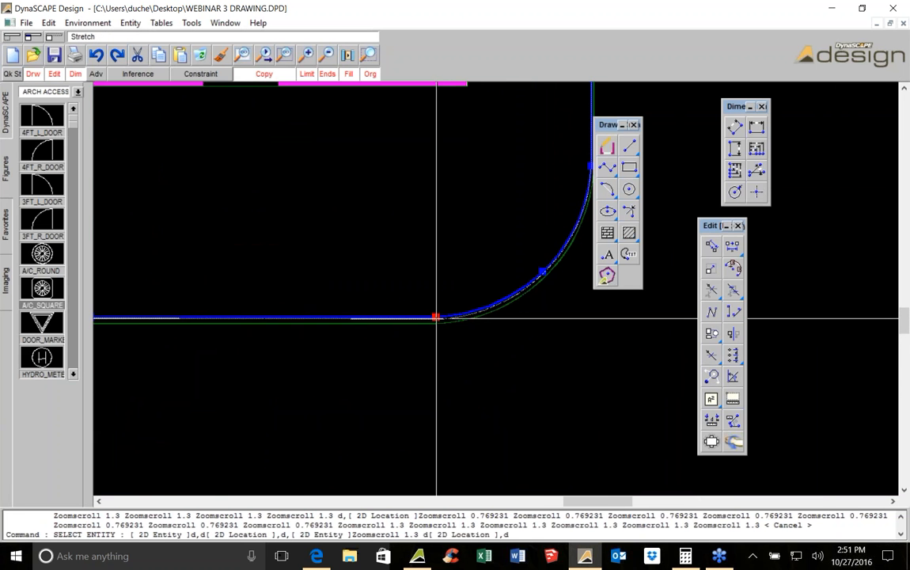
pyautogui.click(434, 319)
pyautogui.moveTo(406, 326); pyautogui.dragTo(651, 310, button='middle')
pyautogui.scroll(-1, 650, 311)
pyautogui.scroll(-1, 538, 310)
pyautogui.scroll(2, 238, 311)
pyautogui.click(237, 313)
pyautogui.click(237, 319)
pyautogui.moveTo(237, 320); pyautogui.dragTo(144, 317, button='middle')
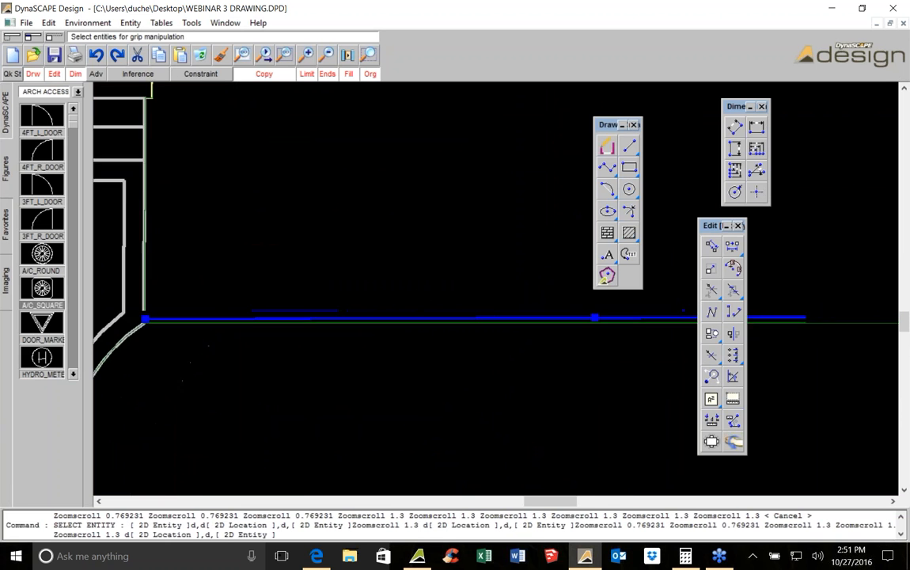
# Measure the polyline's perimeter and compute 96 divided by 8 in the Calculator
pyautogui.scroll(-5, 142, 313)
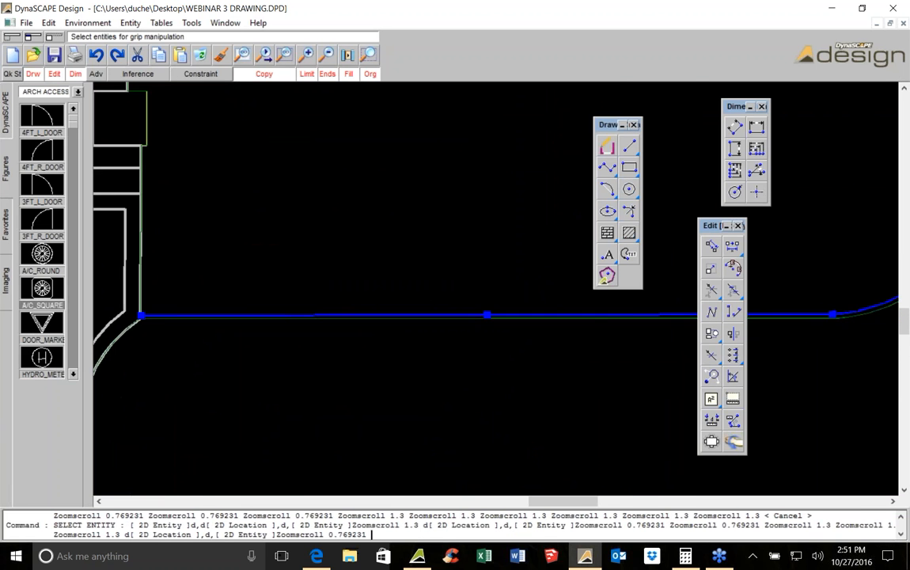
pyautogui.click(736, 405)
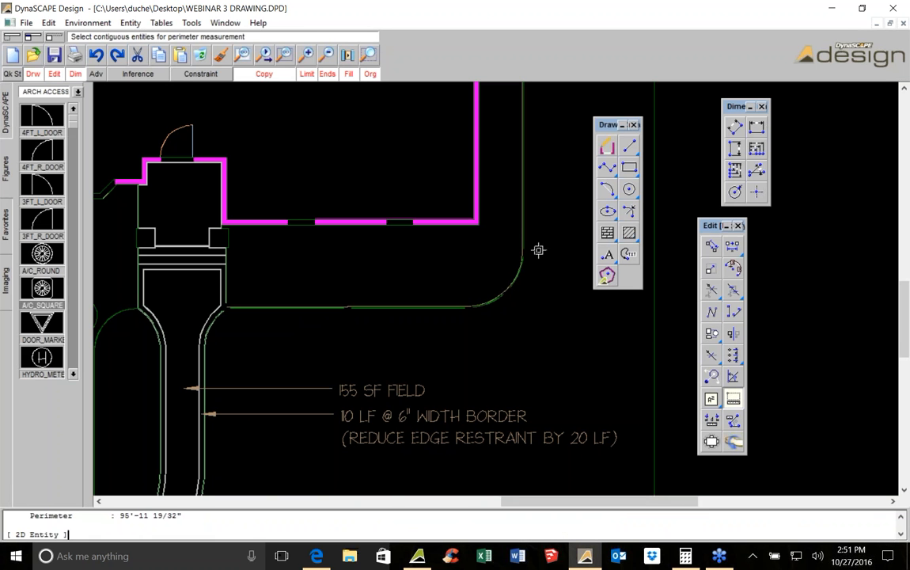
pyautogui.click(687, 557)
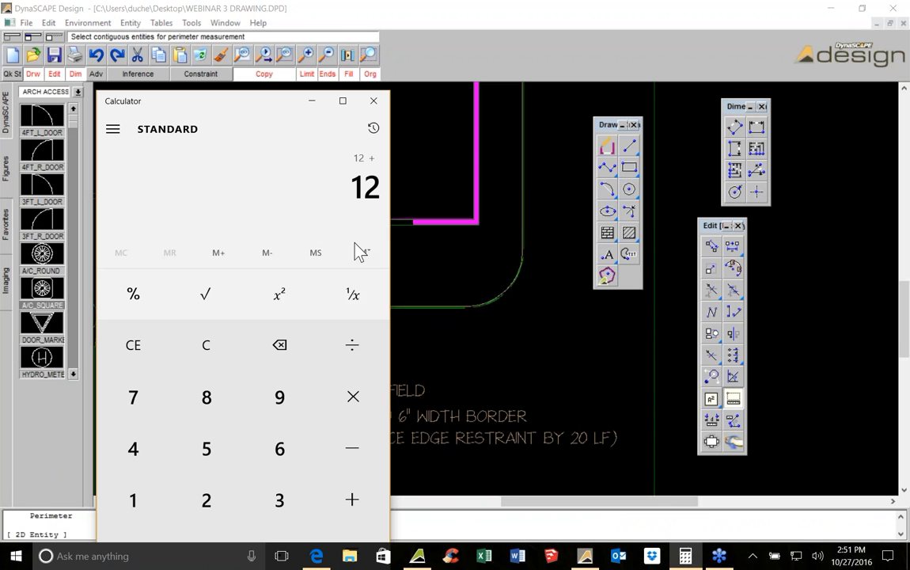
pyautogui.click(217, 345)
pyautogui.click(280, 396)
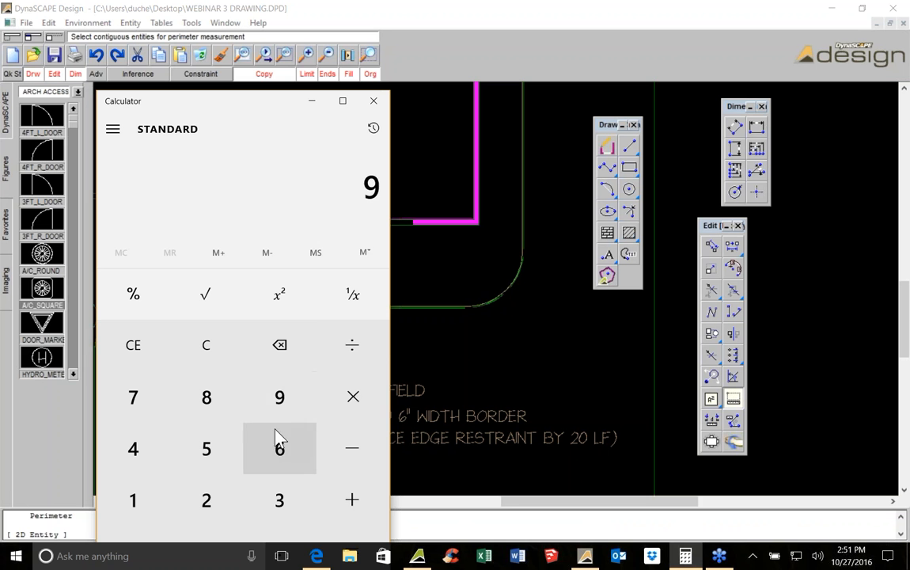
pyautogui.click(279, 449)
pyautogui.click(352, 346)
pyautogui.click(207, 396)
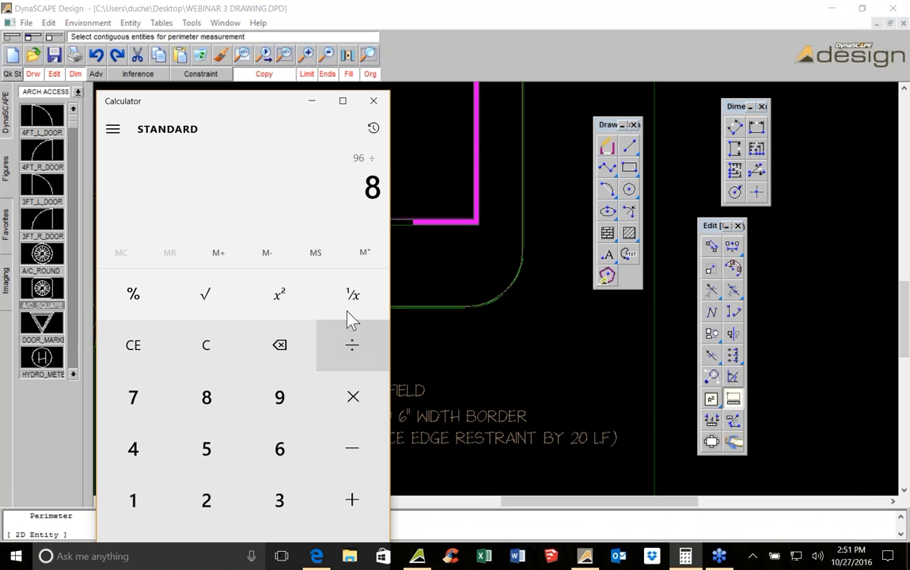
pyautogui.moveTo(237, 104); pyautogui.dragTo(250, 57)
pyautogui.click(363, 520)
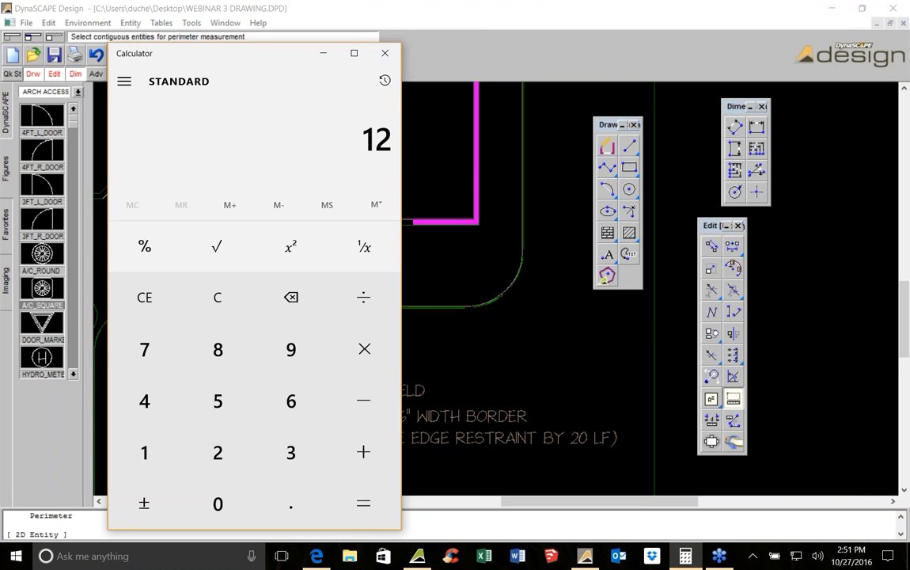
pyautogui.click(385, 53)
pyautogui.scroll(-1, 472, 265)
pyautogui.moveTo(472, 265)
pyautogui.mouseDown(button='middle')
pyautogui.moveTo(443, 343)
pyautogui.moveTo(426, 470)
pyautogui.mouseUp(button='middle')
pyautogui.scroll(-3, 458, 340)
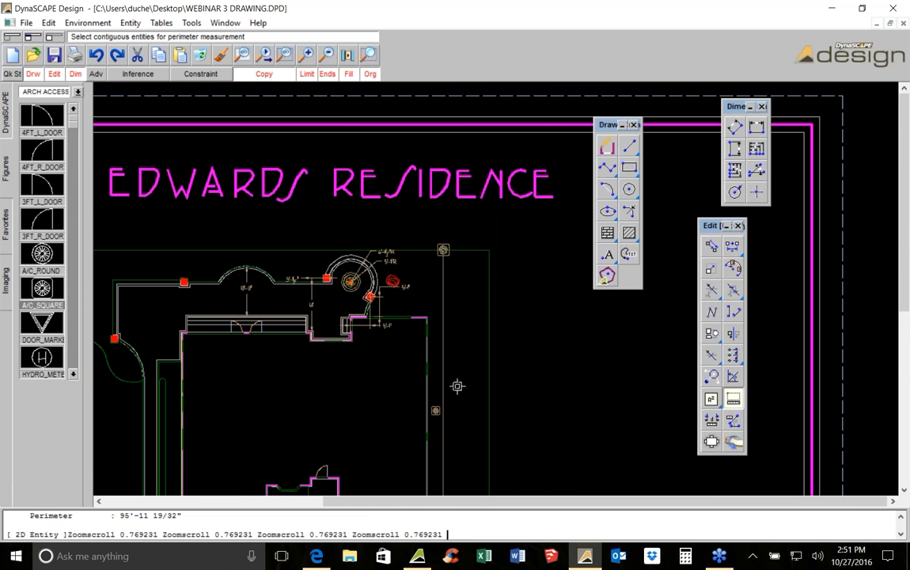
pyautogui.scroll(-2, 464, 373)
pyautogui.scroll(2, 464, 373)
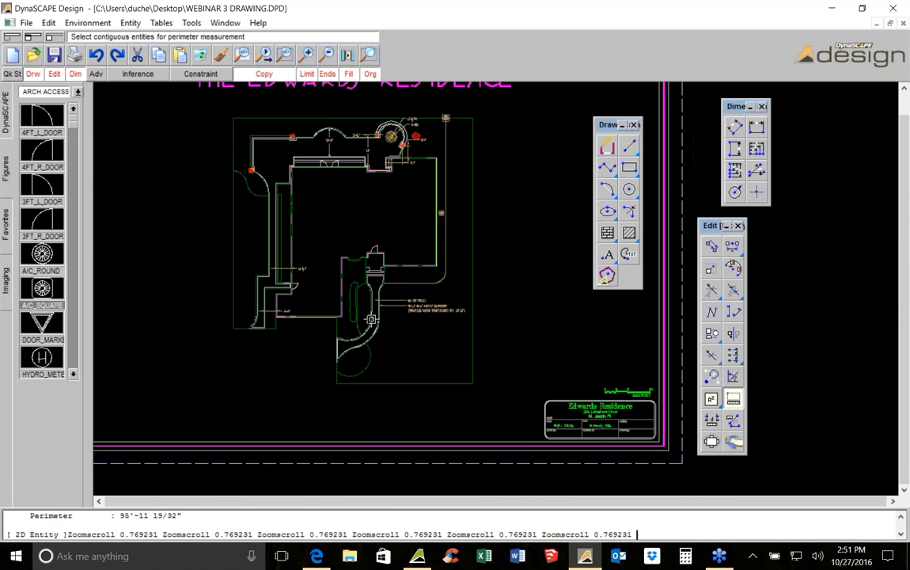
# Draw a polyline along the planting bed edge beside the curved walkway, from the lower corner up to the walkway's top
pyautogui.scroll(3, 383, 297)
pyautogui.scroll(2, 391, 270)
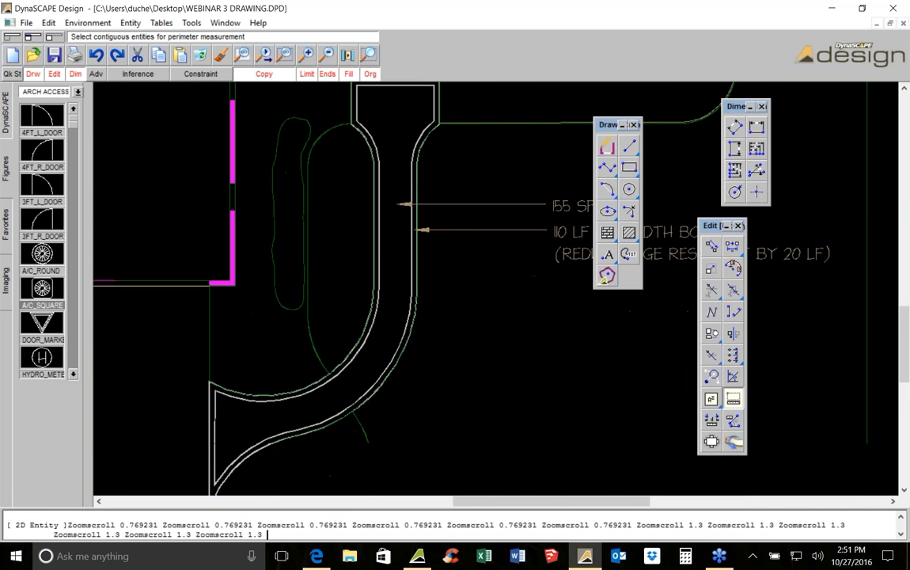
pyautogui.press('Escape')
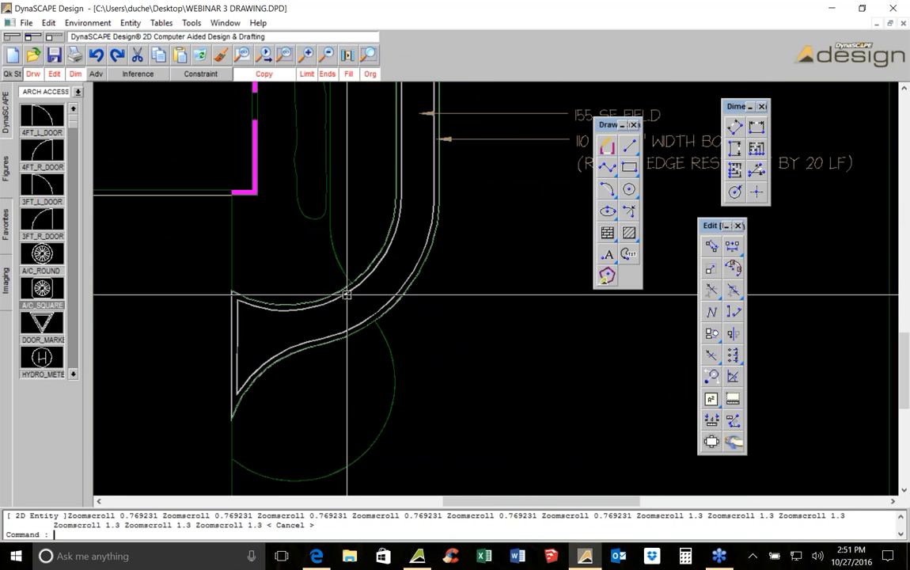
pyautogui.click(607, 169)
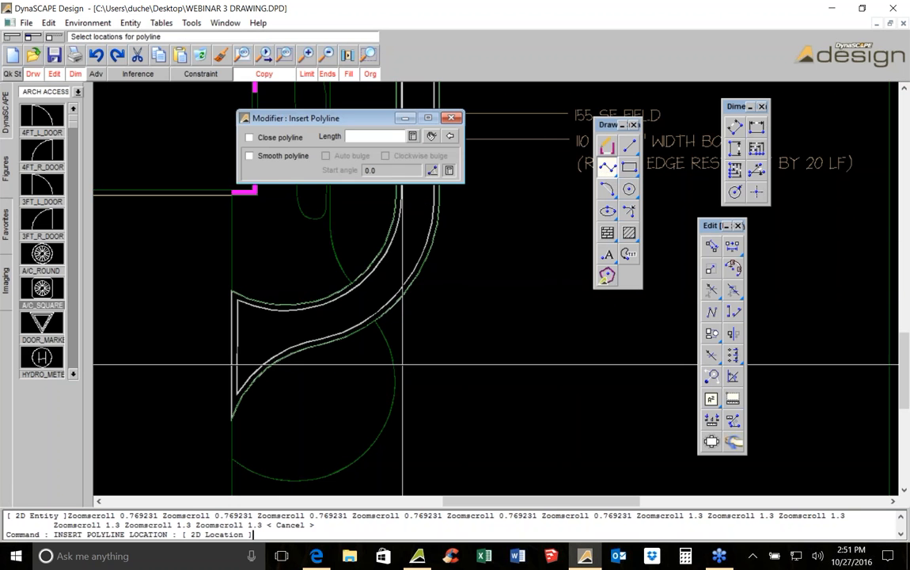
pyautogui.click(231, 458)
pyautogui.click(374, 320)
pyautogui.click(352, 283)
pyautogui.moveTo(349, 273); pyautogui.dragTo(329, 381, button='middle')
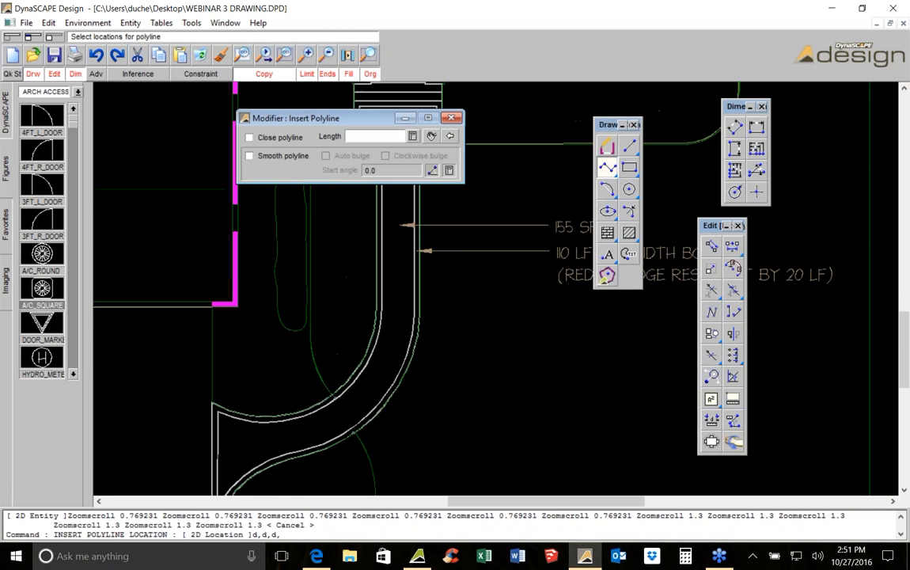
pyautogui.click(313, 334)
pyautogui.moveTo(317, 294); pyautogui.dragTo(316, 380, button='middle')
pyautogui.scroll(2, 312, 273)
pyautogui.click(317, 275)
pyautogui.click(389, 203)
pyautogui.rightClick(387, 208)
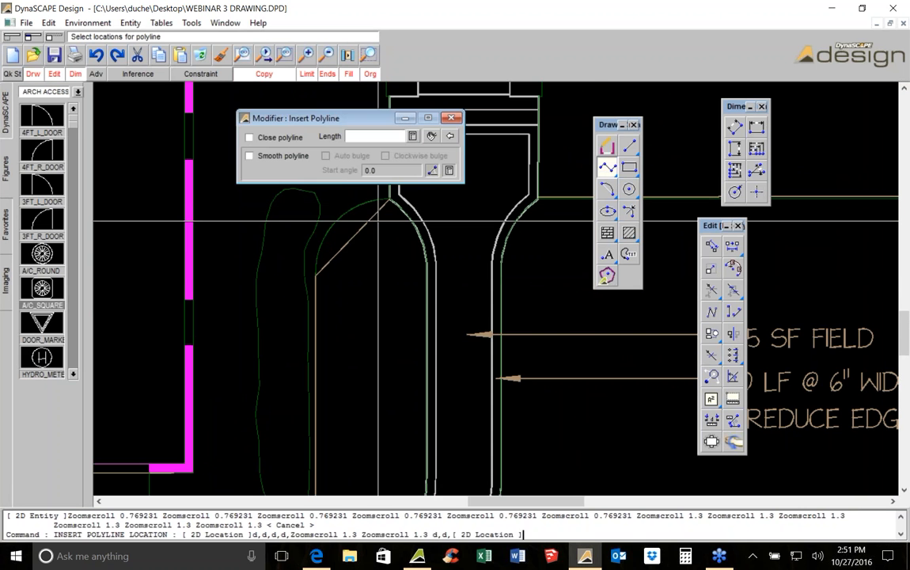
# Bulge the polyline's upper angled segment into an arc following the curved bed edge
pyautogui.rightClick(377, 221)
pyautogui.click(356, 238)
pyautogui.scroll(2, 350, 248)
pyautogui.click(353, 230)
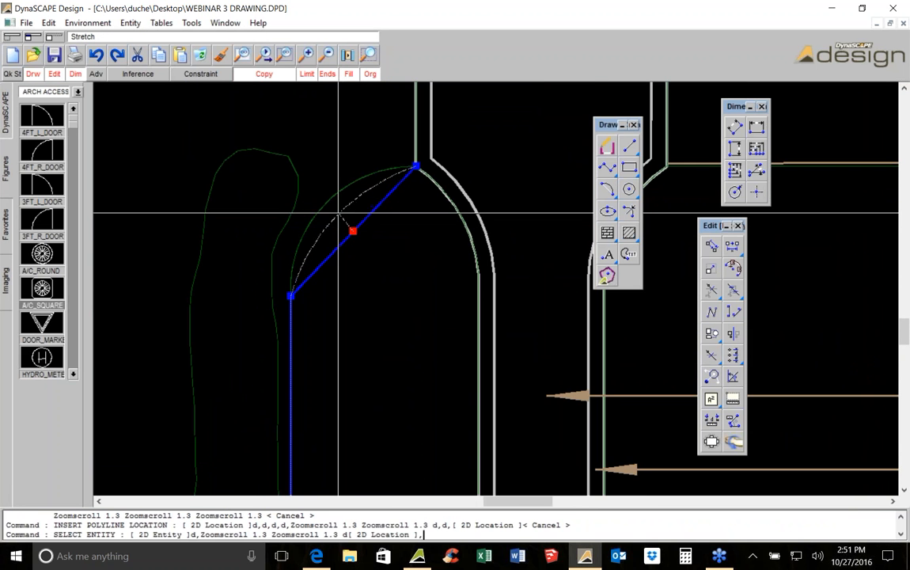
pyautogui.click(353, 230)
# Bulge the polyline's lower diagonal segment into an arc following the round bed edge
pyautogui.scroll(-4, 331, 230)
pyautogui.scroll(4, 332, 230)
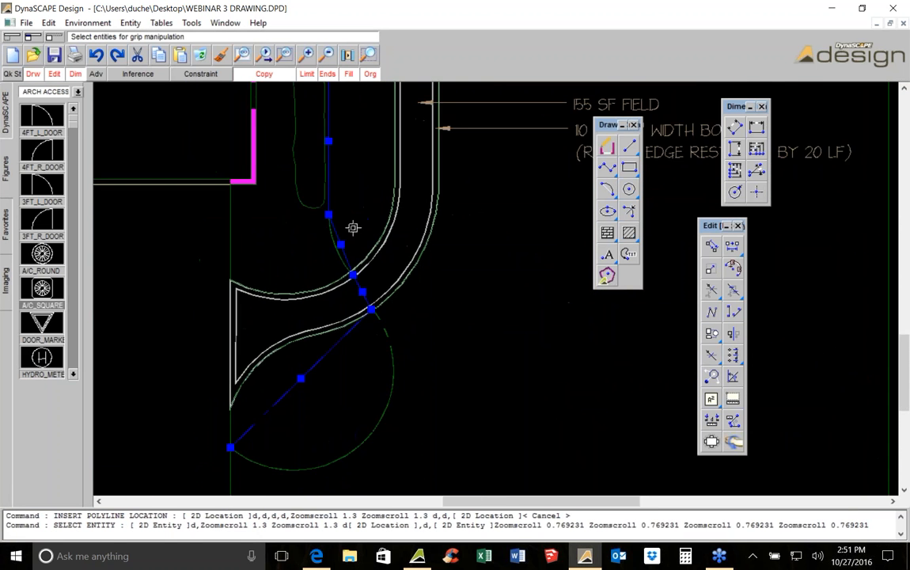
pyautogui.click(329, 229)
pyautogui.click(319, 239)
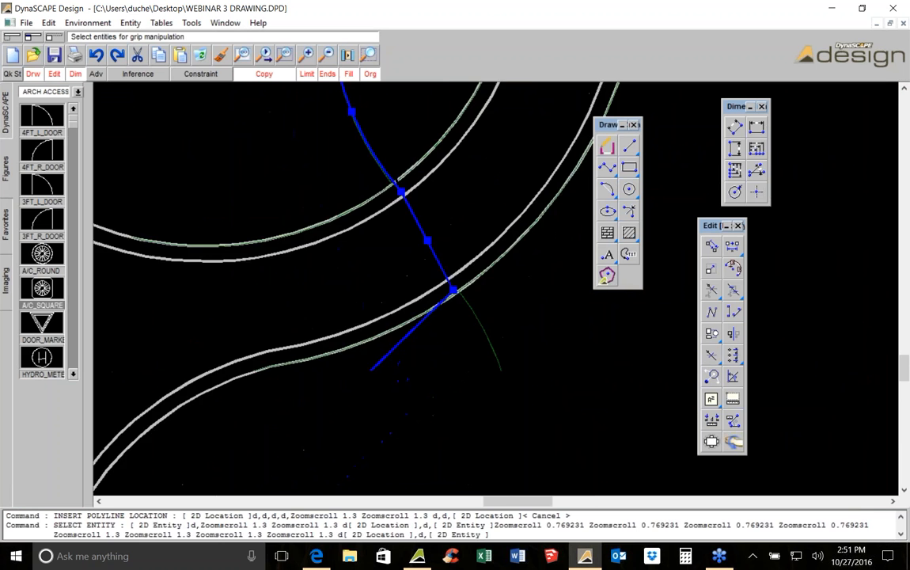
pyautogui.scroll(-3, 331, 315)
pyautogui.click(330, 317)
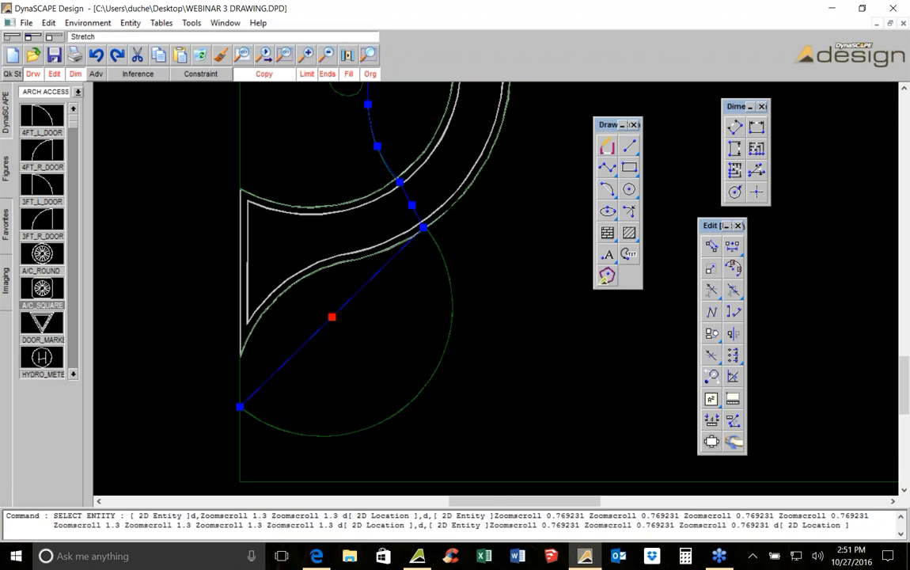
pyautogui.click(411, 397)
# Measure the perimeter of the new curved polyline
pyautogui.click(729, 400)
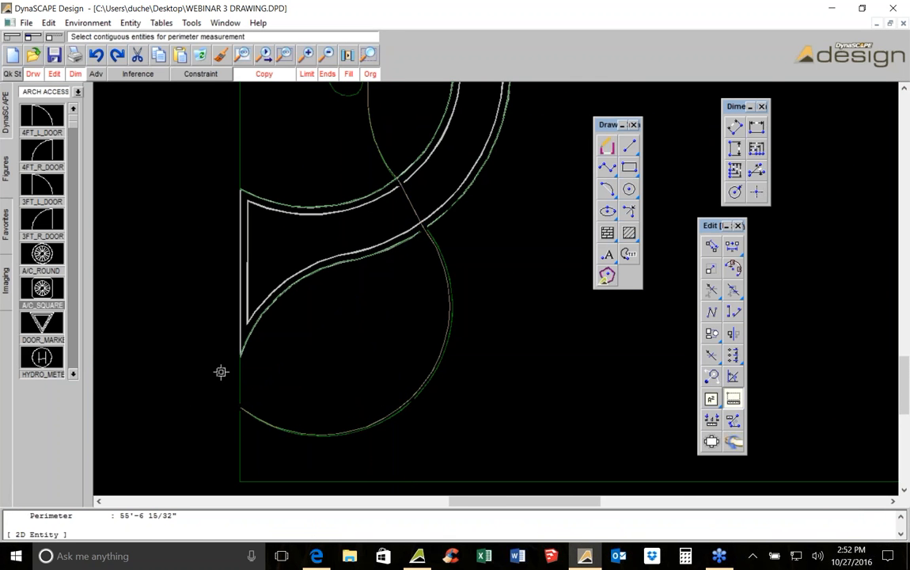
pyautogui.scroll(-7, 221, 372)
pyautogui.moveTo(123, 220); pyautogui.dragTo(357, 217, button='middle')
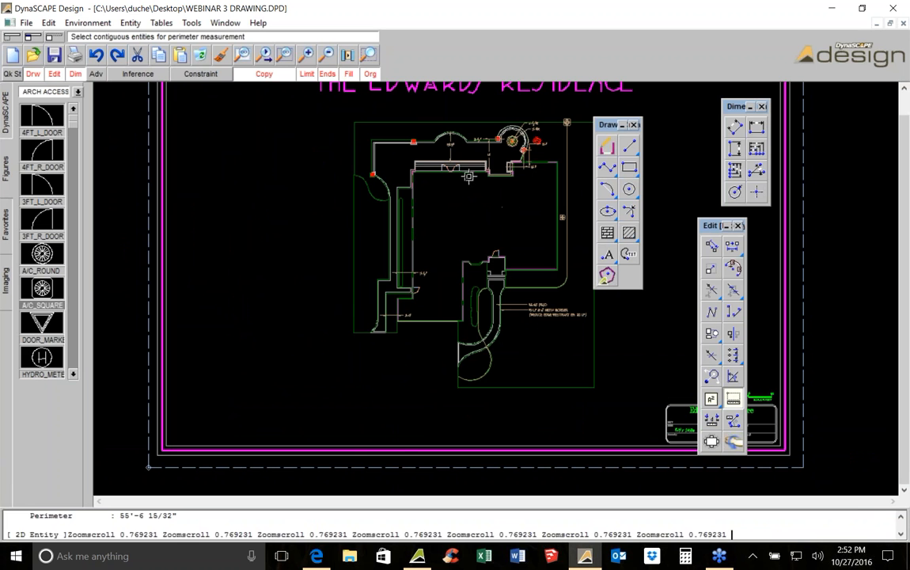
# Copy the outline of the planting bed along the plan's west side to an empty spot left of the plan
pyautogui.press('Escape')
pyautogui.click(350, 206)
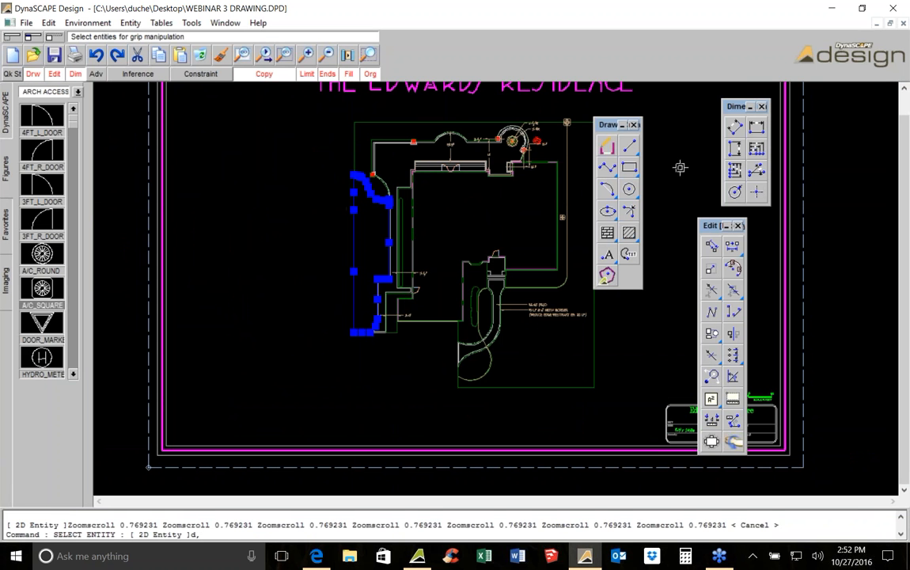
pyautogui.click(712, 250)
pyautogui.click(436, 238)
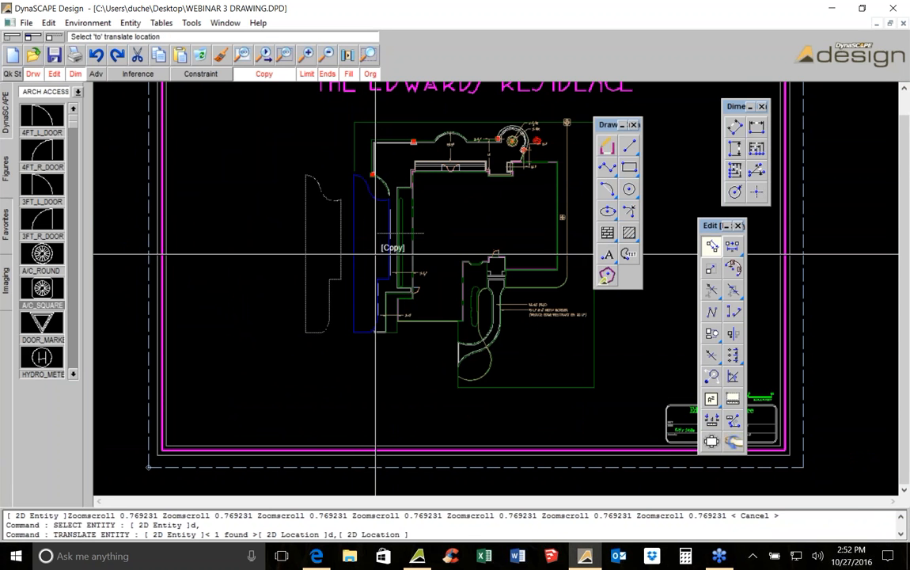
pyautogui.scroll(3, 290, 203)
pyautogui.press('Escape')
# Measure the perimeter of the copied bed outline
pyautogui.click(325, 187)
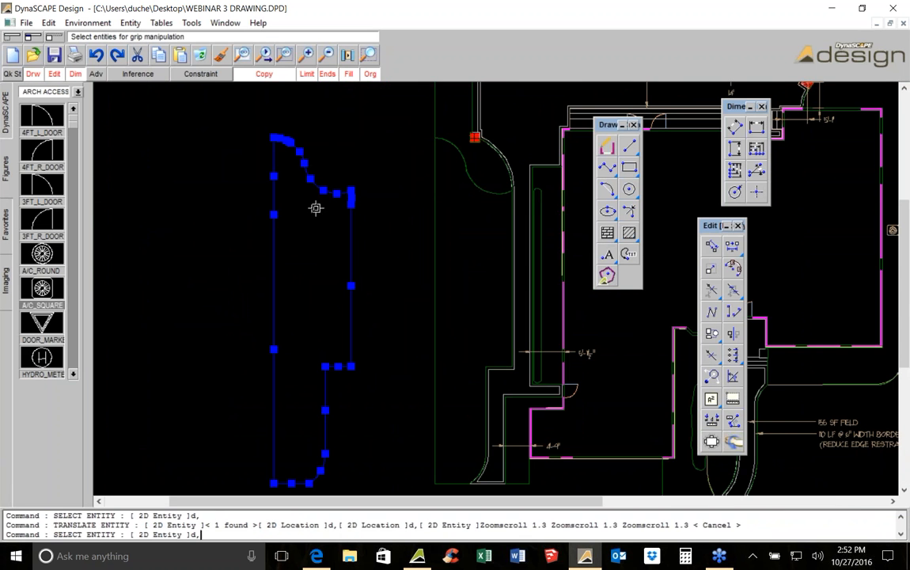
pyautogui.moveTo(332, 317); pyautogui.dragTo(334, 251, button='middle')
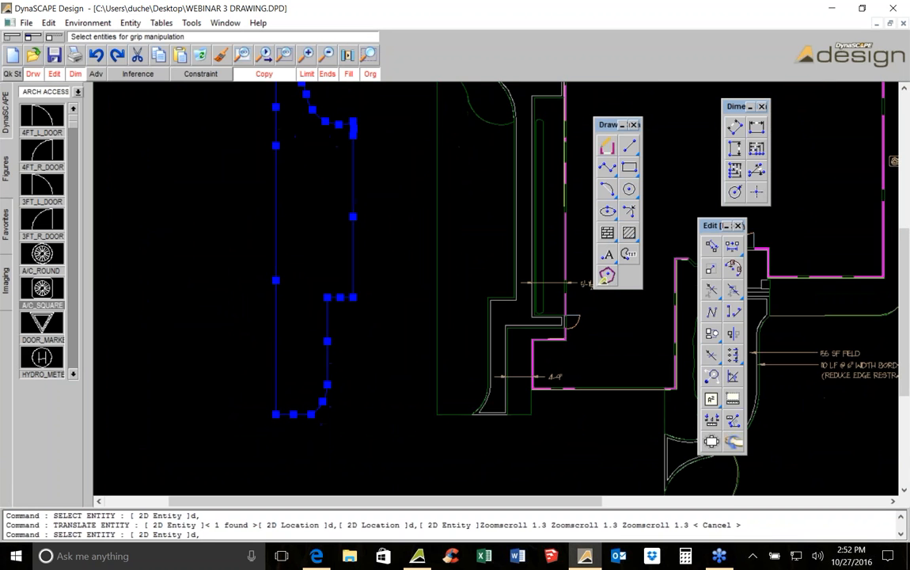
pyautogui.click(733, 401)
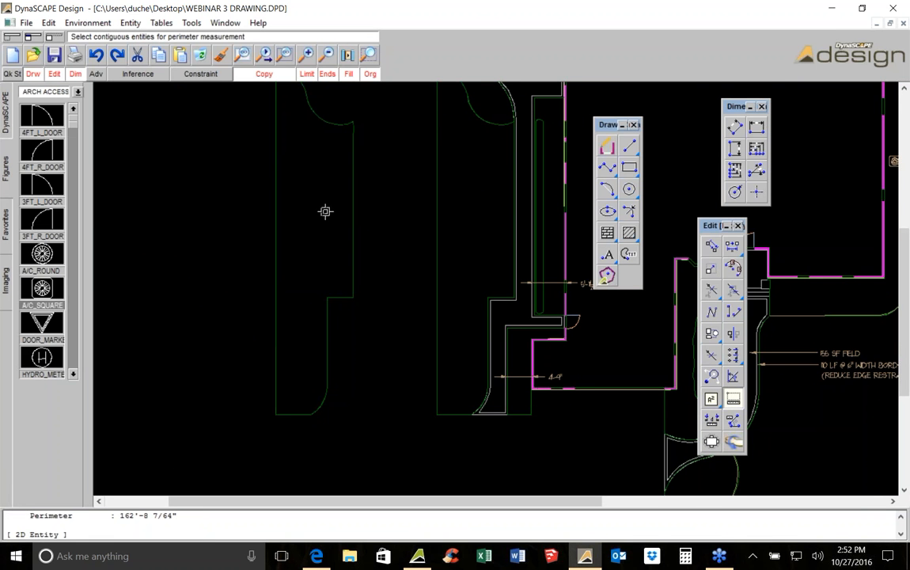
pyautogui.moveTo(354, 121); pyautogui.dragTo(303, 219, button='middle')
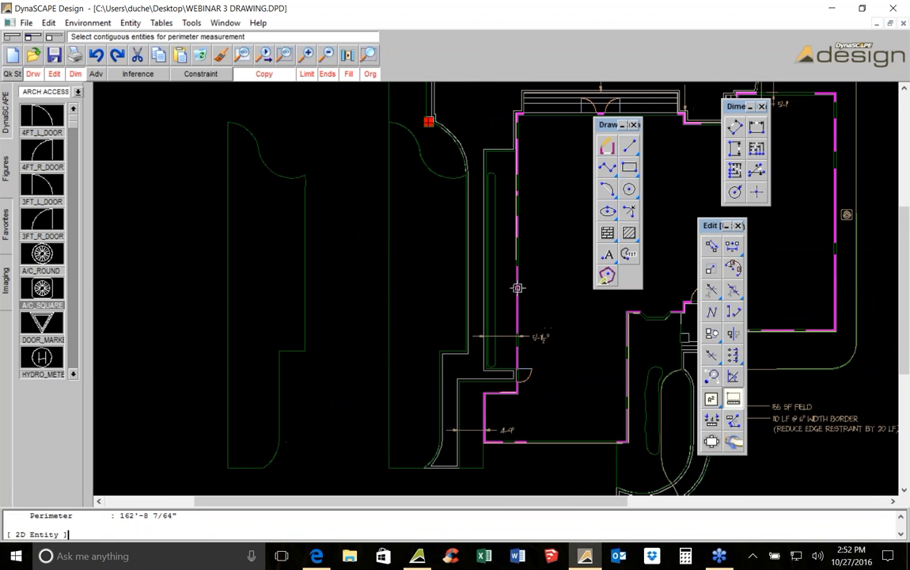
pyautogui.moveTo(566, 317); pyautogui.dragTo(448, 319, button='middle')
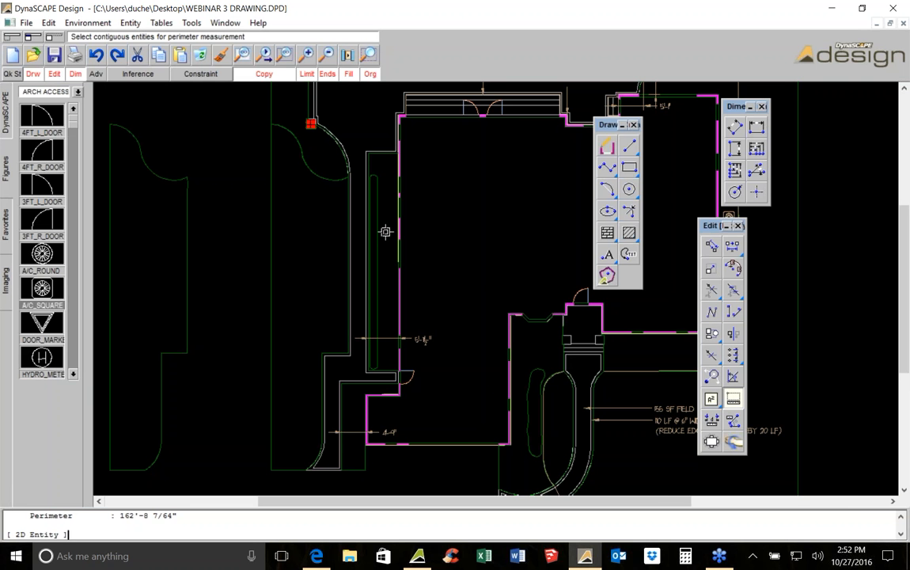
pyautogui.press('Escape')
pyautogui.scroll(2, 602, 459)
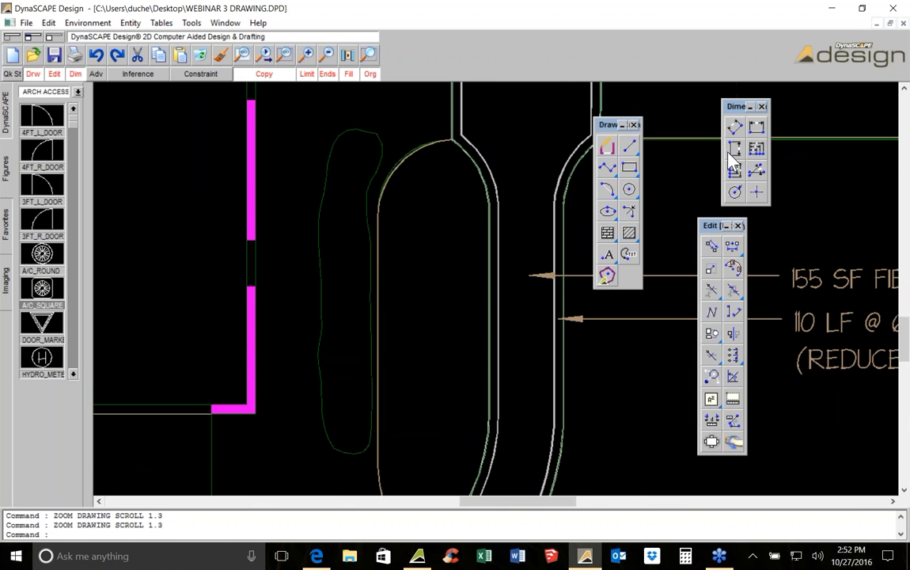
pyautogui.click(756, 127)
pyautogui.click(508, 295)
pyautogui.press('Escape')
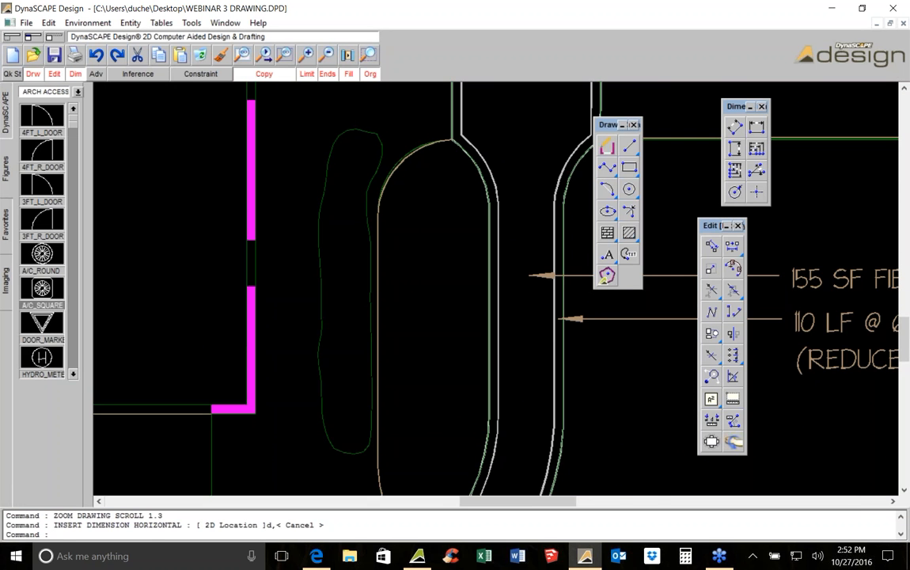
# Delete the narrow planting bed outline beside the curved driveway
pyautogui.scroll(-2, 469, 270)
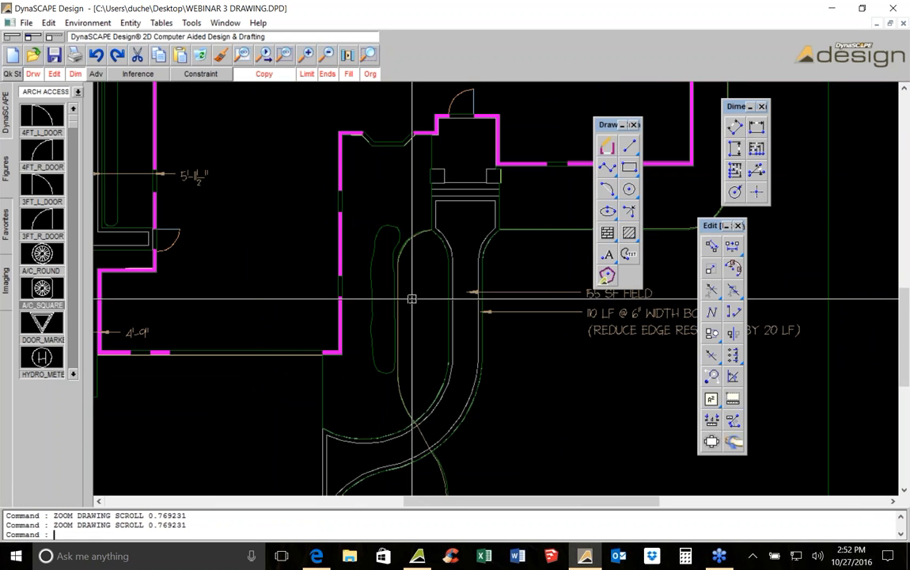
pyautogui.click(377, 235)
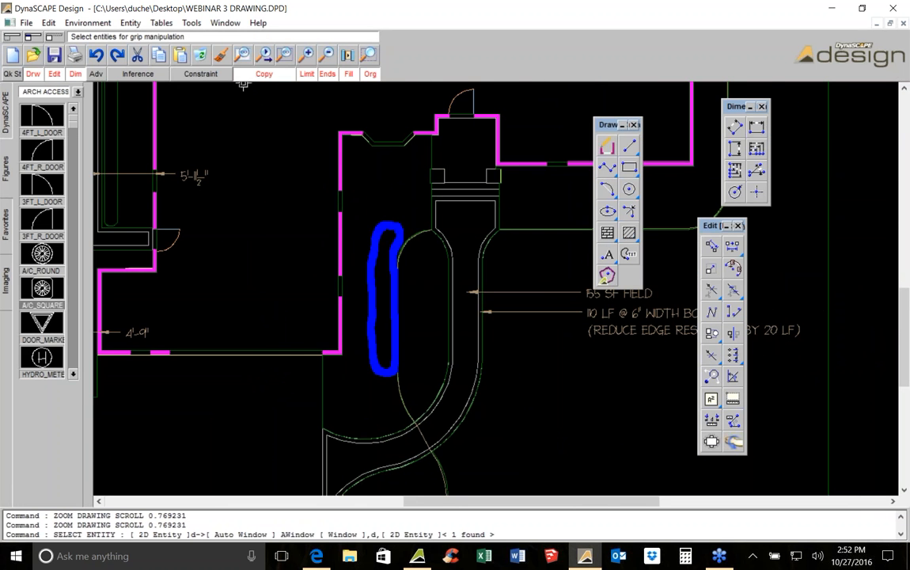
pyautogui.click(200, 55)
# Try to place a horizontal dimension across the width of the driveway
pyautogui.scroll(3, 483, 316)
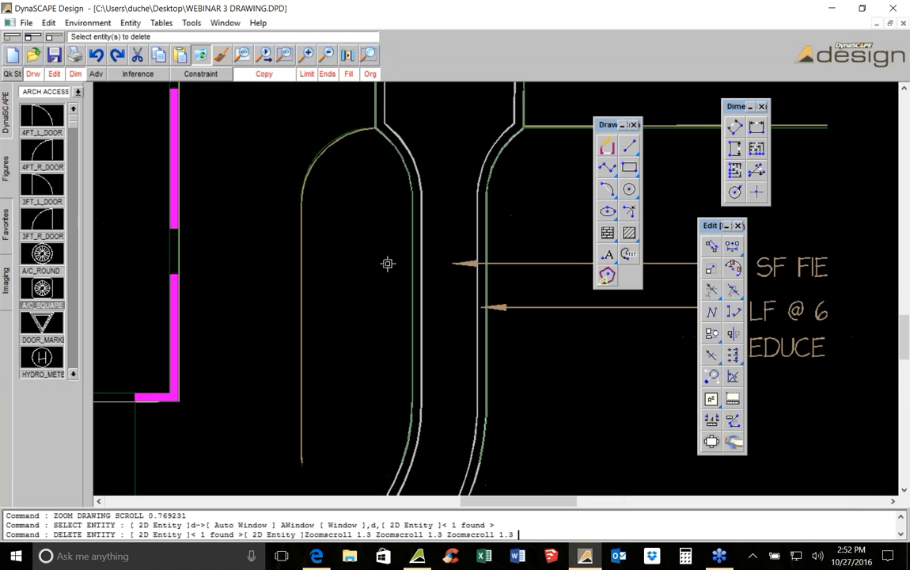
pyautogui.click(763, 125)
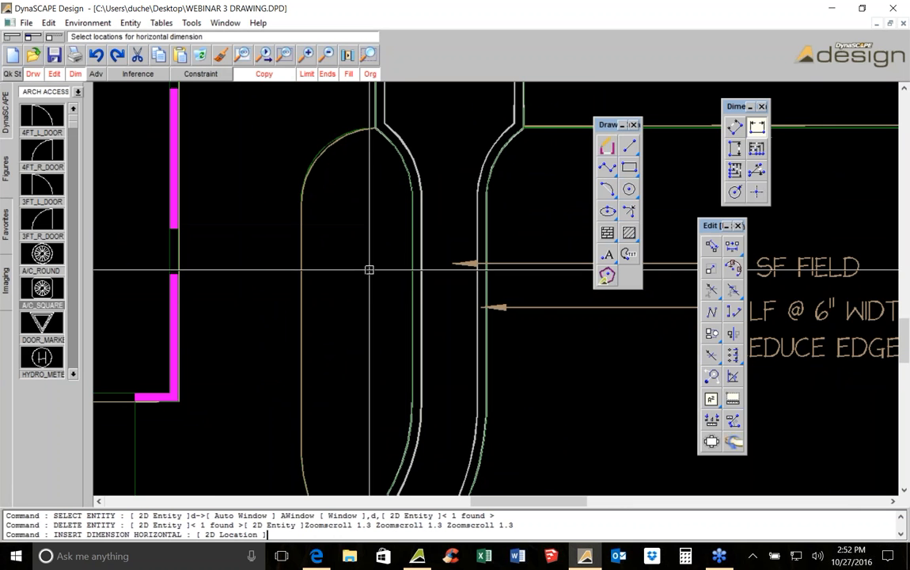
pyautogui.click(413, 280)
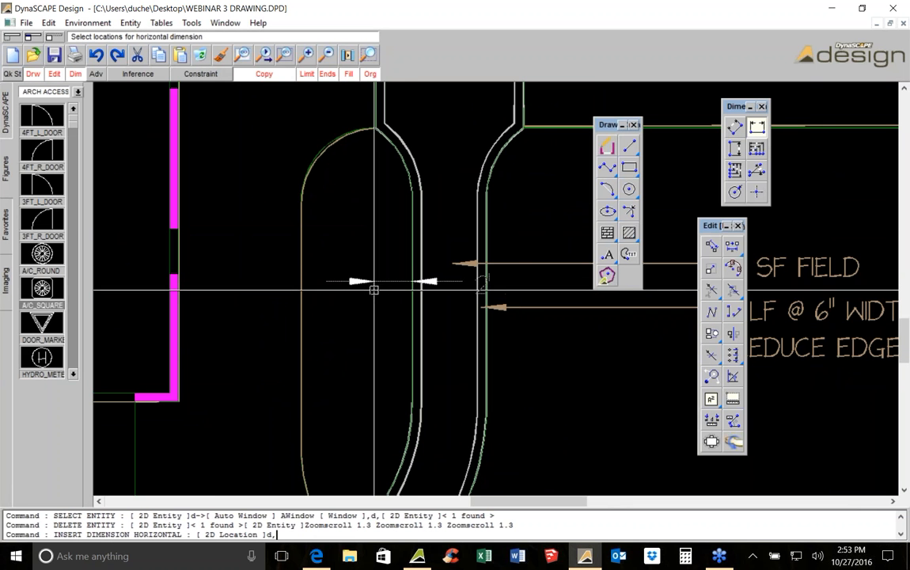
pyautogui.scroll(2, 369, 291)
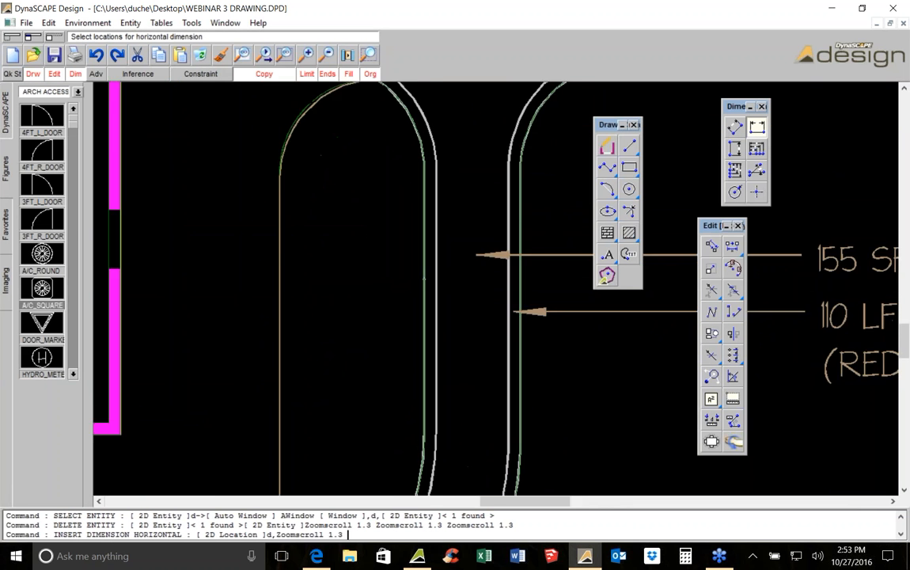
pyautogui.scroll(-2, 368, 293)
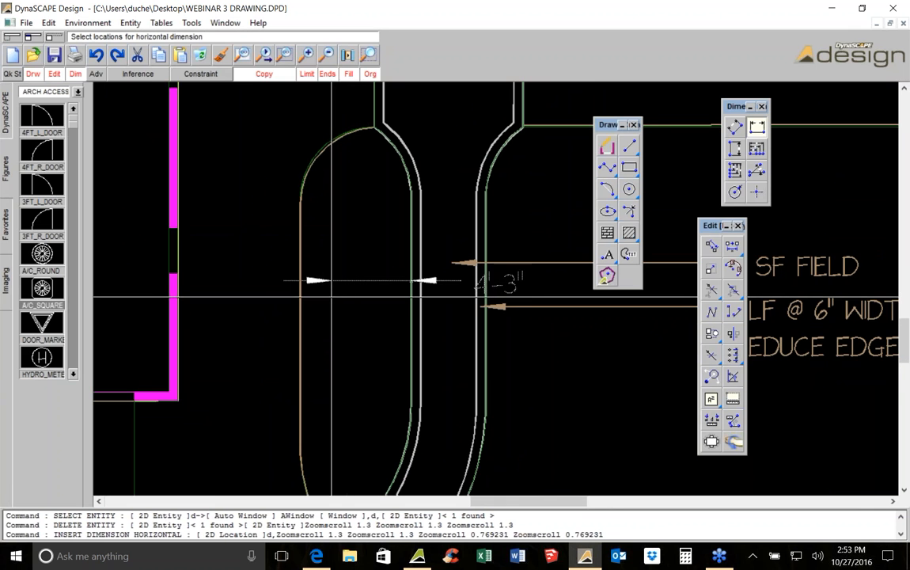
pyautogui.click(302, 293)
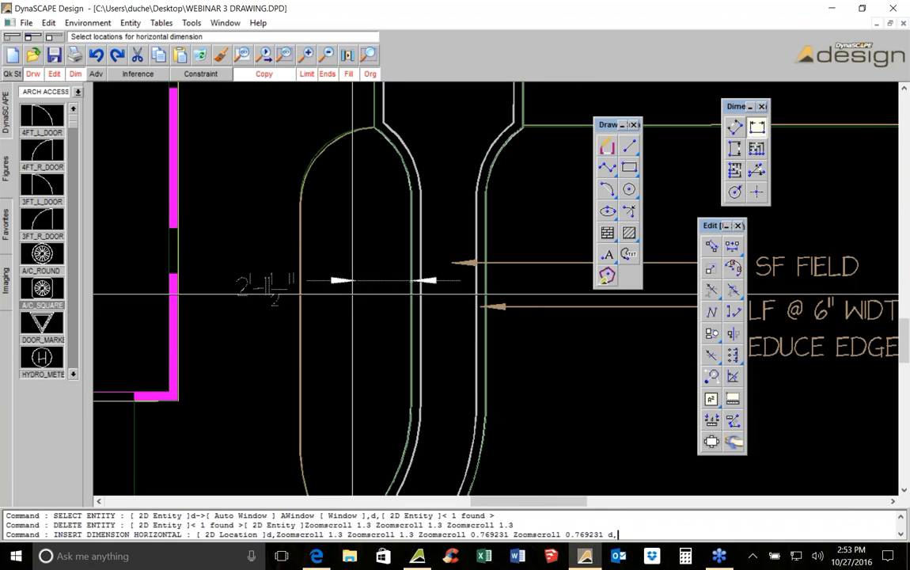
pyautogui.press('Escape')
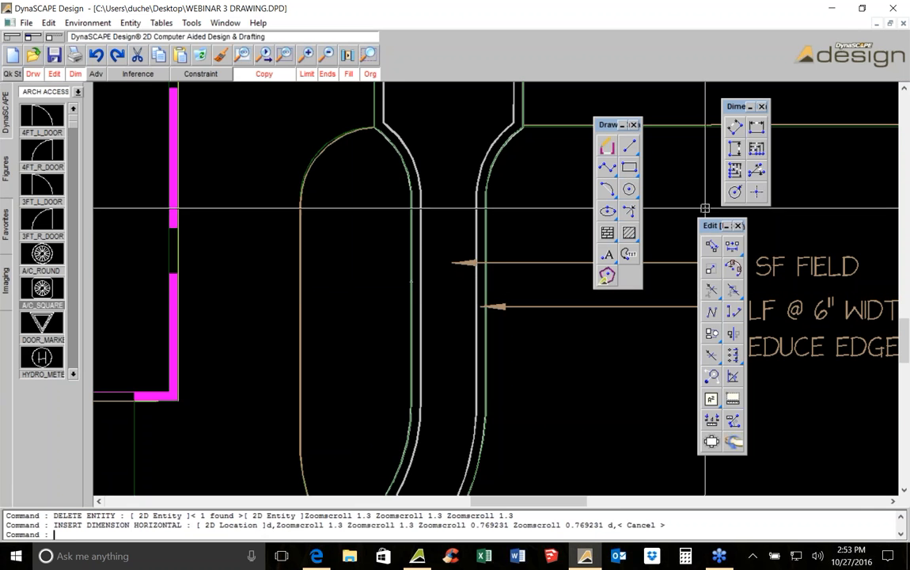
pyautogui.click(757, 126)
pyautogui.click(412, 281)
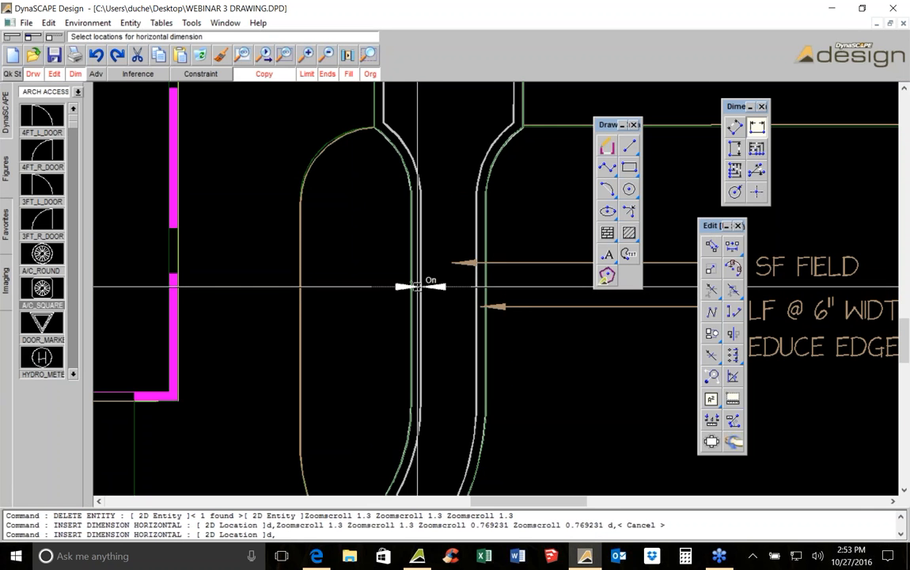
pyautogui.click(234, 287)
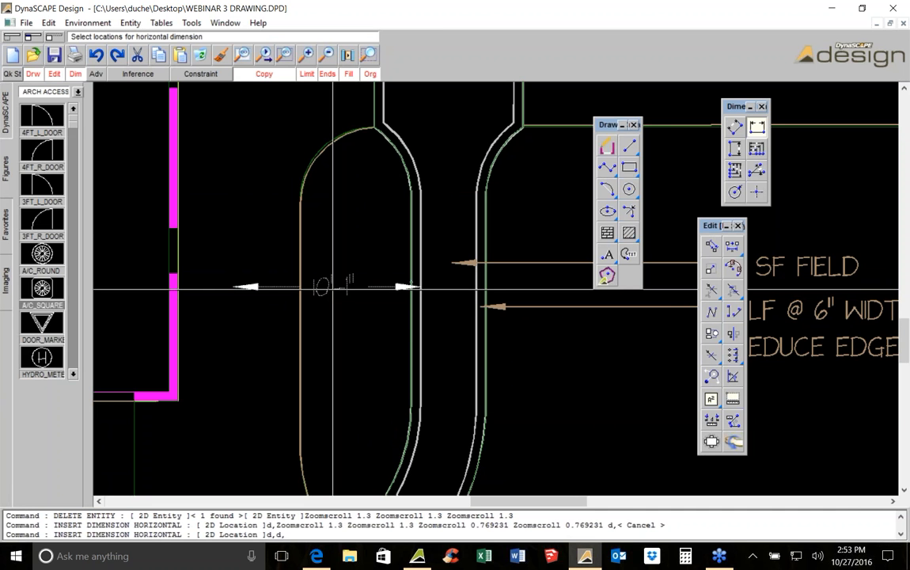
pyautogui.press('Escape')
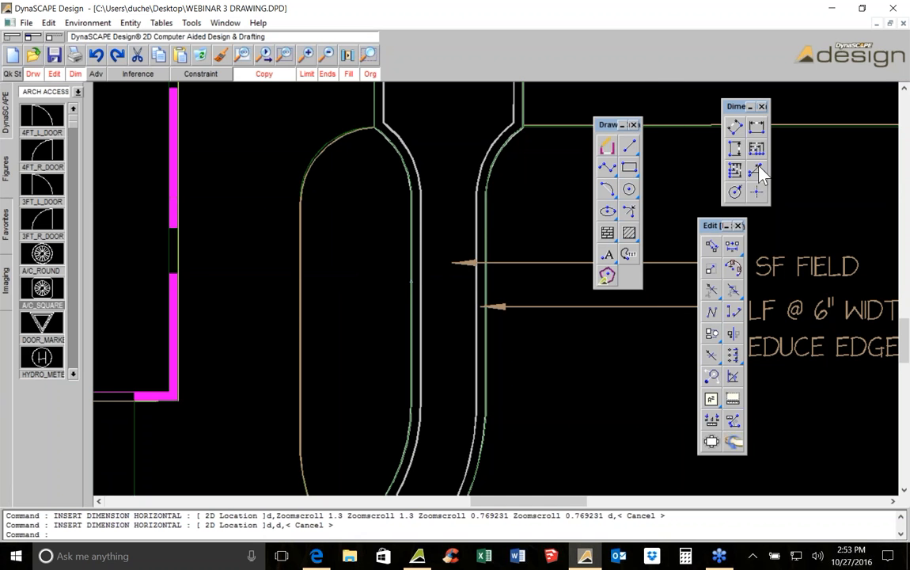
# Measure the distance between the driveway's two inner edges
pyautogui.click(711, 421)
pyautogui.scroll(3, 432, 275)
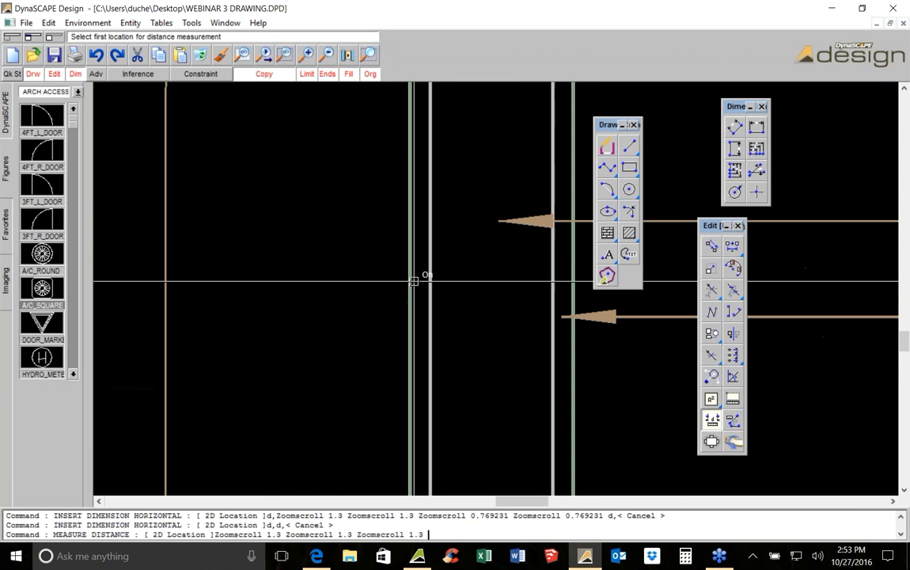
pyautogui.click(432, 275)
pyautogui.scroll(-2, 570, 329)
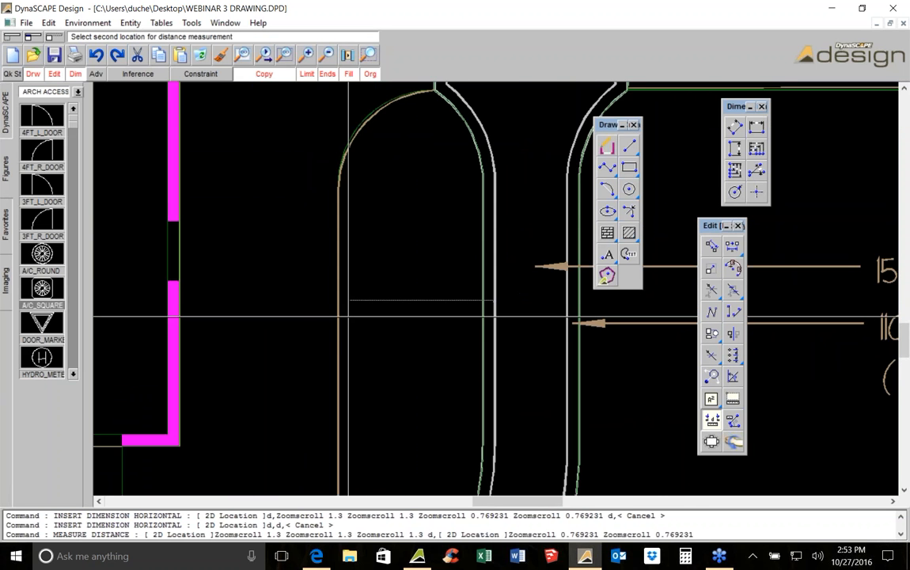
pyautogui.click(346, 310)
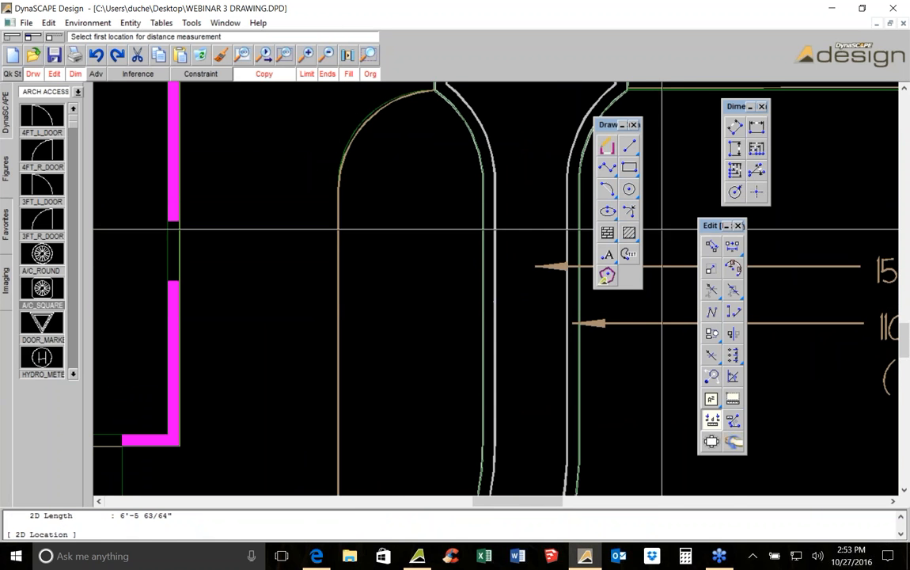
# Draw a leader arrow across the driveway, then delete it again
pyautogui.click(626, 261)
pyautogui.scroll(2, 358, 319)
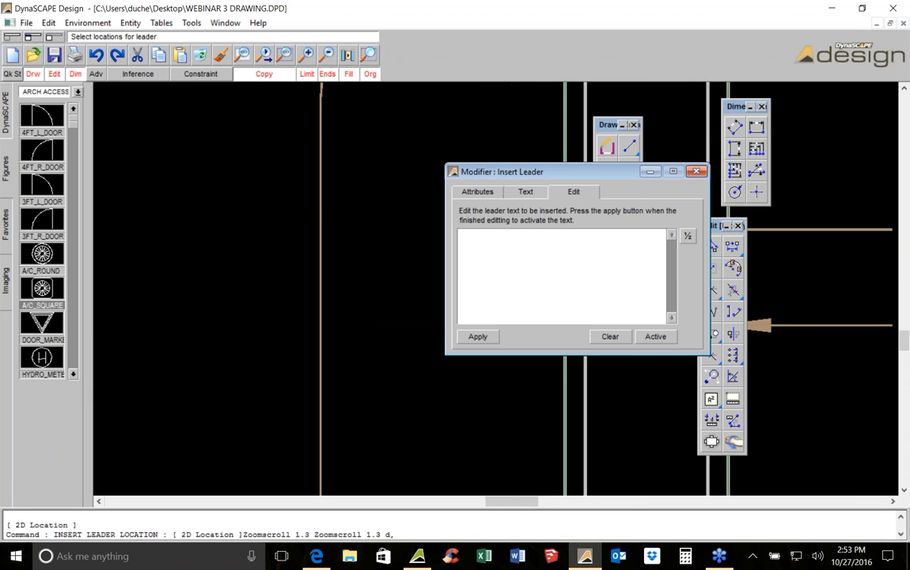
pyautogui.click(277, 325)
pyautogui.moveTo(277, 325); pyautogui.dragTo(210, 323, button='middle')
pyautogui.click(408, 343)
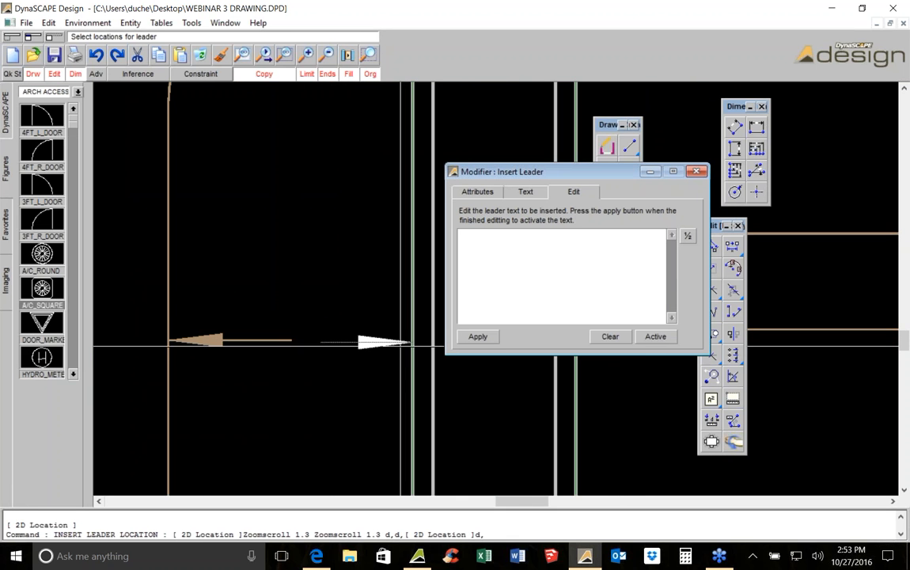
pyautogui.press('Escape')
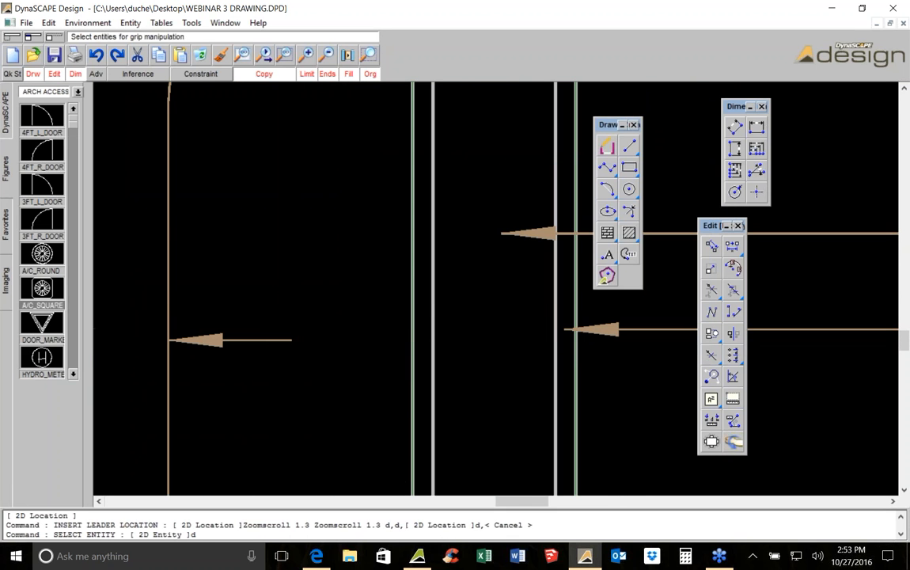
pyautogui.moveTo(152, 274); pyautogui.dragTo(420, 365)
pyautogui.click(219, 54)
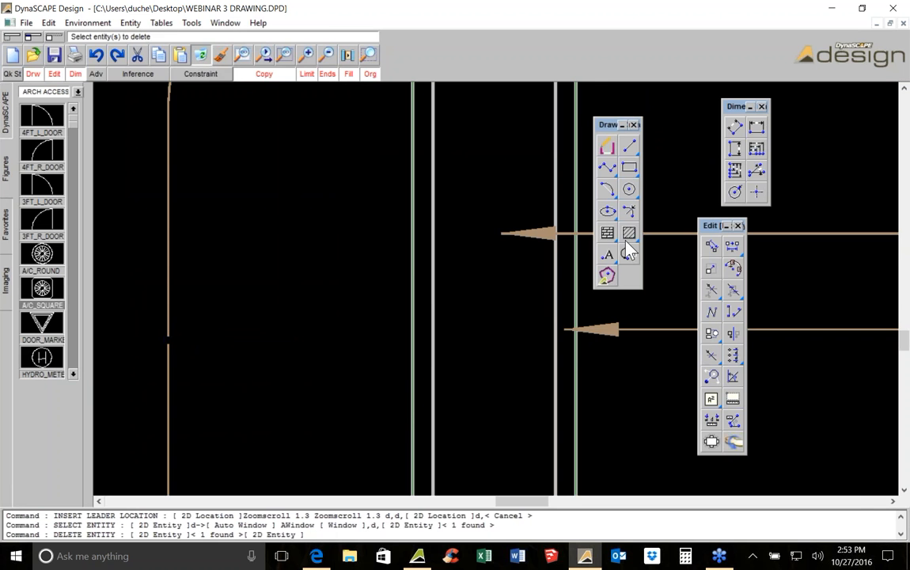
# Insert the text 6'5" inside the driveway as its width label
pyautogui.click(607, 255)
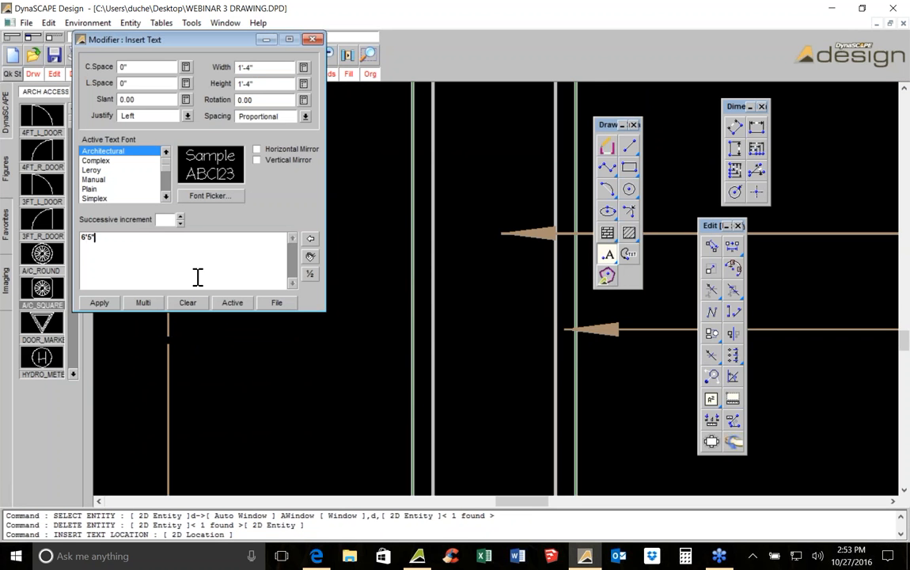
pyautogui.click(103, 303)
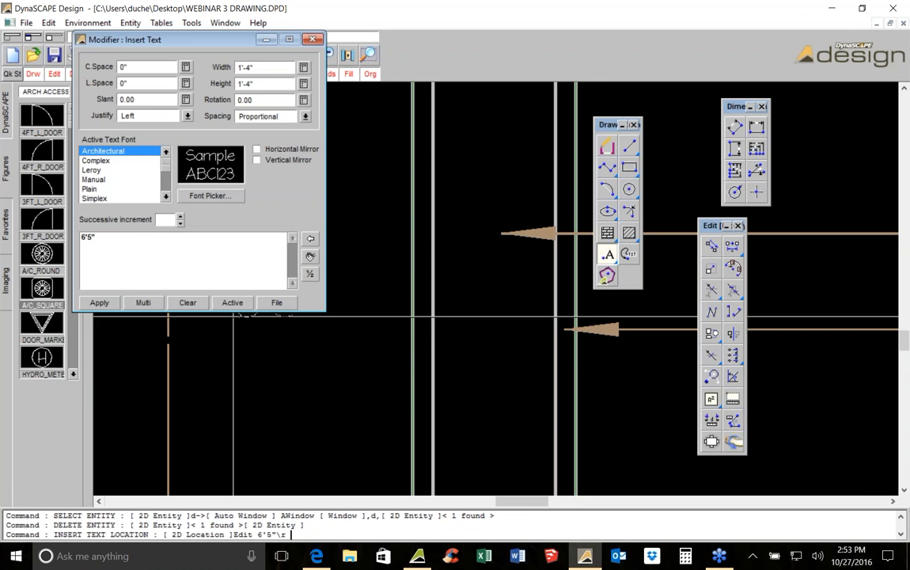
pyautogui.scroll(-2, 315, 383)
pyautogui.click(309, 386)
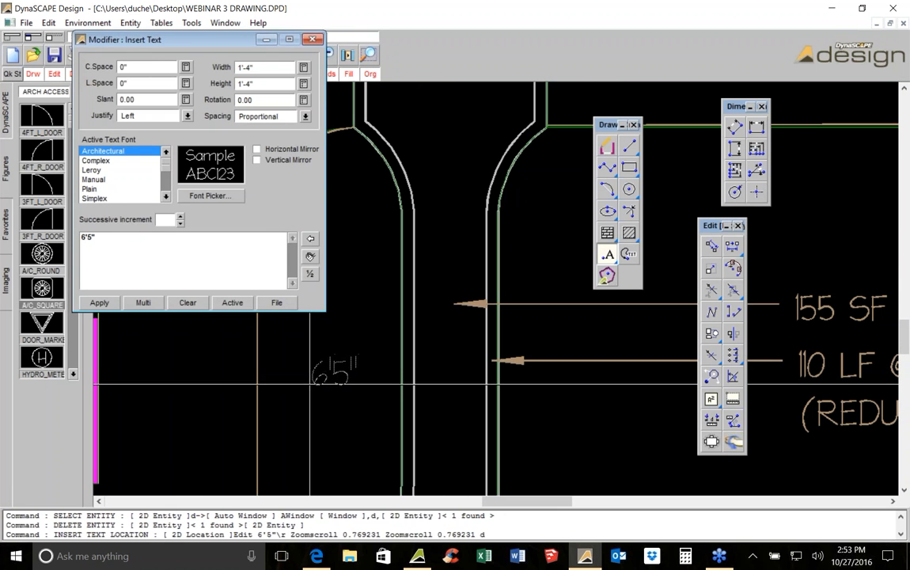
pyautogui.rightClick(310, 386)
# Draw a line from the 6'5" label to the driveway's right edge
pyautogui.click(630, 147)
pyautogui.scroll(3, 407, 346)
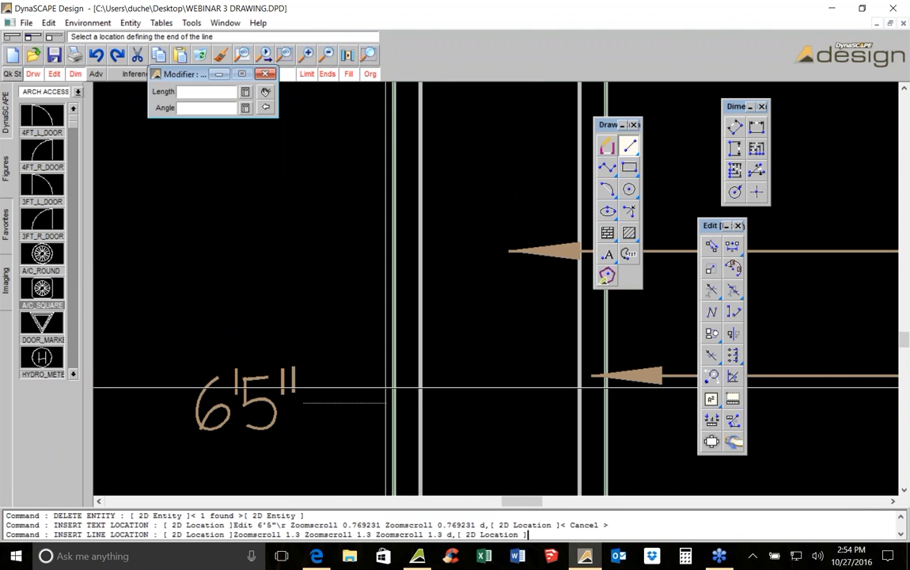
pyautogui.click(400, 403)
pyautogui.moveTo(240, 393); pyautogui.dragTo(365, 373, button='middle')
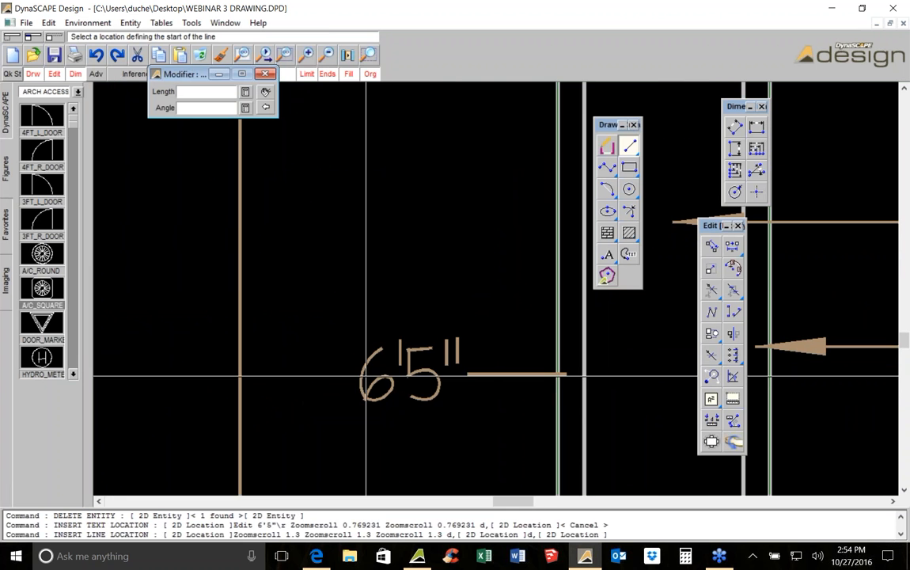
# Draw a line from the 6'5" label to the driveway's left edge to complete the width callout
pyautogui.click(345, 373)
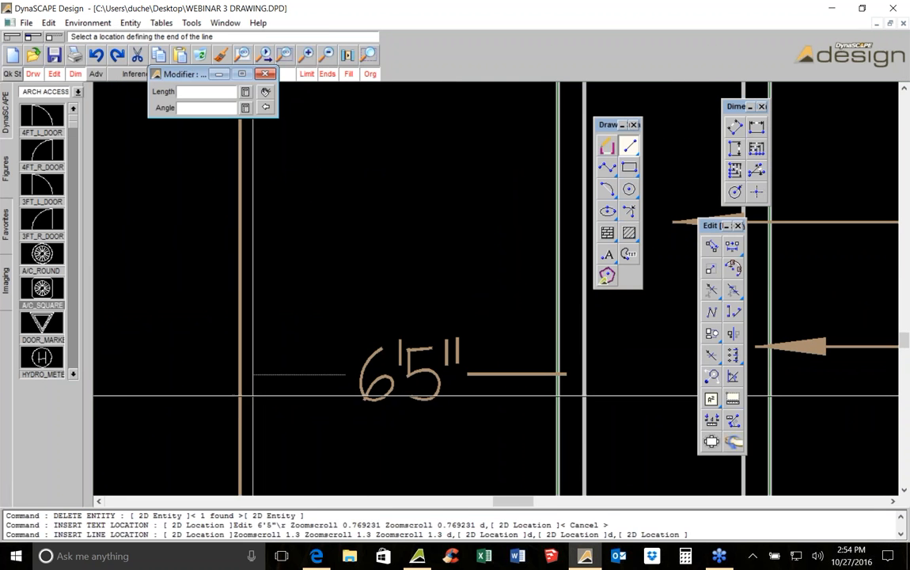
pyautogui.scroll(3, 253, 334)
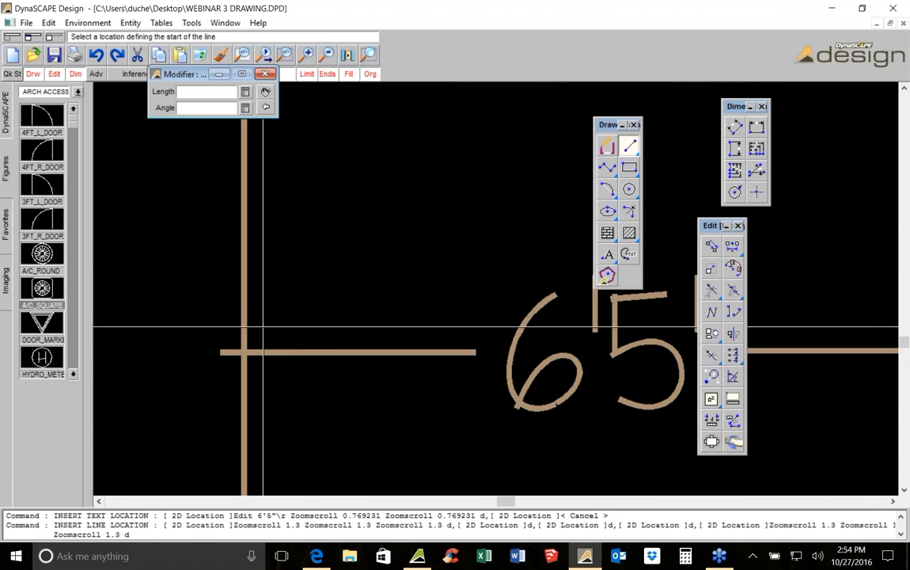
pyautogui.scroll(-4, 258, 341)
pyautogui.moveTo(521, 342); pyautogui.dragTo(343, 361, button='middle')
pyautogui.scroll(2, 344, 362)
pyautogui.click(311, 366)
pyautogui.click(339, 383)
pyautogui.scroll(-5, 444, 340)
pyautogui.scroll(3, 383, 349)
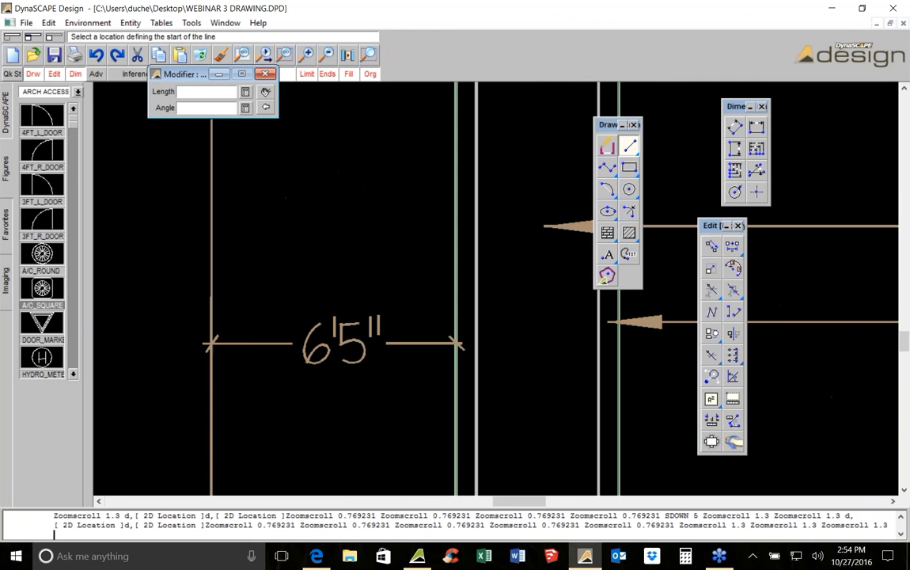
pyautogui.scroll(-3, 379, 358)
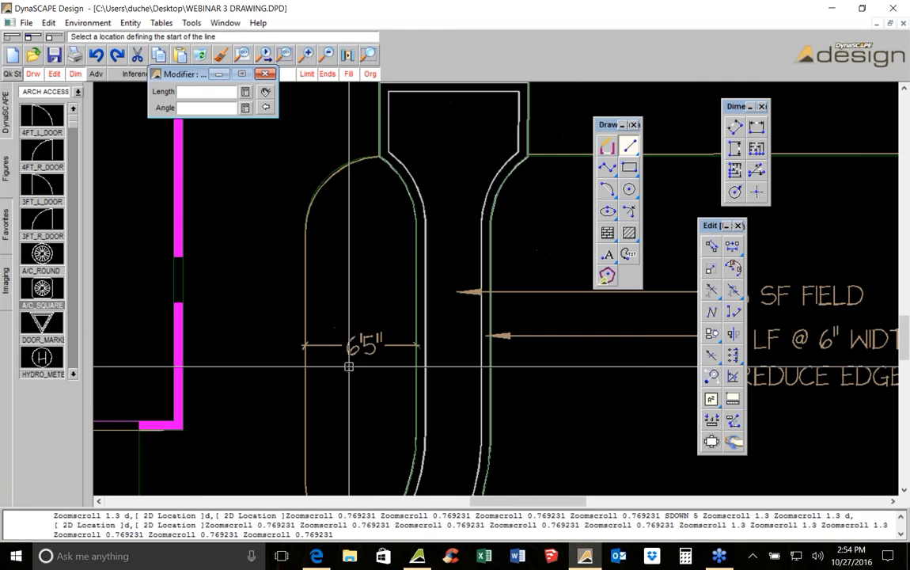
pyautogui.scroll(-1, 379, 358)
pyautogui.scroll(1, 379, 358)
pyautogui.scroll(1, 379, 358)
pyautogui.scroll(-1, 379, 358)
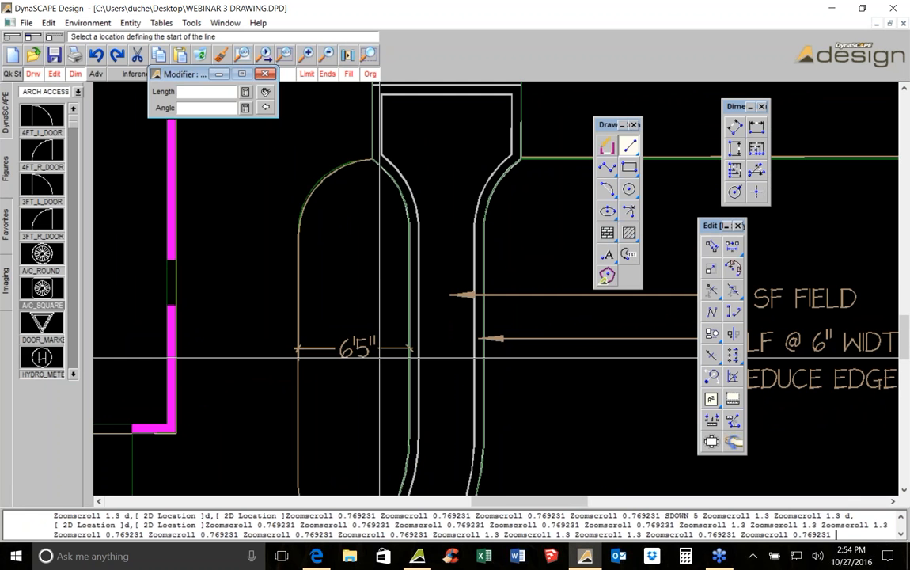
pyautogui.press('Escape')
# Measure the distance along the walkway beside the house's left wall, from the top corner downward
pyautogui.scroll(-2, 378, 325)
pyautogui.moveTo(263, 147); pyautogui.dragTo(409, 380, button='middle')
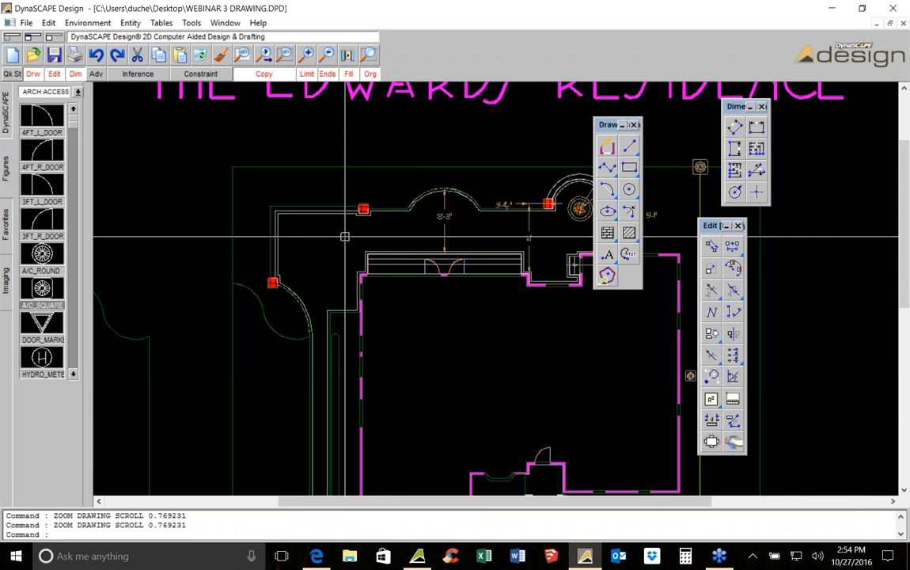
pyautogui.scroll(2, 345, 236)
pyautogui.scroll(1, 294, 266)
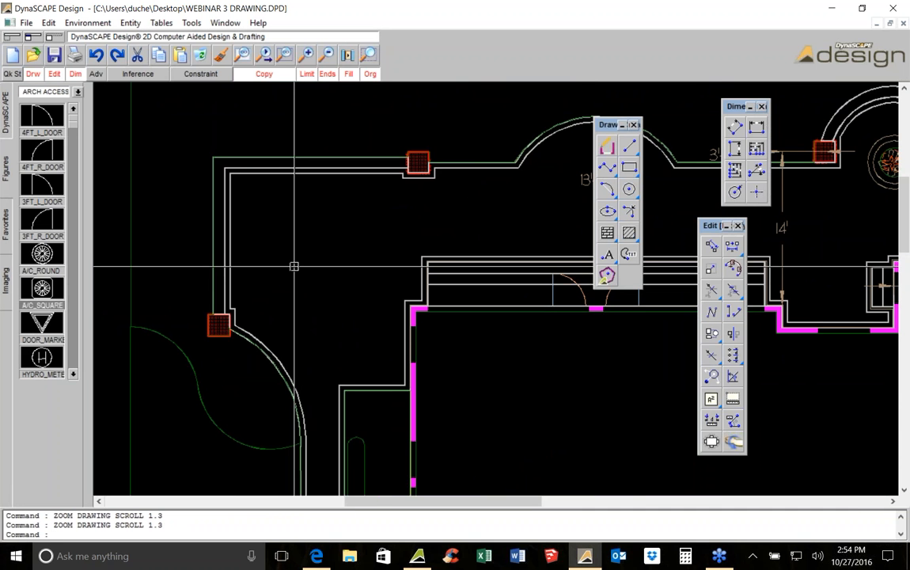
pyautogui.moveTo(359, 304); pyautogui.dragTo(306, 225, button='middle')
pyautogui.moveTo(343, 262); pyautogui.dragTo(335, 258, button='middle')
pyautogui.scroll(3, 336, 258)
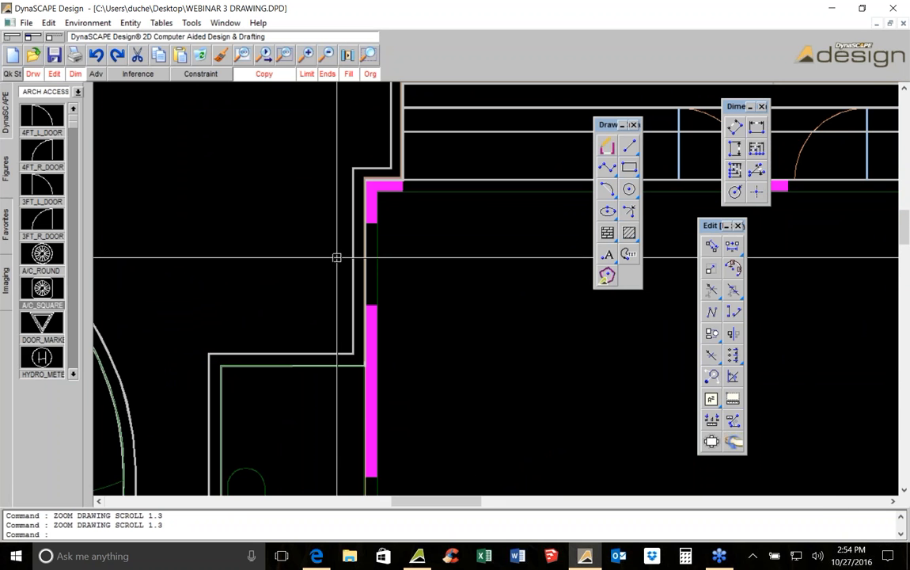
pyautogui.scroll(-2, 335, 256)
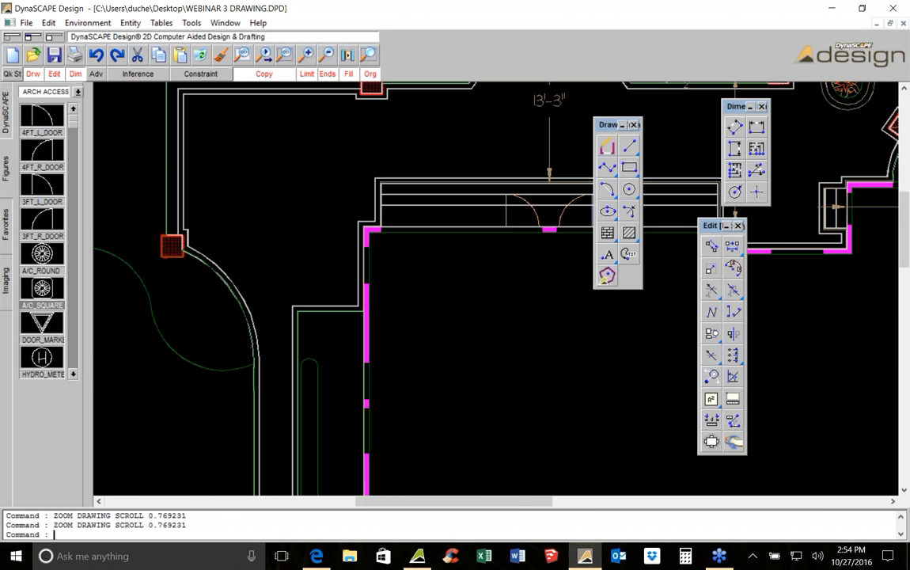
pyautogui.scroll(1, 405, 307)
pyautogui.click(712, 419)
pyautogui.scroll(2, 339, 237)
pyautogui.click(360, 149)
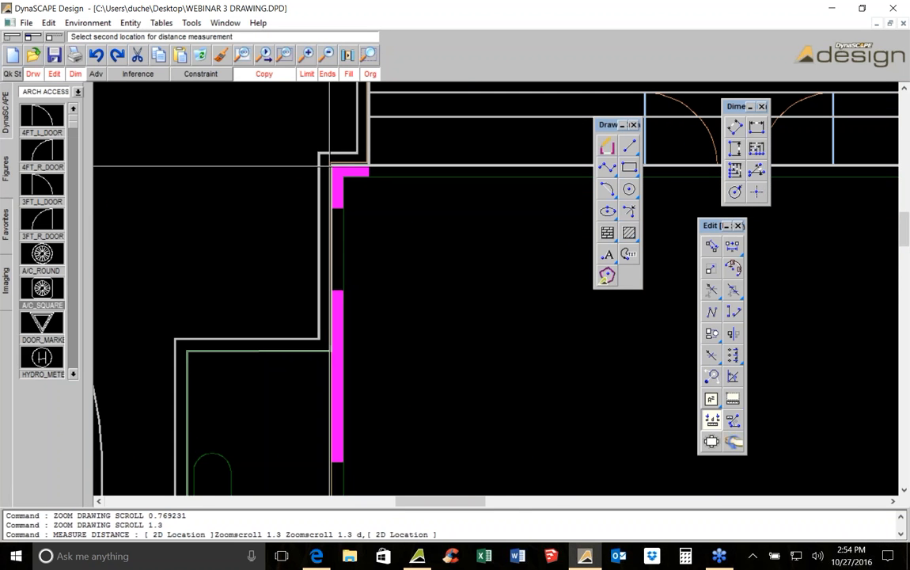
pyautogui.click(364, 351)
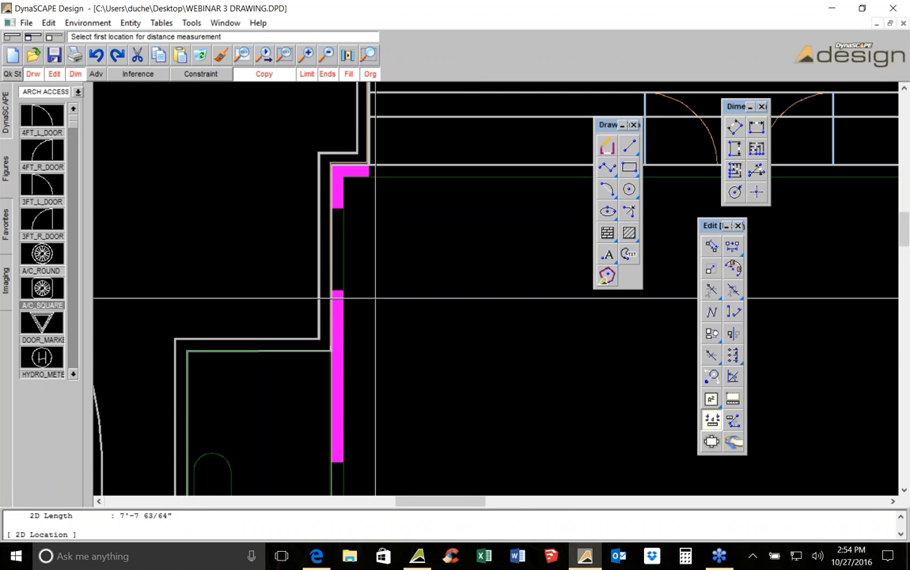
# Insert the text 7'7" rotated 90 degrees alongside the house's left wall
pyautogui.click(607, 254)
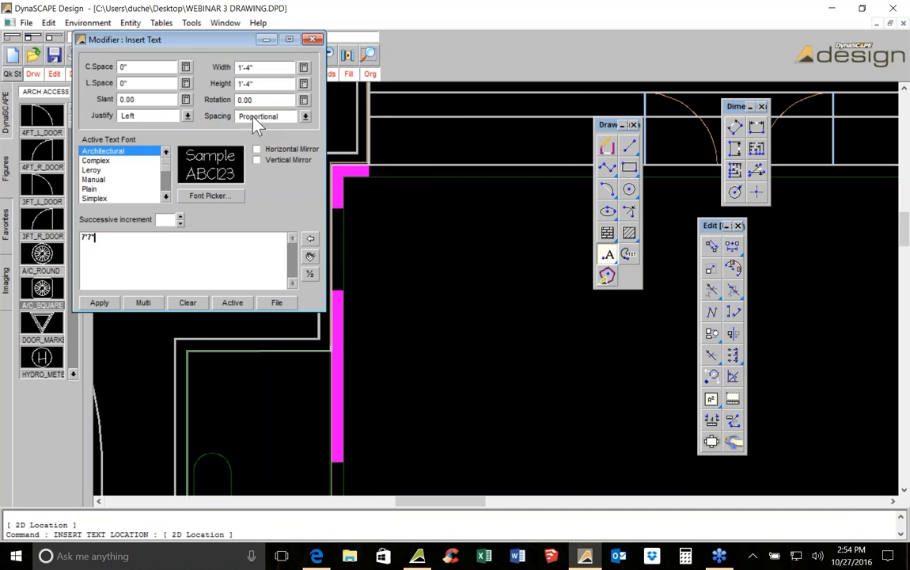
pyautogui.click(265, 99)
pyautogui.write('90')
pyautogui.press('Return')
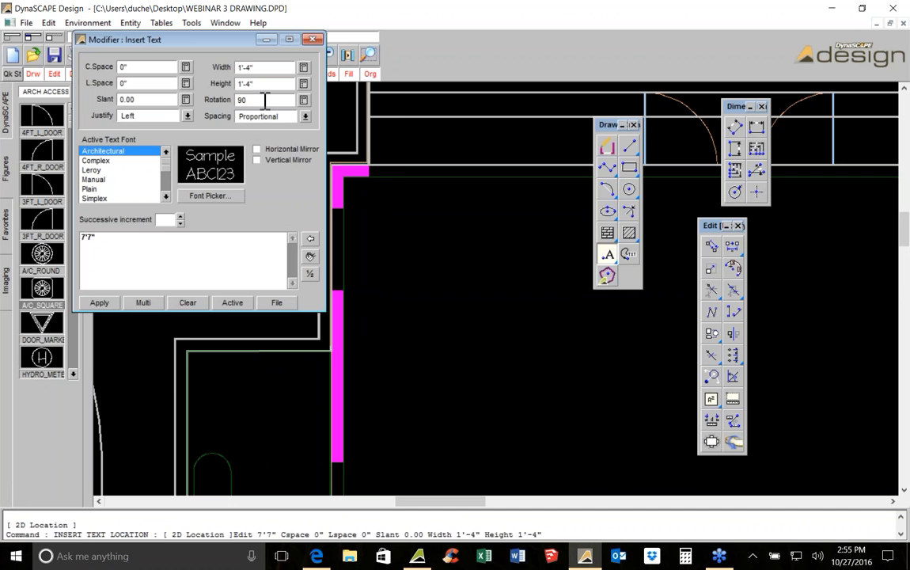
pyautogui.moveTo(340, 371); pyautogui.dragTo(374, 424, button='middle')
pyautogui.click(378, 351)
pyautogui.rightClick(472, 292)
pyautogui.moveTo(522, 383); pyautogui.dragTo(642, 255, button='middle')
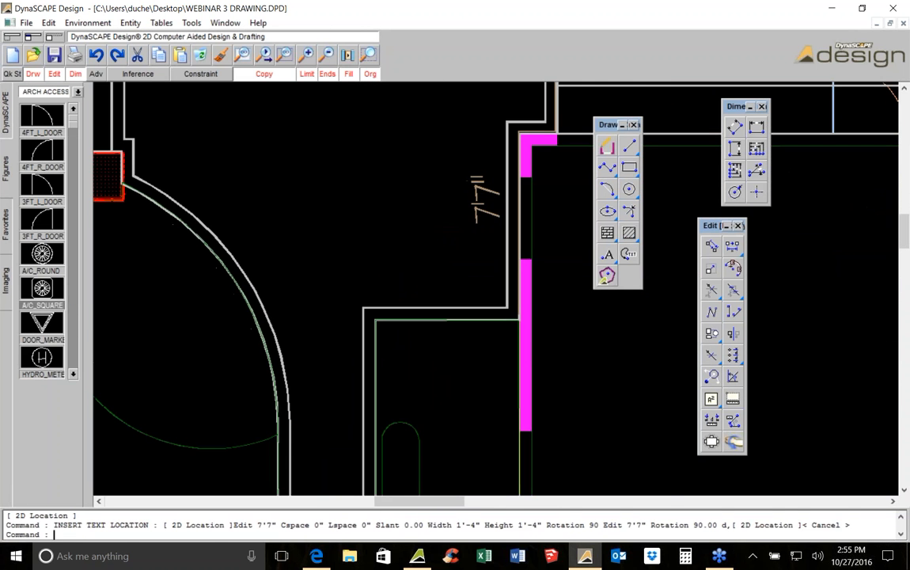
# Measure the horizontal width of the walkway below the 7'7" label
pyautogui.click(711, 420)
pyautogui.scroll(2, 518, 315)
pyautogui.click(532, 327)
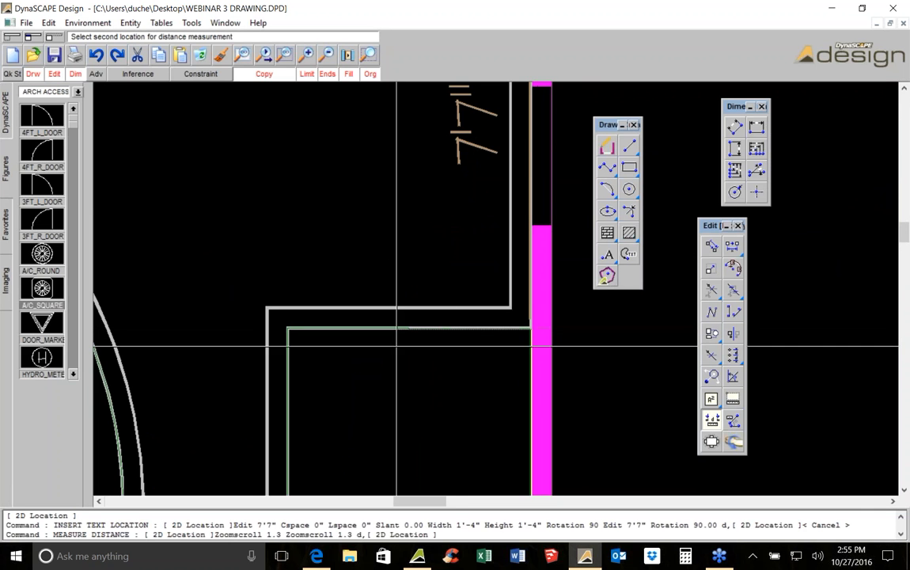
pyautogui.click(288, 327)
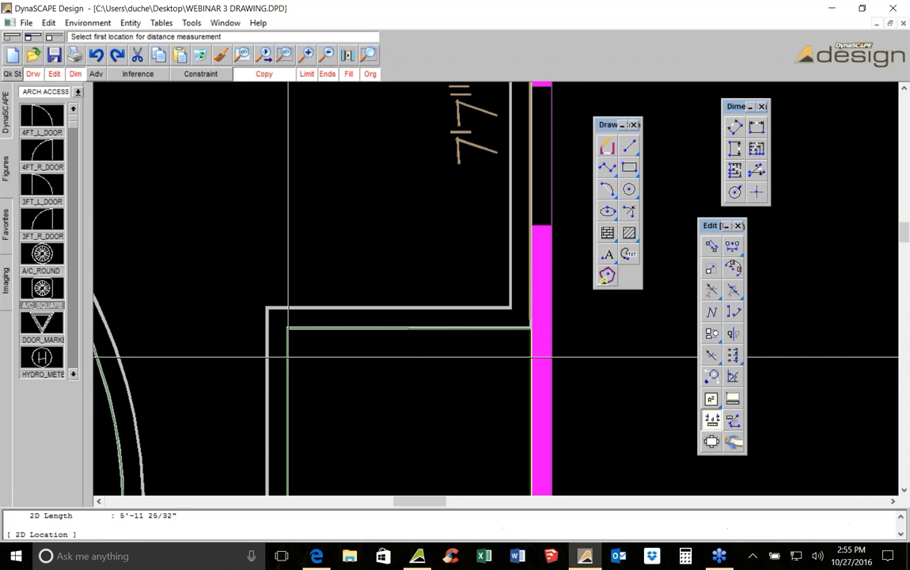
# Insert the text 6' horizontally across the walkway as its width label
pyautogui.click(607, 254)
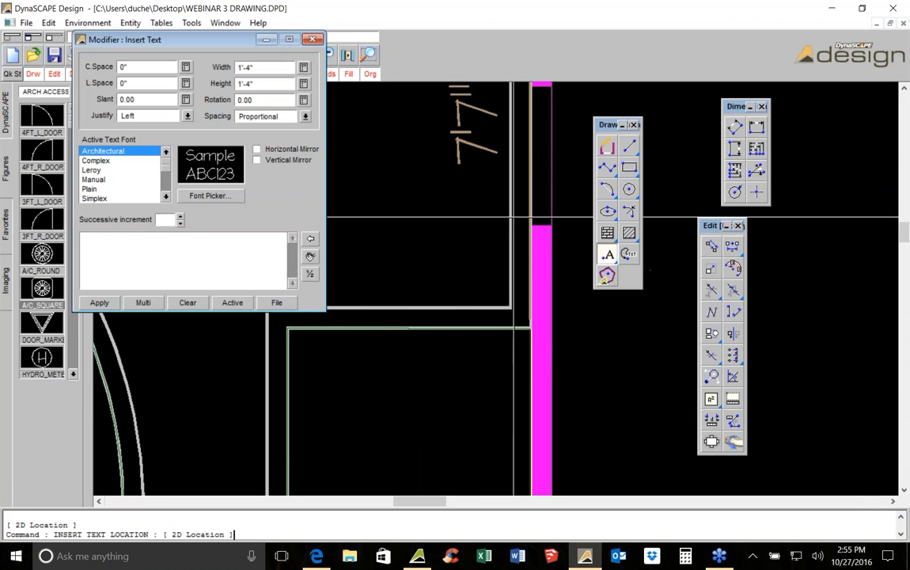
pyautogui.click(214, 237)
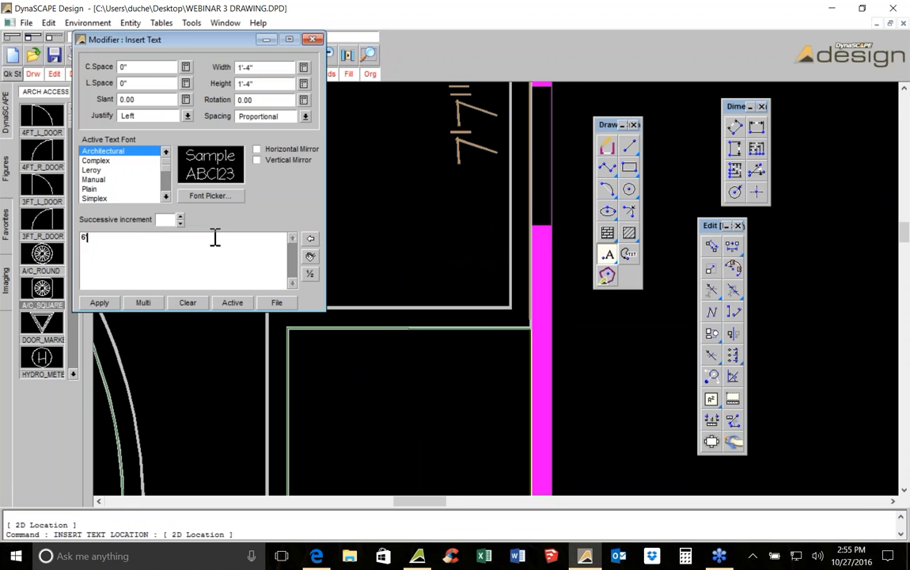
pyautogui.write("6'")
pyautogui.click(99, 303)
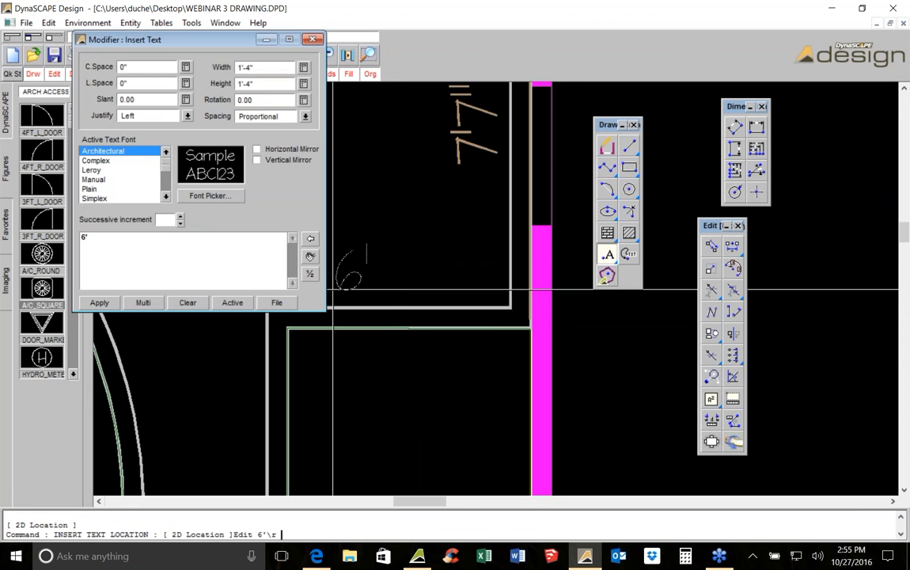
pyautogui.click(392, 316)
pyautogui.scroll(-6, 491, 170)
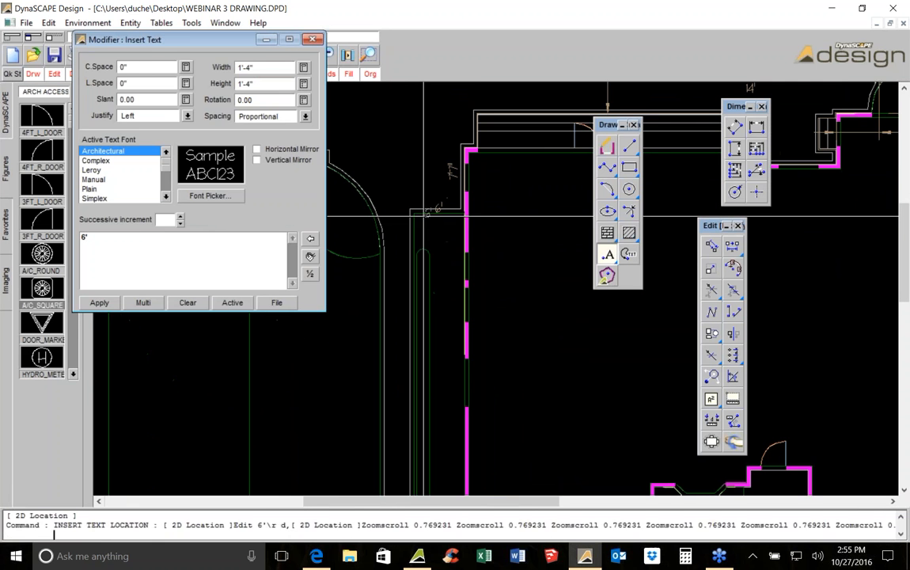
pyautogui.press('Escape')
# Measure the walkway's length along the house from its top down to the lower corner
pyautogui.click(712, 421)
pyautogui.scroll(3, 411, 226)
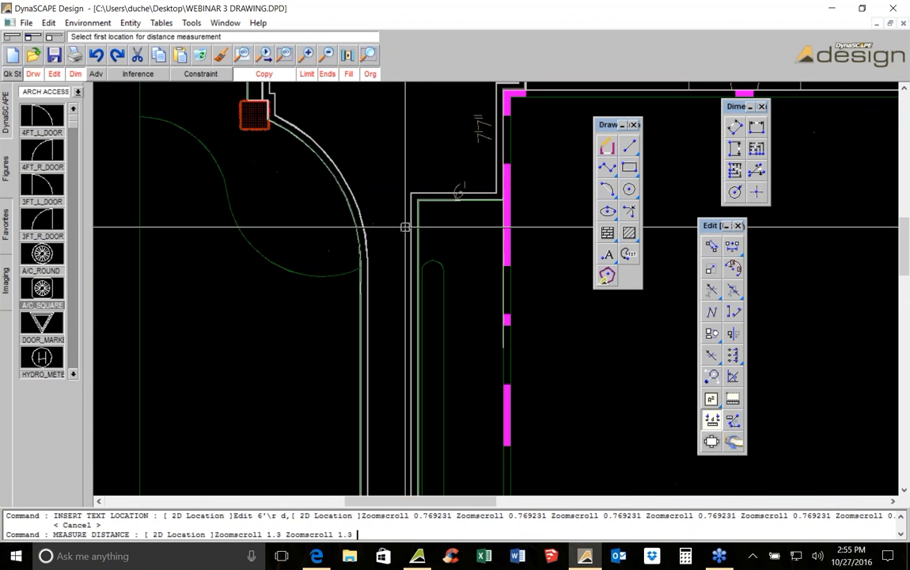
pyautogui.click(424, 196)
pyautogui.scroll(1, 428, 209)
pyautogui.scroll(-4, 451, 388)
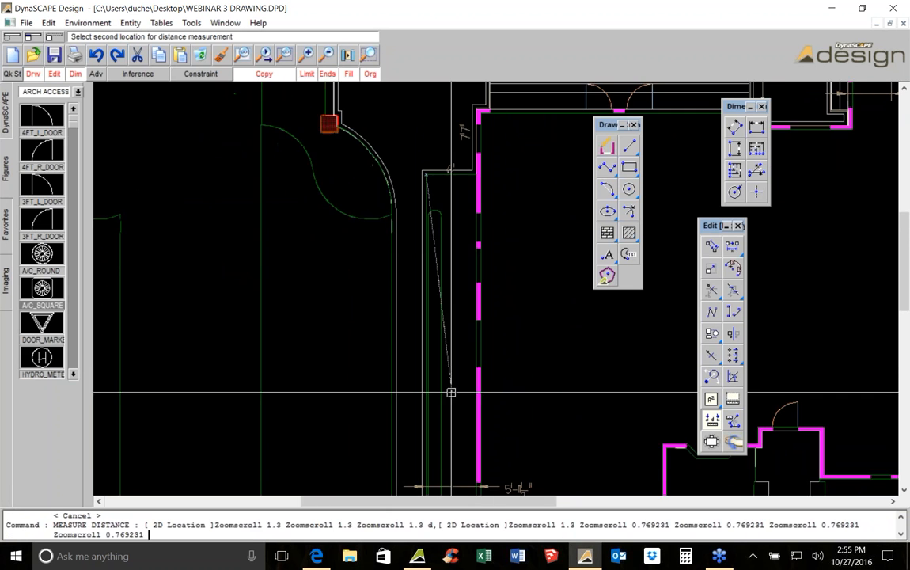
pyautogui.scroll(5, 410, 317)
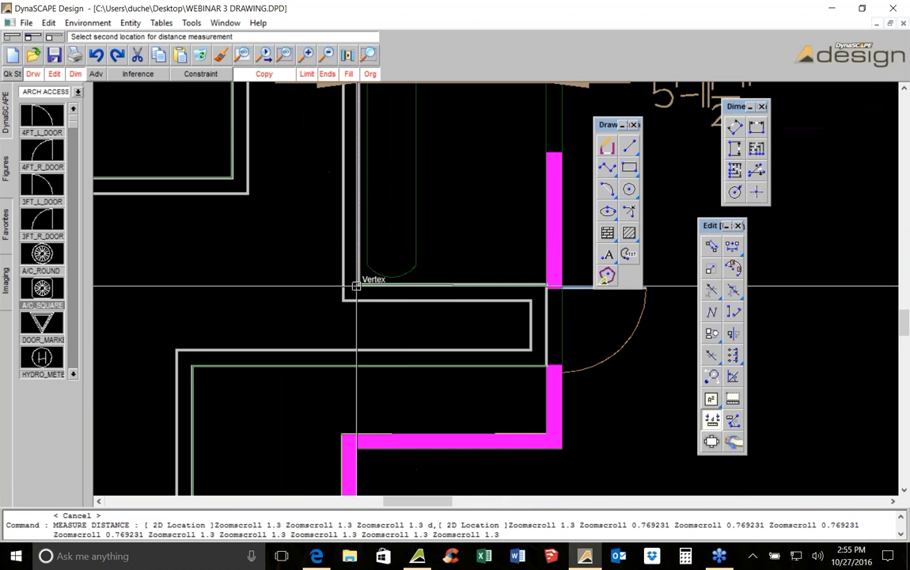
pyautogui.click(365, 273)
pyautogui.scroll(-1, 409, 234)
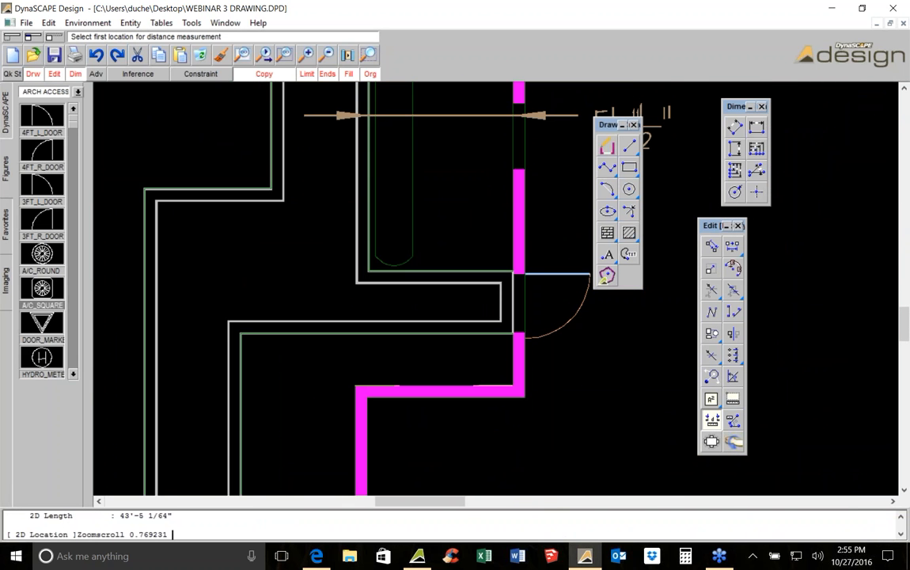
# Insert the text 43'5 rotated 90 degrees along the walkway beside the house
pyautogui.click(607, 254)
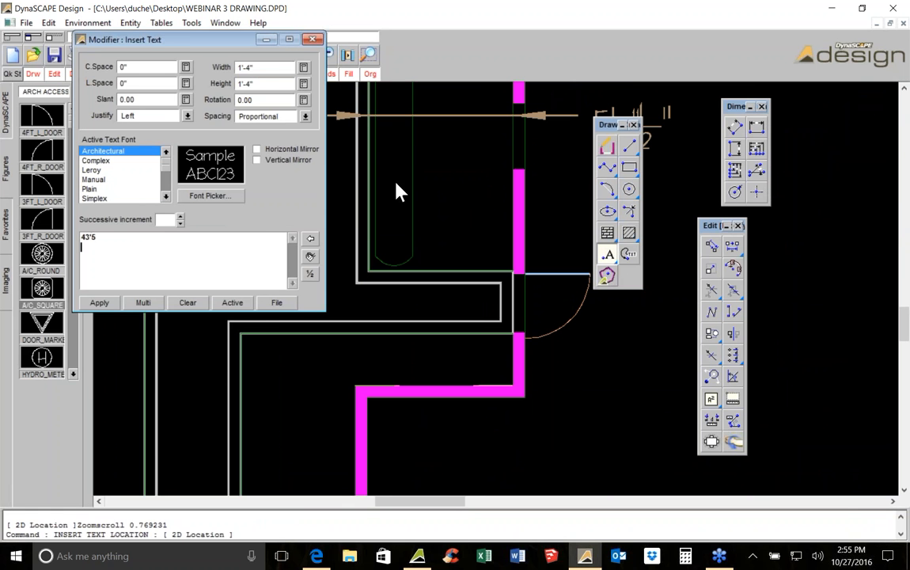
pyautogui.click(266, 96)
pyautogui.write('90')
pyautogui.press('Return')
pyautogui.scroll(3, 500, 408)
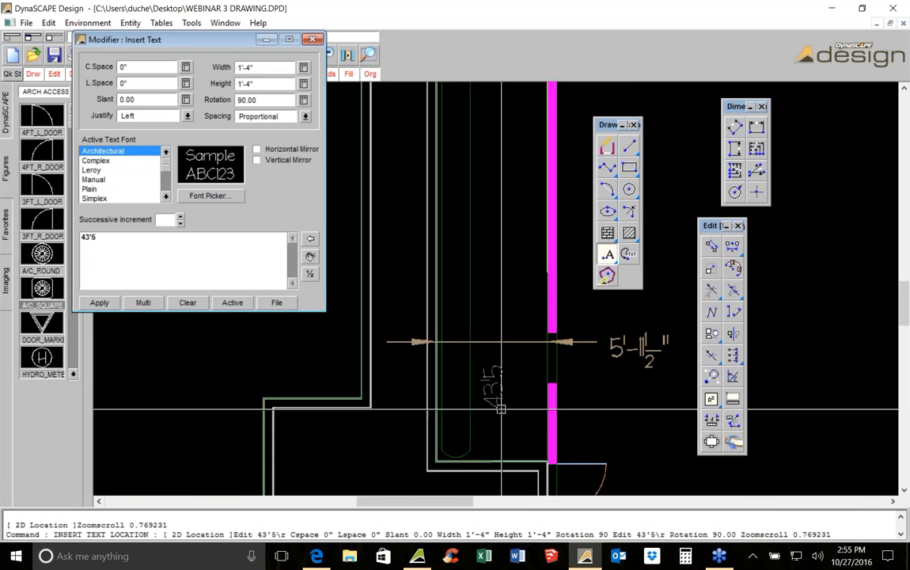
pyautogui.scroll(-2, 501, 408)
pyautogui.click(463, 246)
pyautogui.press('Up')
pyautogui.scroll(-2, 510, 237)
pyautogui.scroll(3, 510, 237)
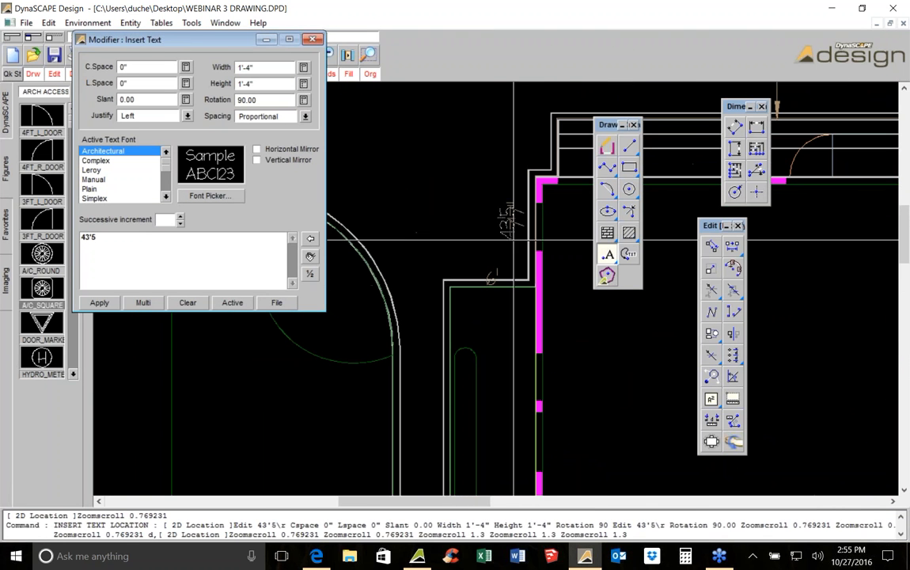
pyautogui.press('Escape')
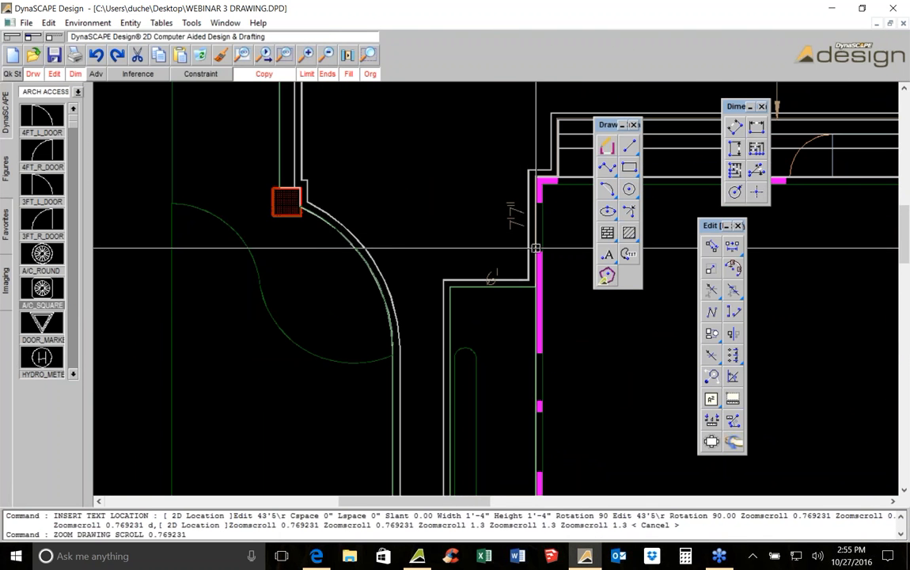
# Insert the note "* ALL DIMENSIONS ARE OUTSIDE OF BORDER" inside the house outline
pyautogui.scroll(-1, 517, 259)
pyautogui.scroll(2, 531, 239)
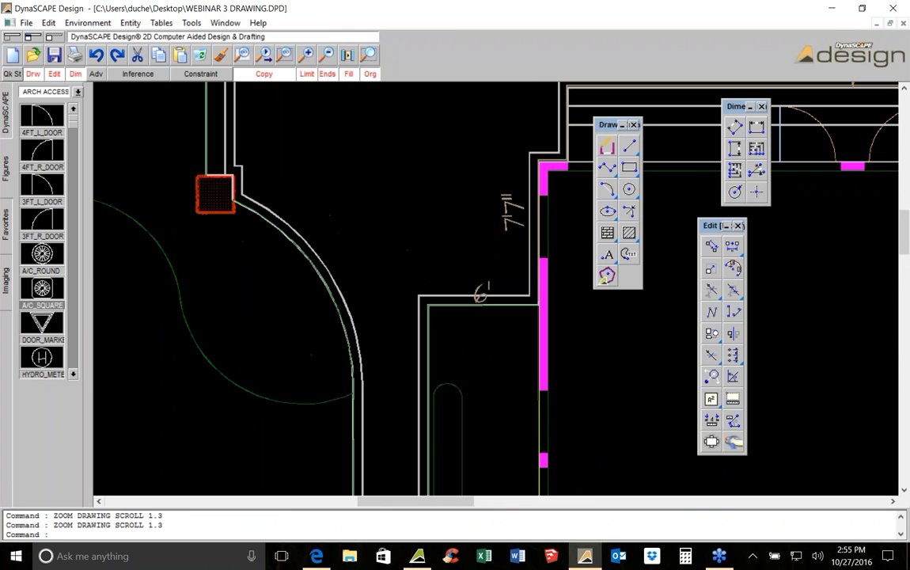
pyautogui.moveTo(538, 212); pyautogui.dragTo(463, 180, button='middle')
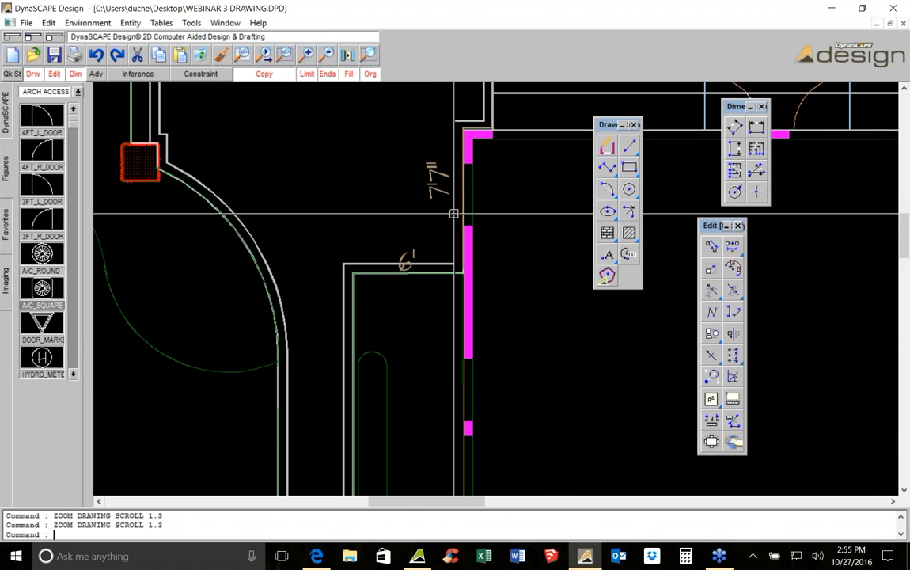
pyautogui.moveTo(356, 270); pyautogui.dragTo(438, 240, button='middle')
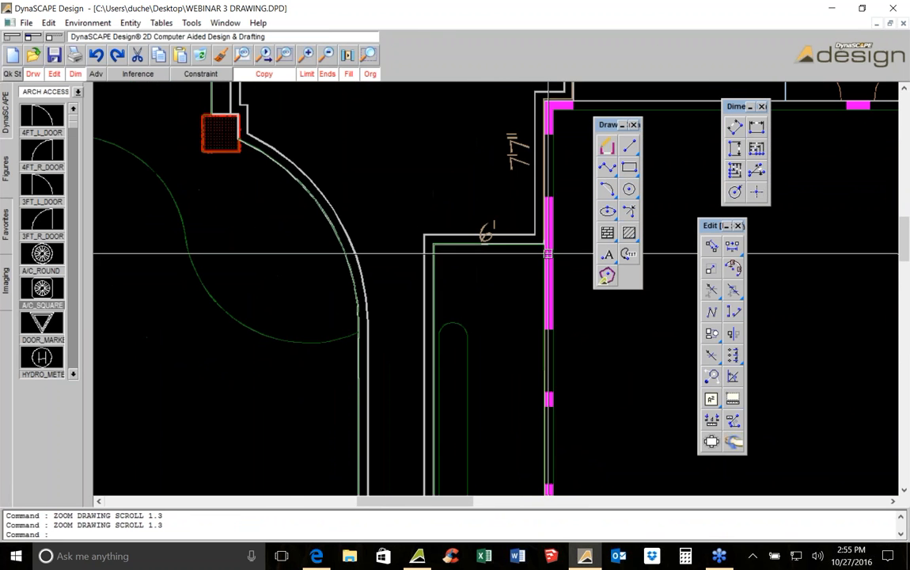
pyautogui.scroll(-2, 442, 357)
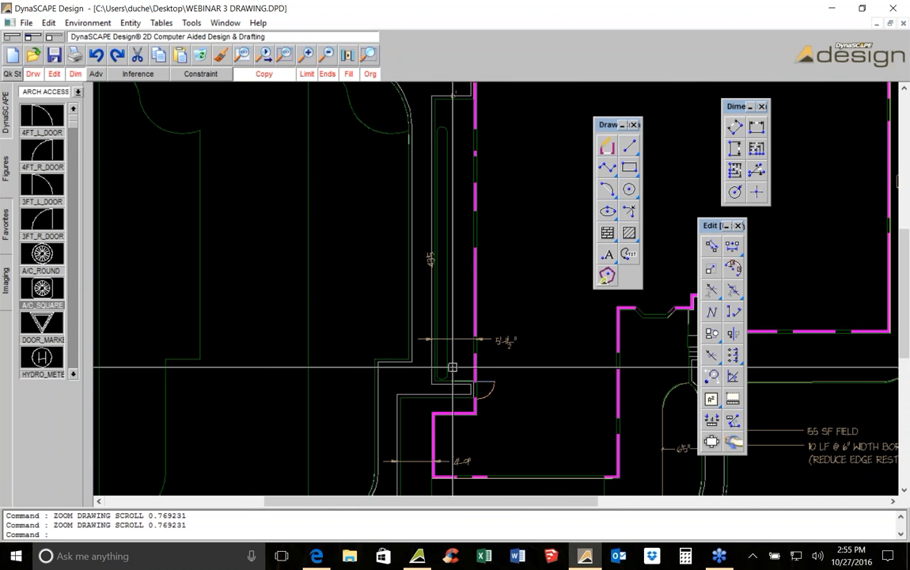
pyautogui.scroll(1, 427, 206)
pyautogui.moveTo(435, 272)
pyautogui.mouseDown(button='middle')
pyautogui.moveTo(436, 375)
pyautogui.moveTo(427, 206)
pyautogui.mouseUp(button='middle')
pyautogui.moveTo(368, 213); pyautogui.dragTo(368, 451, button='middle')
pyautogui.moveTo(342, 225); pyautogui.dragTo(356, 407, button='middle')
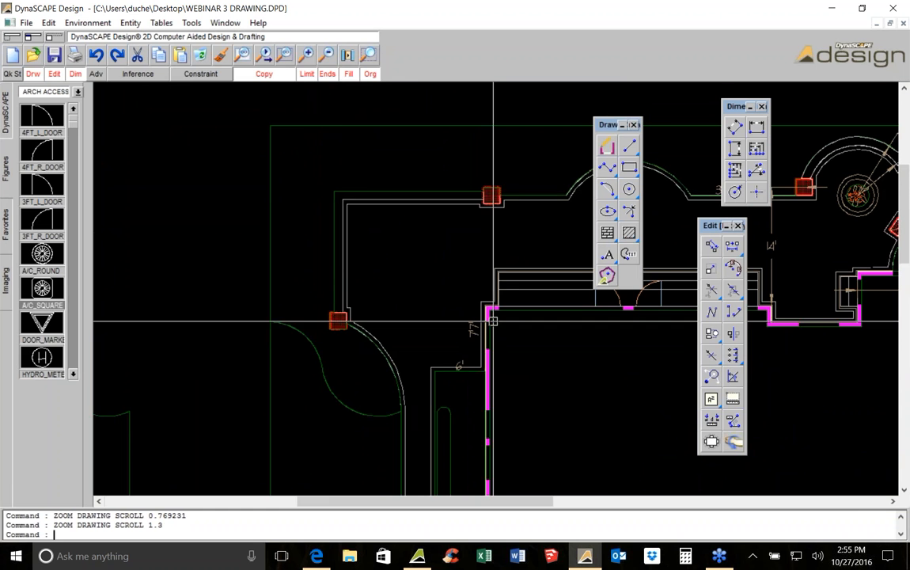
pyautogui.scroll(1, 493, 335)
pyautogui.scroll(2, 493, 335)
pyautogui.moveTo(492, 335); pyautogui.dragTo(401, 284, button='middle')
pyautogui.scroll(-1, 400, 284)
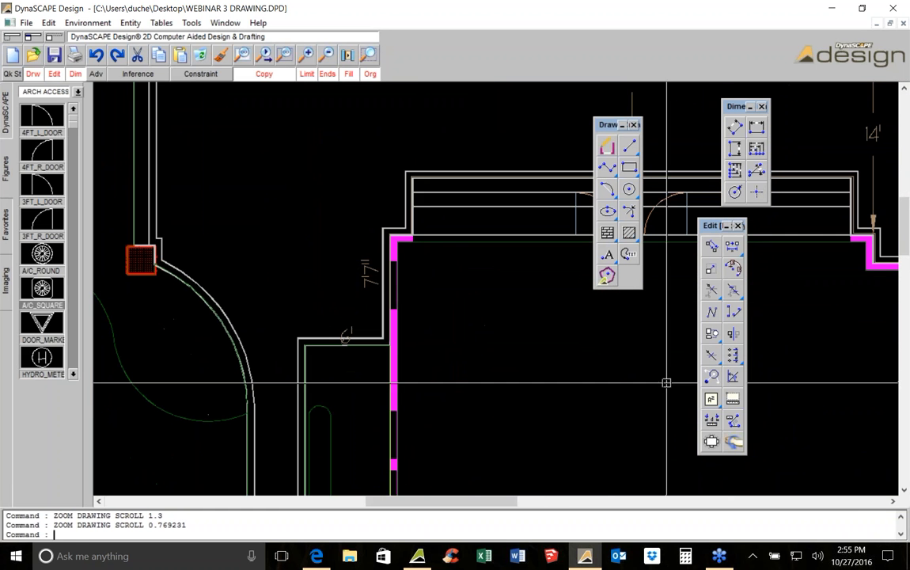
pyautogui.click(607, 254)
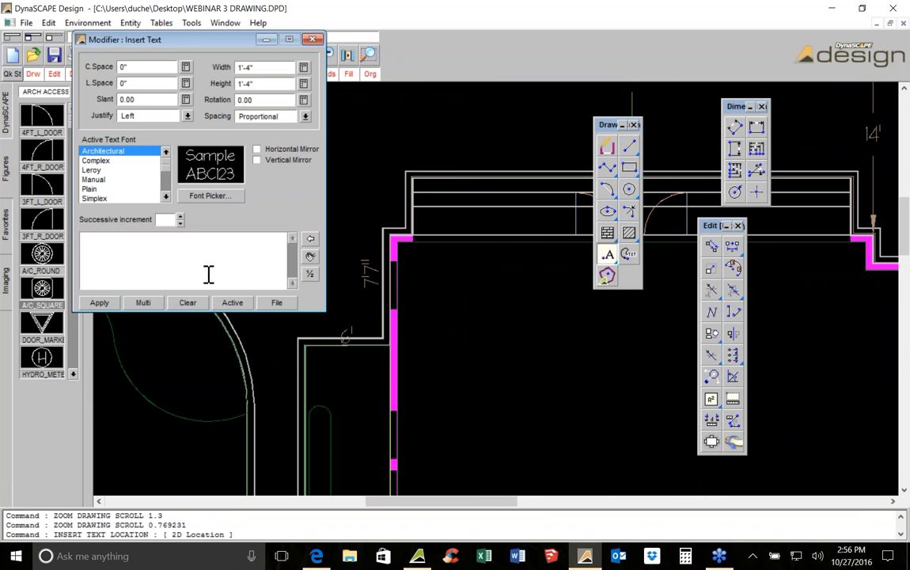
pyautogui.write('* ALL DIMENSIONS ARE OUTSIDE OF BOR')
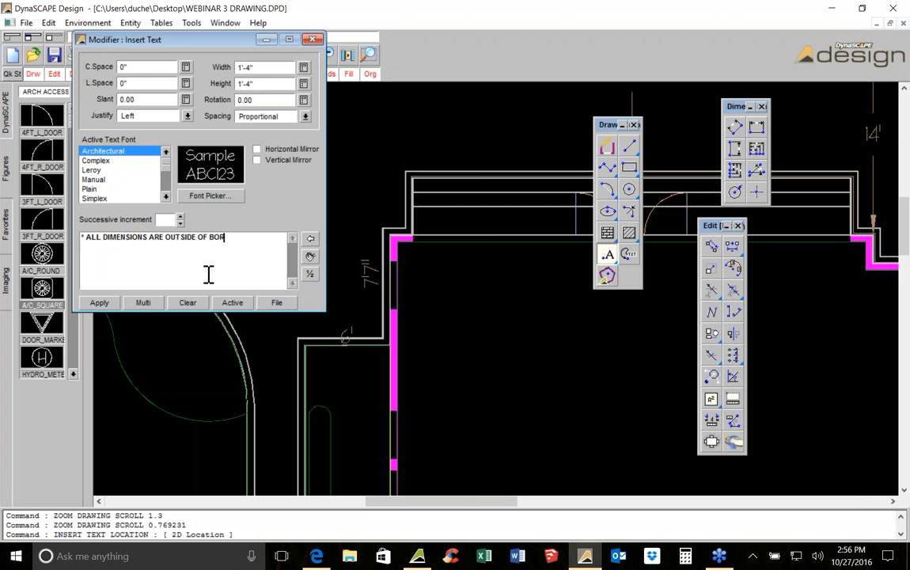
pyautogui.write('DER')
pyautogui.click(99, 302)
pyautogui.click(473, 353)
pyautogui.rightClick(424, 303)
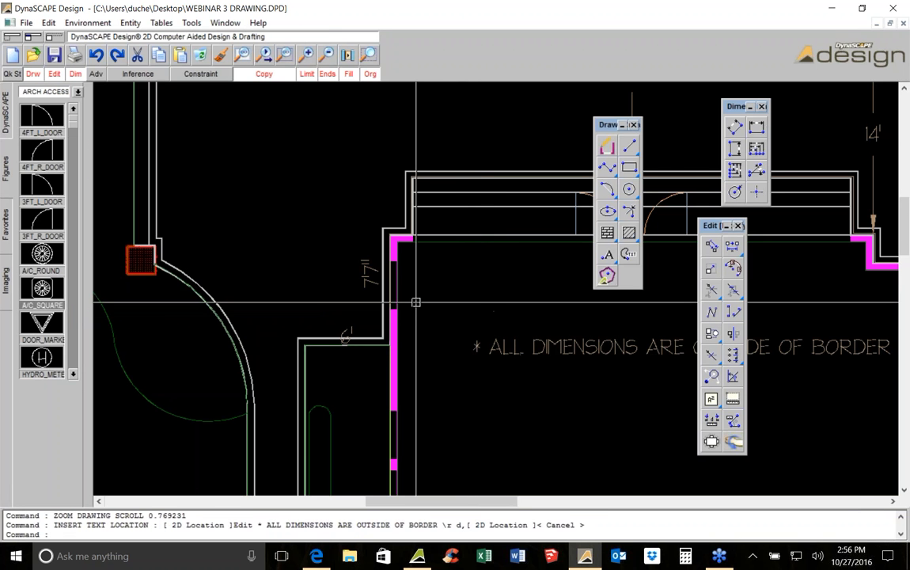
pyautogui.scroll(2, 391, 315)
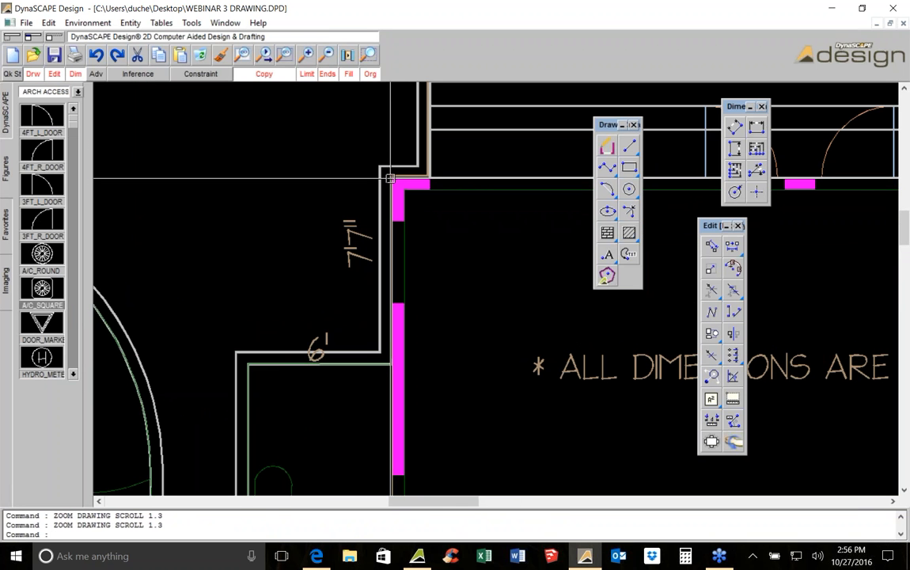
pyautogui.scroll(1, 372, 368)
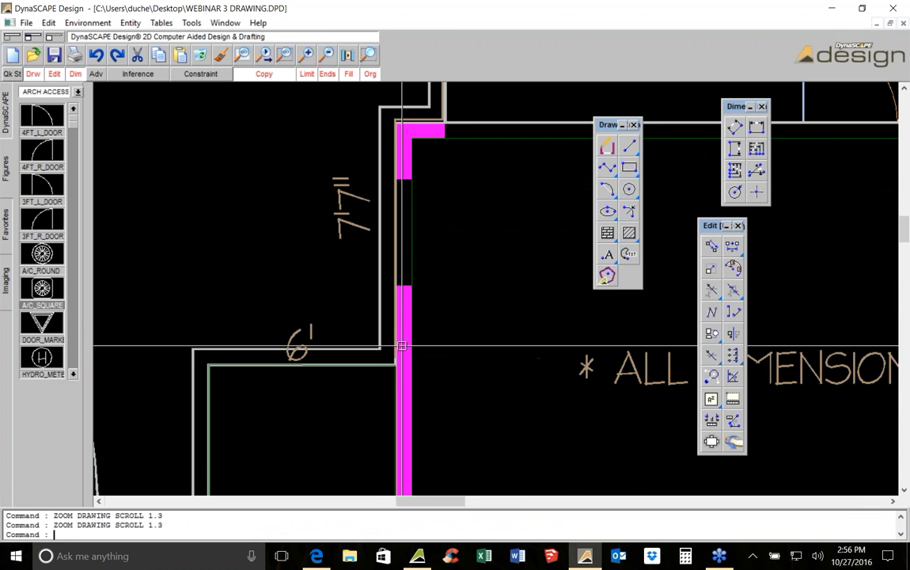
pyautogui.click(630, 146)
pyautogui.scroll(4, 378, 335)
pyautogui.scroll(-3, 372, 346)
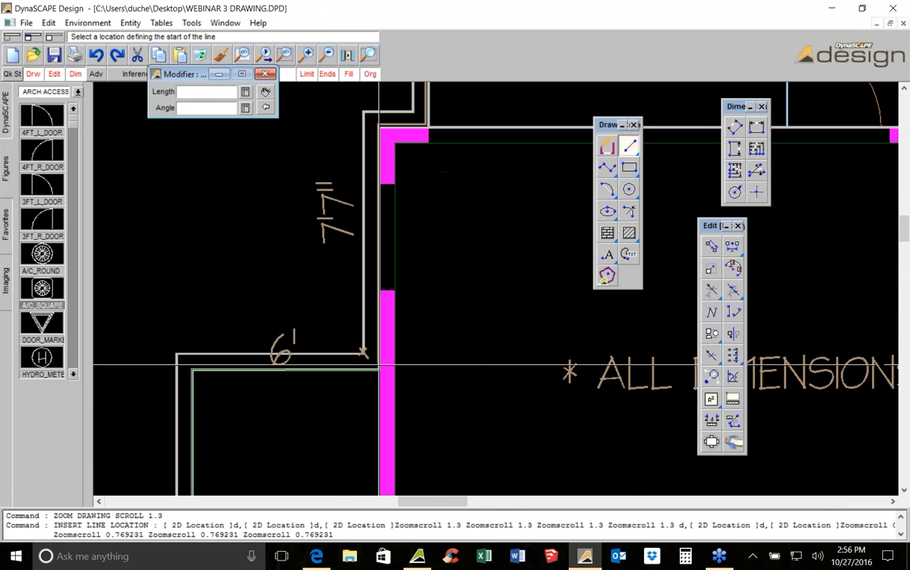
pyautogui.scroll(-1, 198, 366)
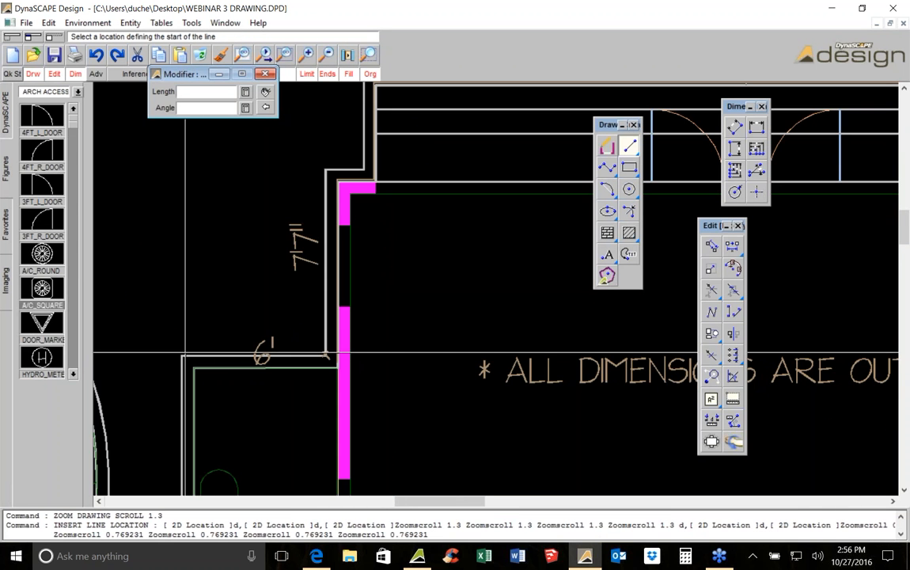
pyautogui.press('Escape')
# Delete the two stray line entities at the walkway corner beside the 6' label
pyautogui.scroll(-2, 269, 346)
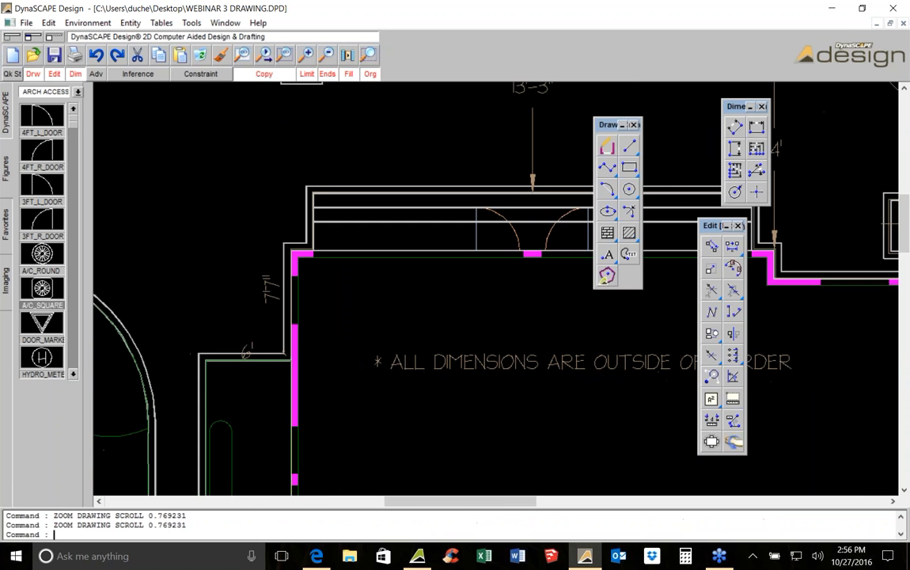
pyautogui.scroll(4, 271, 347)
pyautogui.moveTo(281, 337); pyautogui.dragTo(343, 398)
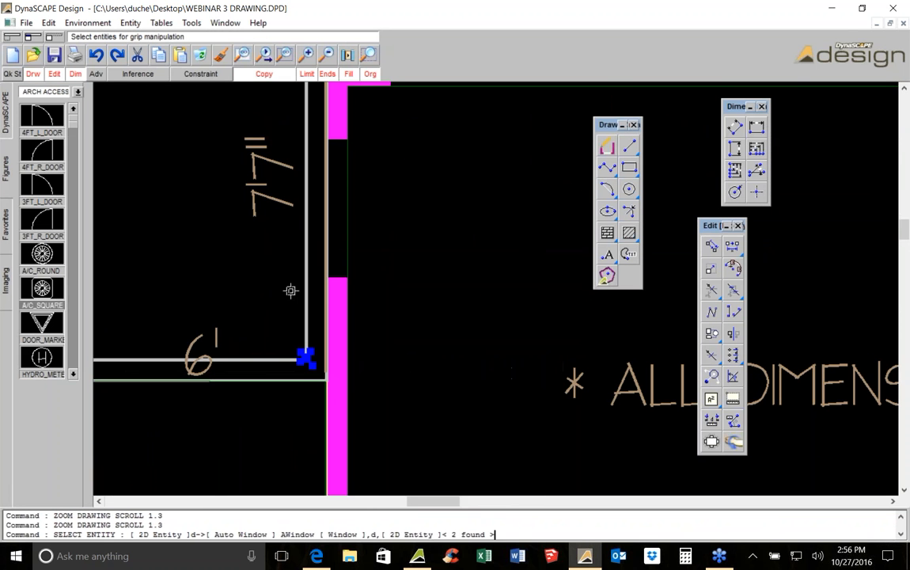
pyautogui.click(201, 58)
pyautogui.scroll(-5, 332, 269)
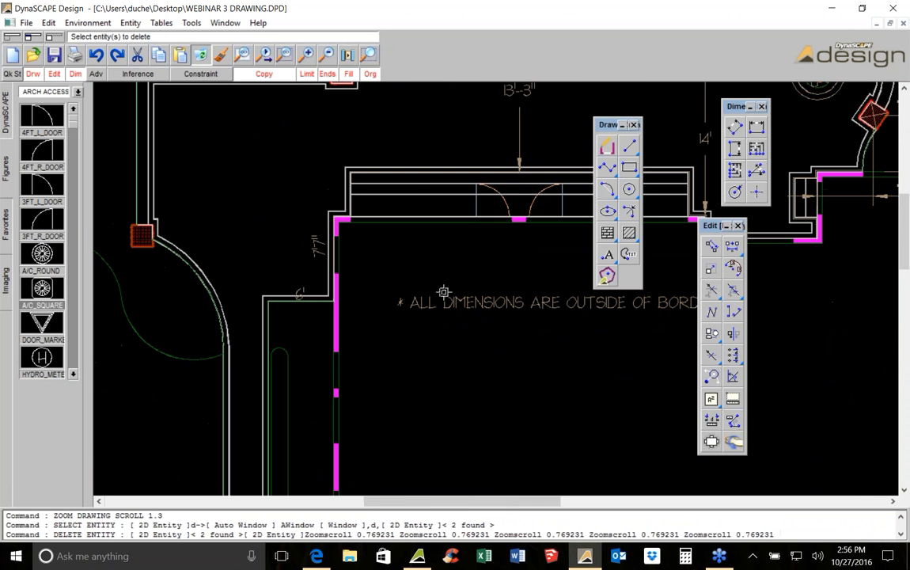
pyautogui.moveTo(478, 319); pyautogui.dragTo(410, 316, button='middle')
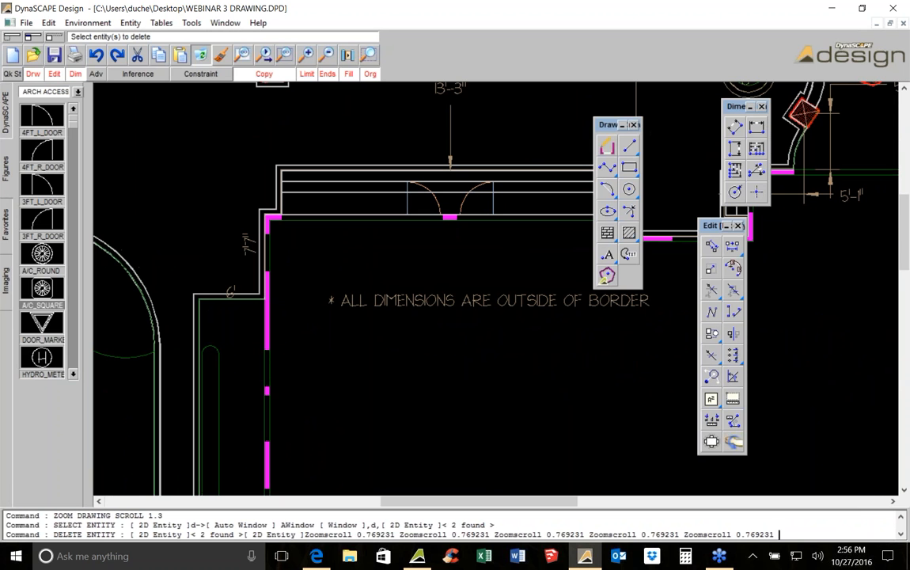